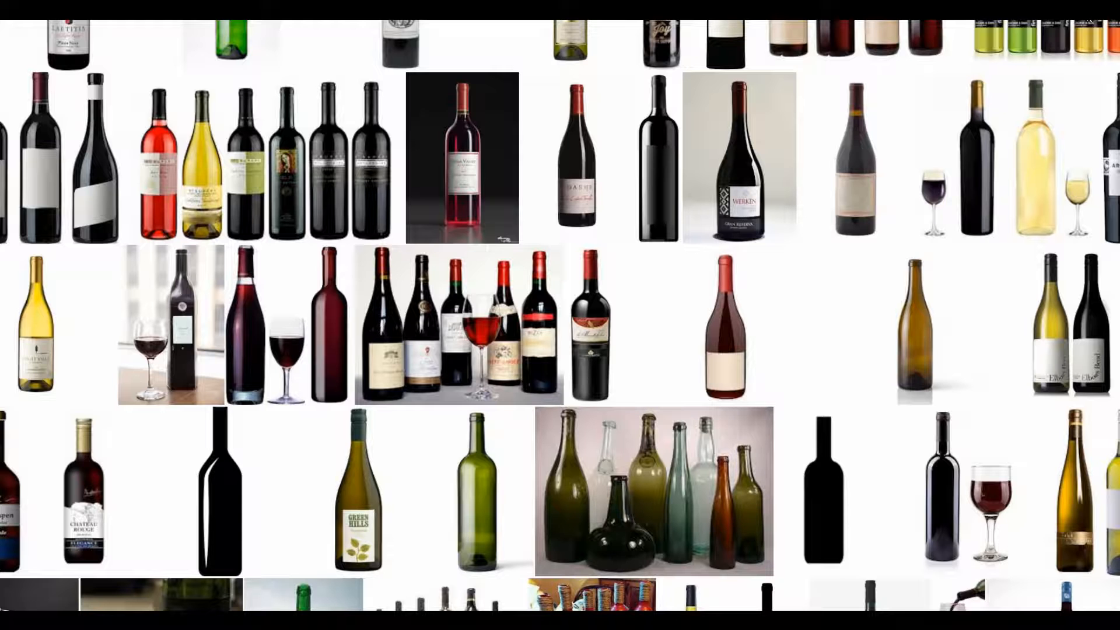
Step: Browse the wine bottle image results for a clear, straight-on photo of a single bottle to use as modelling reference
scroll(642, 326, down, 5)
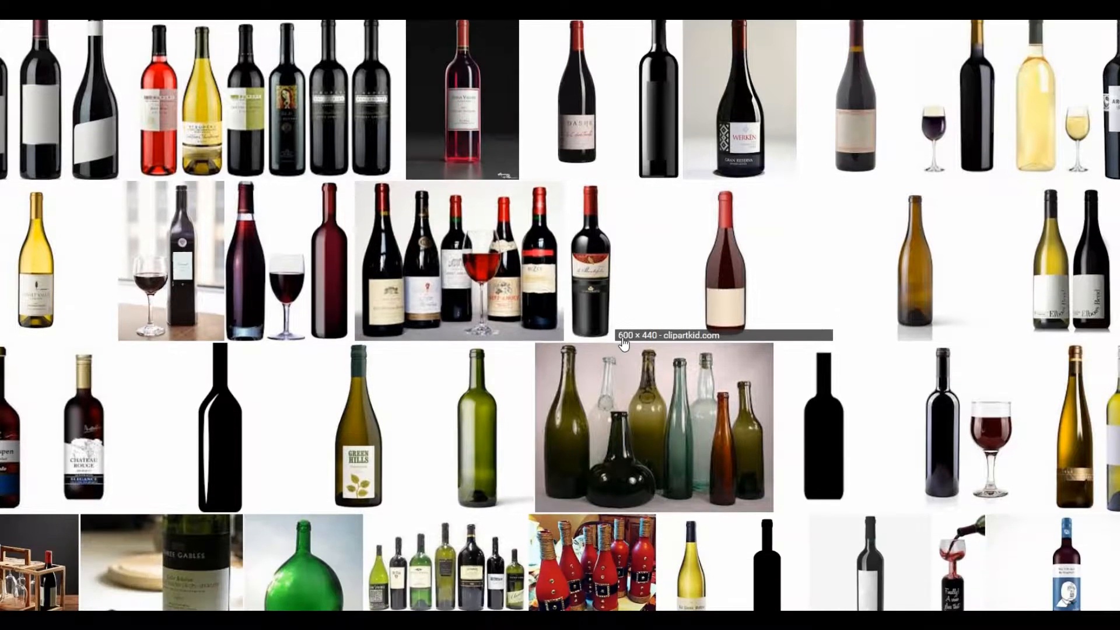
scroll(623, 344, down, 2)
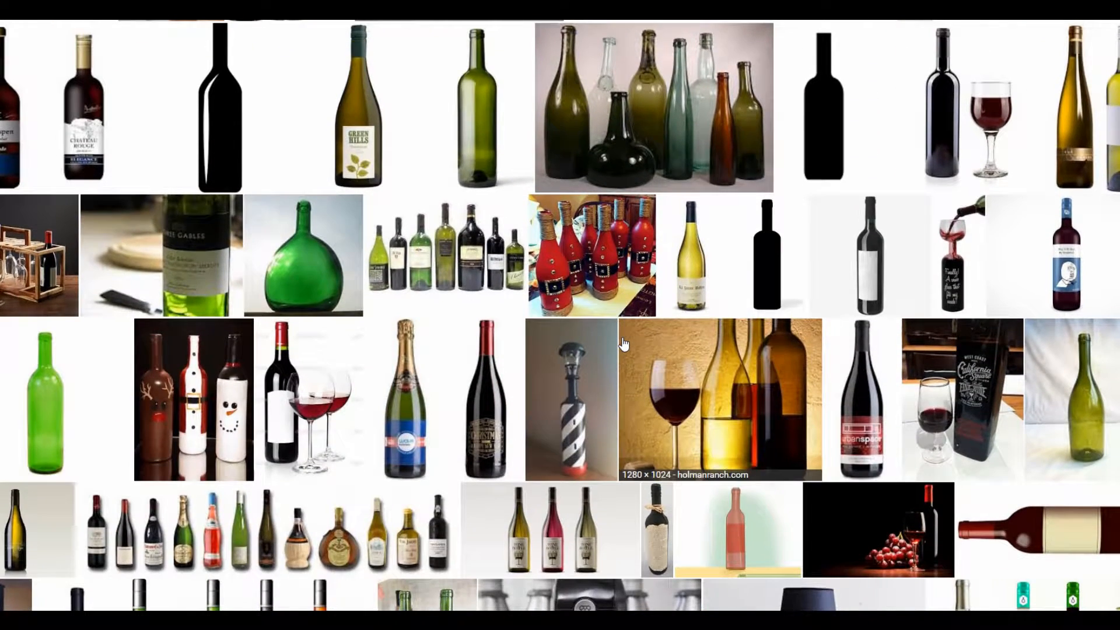
scroll(624, 344, up, 1)
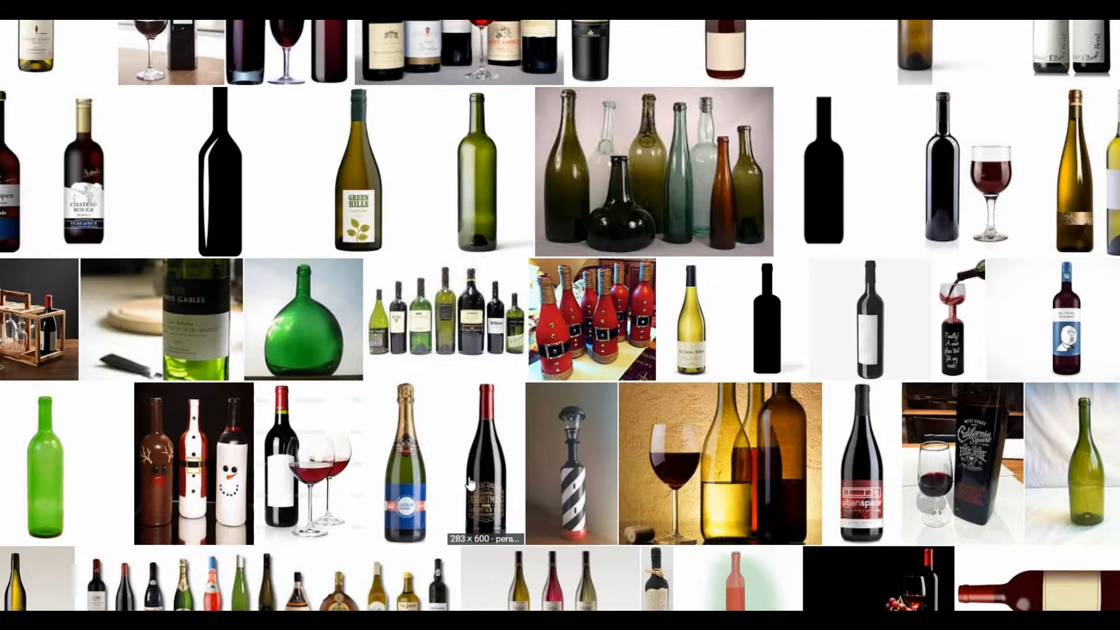
scroll(470, 483, up, 3)
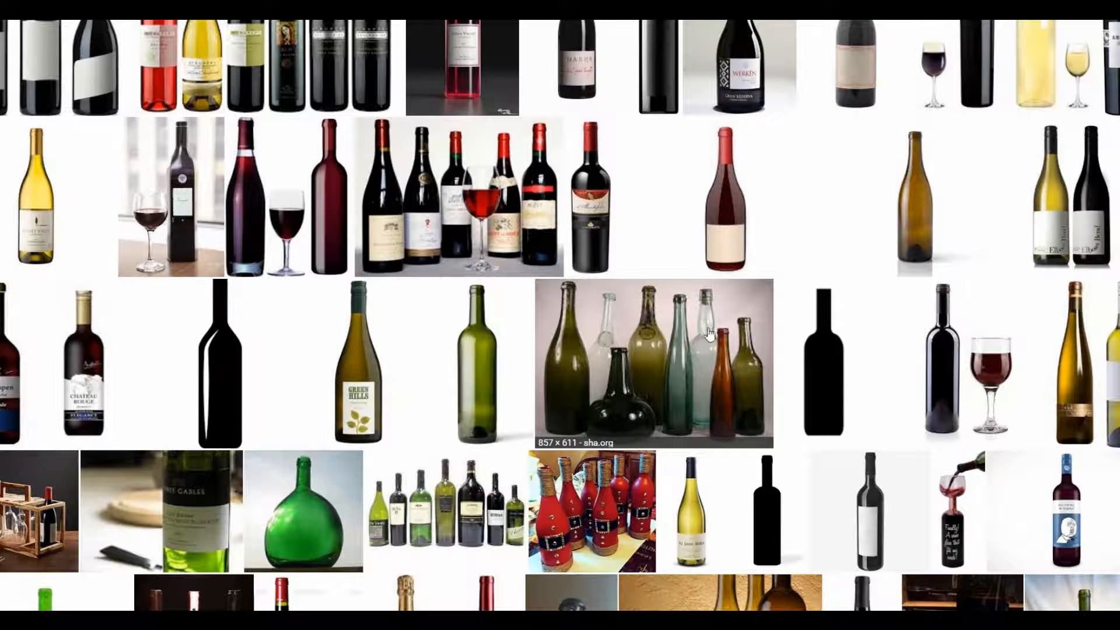
scroll(691, 355, up, 2)
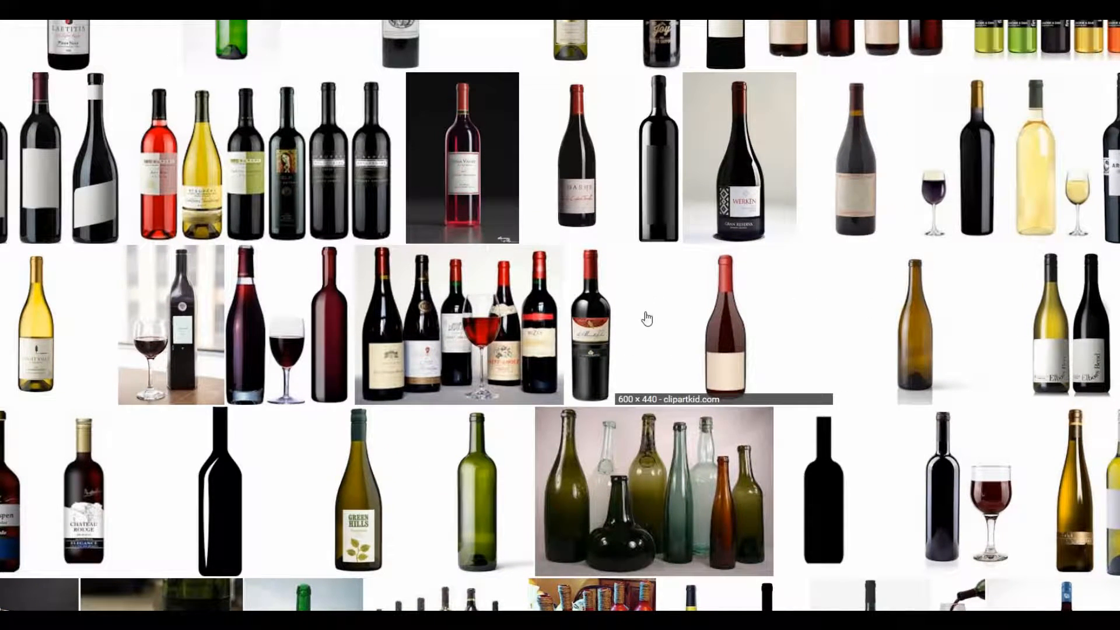
scroll(647, 332, up, 1)
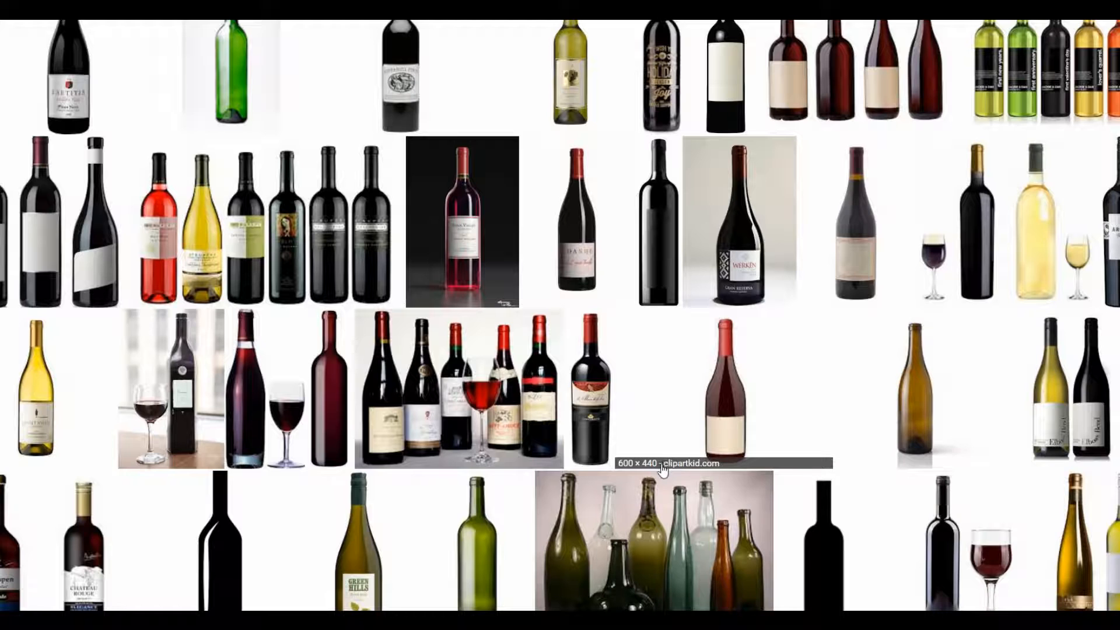
scroll(617, 472, down, 3)
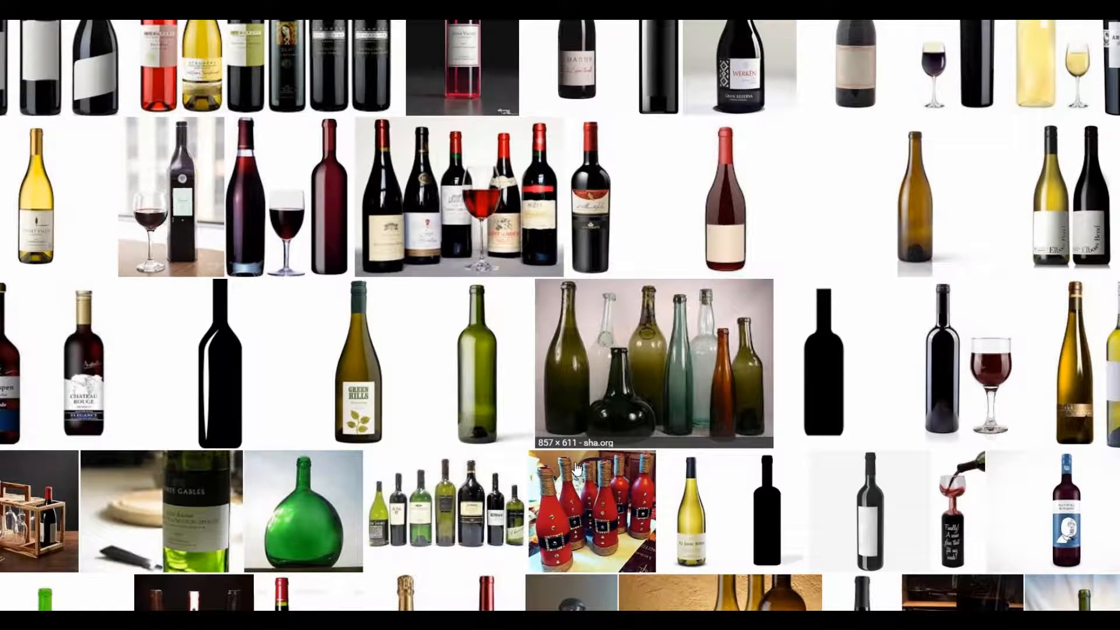
scroll(577, 467, down, 4)
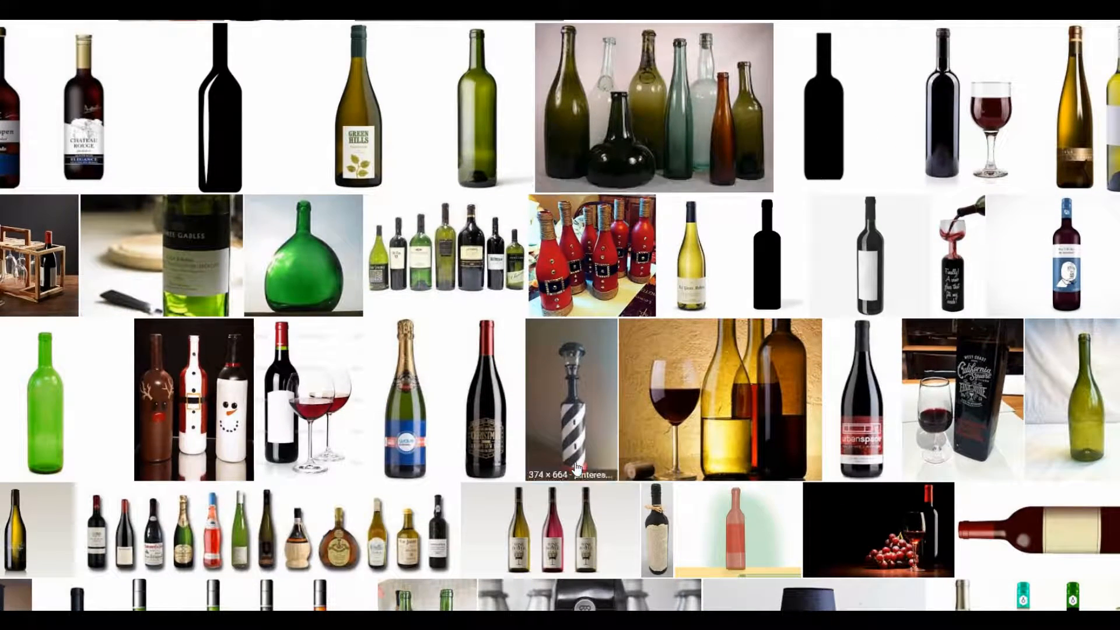
scroll(479, 452, down, 2)
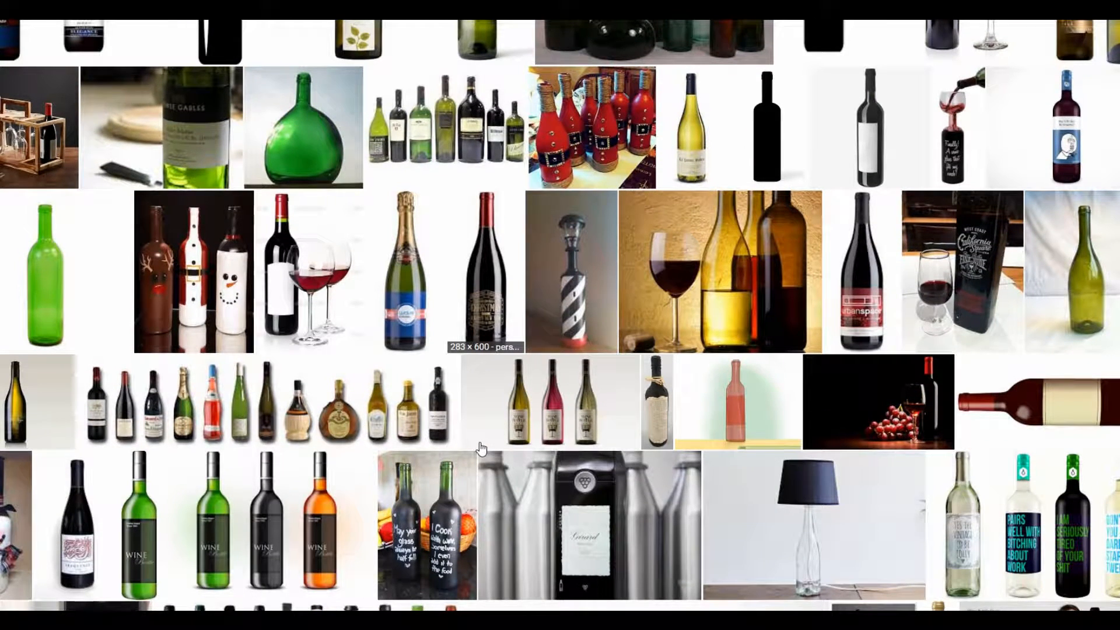
scroll(335, 432, up, 1)
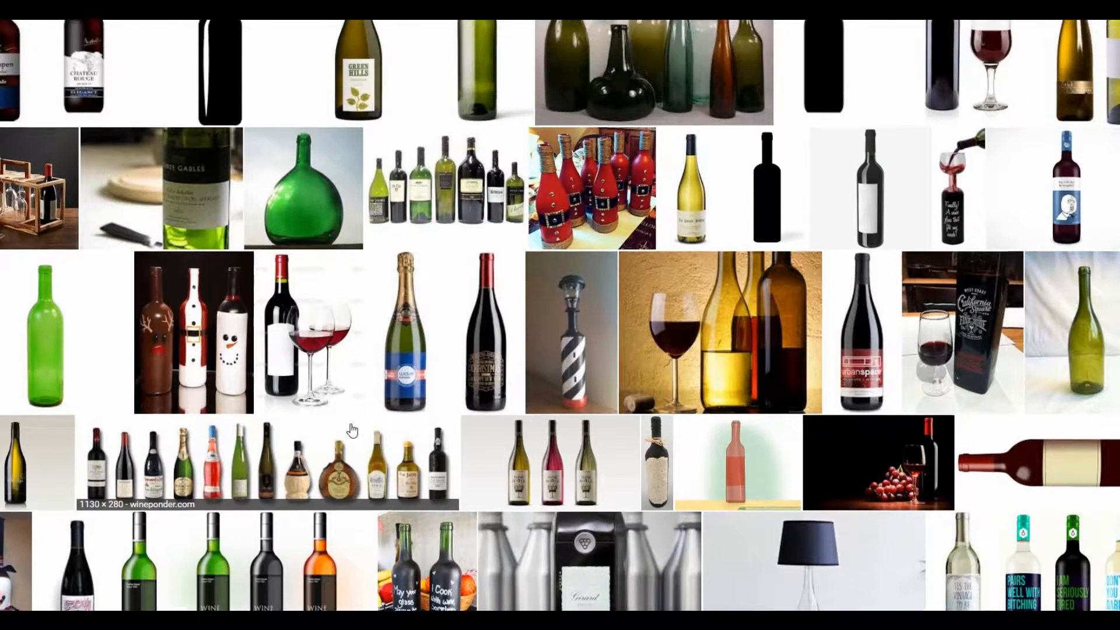
scroll(376, 410, up, 4)
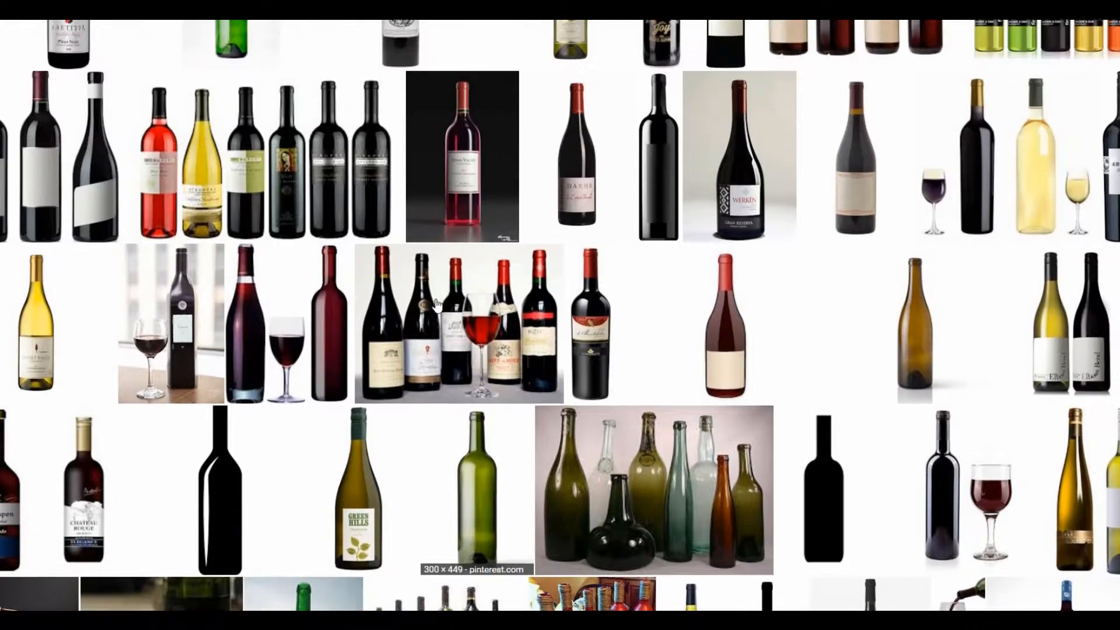
scroll(435, 303, up, 3)
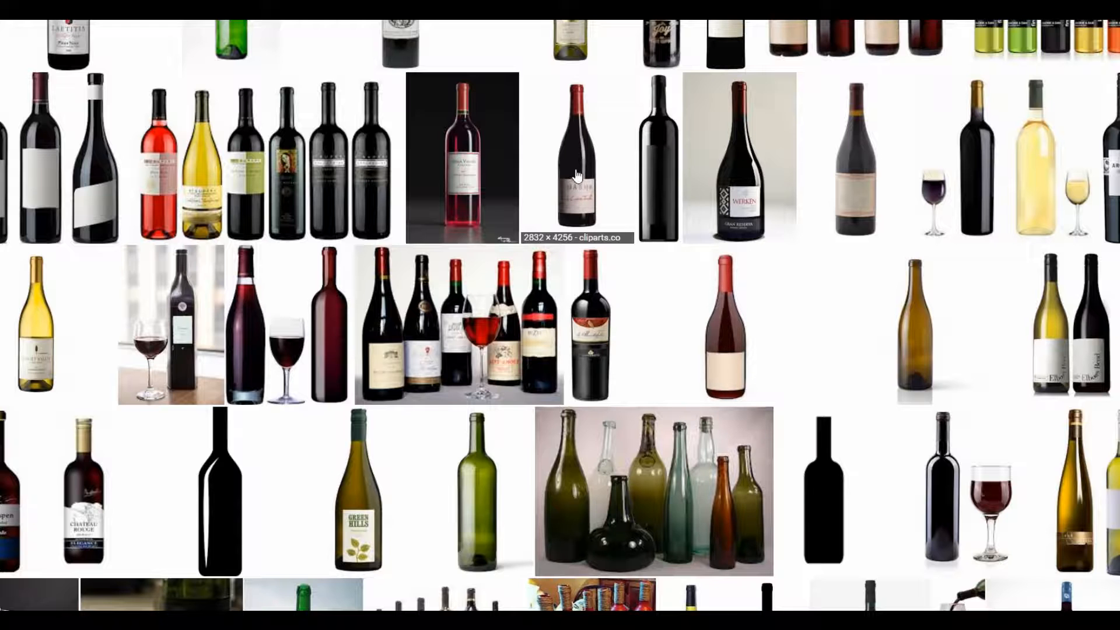
scroll(573, 175, up, 4)
scroll(573, 258, down, 5)
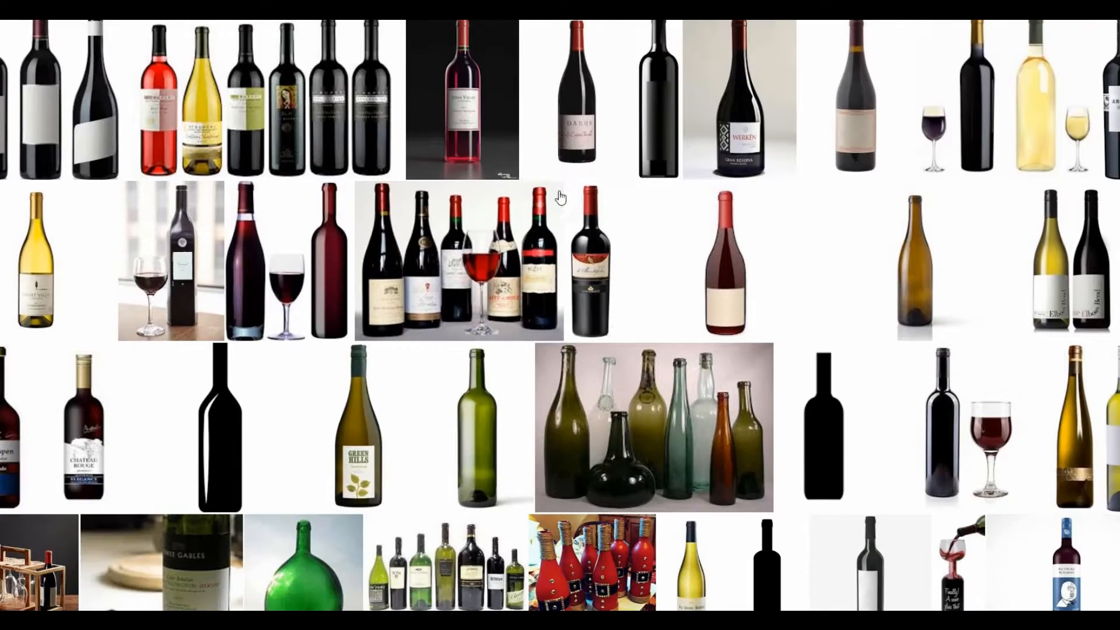
Step: Open the larger preview of the red-capped Dashe wine bottle from cliparts.co and copy the image
click(578, 132)
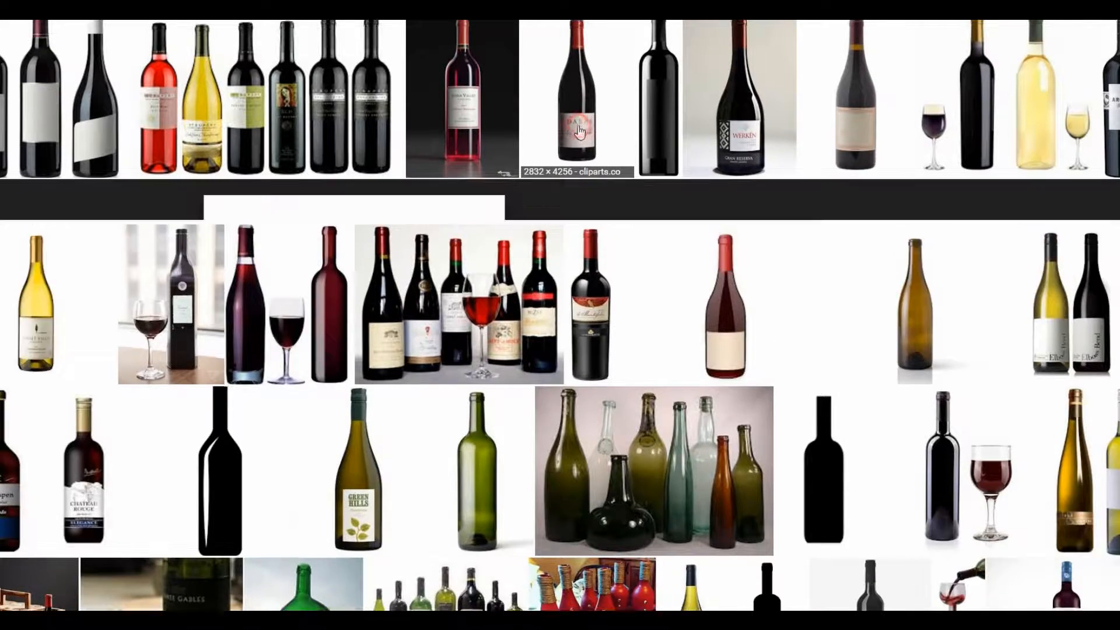
right_click(357, 416)
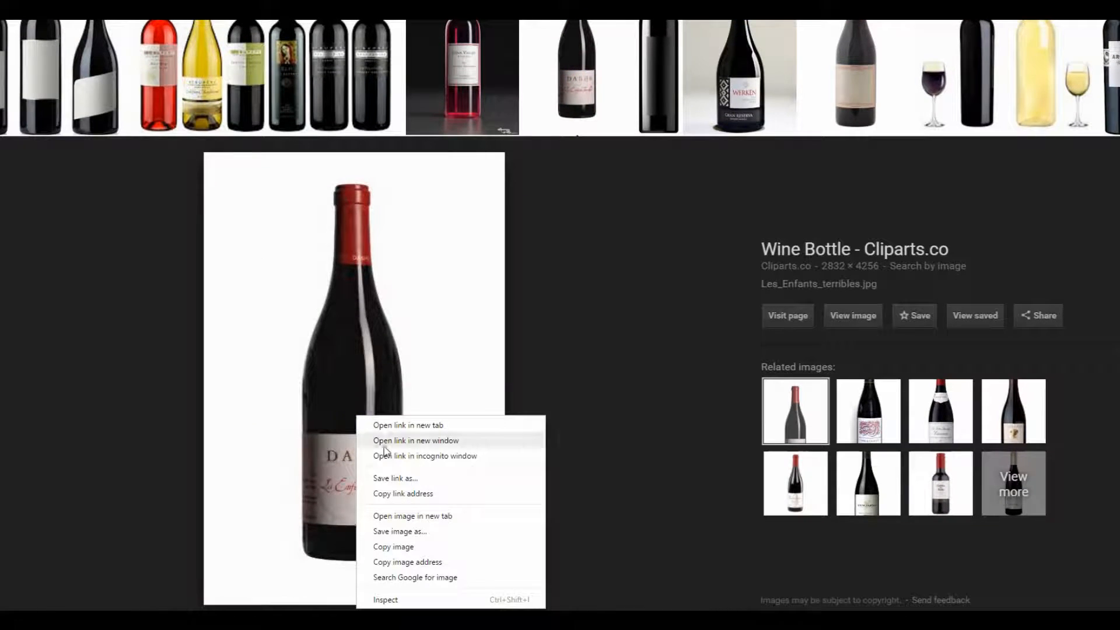
click(390, 546)
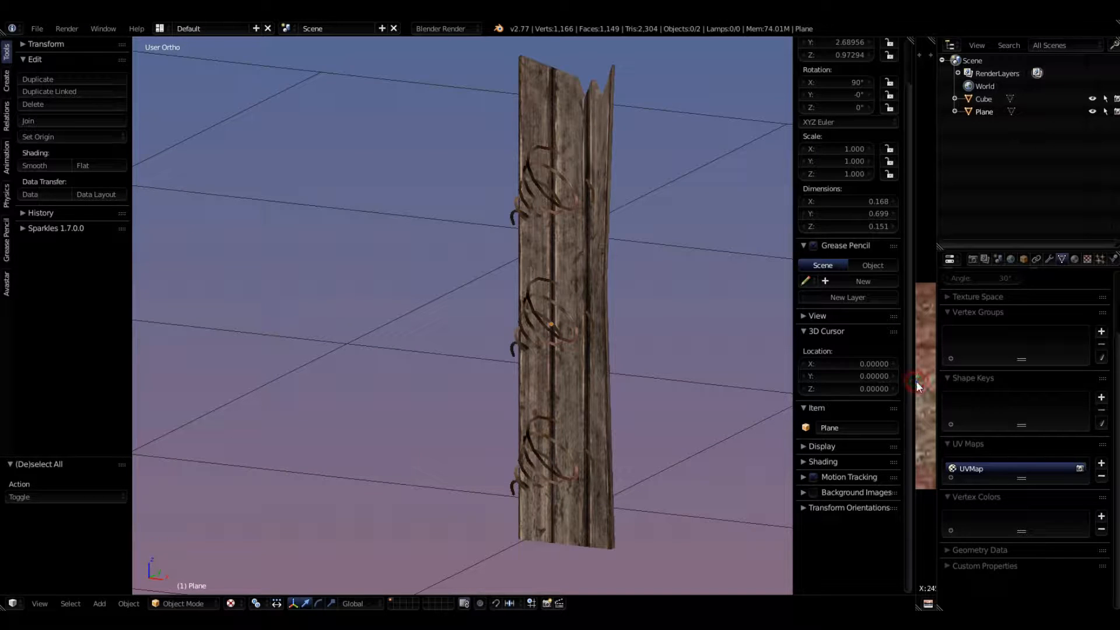
Step: In Blender, add the bottle picture AcbrBoKKi.jpg as a background image and show it in the front orthographic view
middle_drag(255, 395, 842, 256)
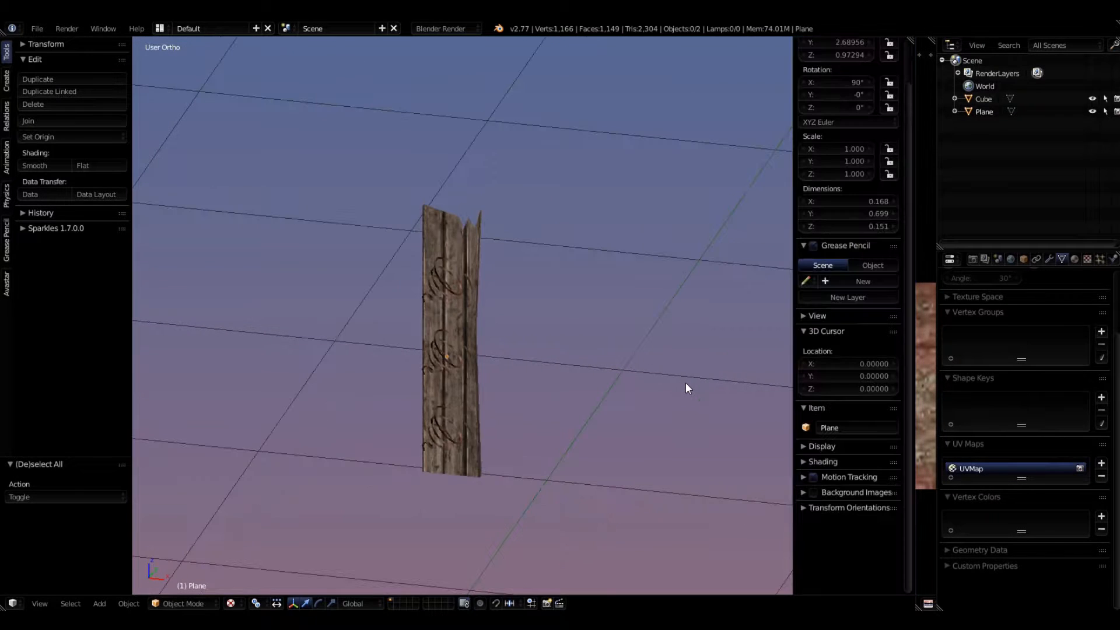
click(803, 493)
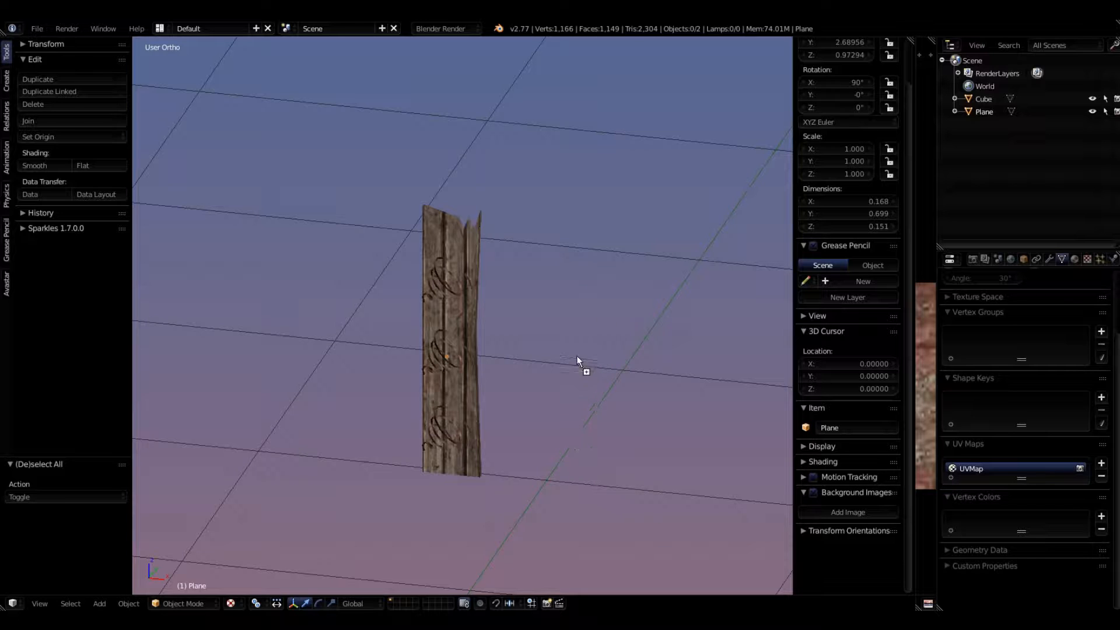
drag(576, 359, 577, 394)
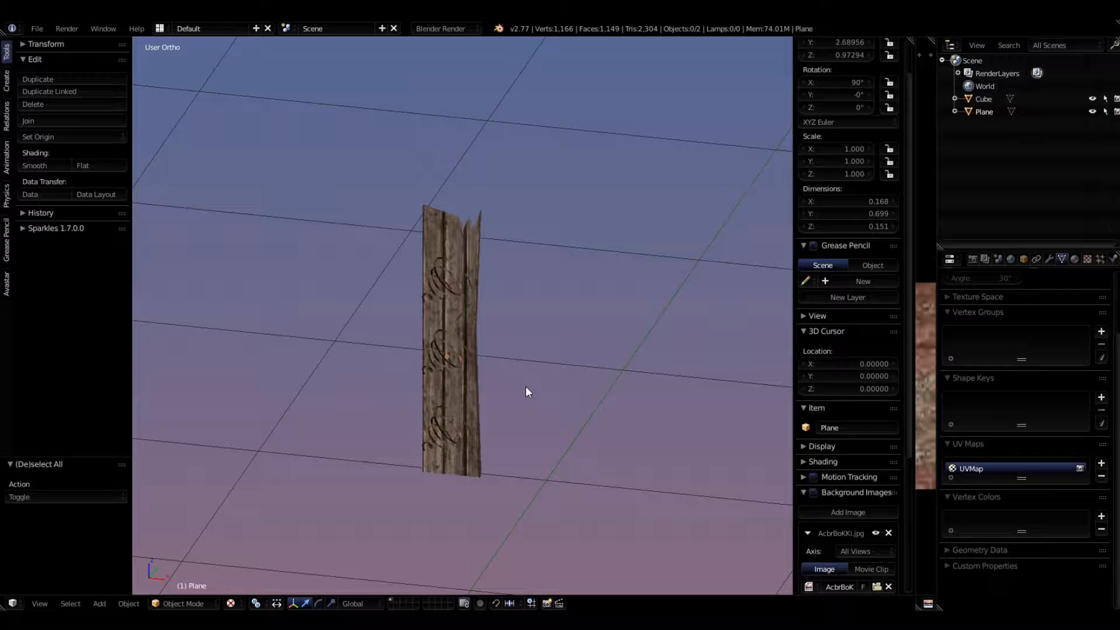
key(KP_1)
scroll(564, 318, down, 10)
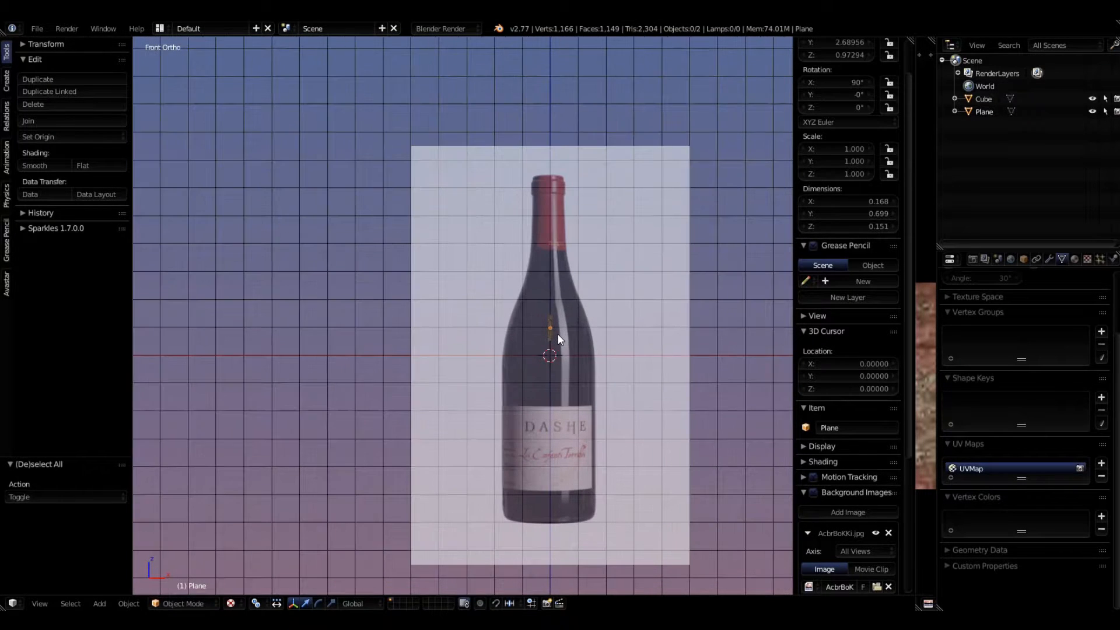
Step: Examine the background image in the right, top and front views, in perspective and orthographic, and compare its scale with the wooden plank
key(KP_3)
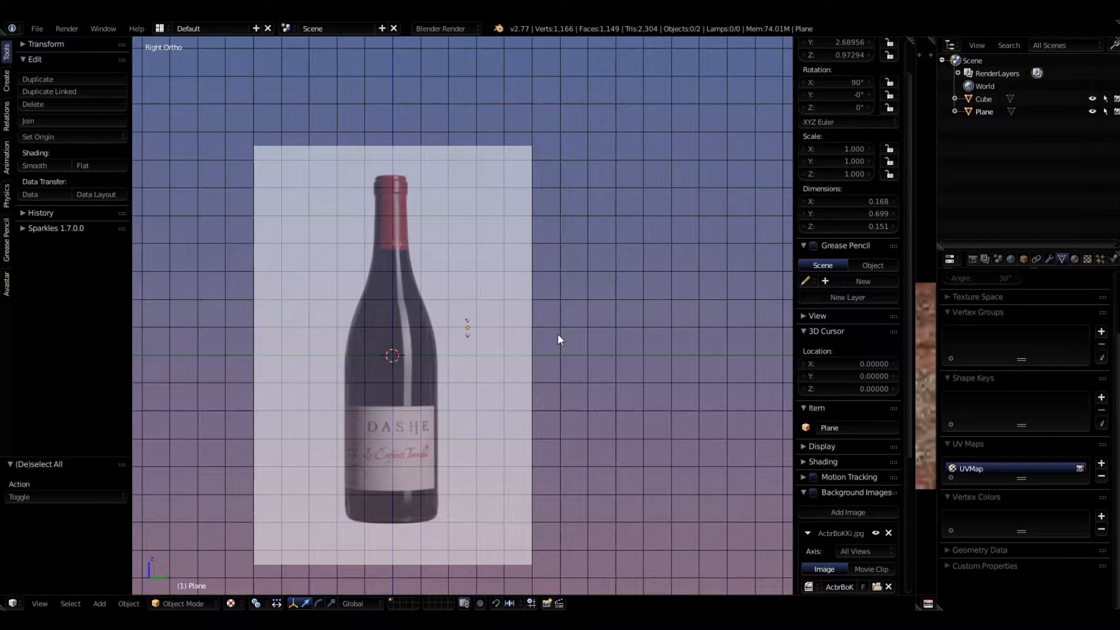
key(KP_5)
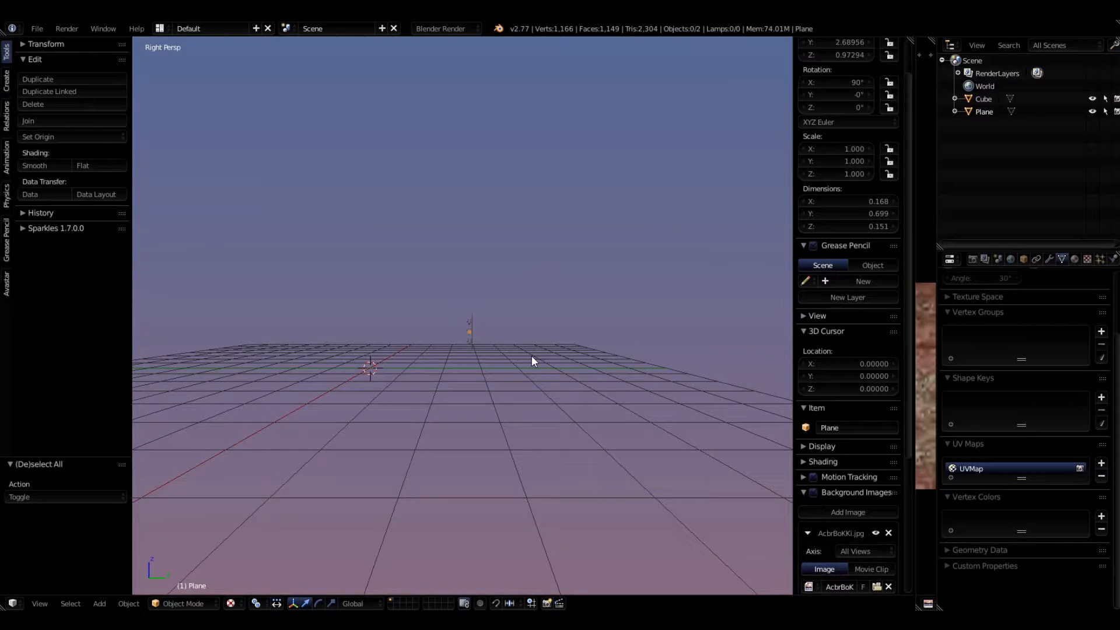
key(KP_7)
key(KP_5)
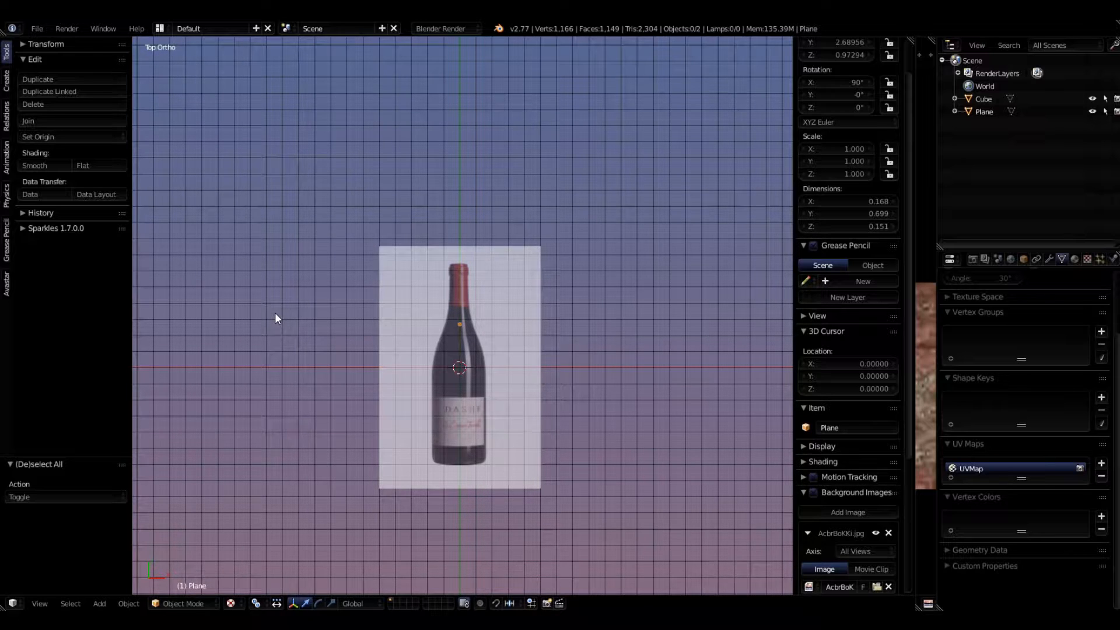
scroll(414, 397, up, 4)
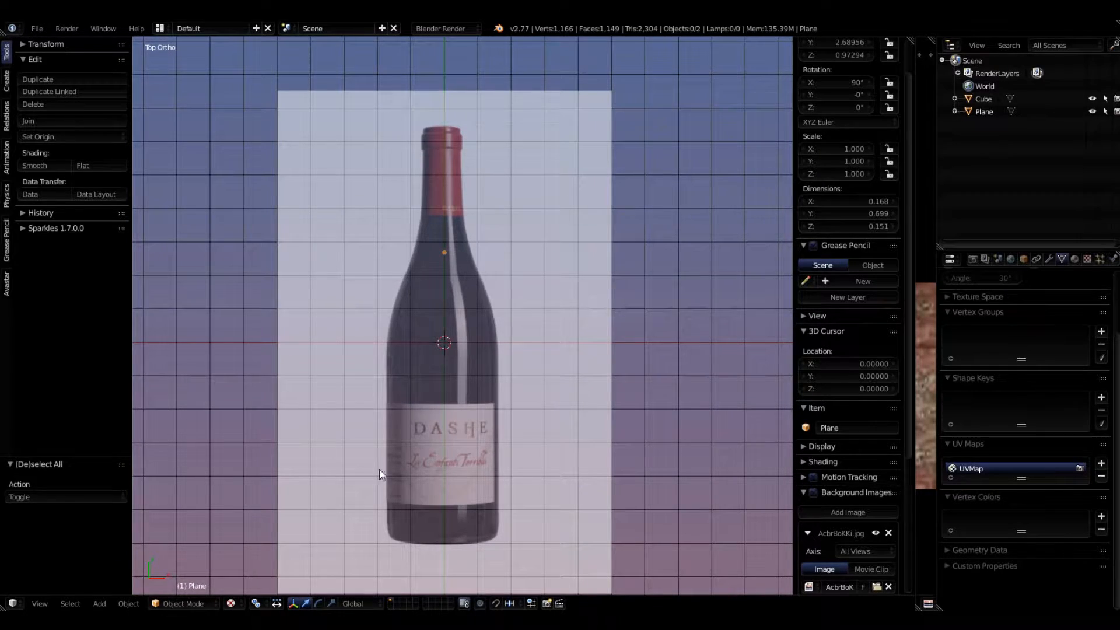
middle_drag(379, 468, 405, 268)
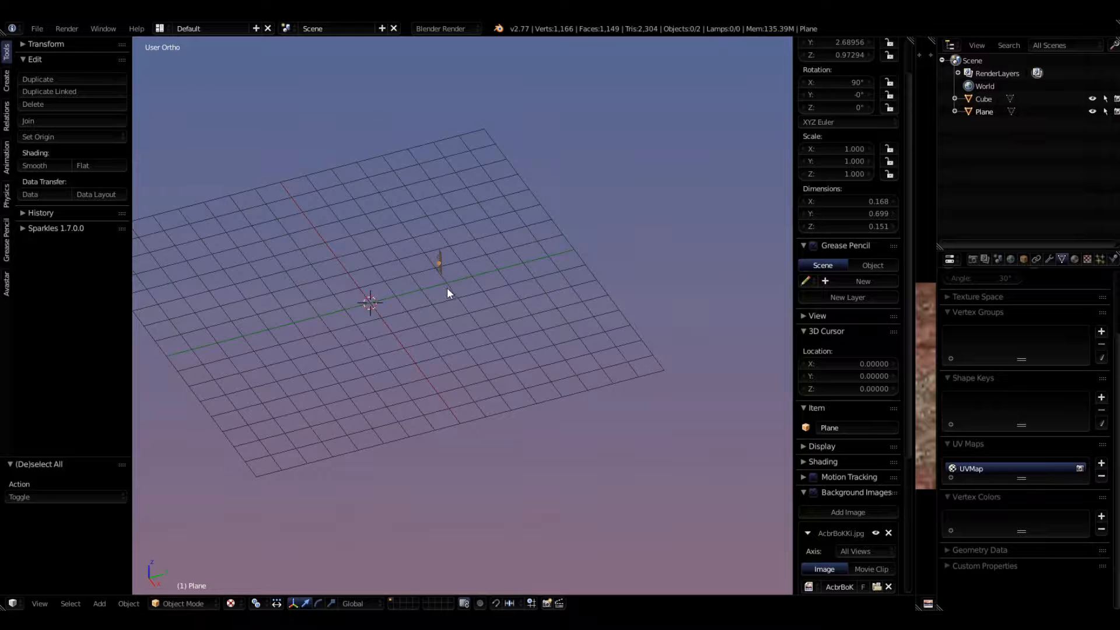
key(KP_1)
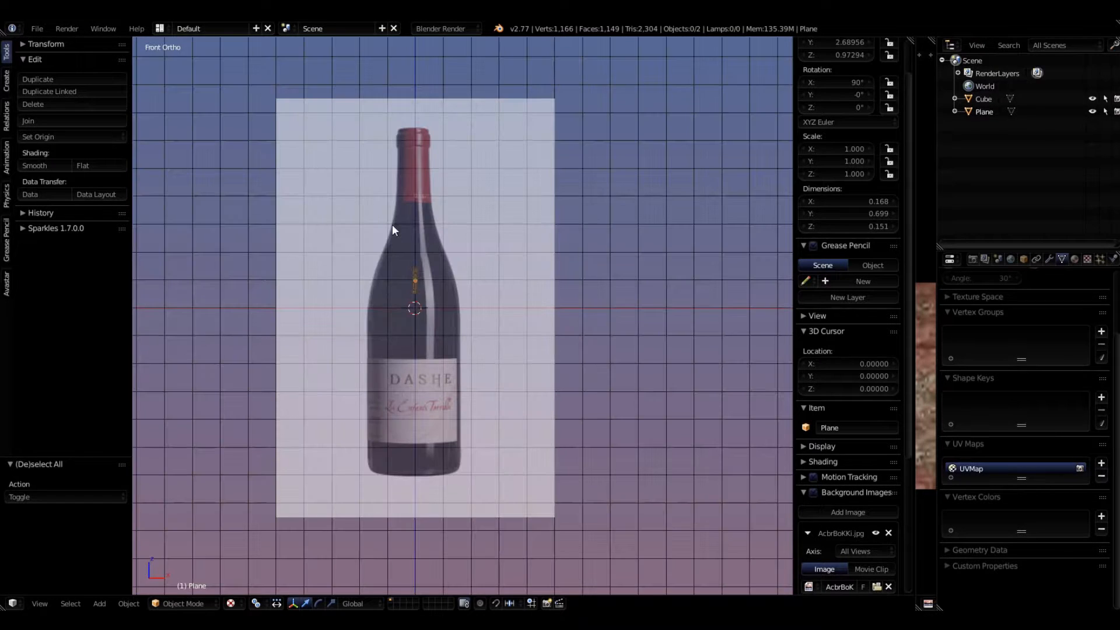
scroll(420, 277, up, 6)
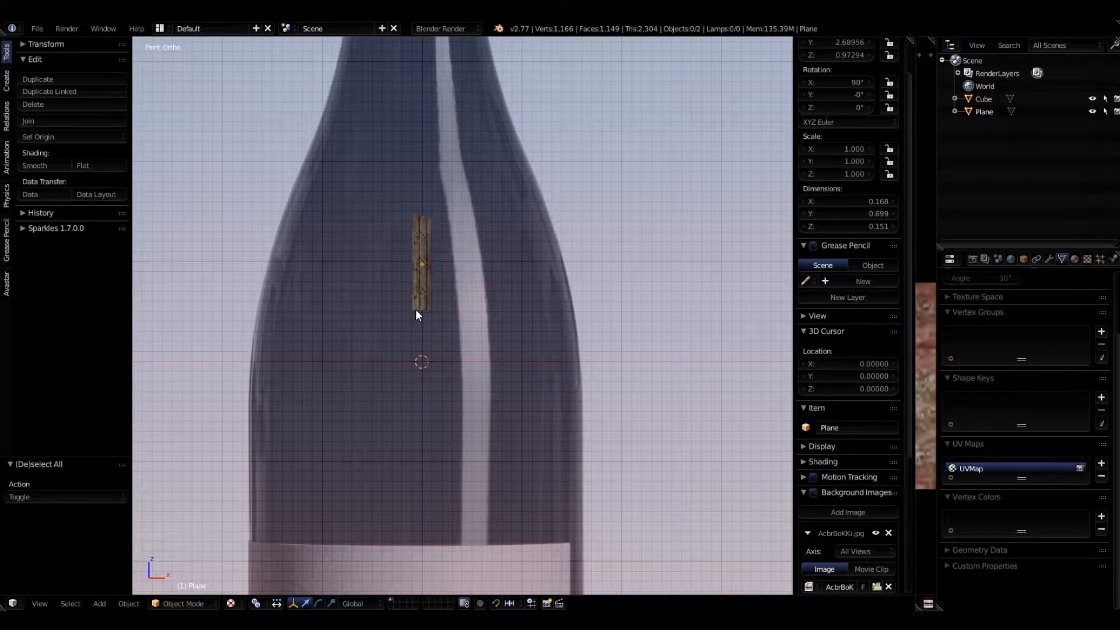
scroll(421, 235, up, 5)
scroll(408, 323, down, 10)
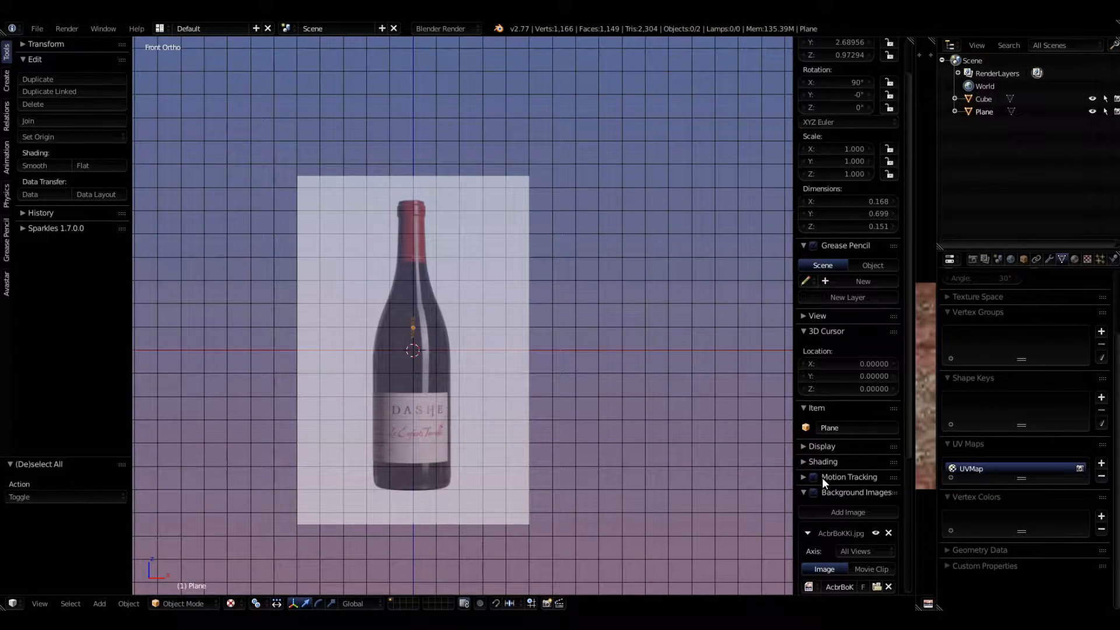
Step: Reveal the background image's full settings, test shifting it horizontally, and reset its X offset to 0
drag(791, 489, 726, 492)
scroll(794, 480, down, 7)
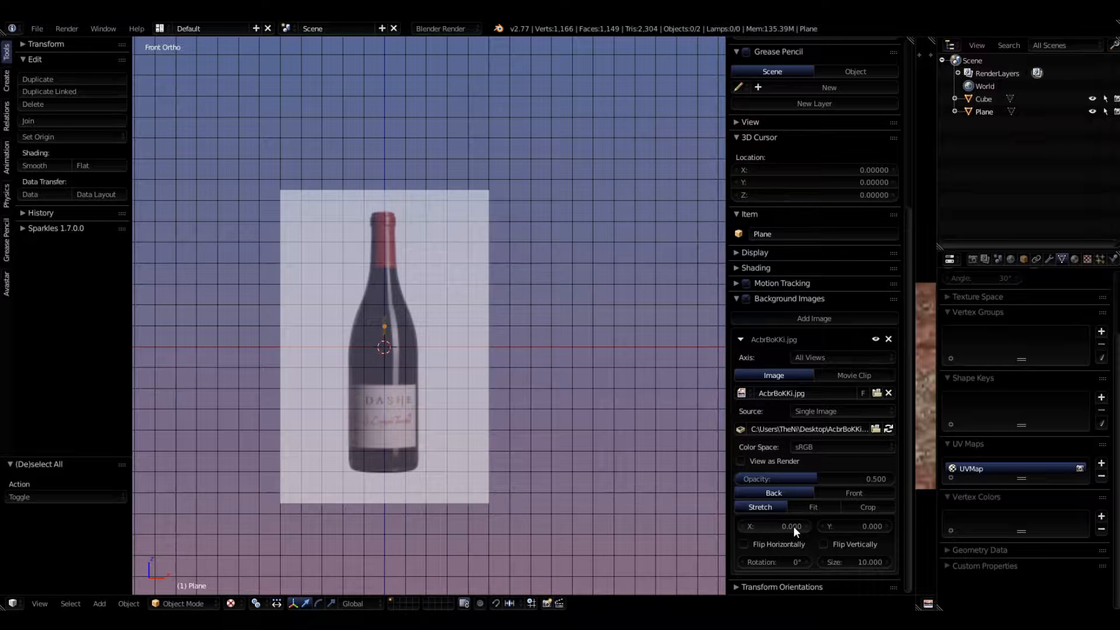
drag(793, 526, 792, 527)
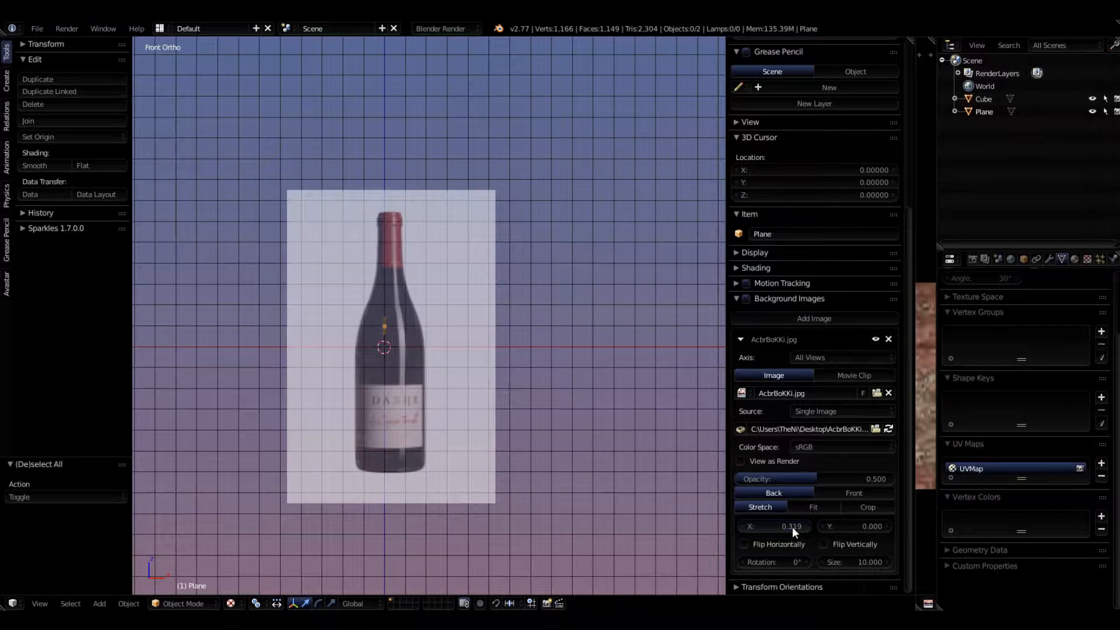
click(792, 527)
text(0.0)
key(Return)
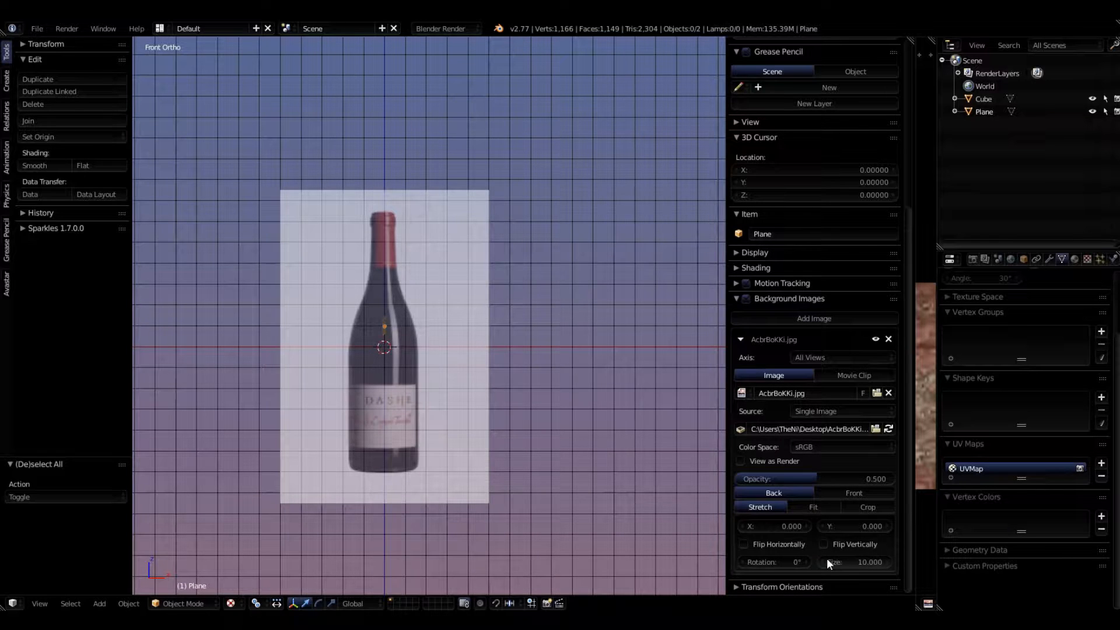
Step: Set the background image's size to 2 and compare the bottle with the wooden plank
click(866, 563)
text(2)
key(Return)
scroll(319, 374, up, 4)
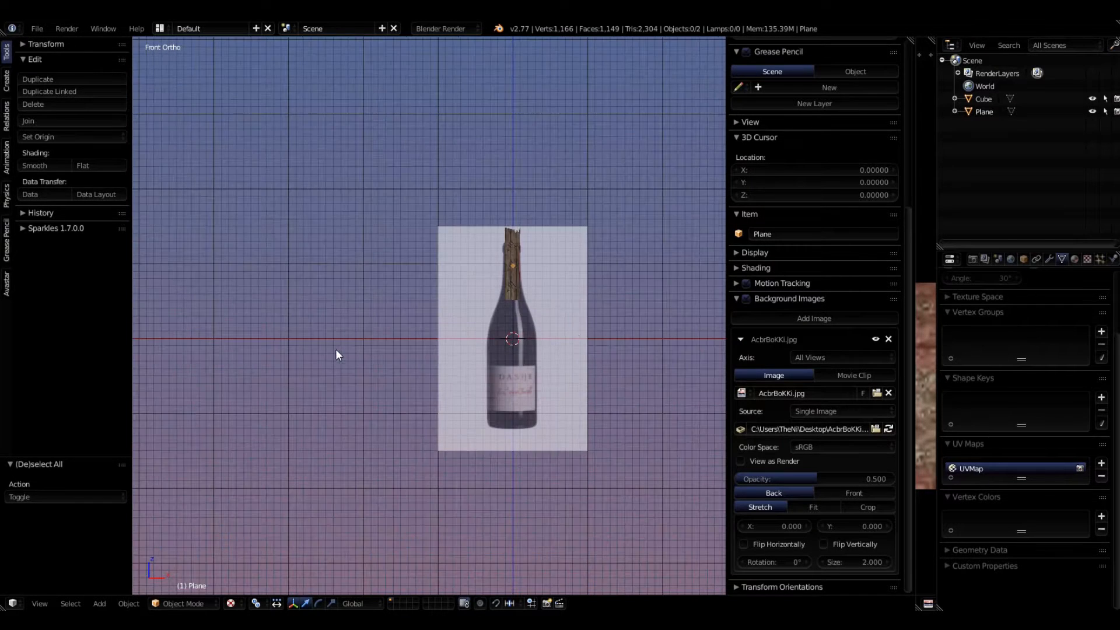
scroll(567, 281, up, 4)
scroll(484, 324, down, 2)
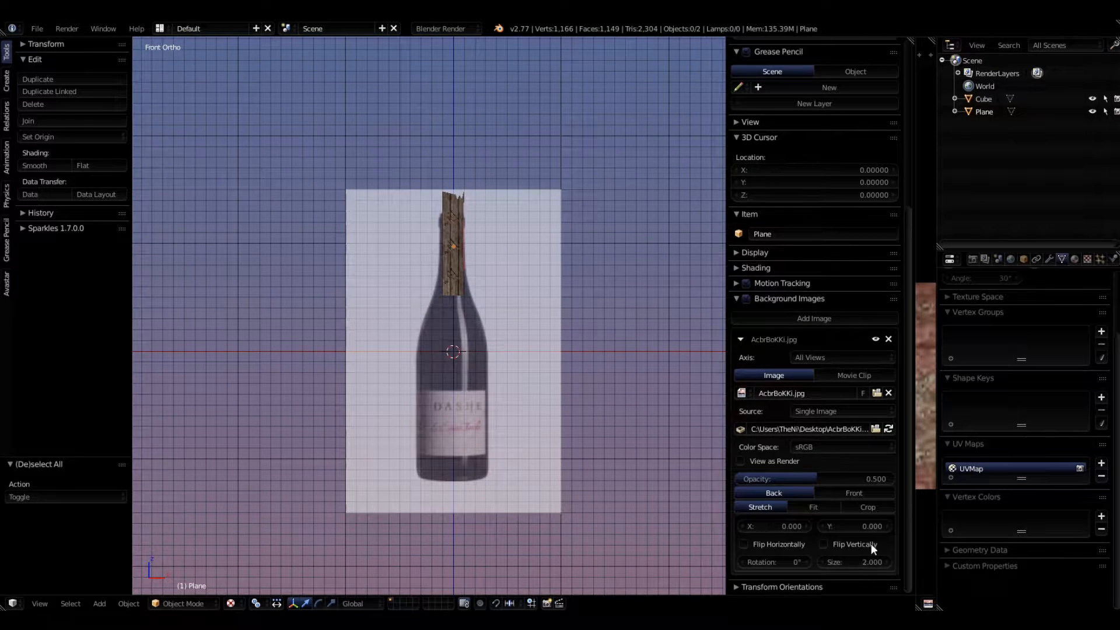
Step: Set the background image's size to 1 so the bottle is smaller relative to the wooden plank
click(873, 563)
text(1)
key(Return)
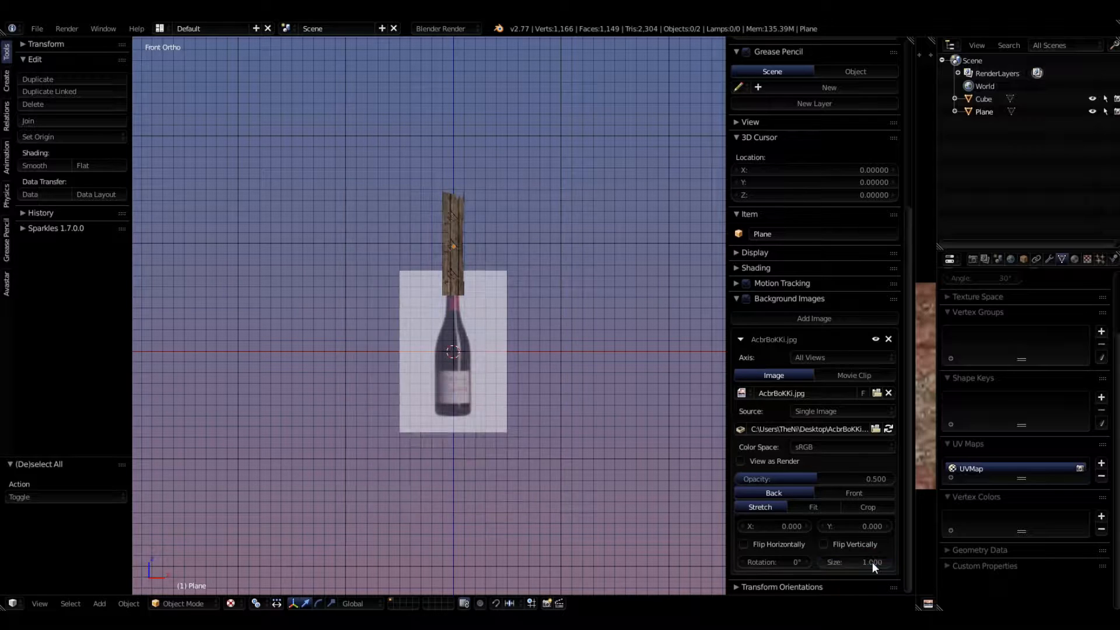
scroll(352, 311, up, 1)
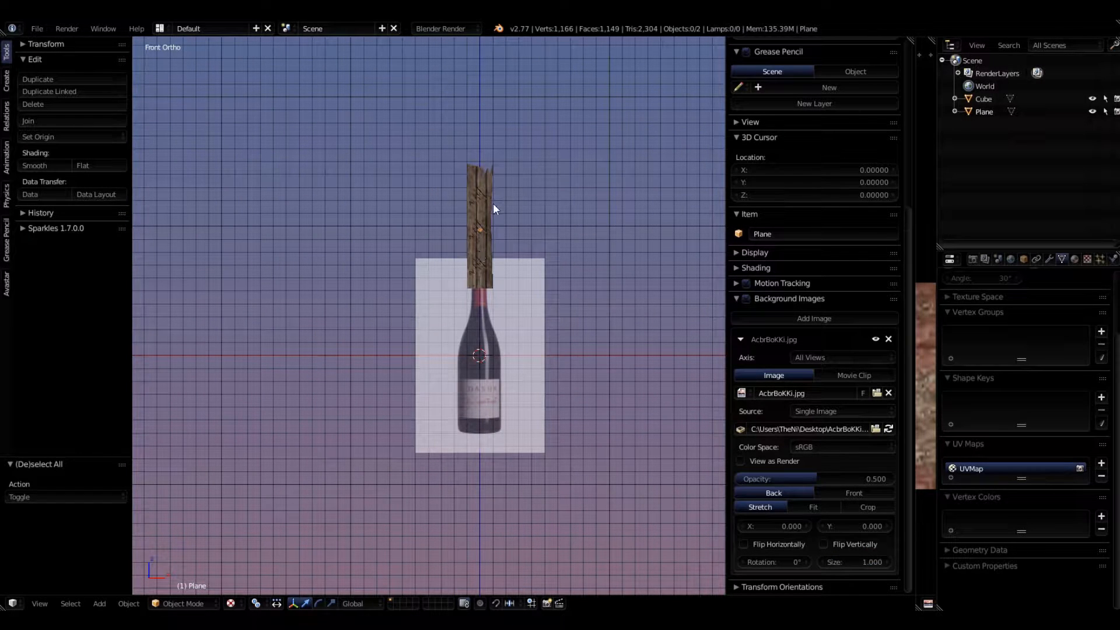
Step: Select all objects and move the wooden plank about 0.99 units along X, clear of the bottle image
scroll(474, 191, up, 4)
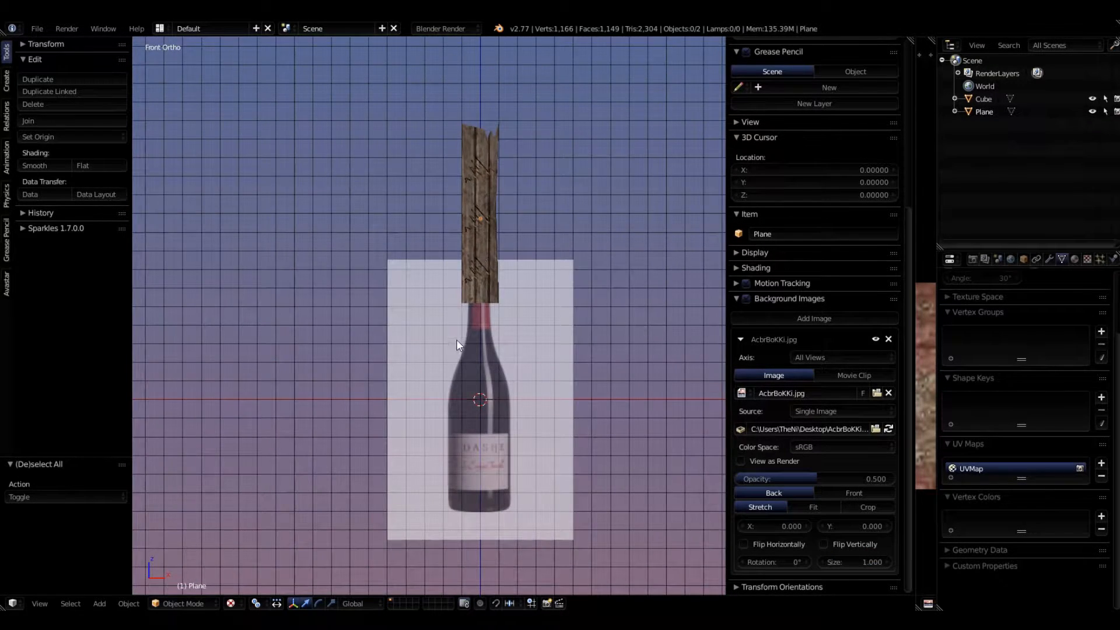
scroll(502, 398, down, 2)
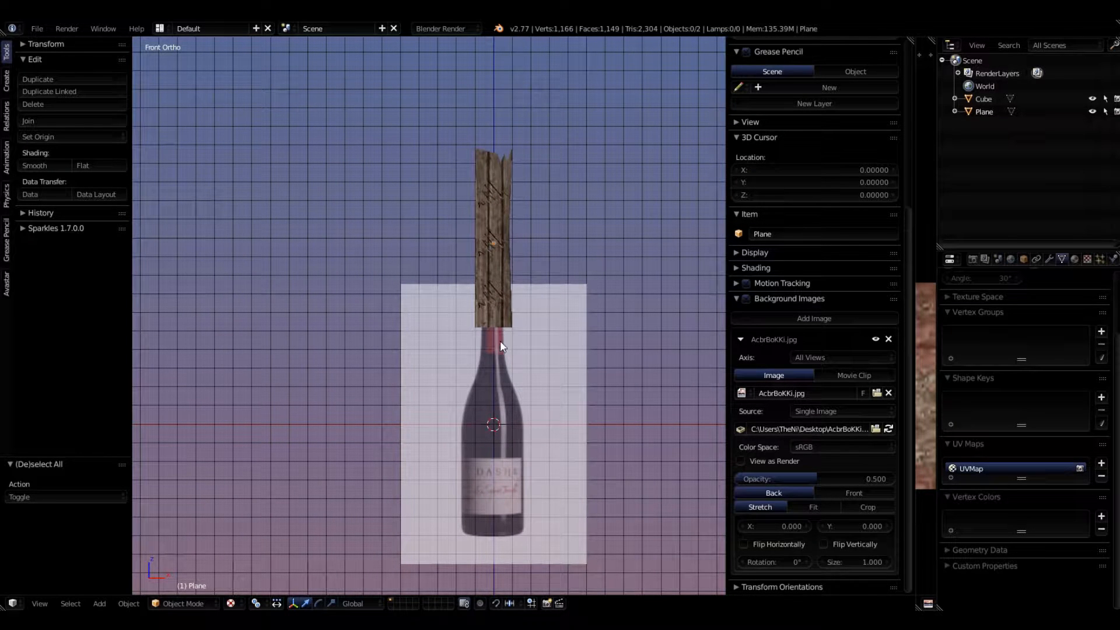
key(a)
key(a)
key(a)
drag(536, 239, 719, 229)
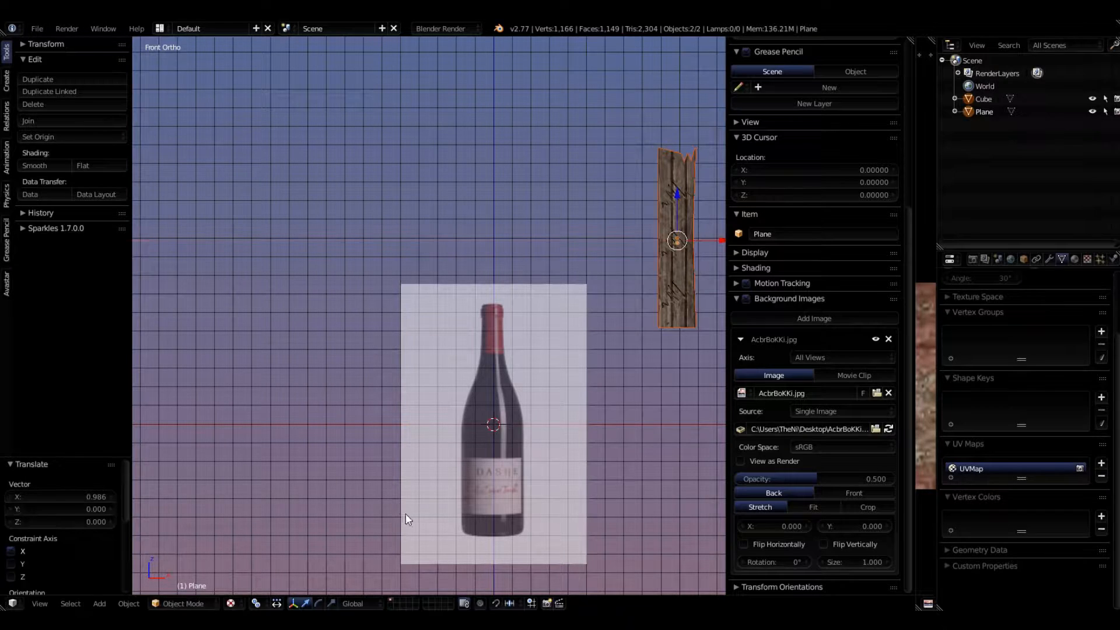
Step: Set the background image's size to 0.5 and inspect the smaller bottle against the grid
click(876, 564)
text(.5)
key(Return)
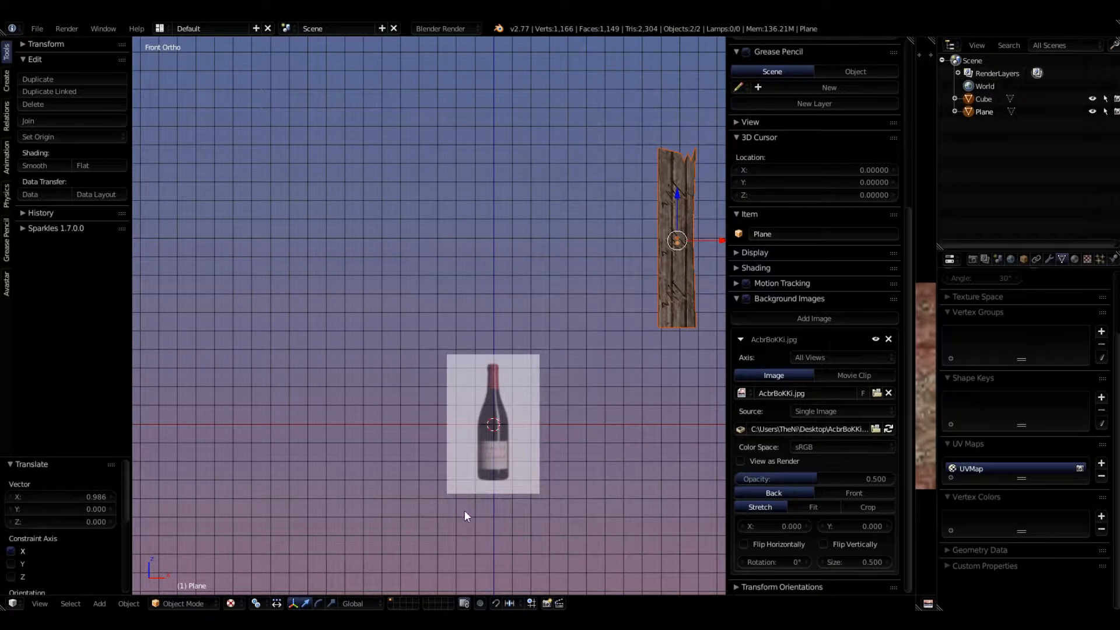
scroll(598, 441, up, 3)
scroll(440, 461, down, 2)
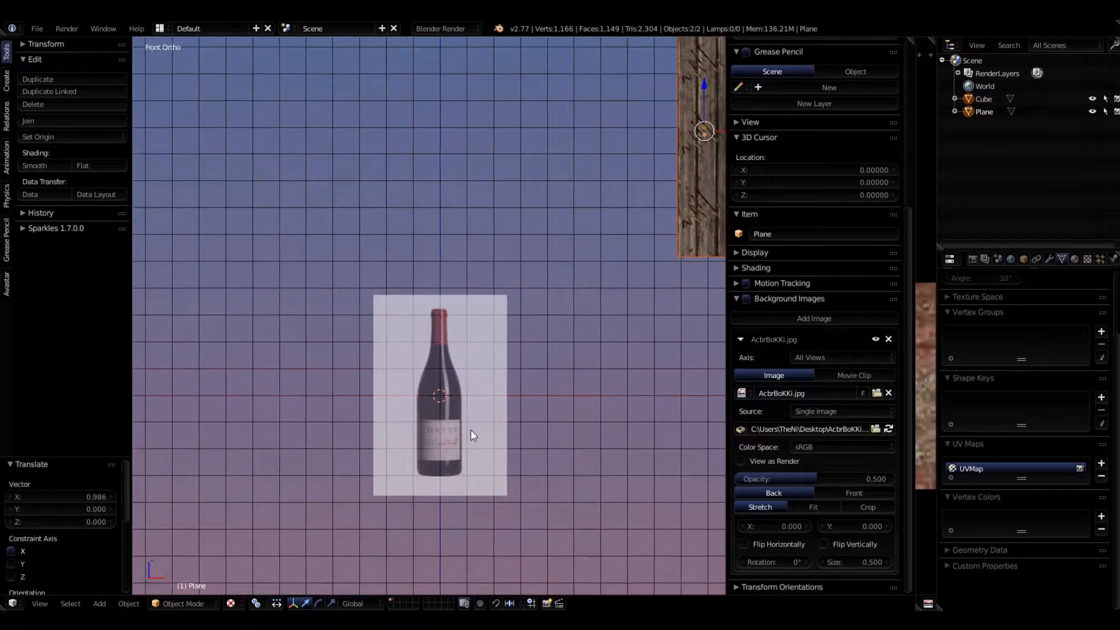
scroll(492, 384, up, 4)
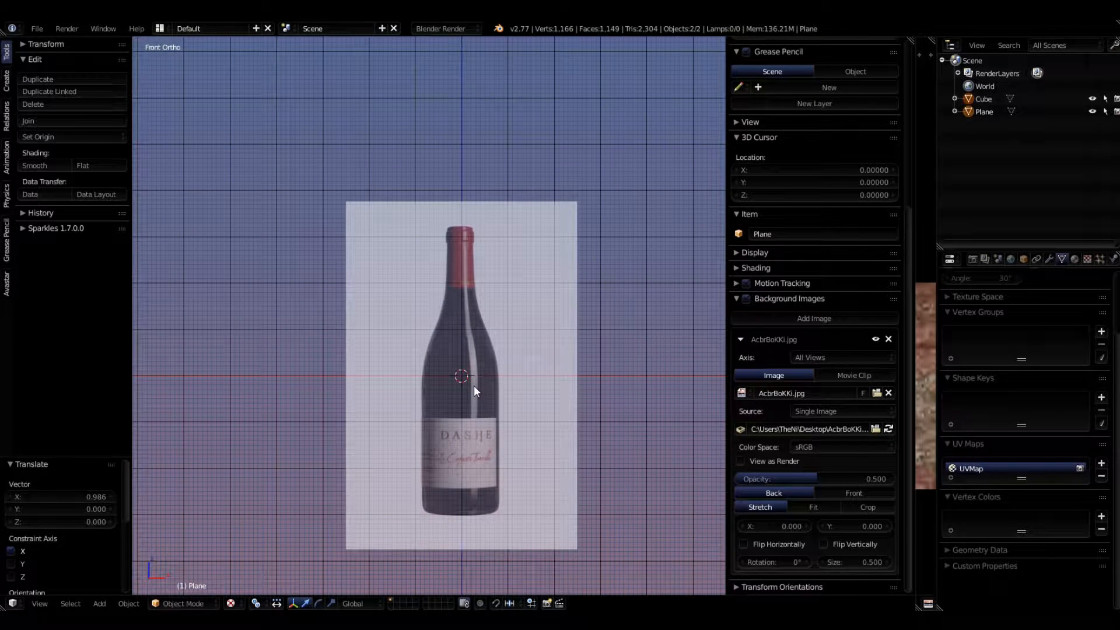
Step: Add a plane mesh at the 3D cursor and stand it upright by rotating it 90 degrees about the X axis
key(shift+a)
mouse_move(474, 387)
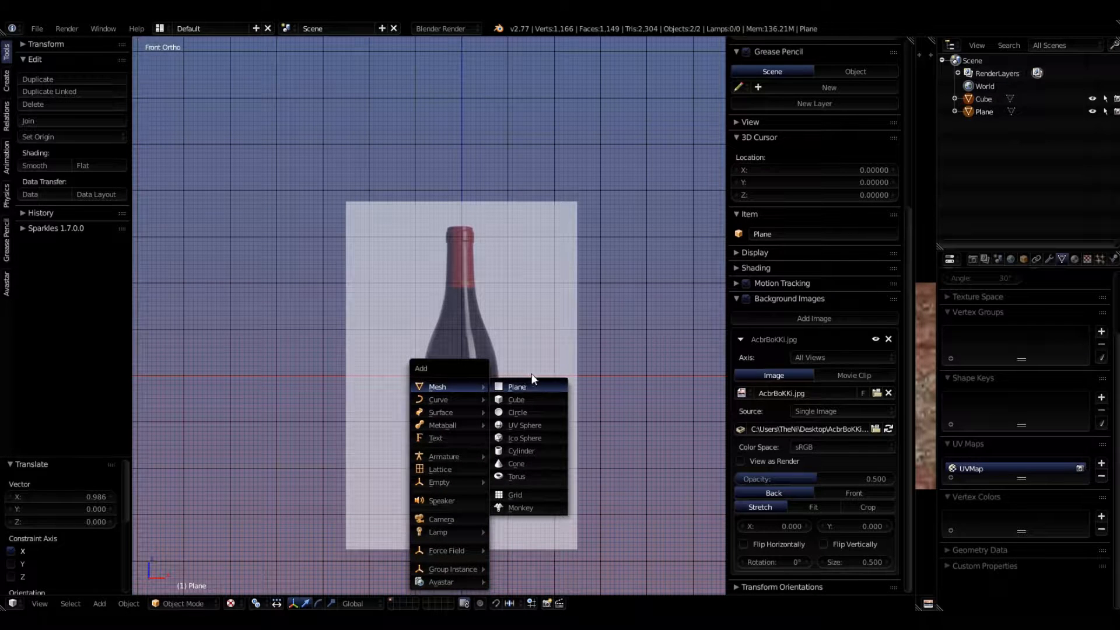
click(521, 387)
middle_drag(502, 468, 439, 444)
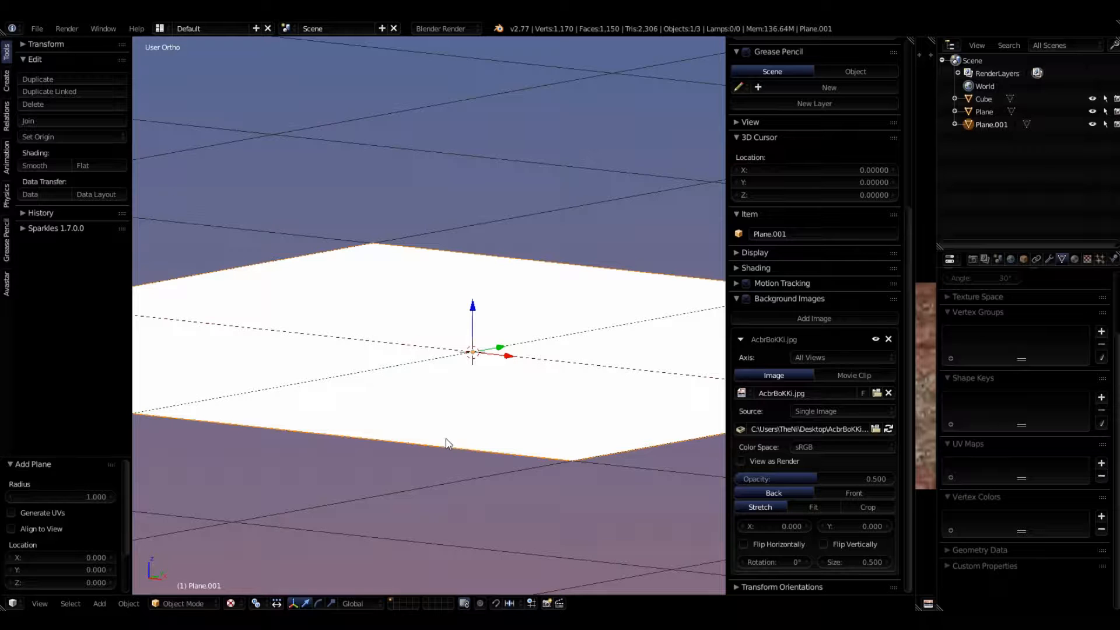
text(r)
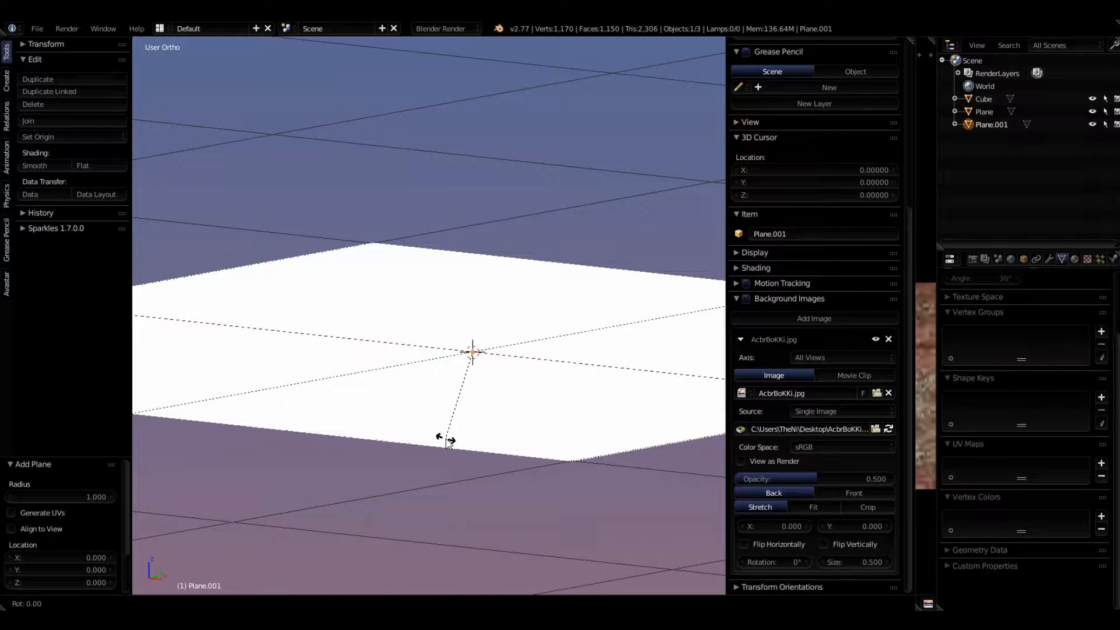
text(x90)
key(Return)
scroll(450, 446, down, 2)
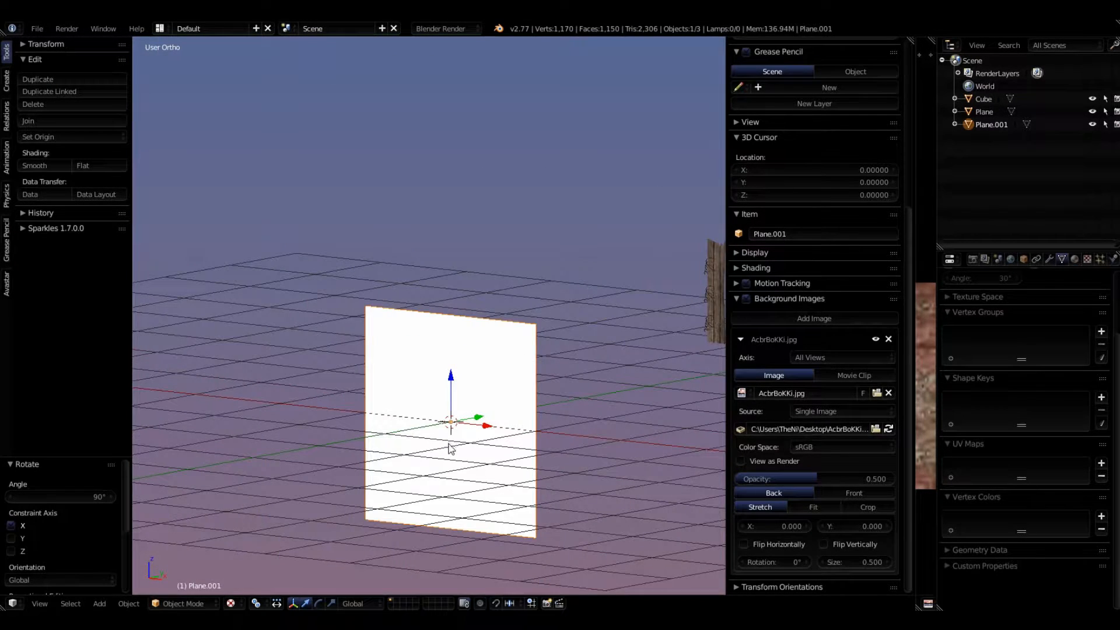
middle_drag(451, 448, 690, 217)
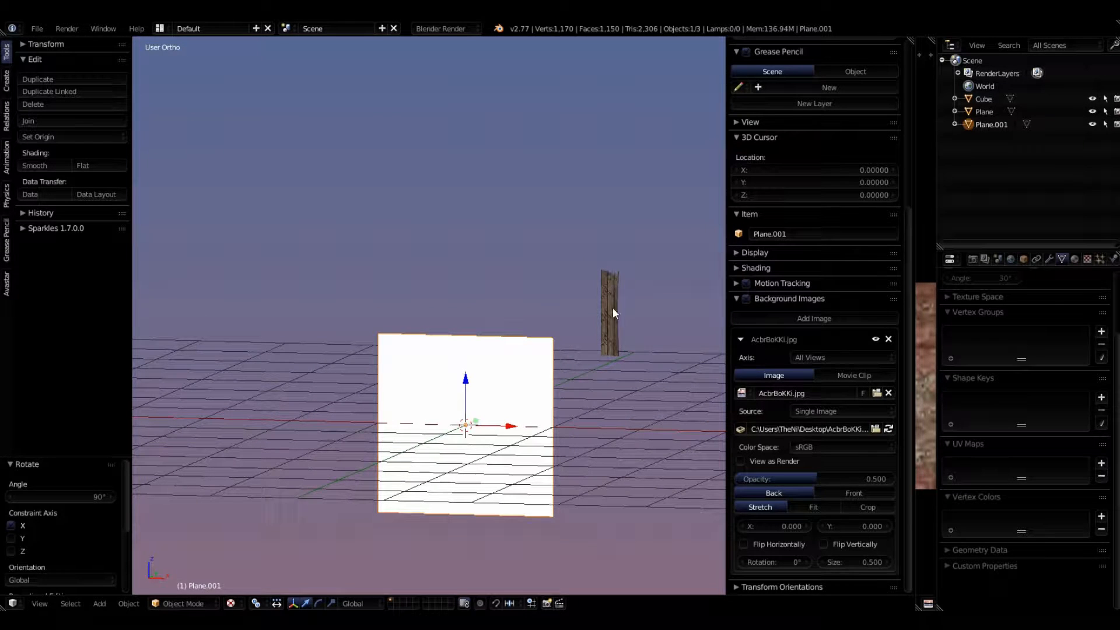
Step: Switch the viewport shading to Solid
click(230, 603)
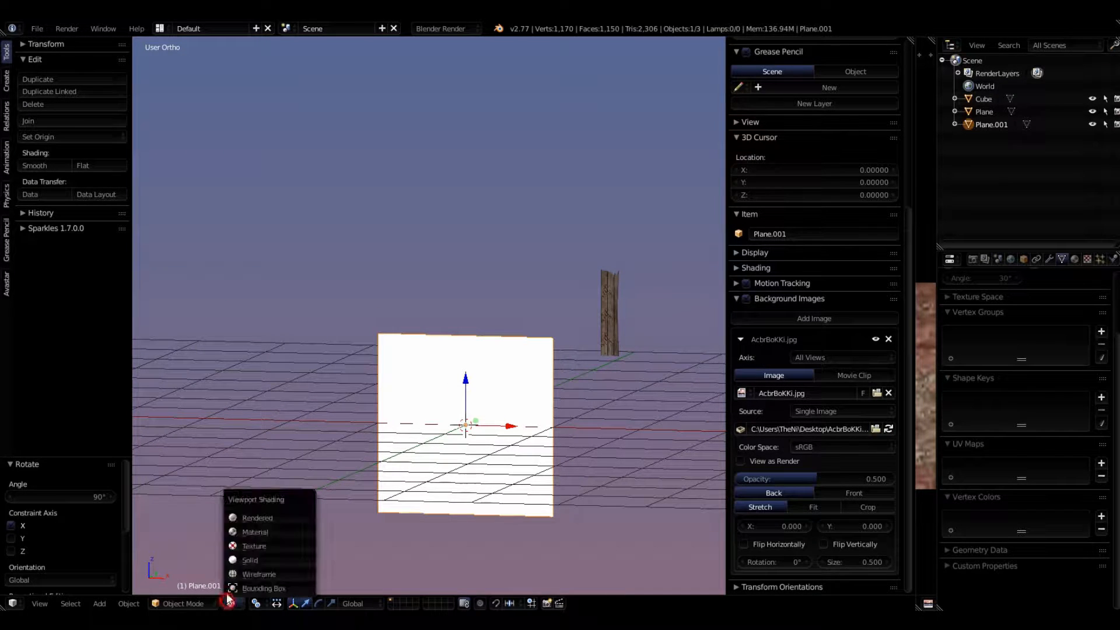
click(248, 560)
scroll(482, 407, up, 1)
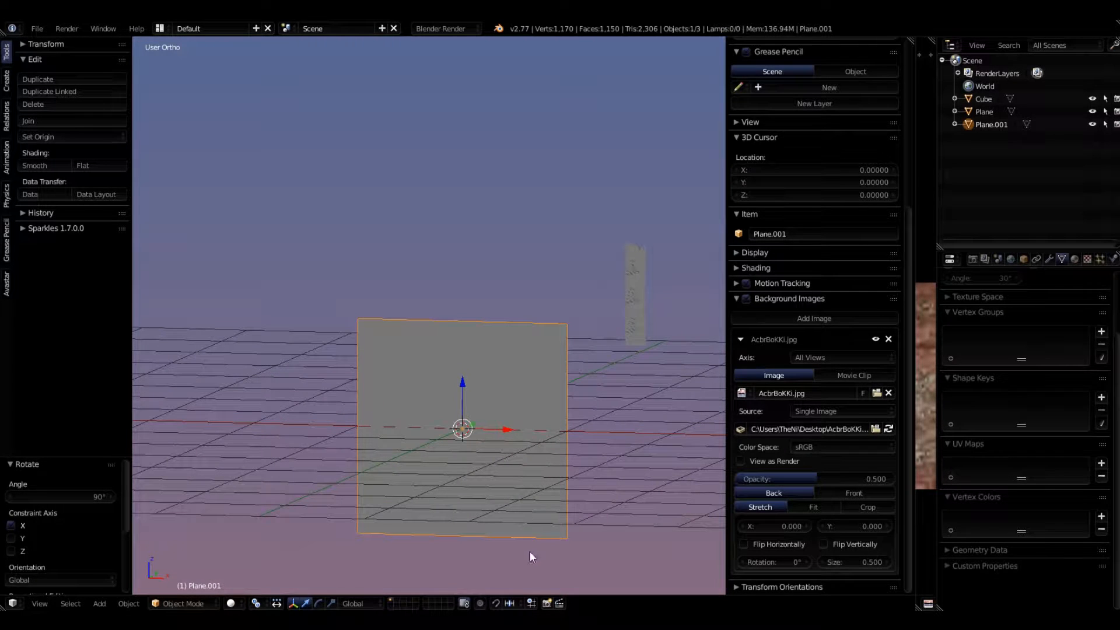
Step: Scale the upright plane down to about 0.166 and compare it with the bottle in front view
key(s)
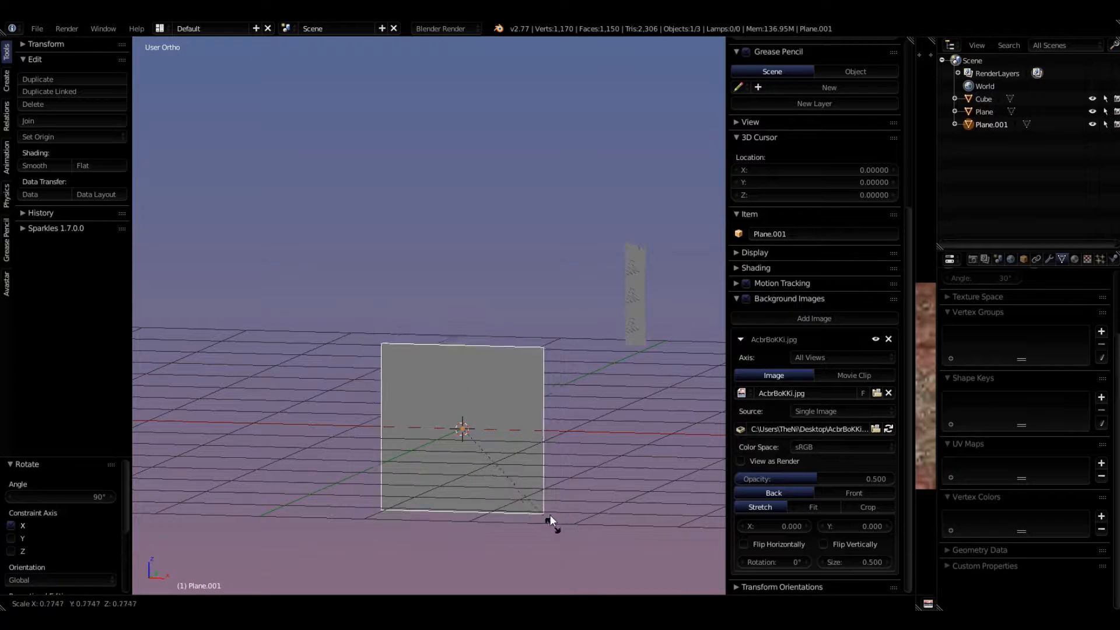
click(489, 440)
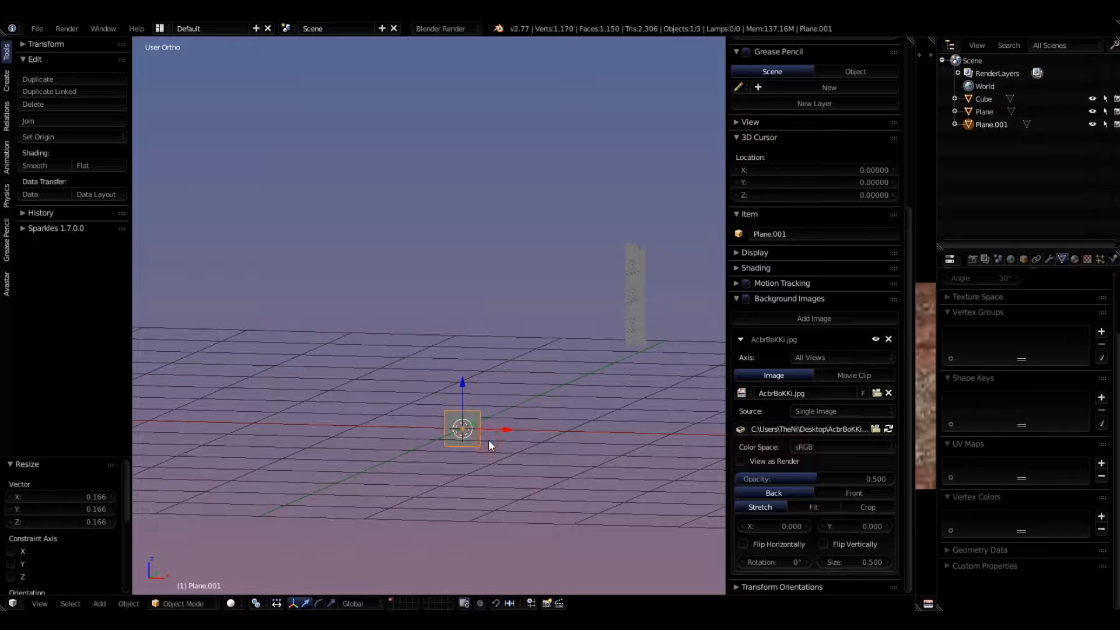
key(KP_1)
scroll(499, 346, up, 3)
scroll(505, 400, up, 4)
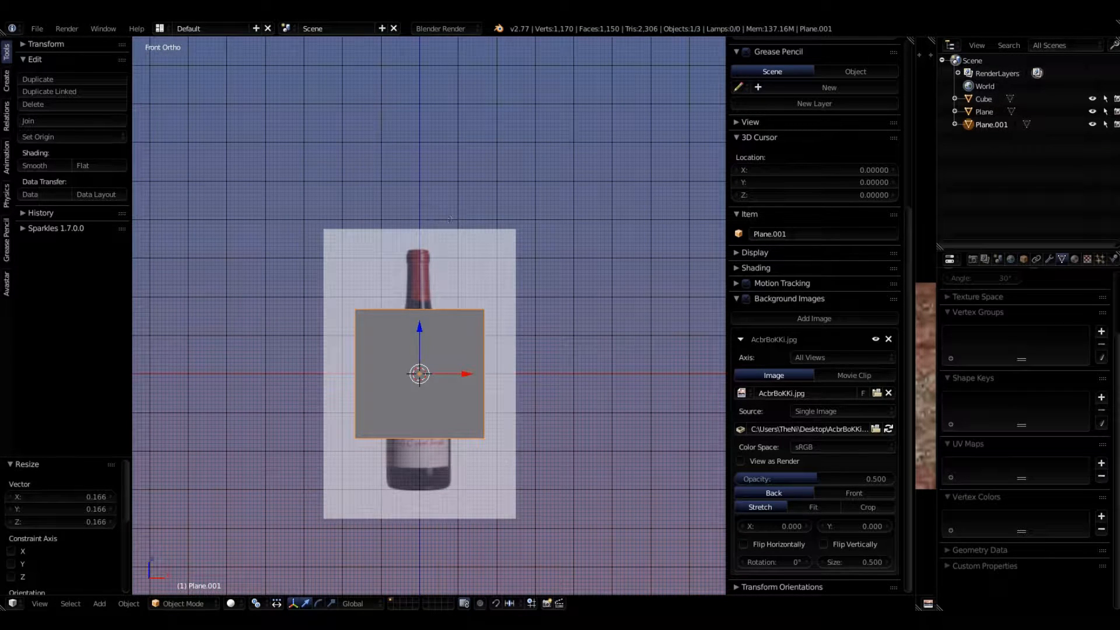
shift+middle_drag(474, 497, 508, 454)
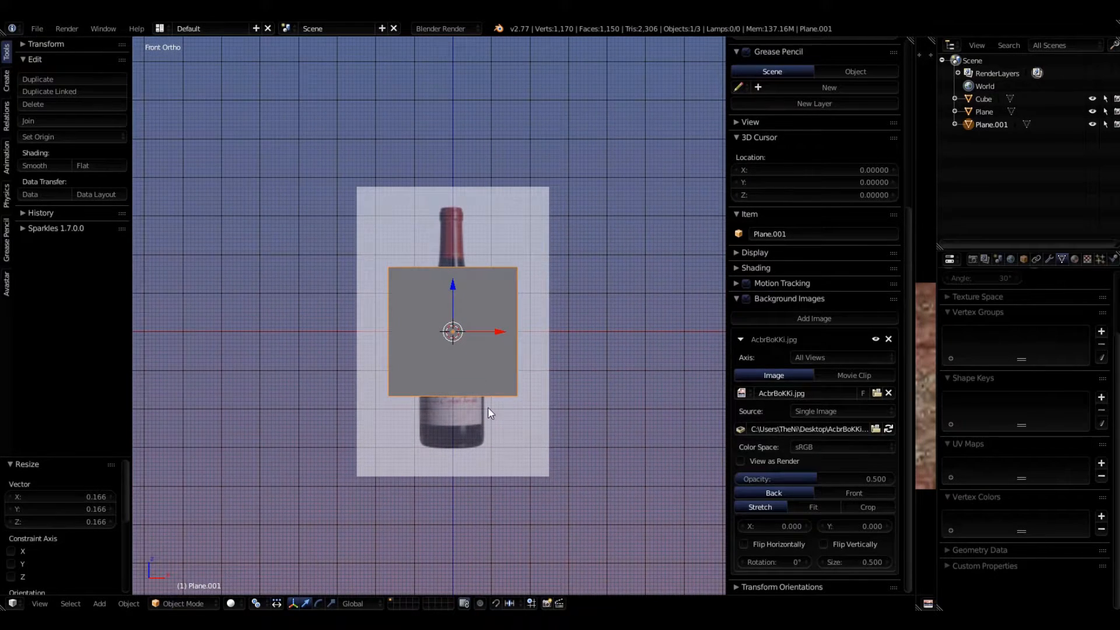
scroll(453, 327, up, 4)
Step: In Edit Mode, delete the plane's two vertices on the positive X side, leaving a single vertical edge
key(a)
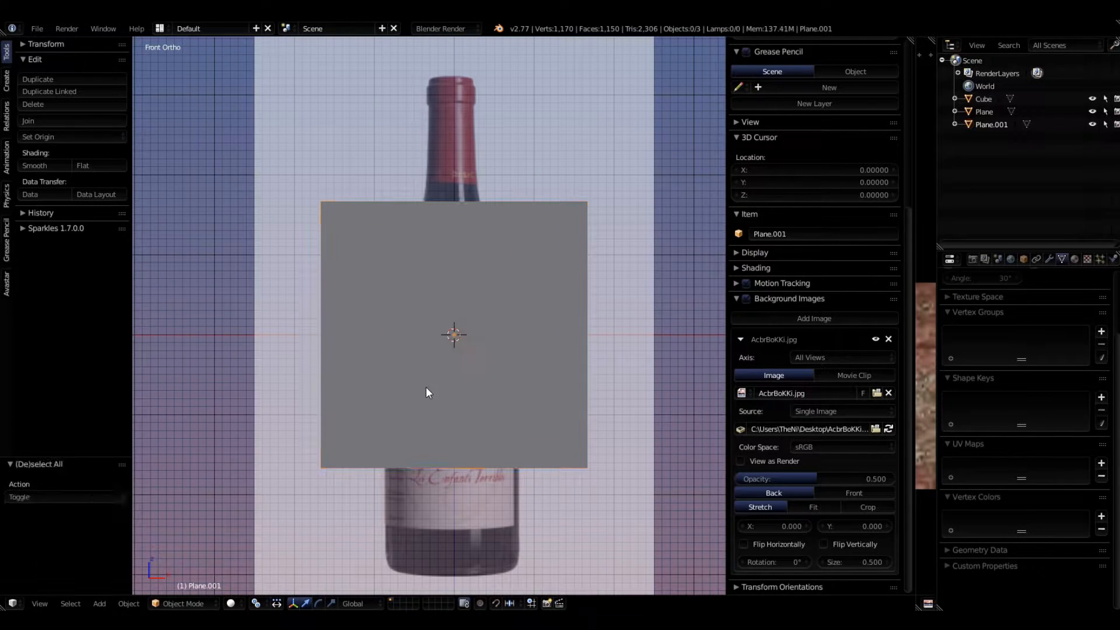
key(a)
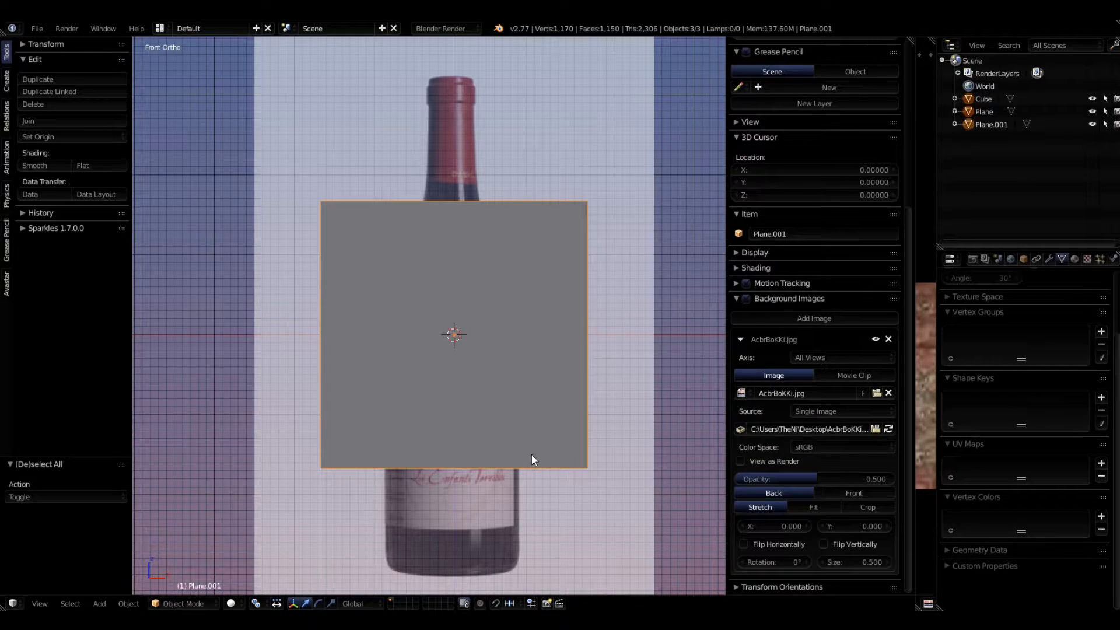
key(Tab)
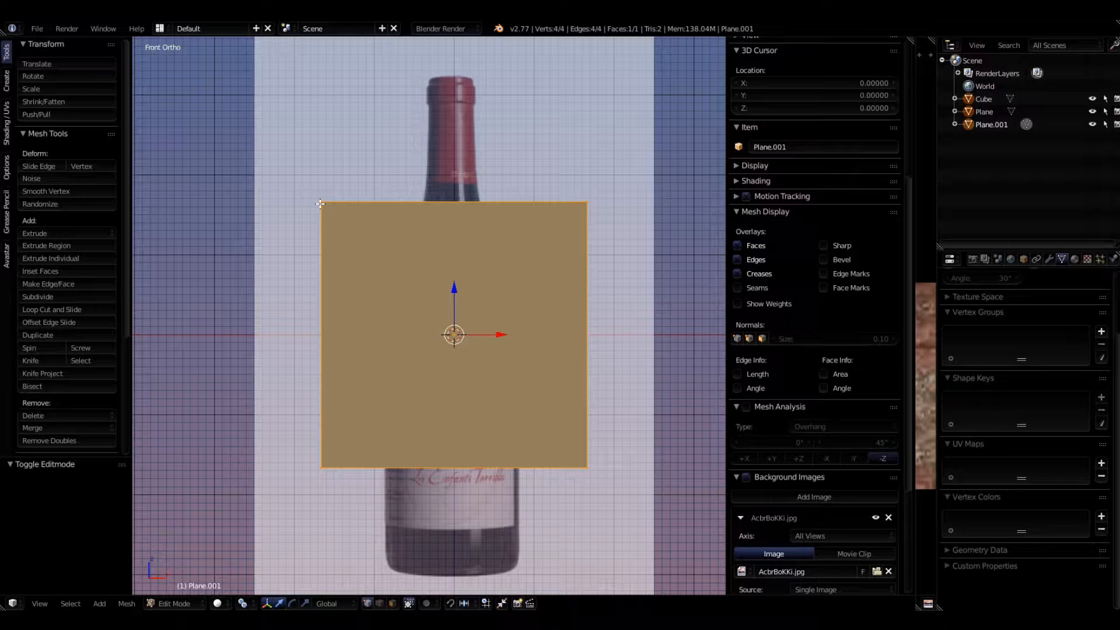
right_click(590, 201)
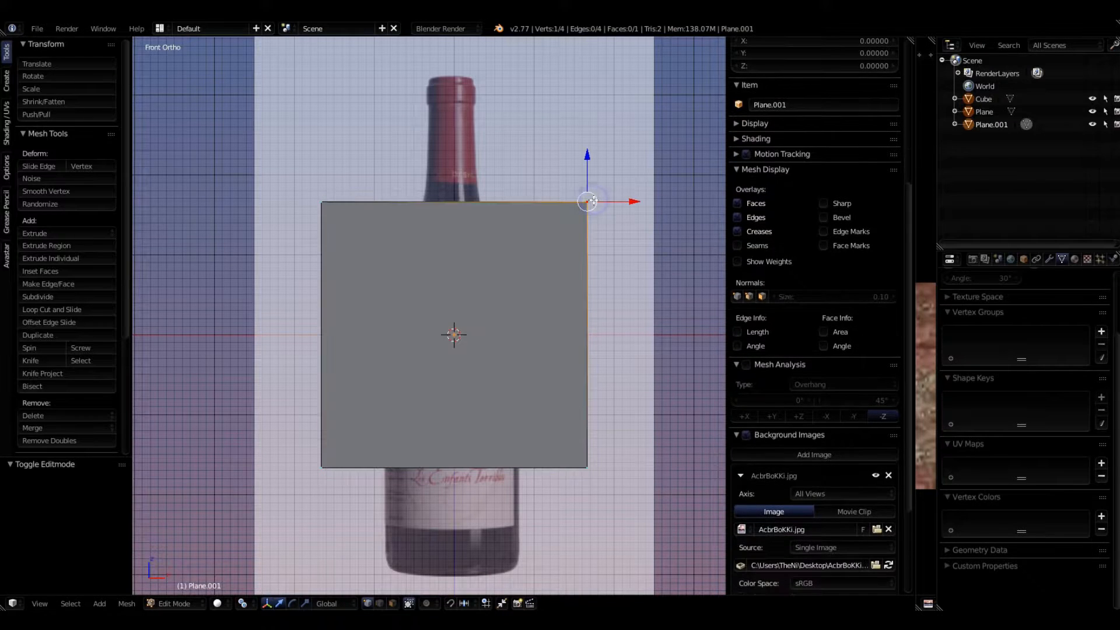
shift+right_click(587, 467)
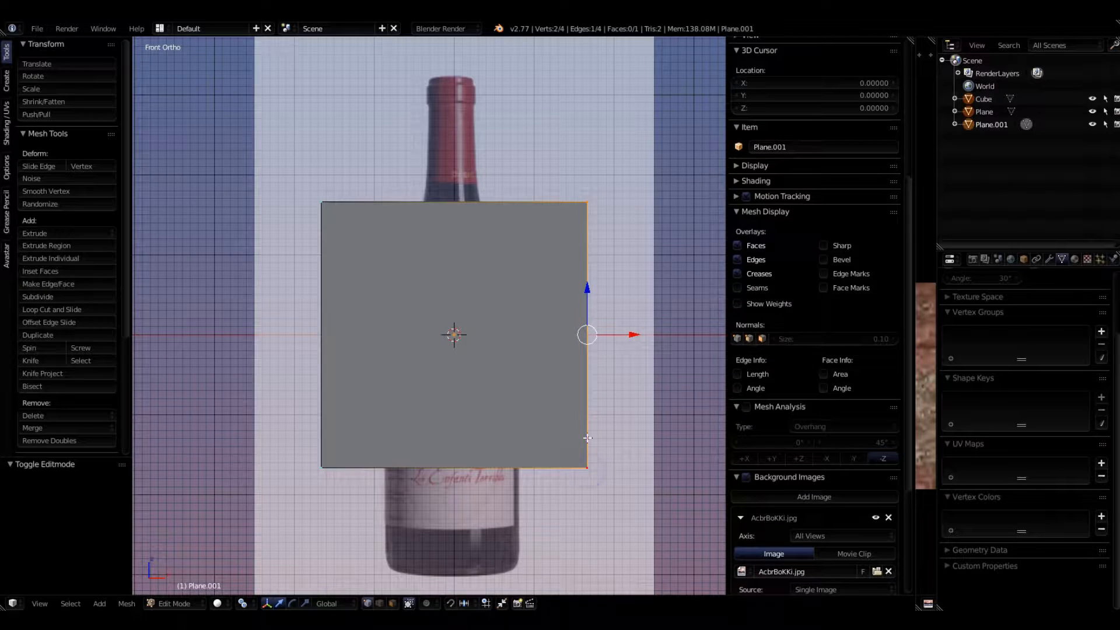
key(x)
click(577, 399)
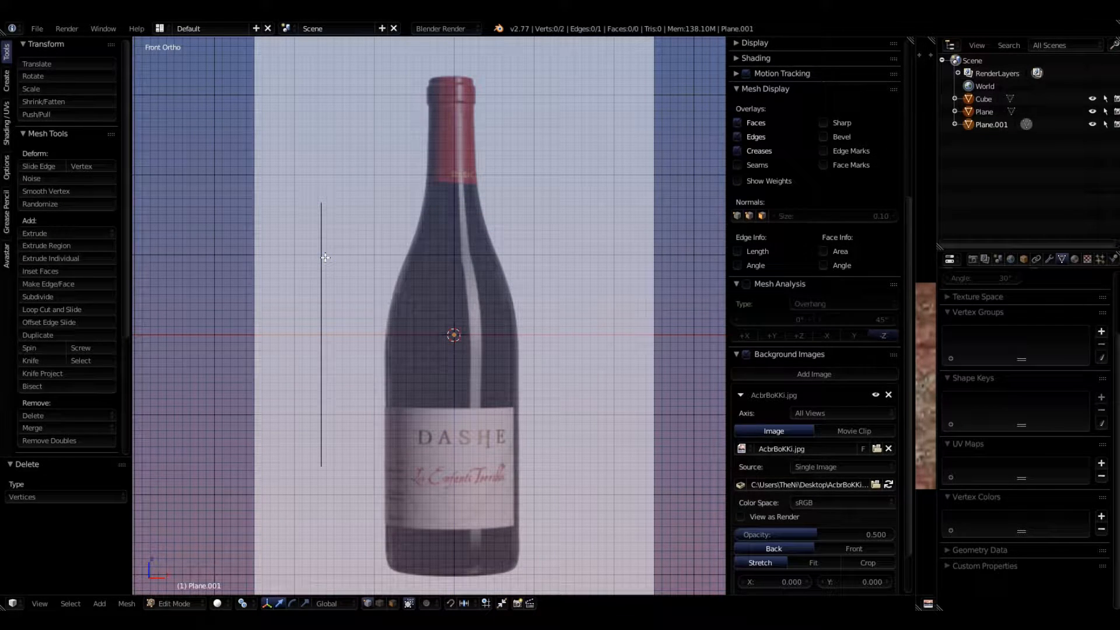
key(a)
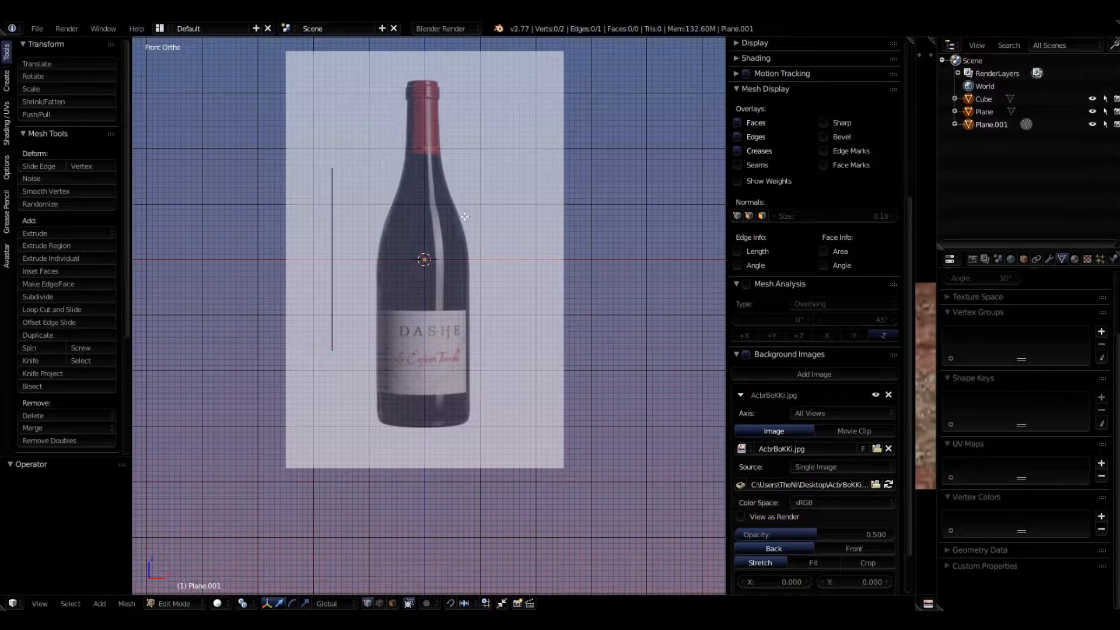
scroll(326, 220, up, 2)
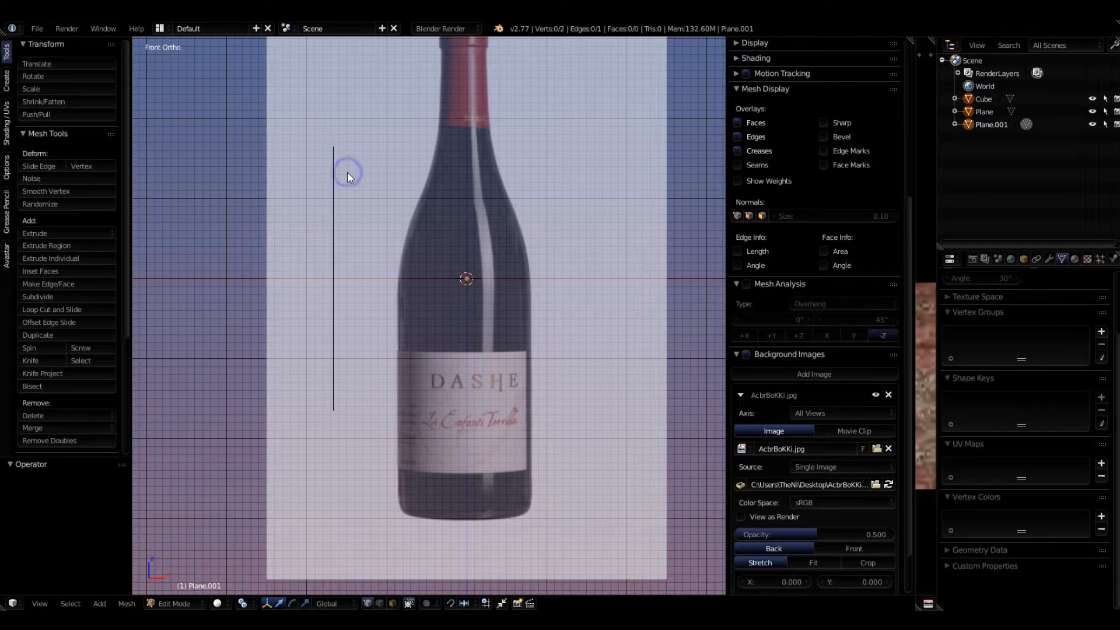
Step: Return to Object Mode and set the origin of the selected objects to their geometry
key(Tab)
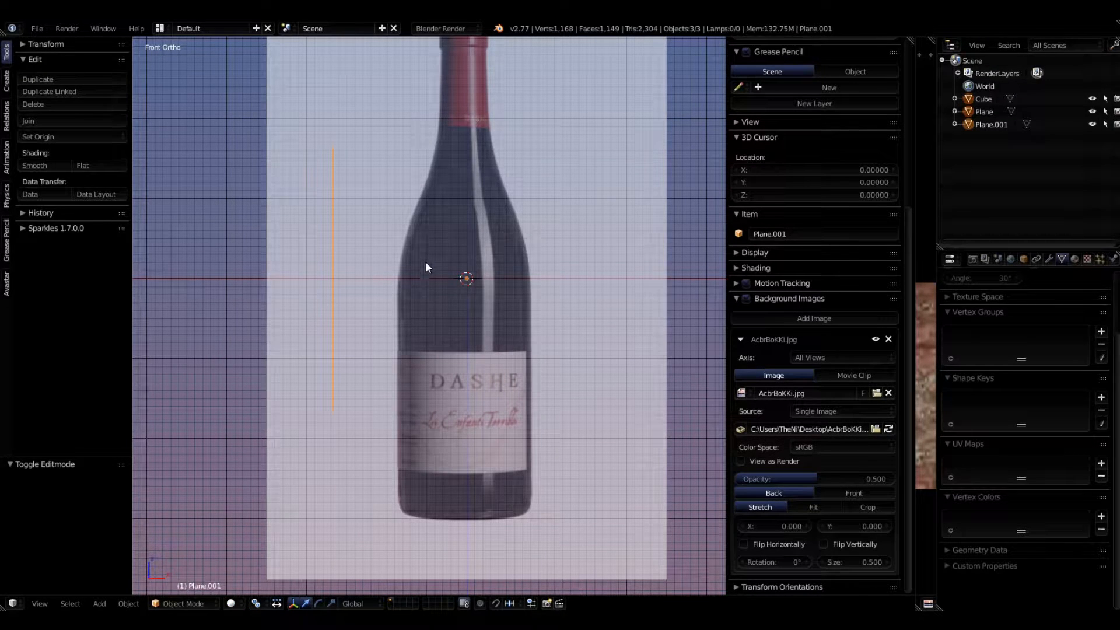
click(42, 137)
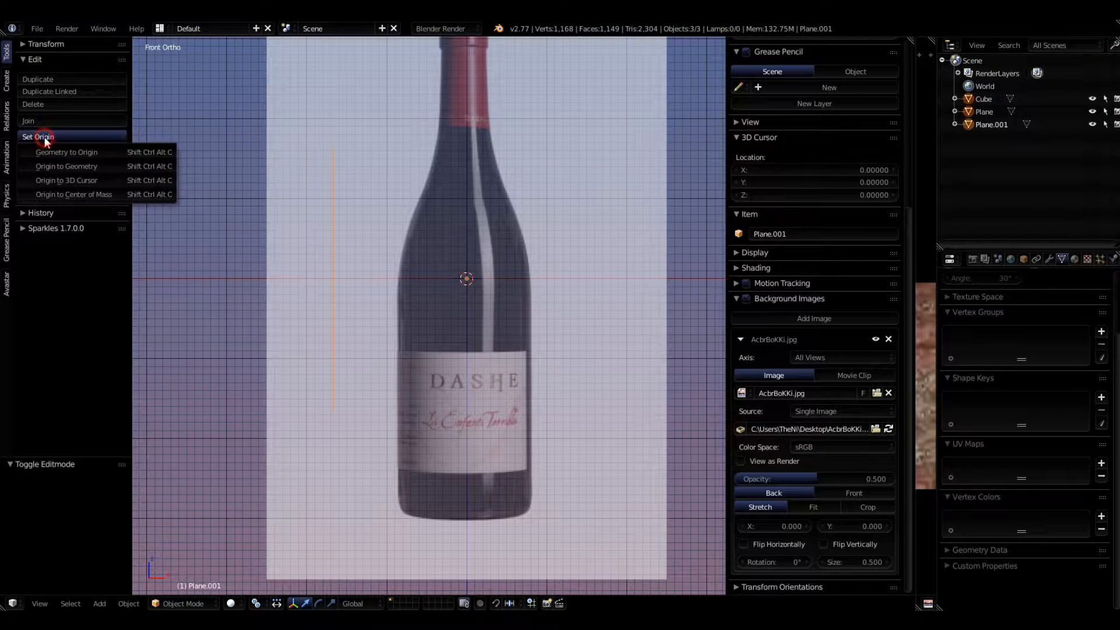
click(72, 165)
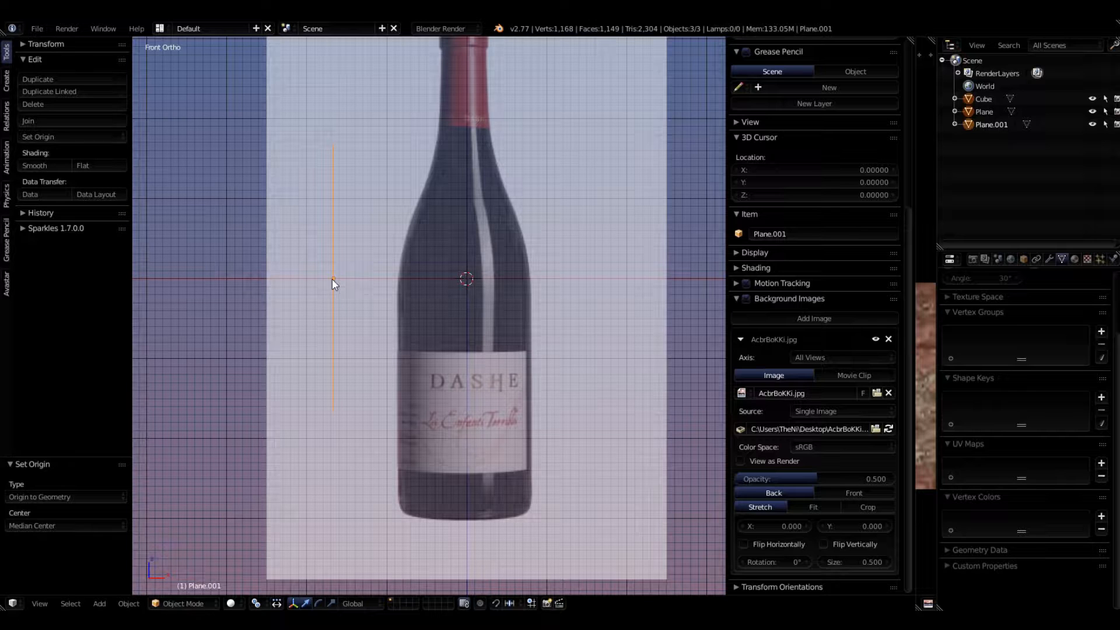
Step: Snap the selection to the 3D cursor so the vertical edge is centred on the bottle, and check it in front view
key(shift+s)
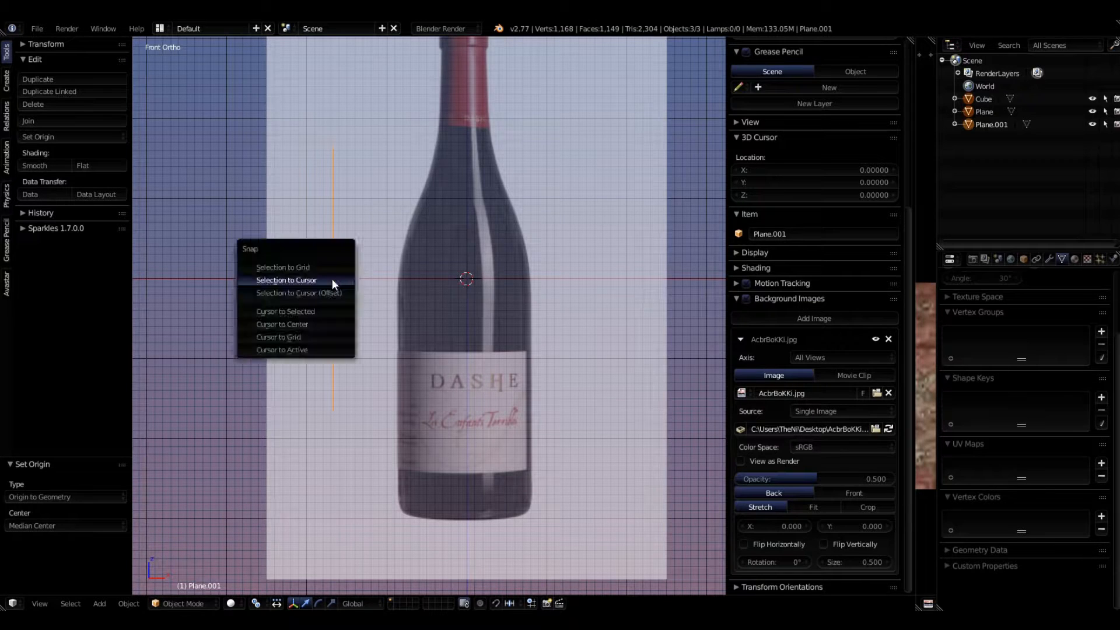
click(293, 281)
middle_drag(293, 281, 506, 176)
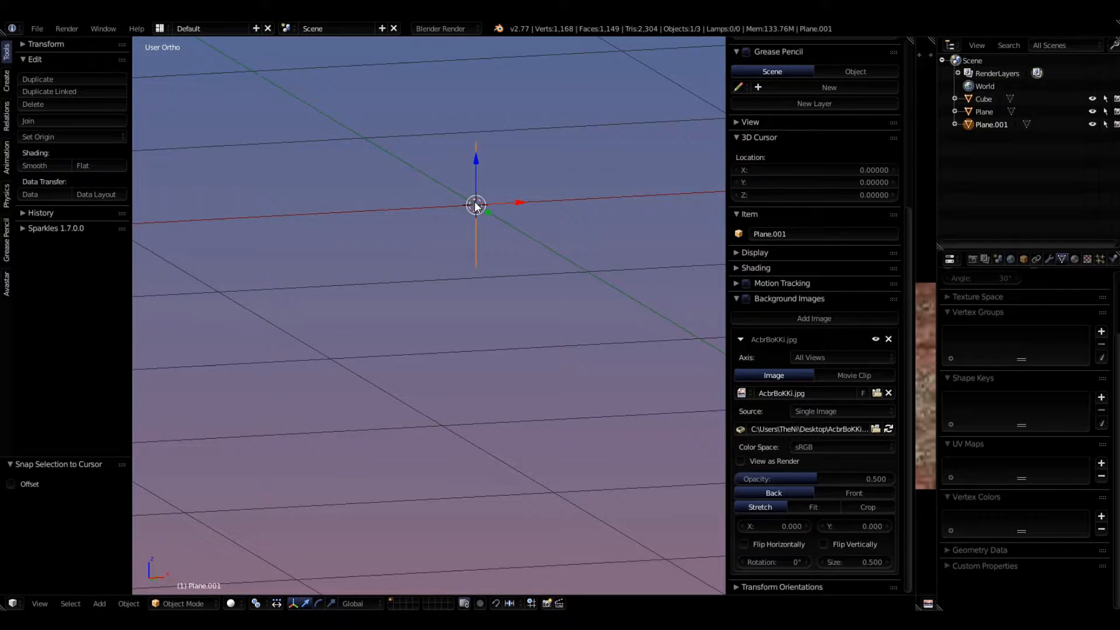
key(KP_1)
scroll(472, 252, up, 3)
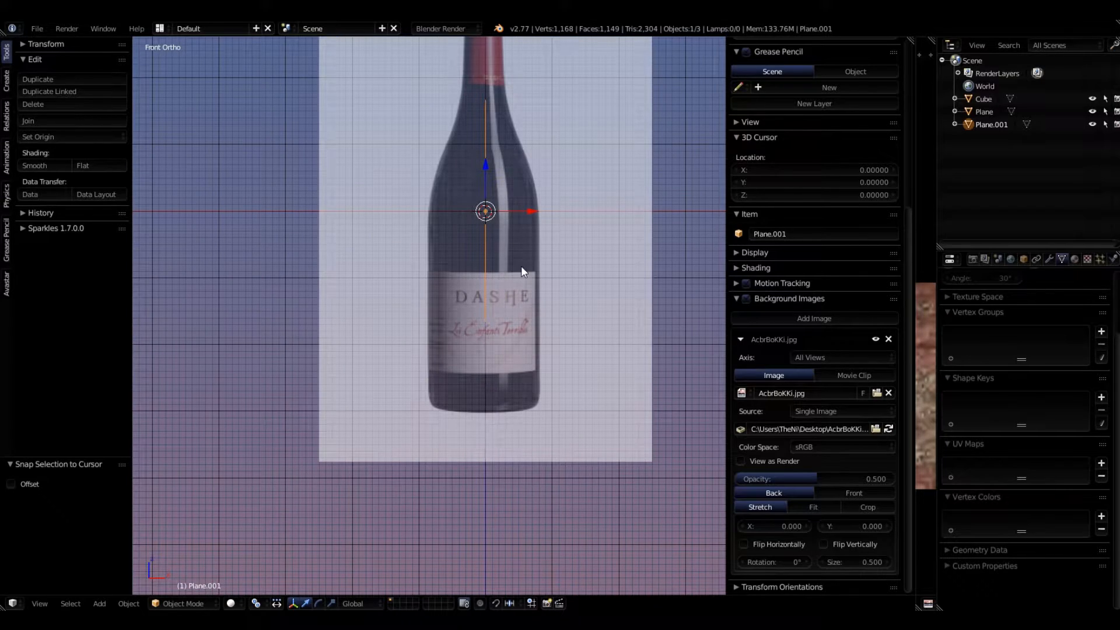
scroll(520, 269, down, 3)
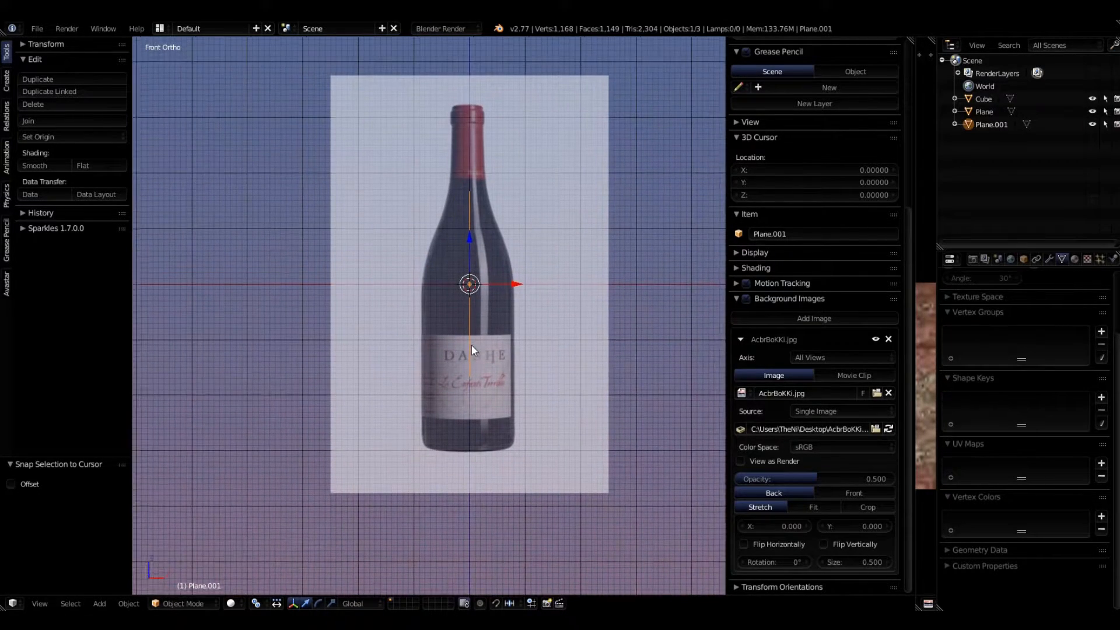
shift+middle_drag(471, 345, 472, 363)
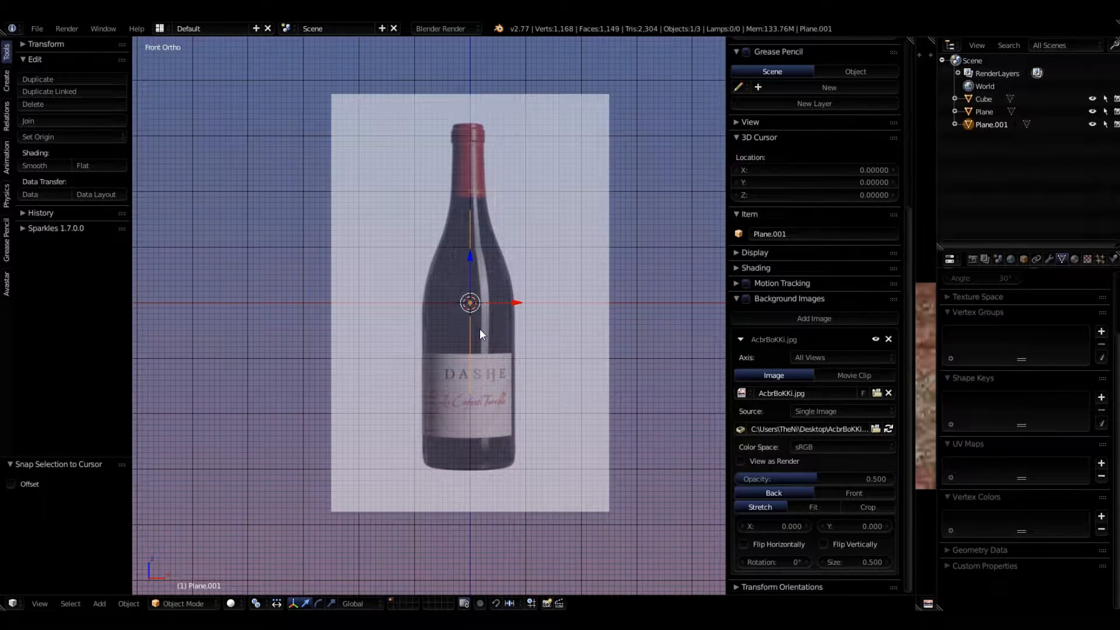
Step: In Edit Mode, select the whole vertical edge and scale it along Z by about 1.94 to span the bottle's height
key(Tab)
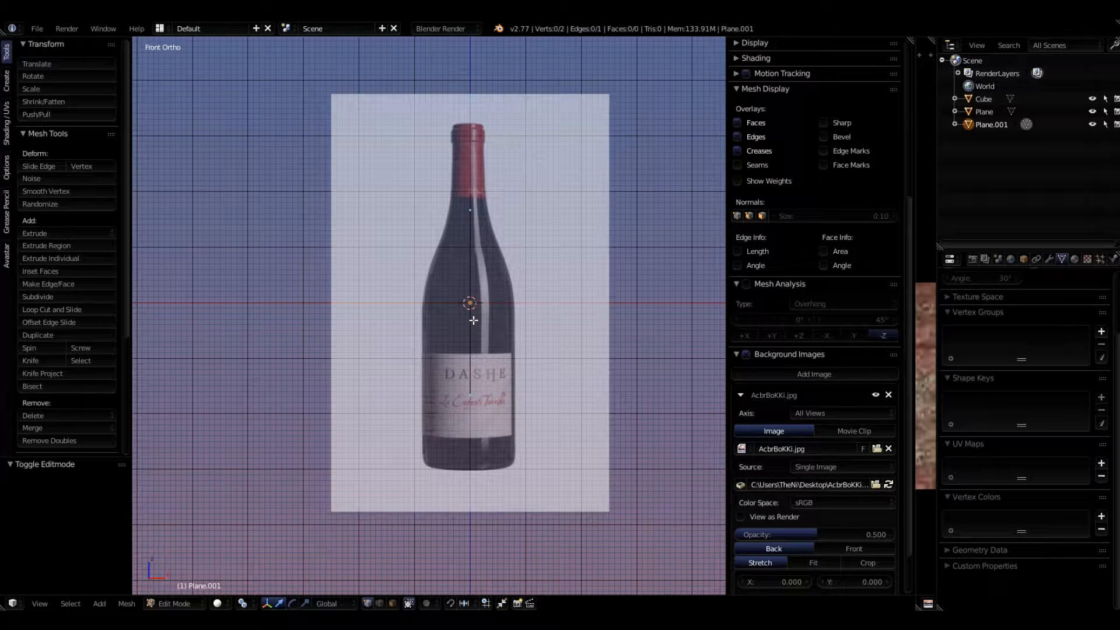
key(a)
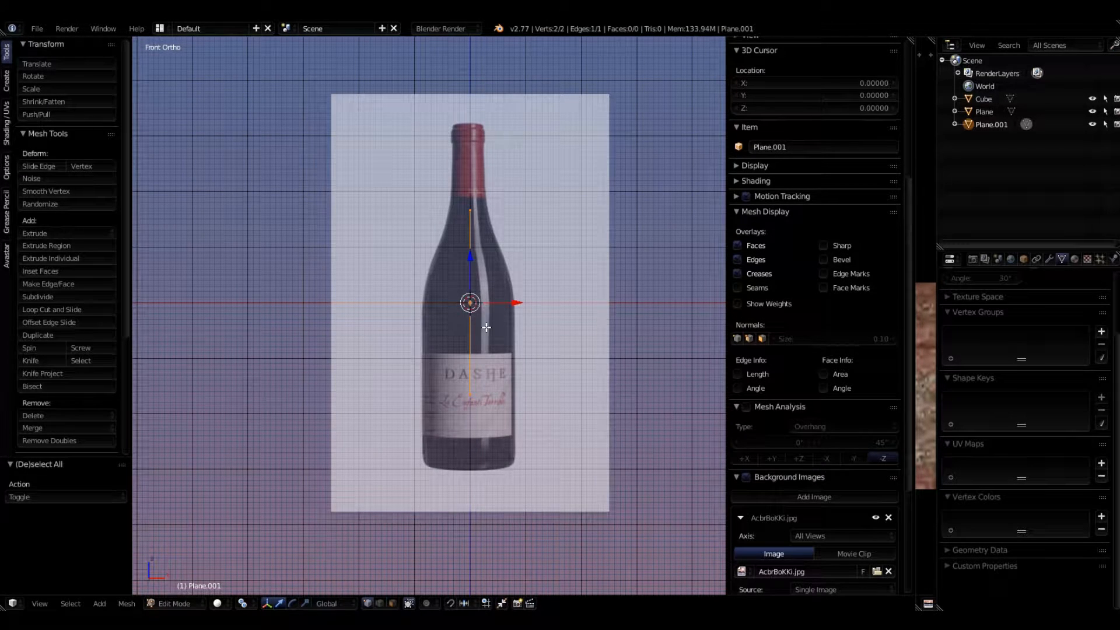
scroll(487, 327, up, 1)
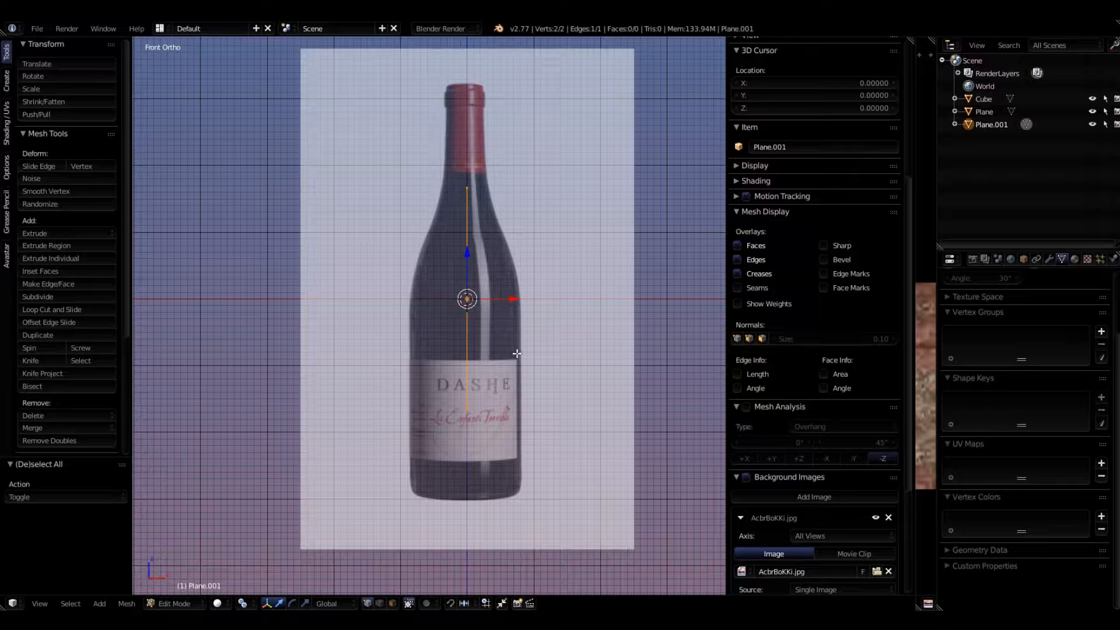
key(s)
key(z)
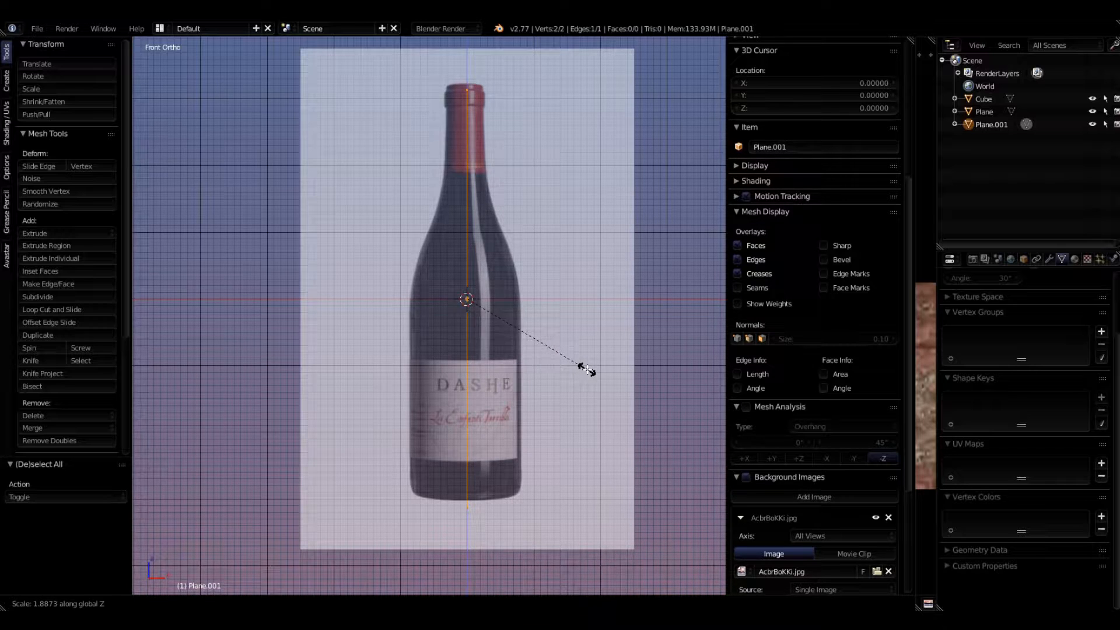
click(593, 368)
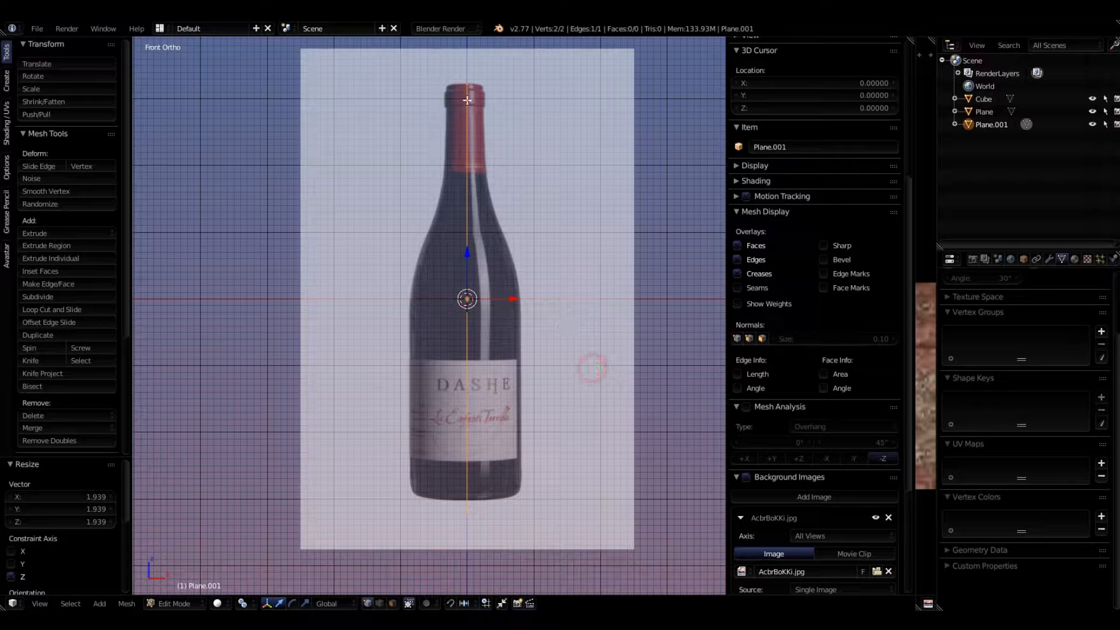
Step: Move the edge's upper vertex along Z by about 0.0002 to meet the top of the bottle cap
scroll(468, 100, up, 12)
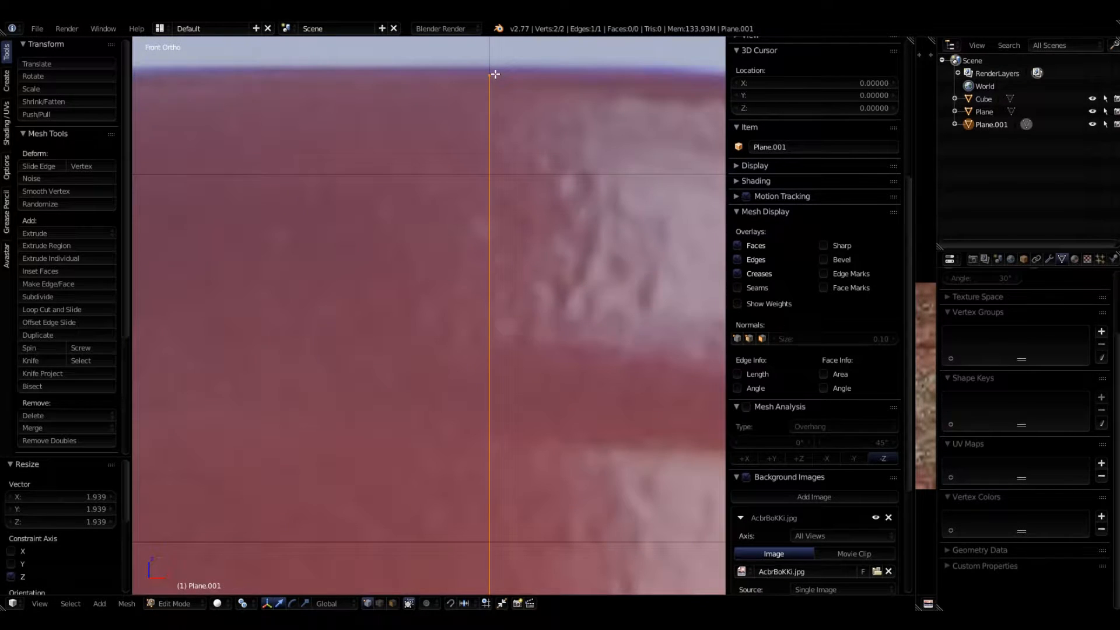
right_click(491, 74)
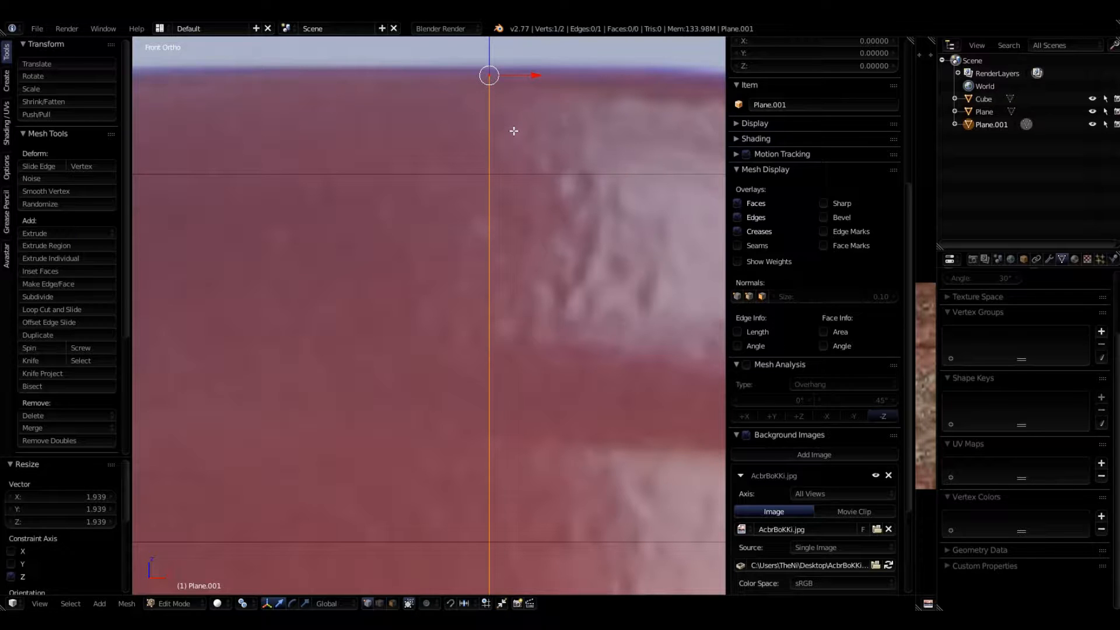
key(g)
key(z)
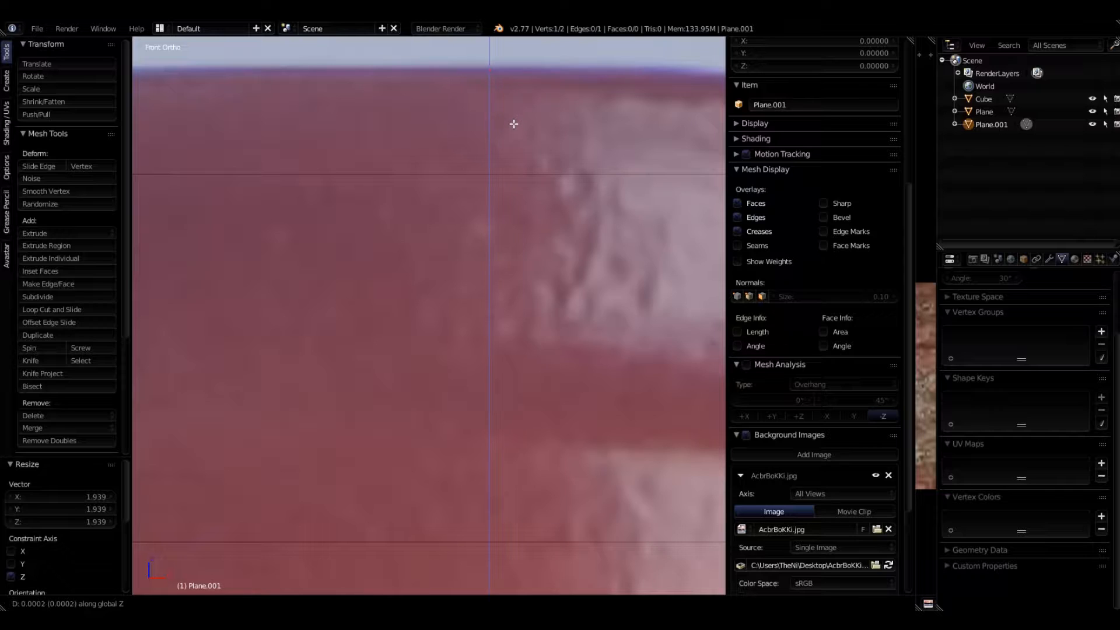
click(514, 122)
scroll(514, 122, down, 8)
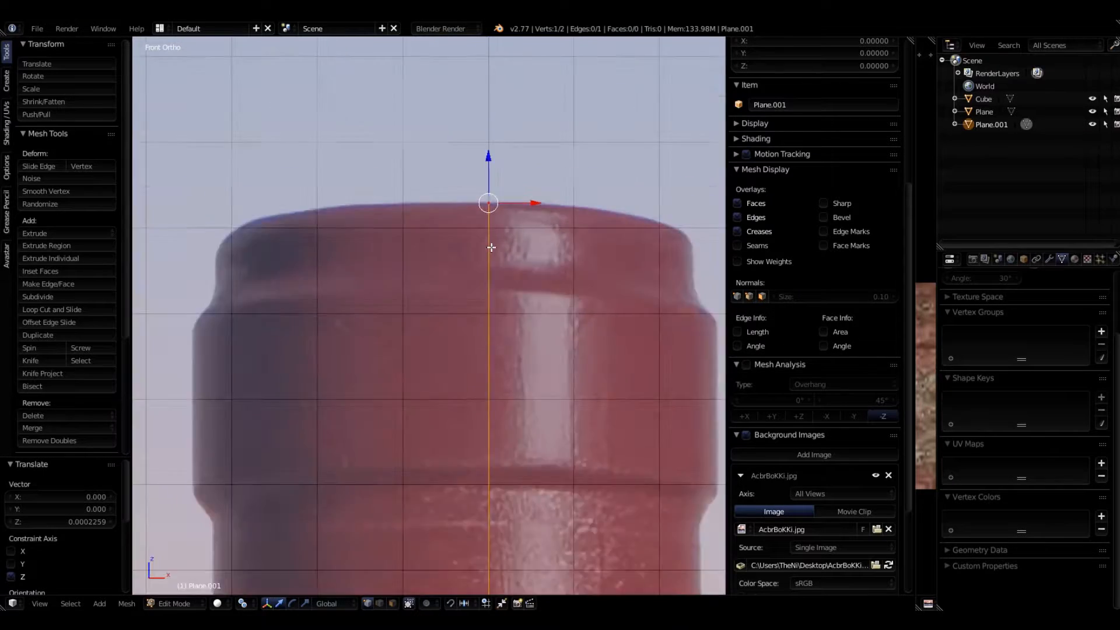
Step: Move the edge's lower vertex up along Z by about 0.02 to meet the bottle's base
scroll(510, 364, down, 3)
scroll(454, 456, up, 8)
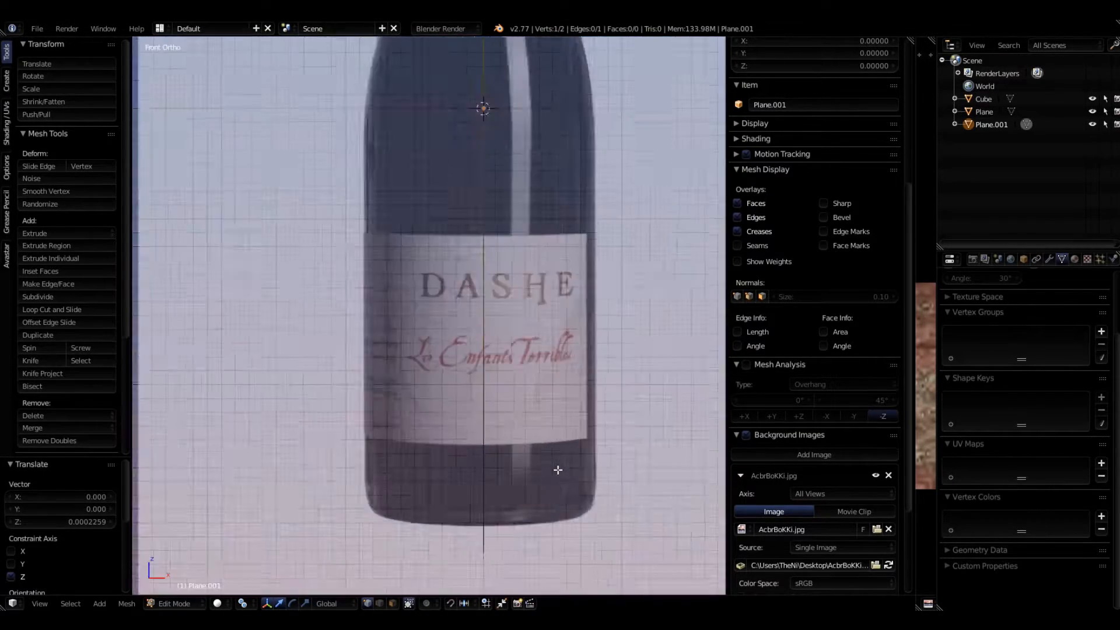
scroll(454, 457, down, 6)
scroll(453, 457, up, 7)
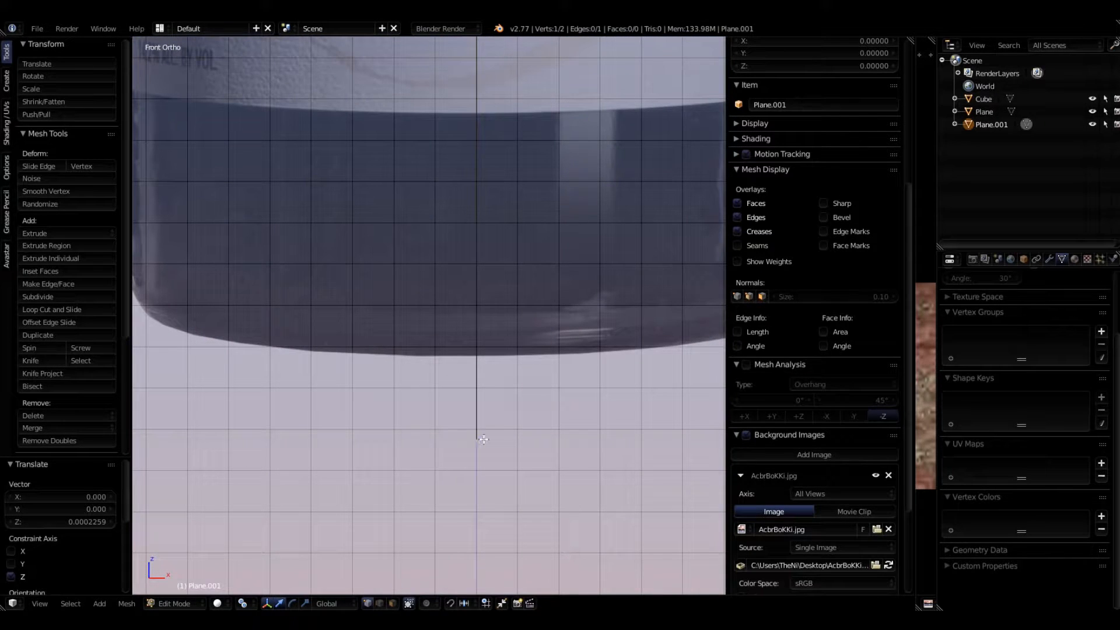
key(g)
click(482, 441)
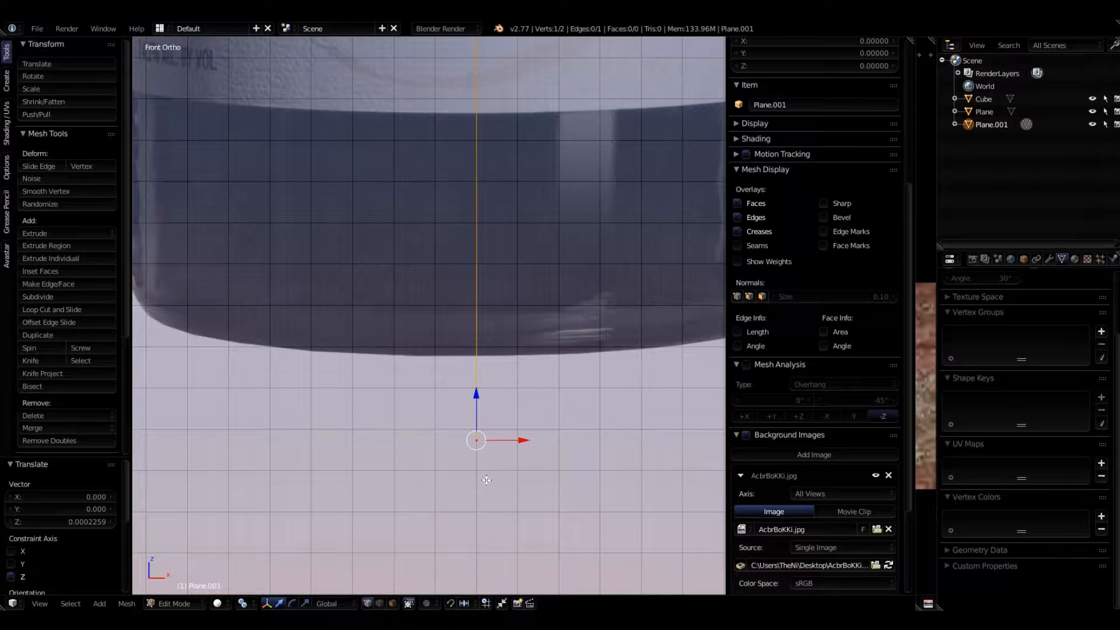
key(g)
key(z)
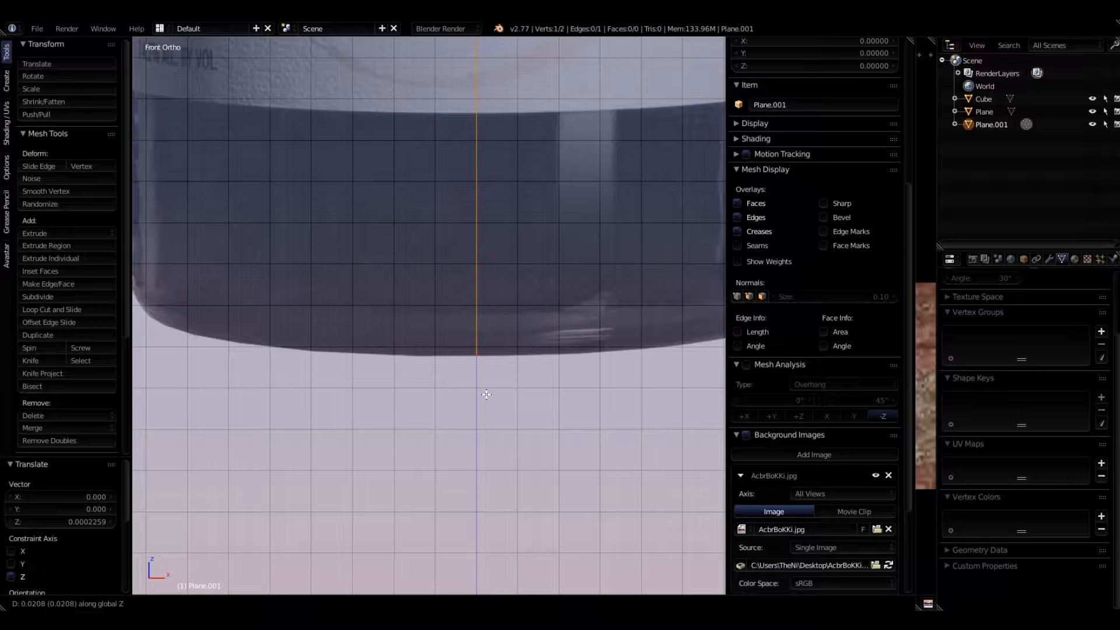
click(486, 395)
click(486, 394)
scroll(467, 350, down, 8)
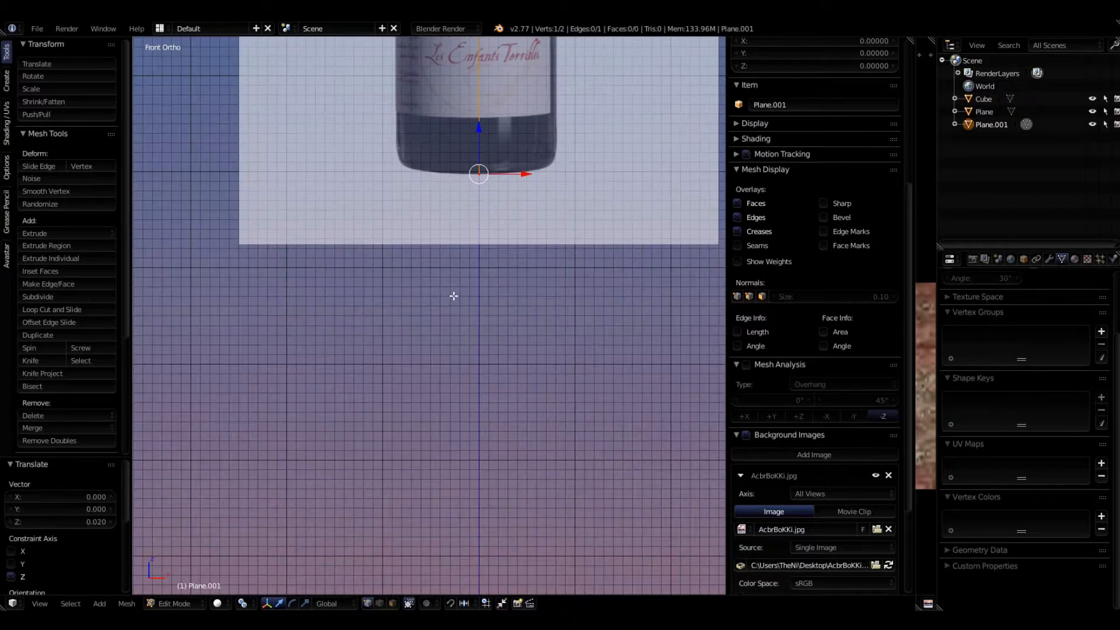
Step: Return to Object Mode, set the edge object's origin to its geometry, and compare the origin with the 3D cursor
scroll(454, 296, down, 3)
shift+middle_drag(454, 296, 441, 440)
scroll(462, 115, up, 3)
scroll(464, 116, down, 2)
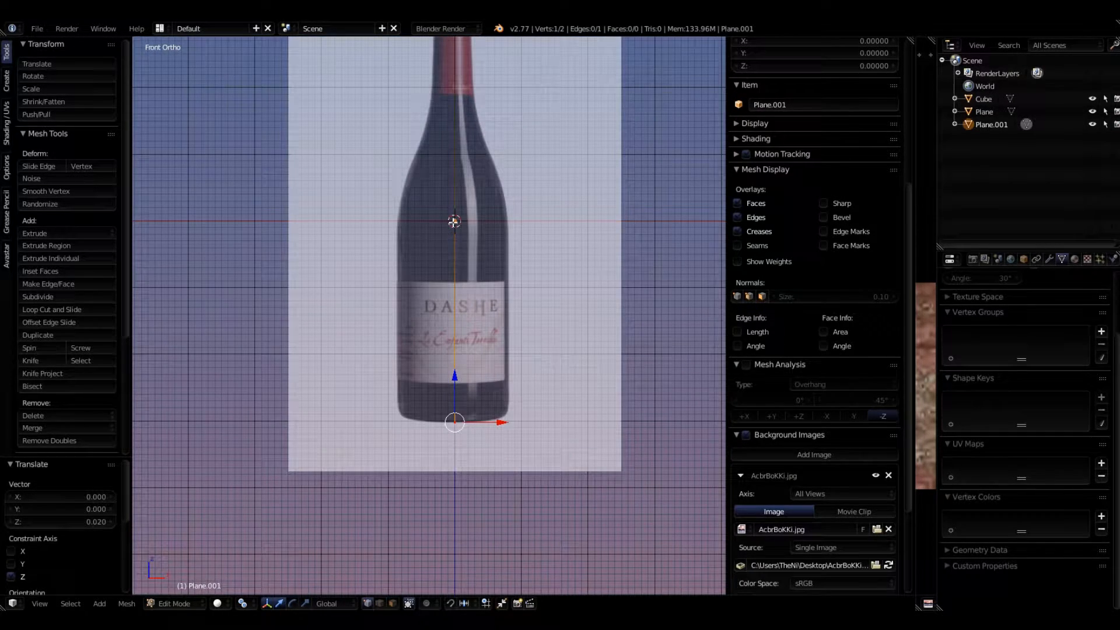
key(Tab)
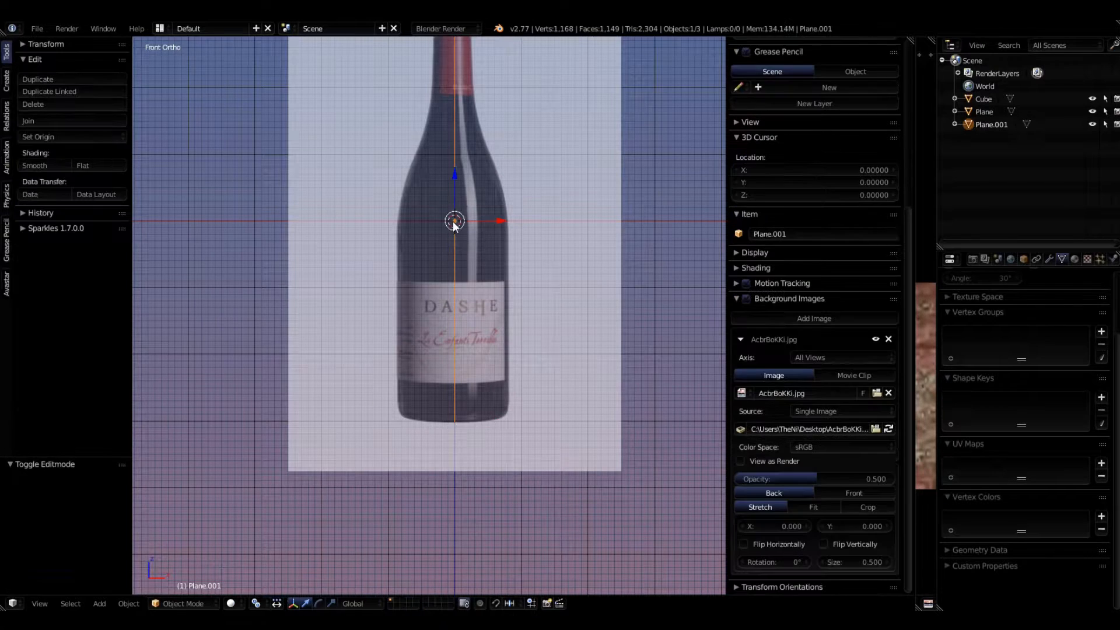
click(34, 136)
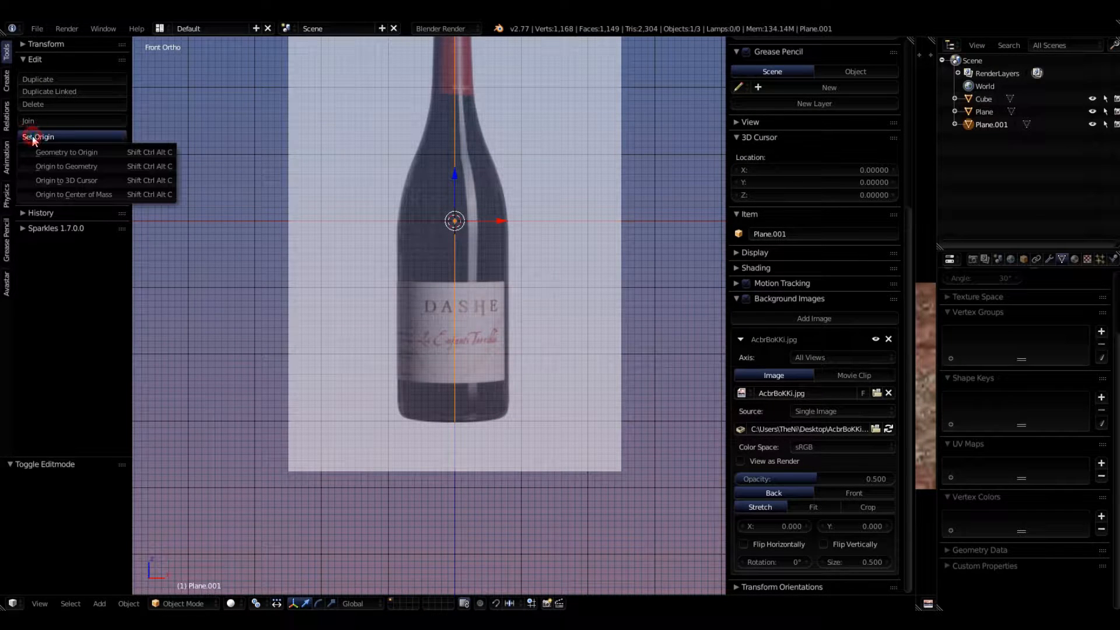
click(57, 167)
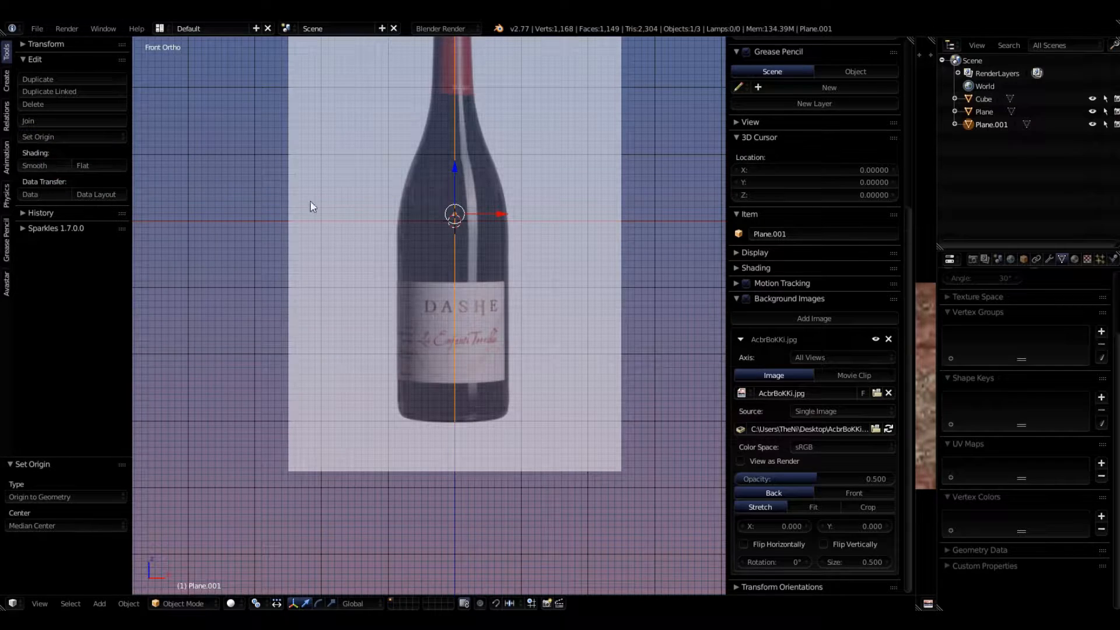
scroll(455, 223, up, 6)
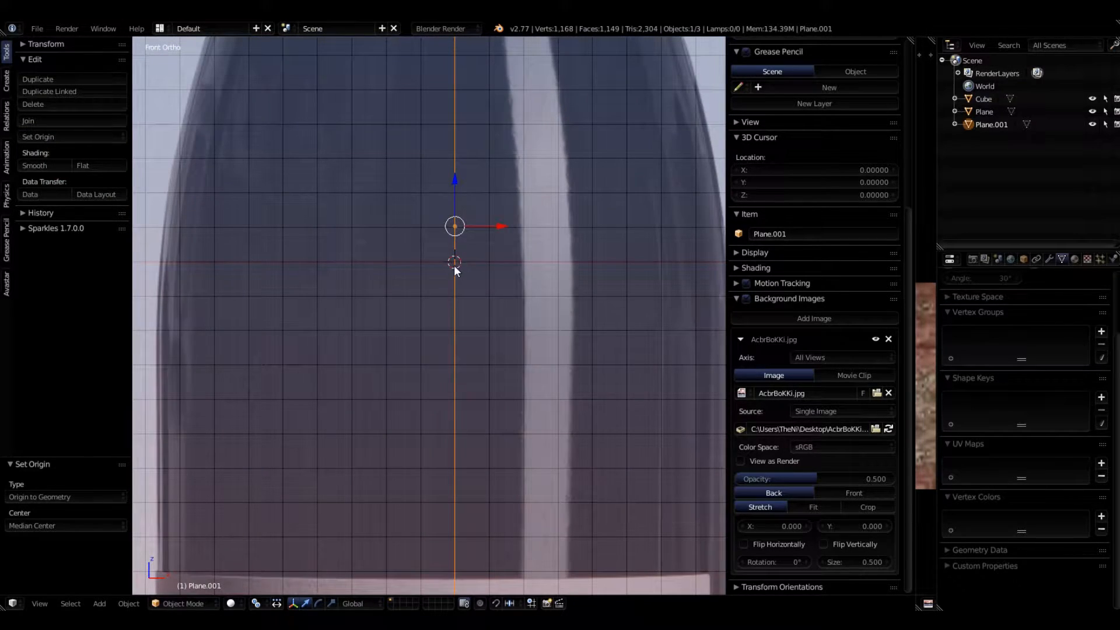
scroll(455, 259, down, 8)
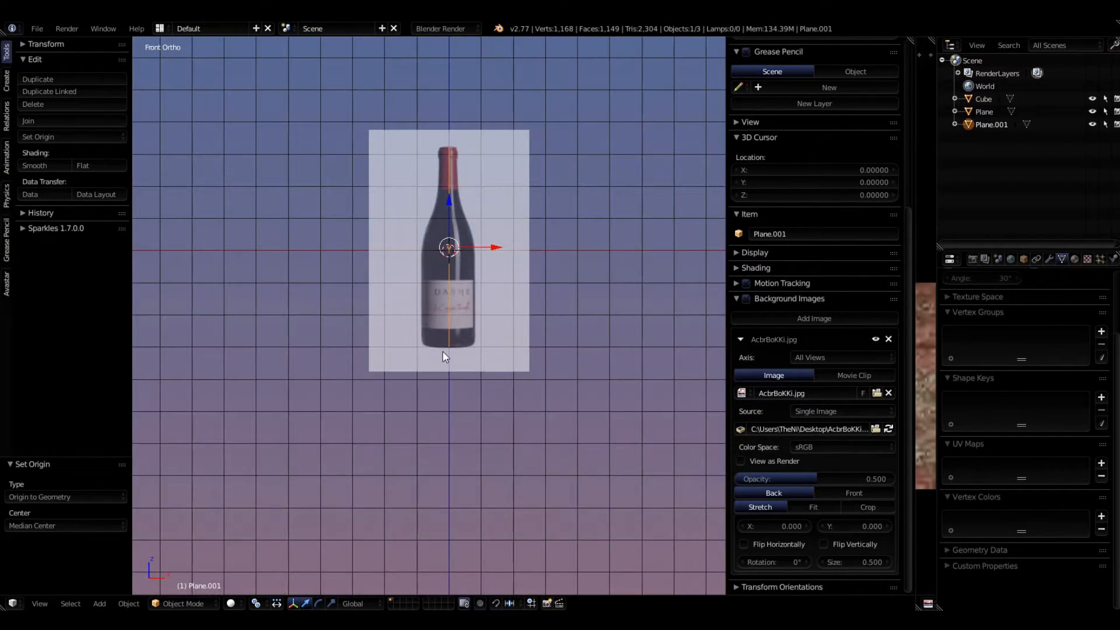
Step: In Edit Mode, extrude the lower vertex about 0.02 toward negative X along the bottle's base outline
scroll(449, 353, up, 4)
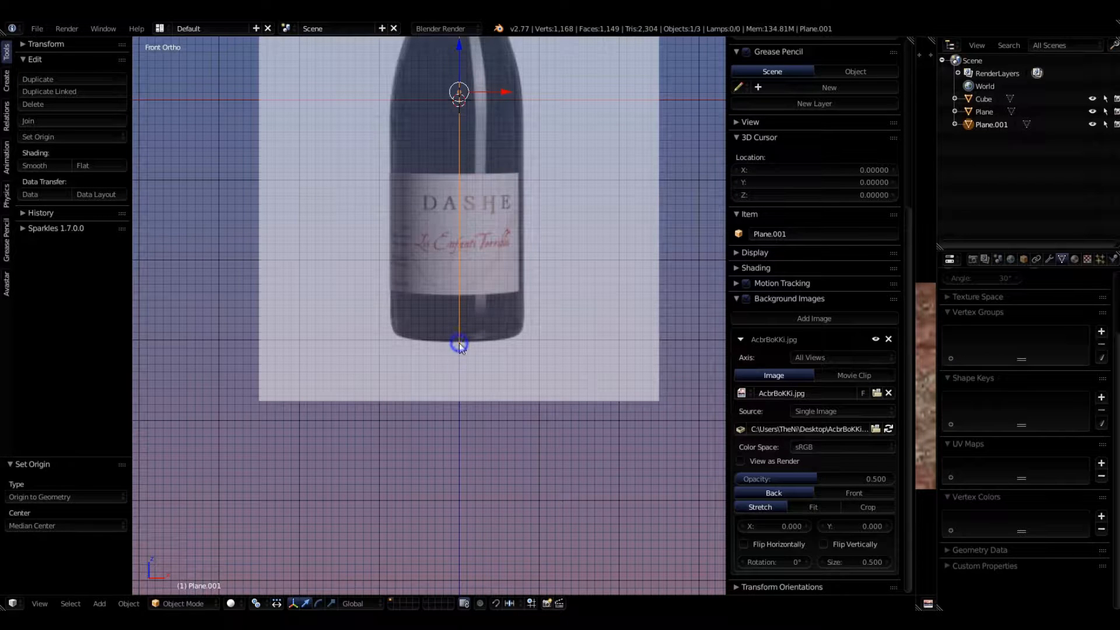
key(Tab)
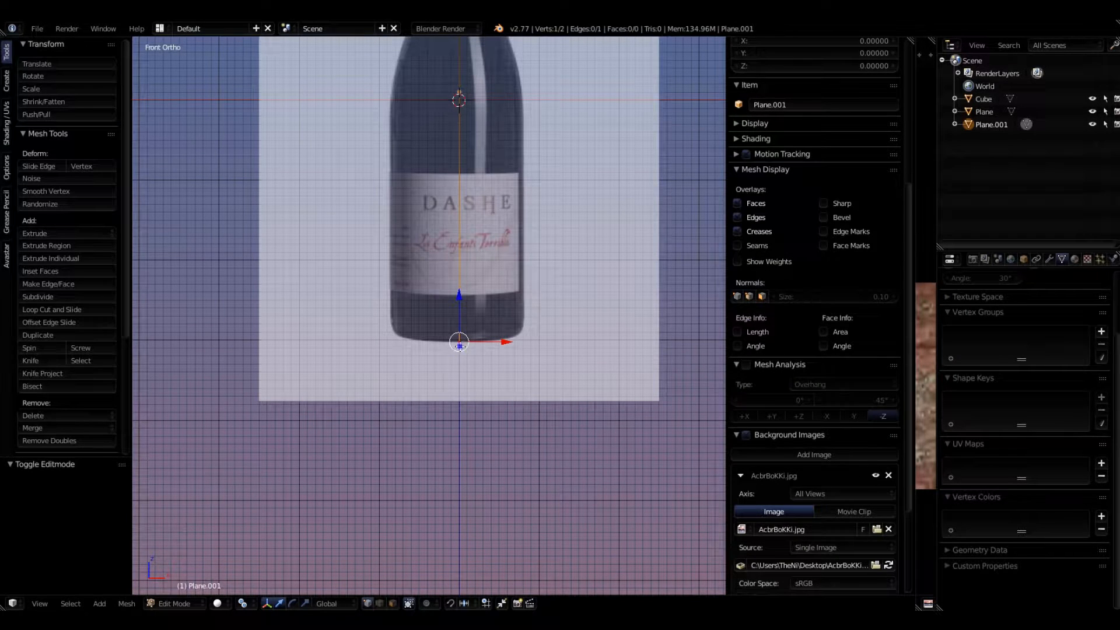
scroll(466, 357, up, 5)
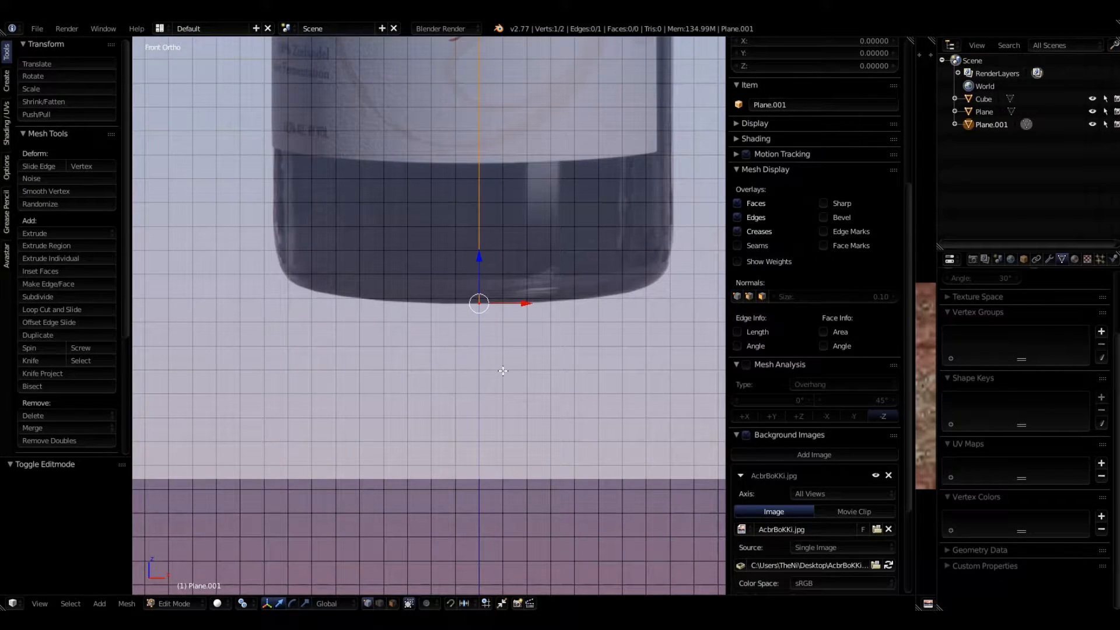
scroll(502, 372, up, 2)
scroll(564, 502, down, 2)
scroll(546, 467, up, 5)
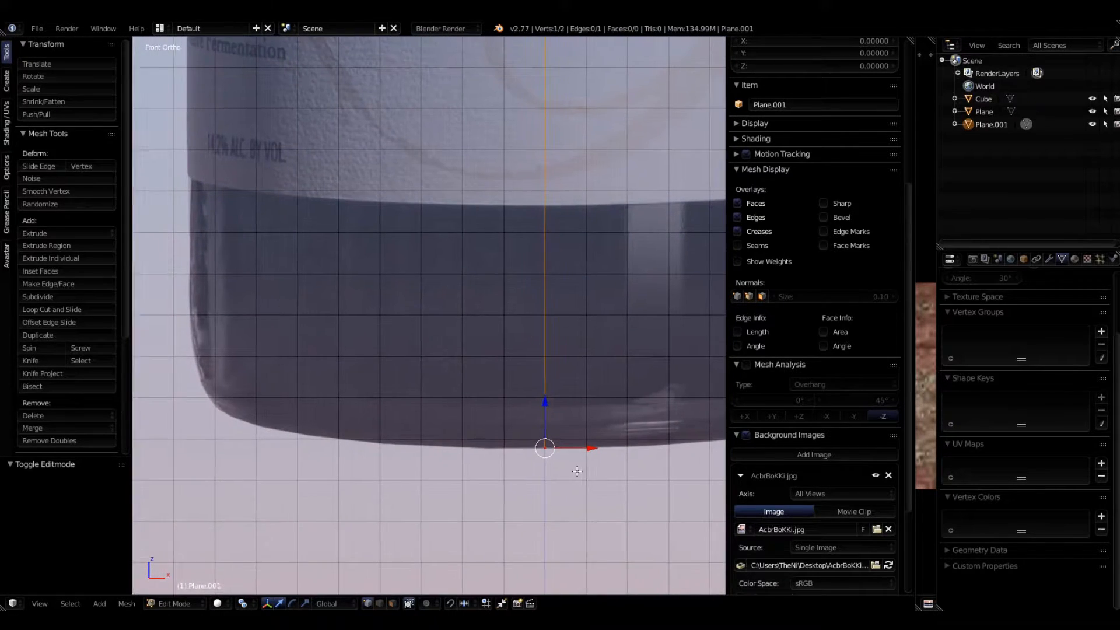
scroll(530, 444, down, 2)
scroll(532, 450, up, 2)
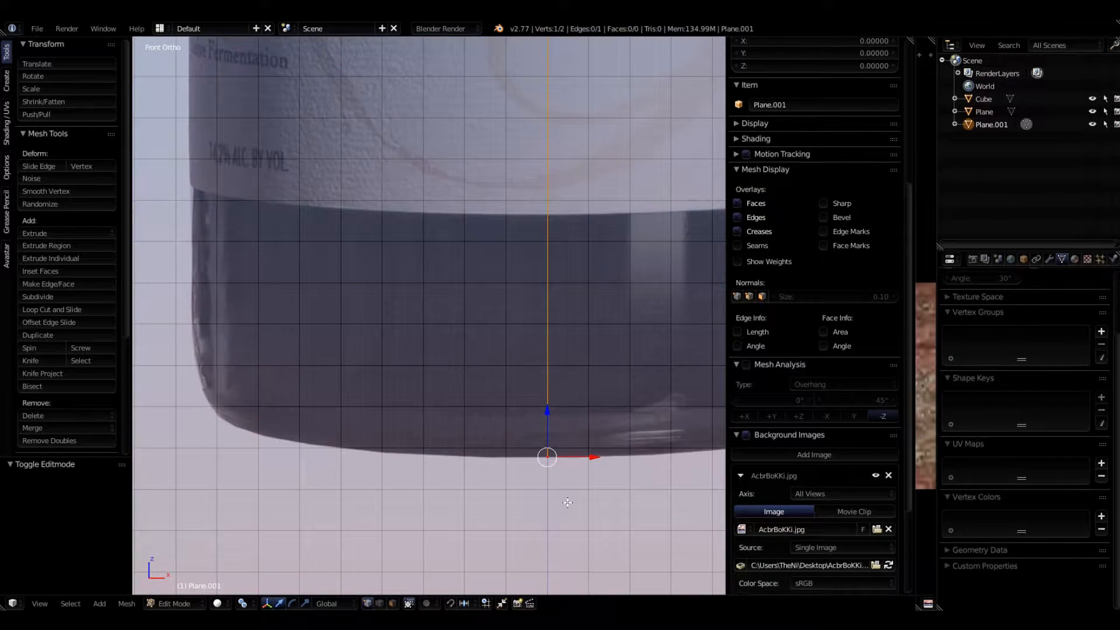
key(e)
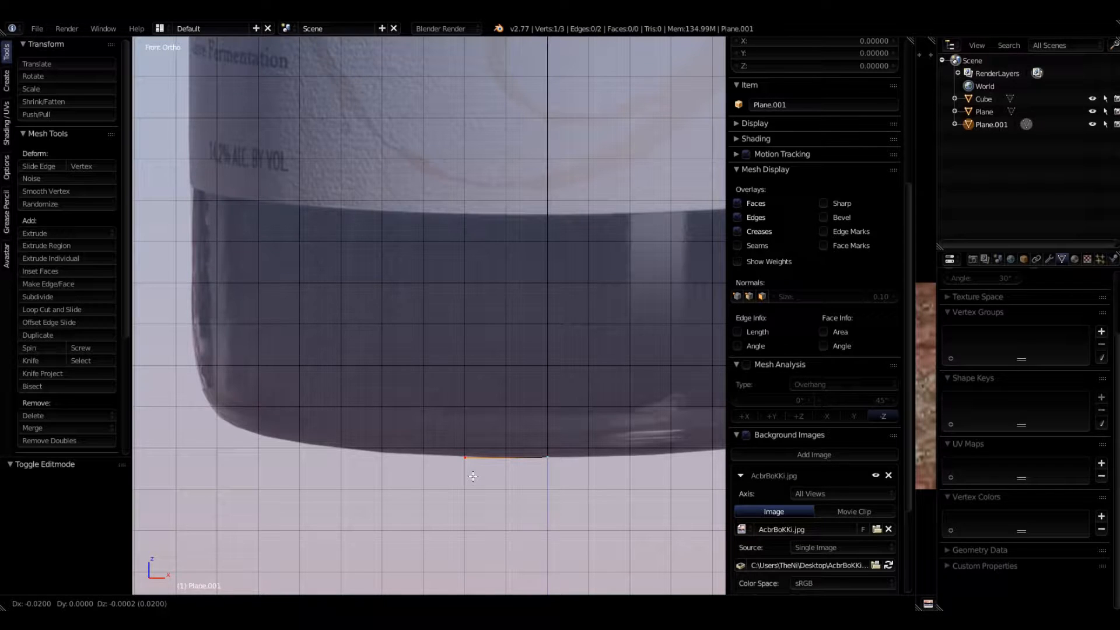
click(472, 477)
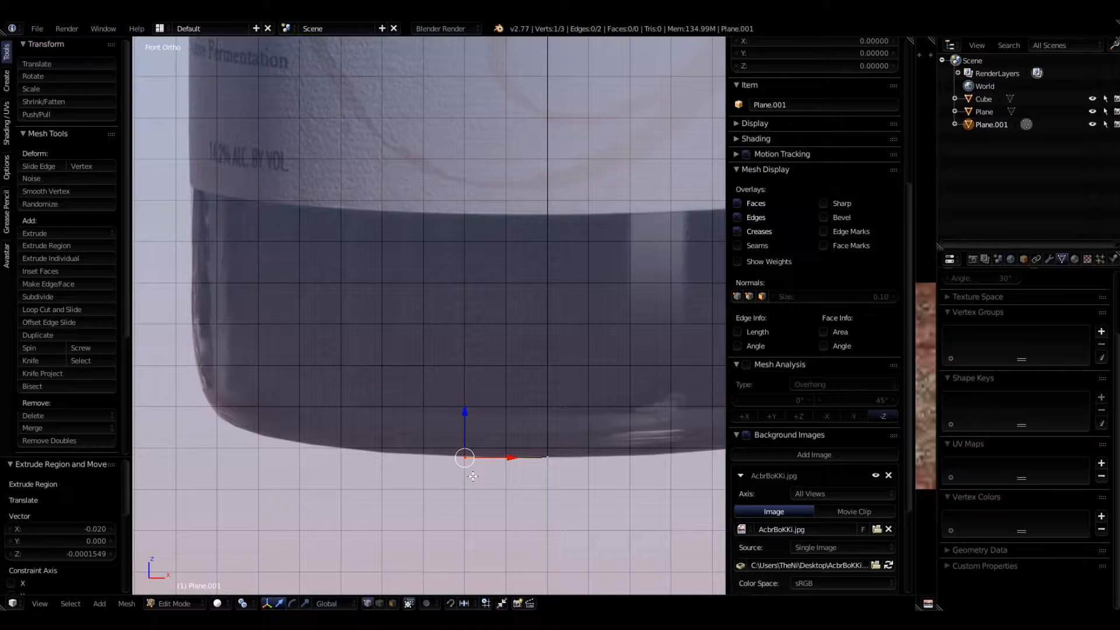
Step: Extrude four more vertices along the base outline toward the negative X corner, spacing them closer as the curve tightens
key(e)
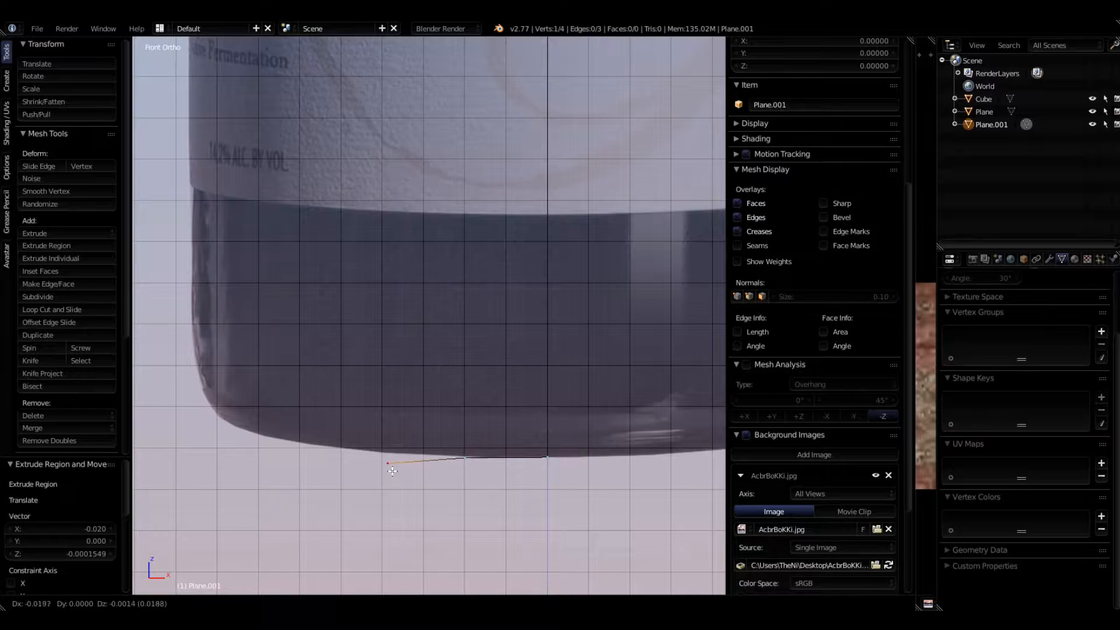
click(390, 466)
key(e)
click(307, 451)
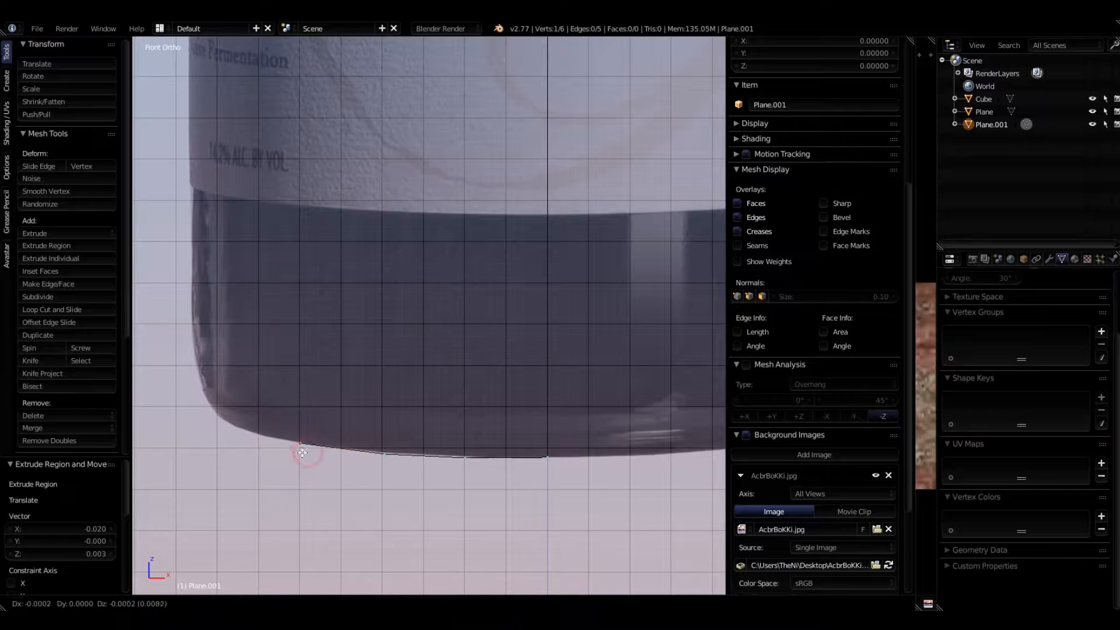
key(e)
click(262, 445)
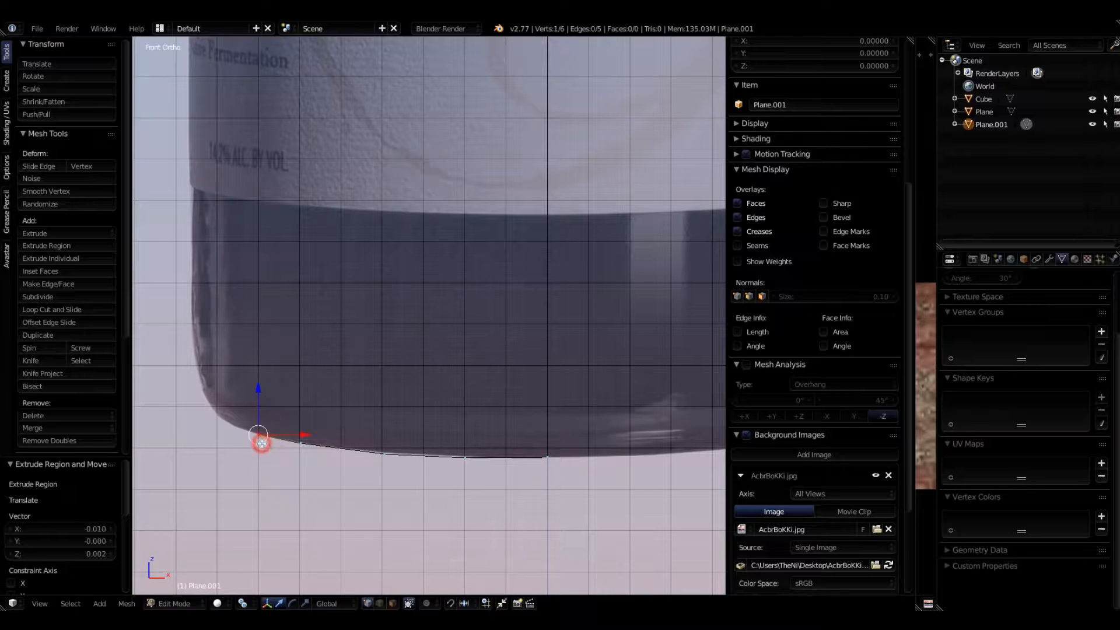
key(e)
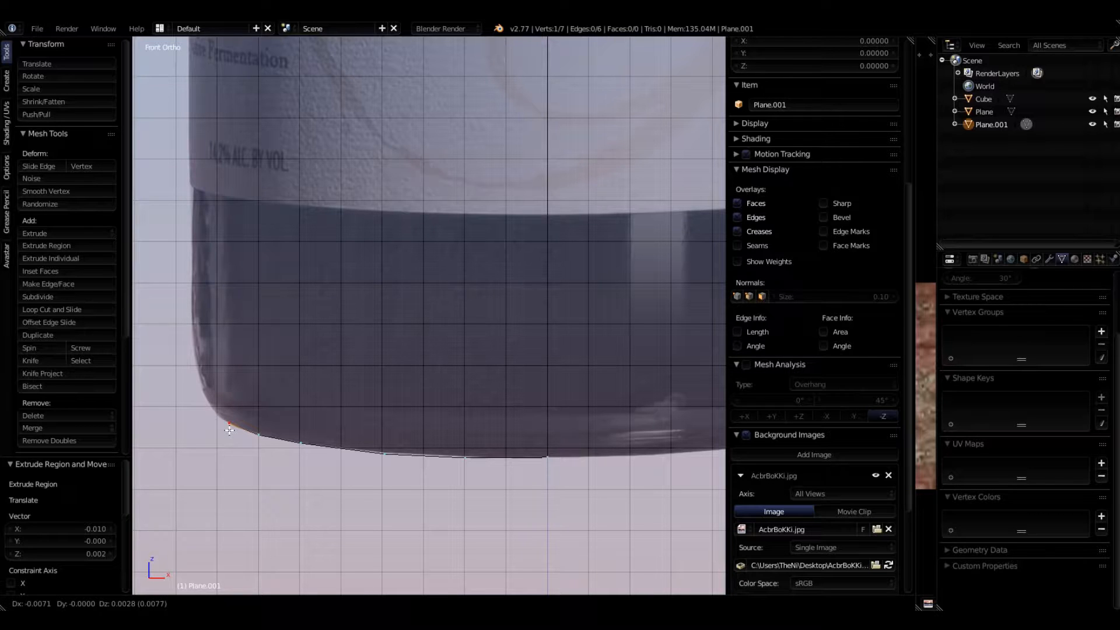
click(230, 430)
Step: Extrude two more vertices around the bottle's rounded bottom corner, the last one about 0.01 up along Z
scroll(457, 438, down, 5)
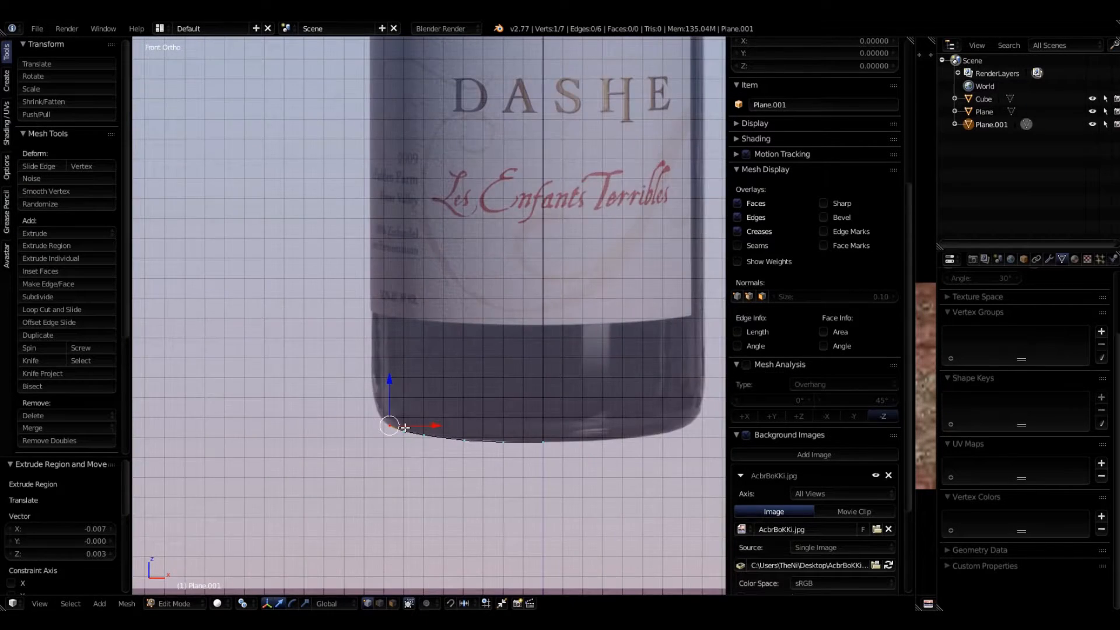
scroll(302, 432, up, 10)
scroll(302, 431, up, 1)
key(e)
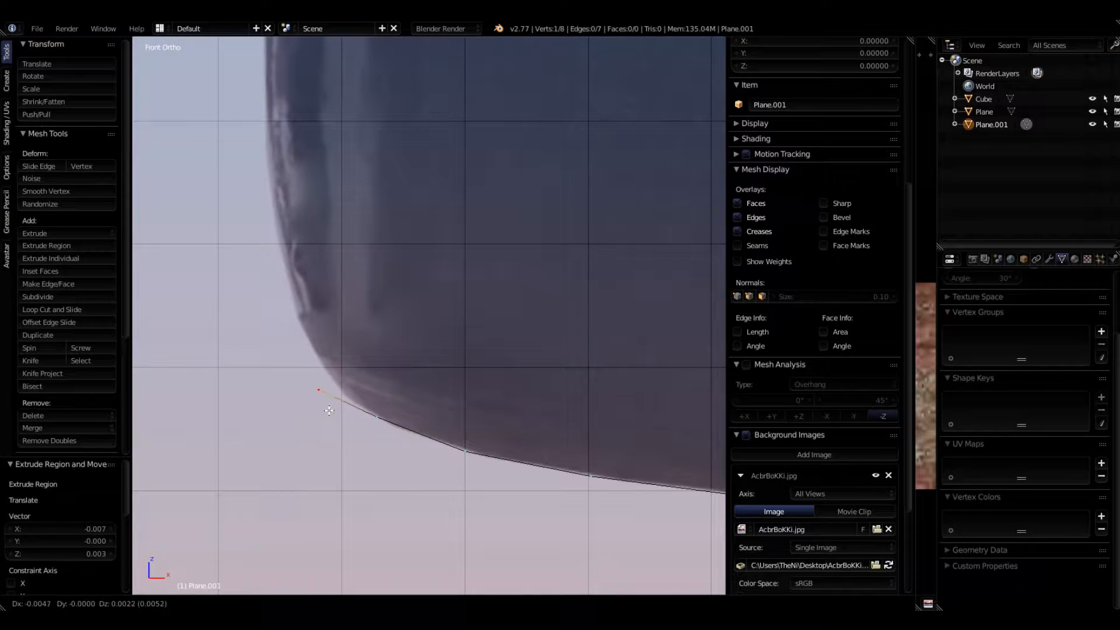
click(332, 393)
scroll(410, 393, down, 7)
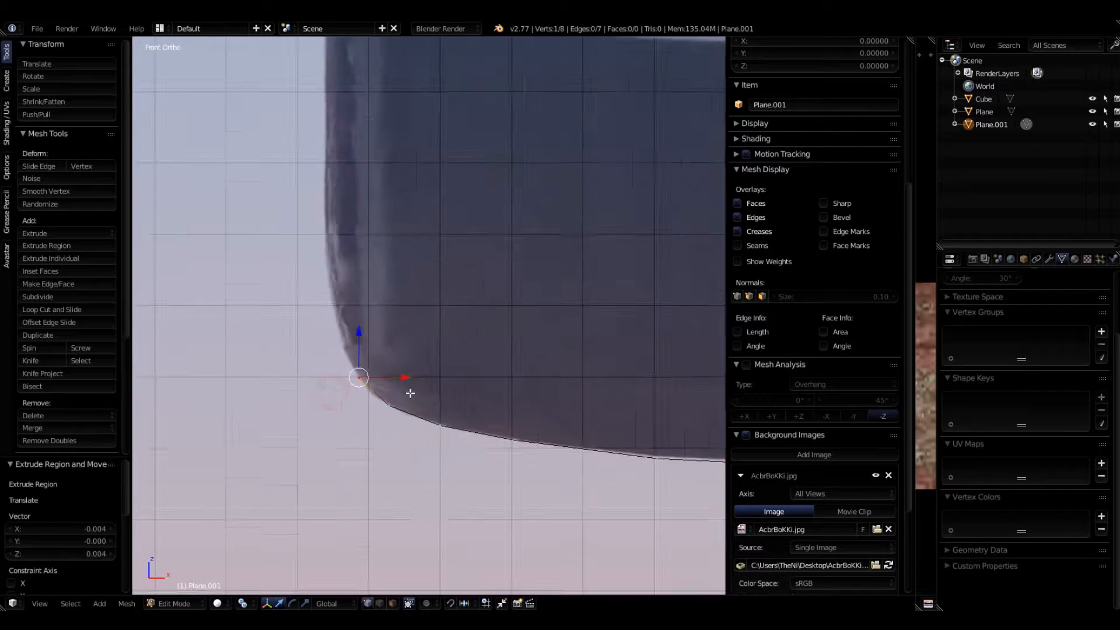
scroll(402, 392, up, 5)
key(e)
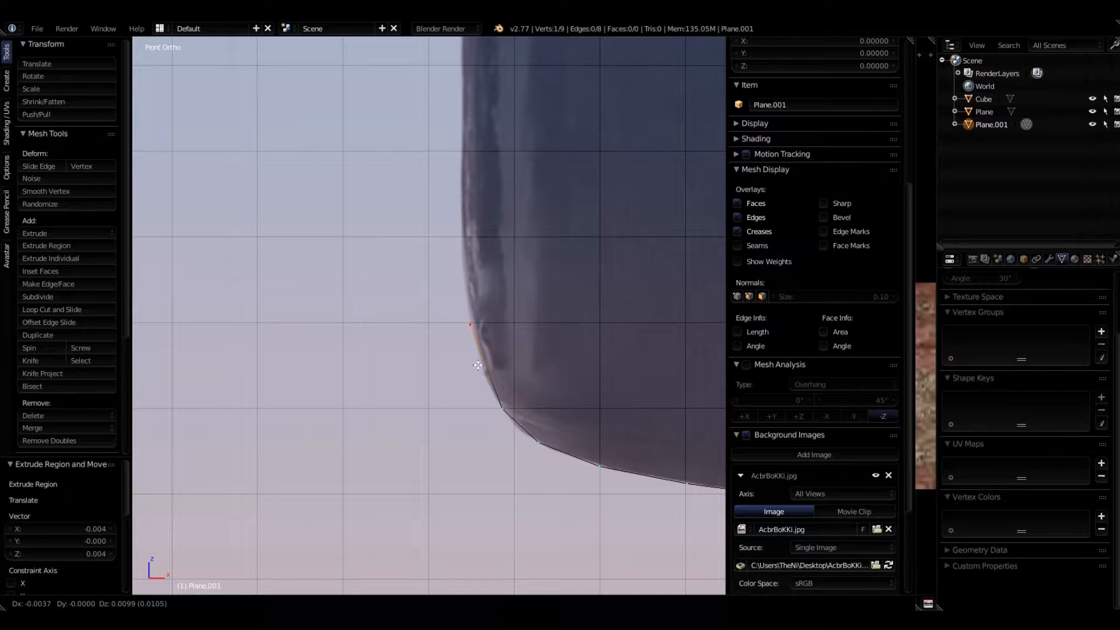
click(477, 365)
scroll(478, 363, down, 3)
Step: Extrude a vertex about 0.034 up the bottle's side to just below the label
shift+middle_drag(418, 274, 450, 333)
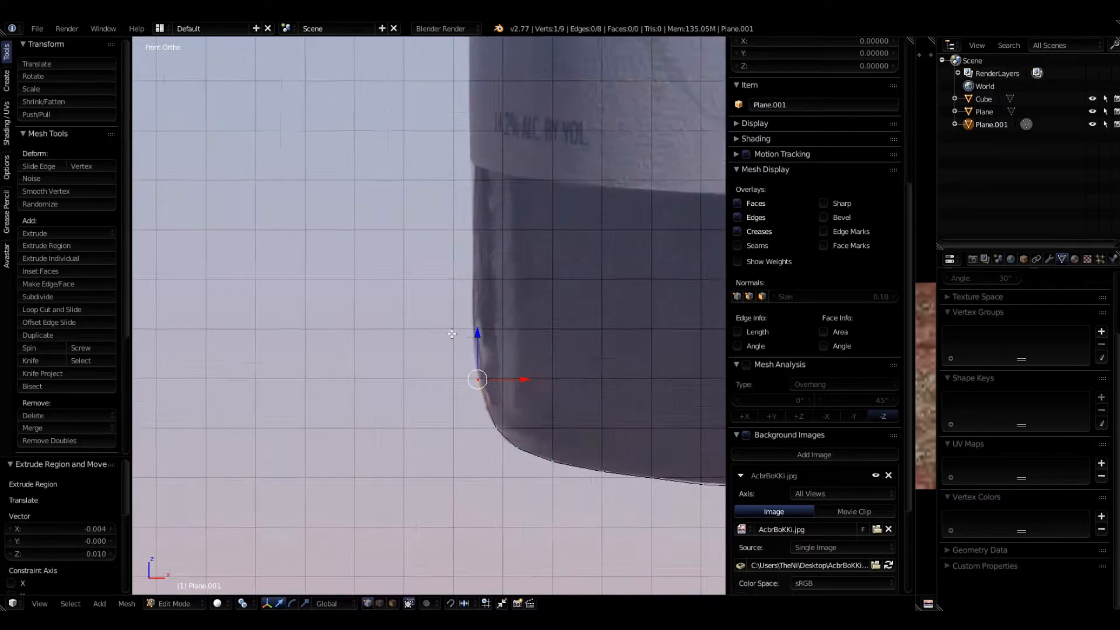
scroll(452, 327, down, 1)
key(e)
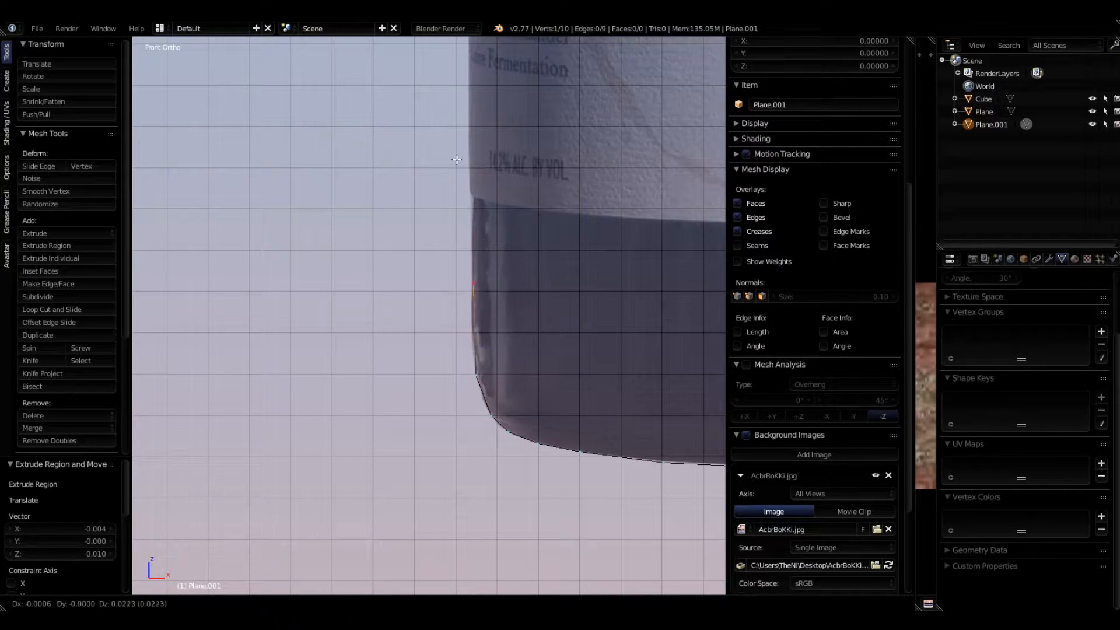
click(457, 125)
Step: From the front view, extrude a vertex about 0.197 straight up the bottle's side to above the label
scroll(522, 371, down, 8)
middle_drag(509, 282, 477, 476)
scroll(518, 337, up, 1)
key(KP_1)
scroll(550, 351, down, 5)
scroll(548, 357, up, 5)
scroll(454, 522, up, 3)
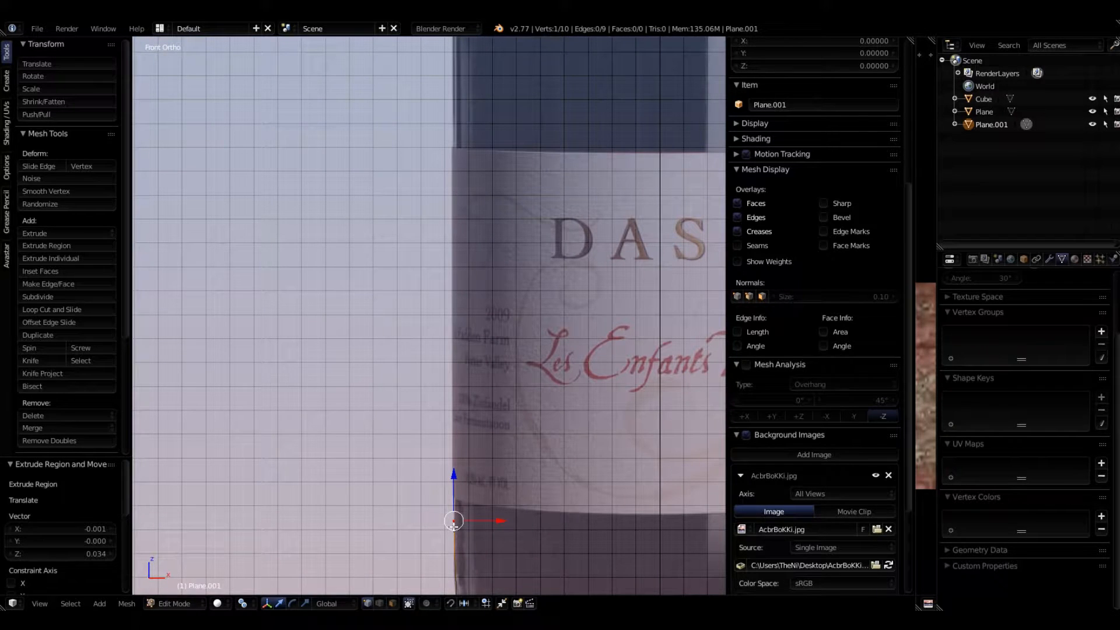
key(e)
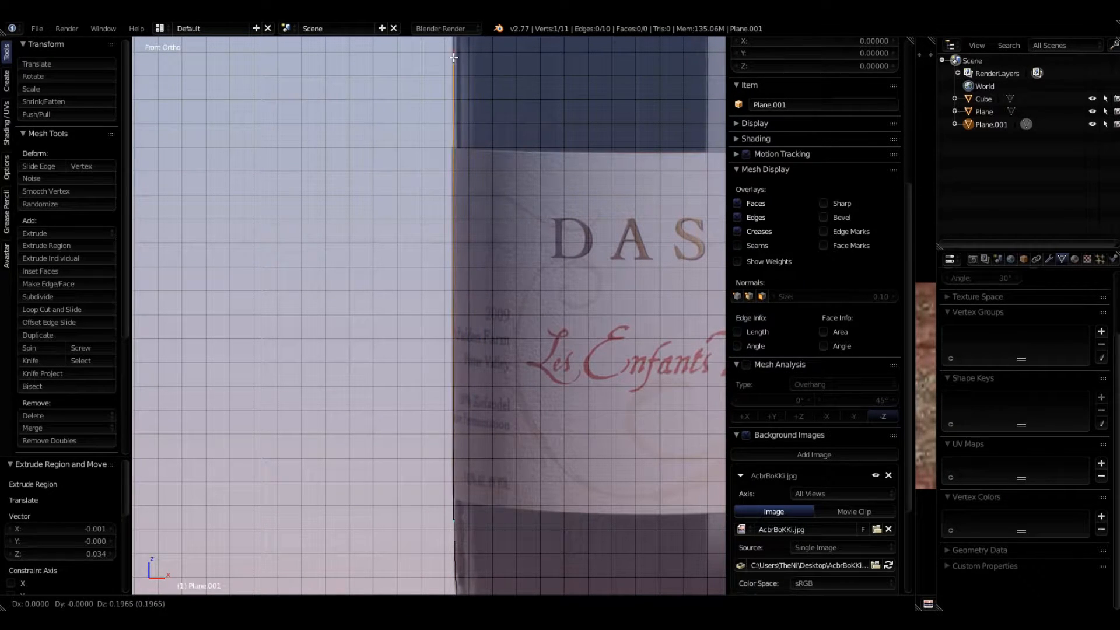
click(454, 57)
Step: Move the new vertex up along Z by about 0.049 to where the bottle's shoulder begins
scroll(448, 405, down, 6)
scroll(444, 260, up, 4)
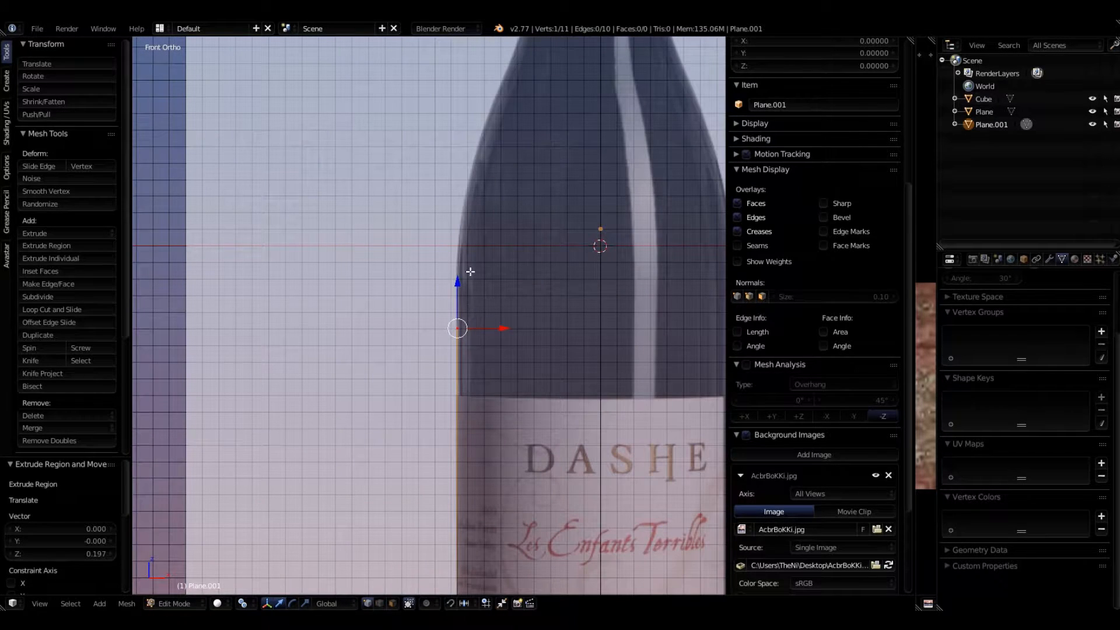
key(g)
key(z)
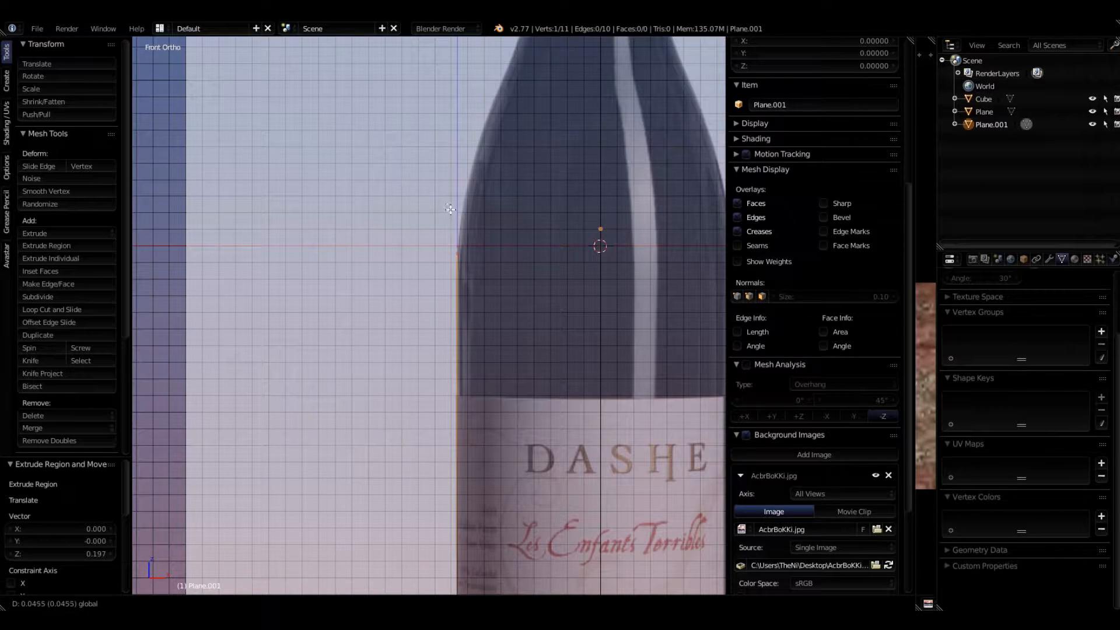
click(451, 204)
Step: Extrude four vertices up along the shoulder curve, following the bottle's outline toward the neck
scroll(451, 203, up, 6)
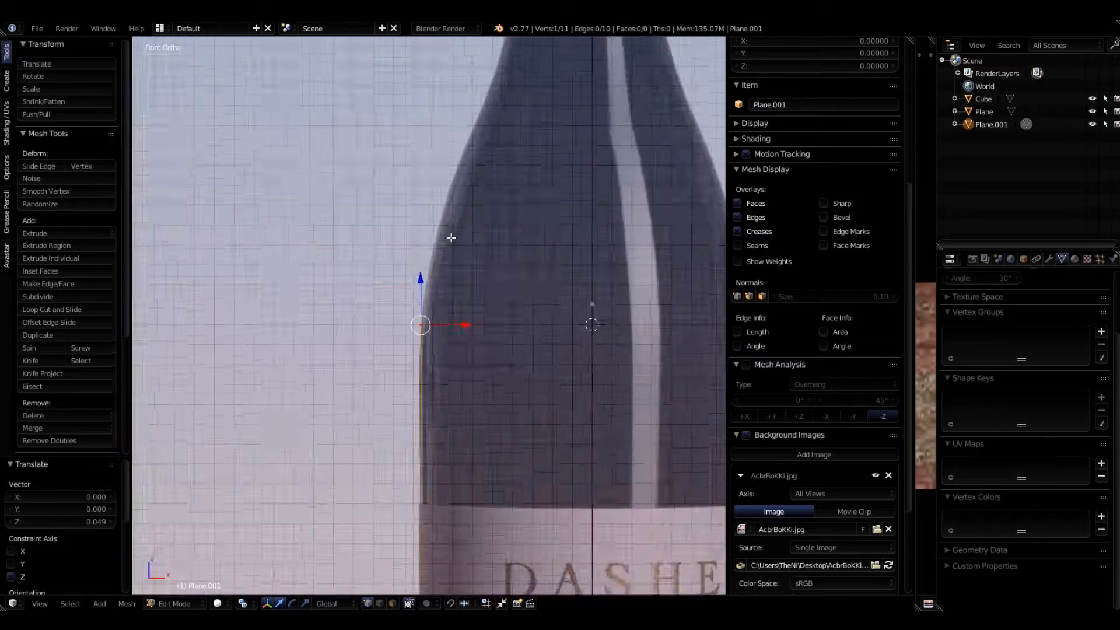
shift+middle_drag(518, 385, 297, 587)
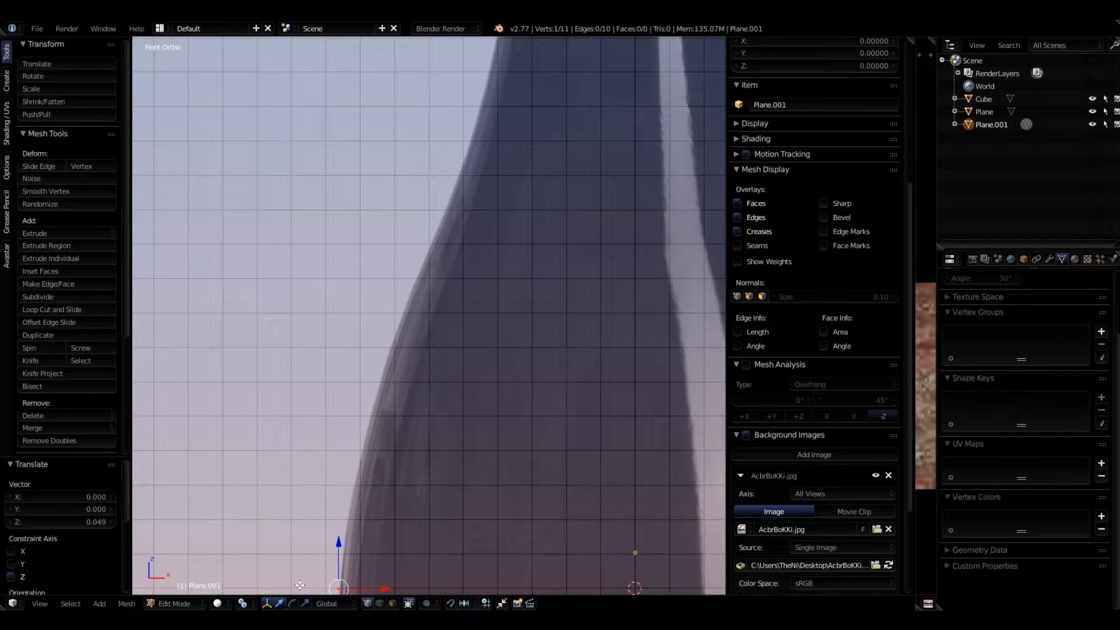
key(e)
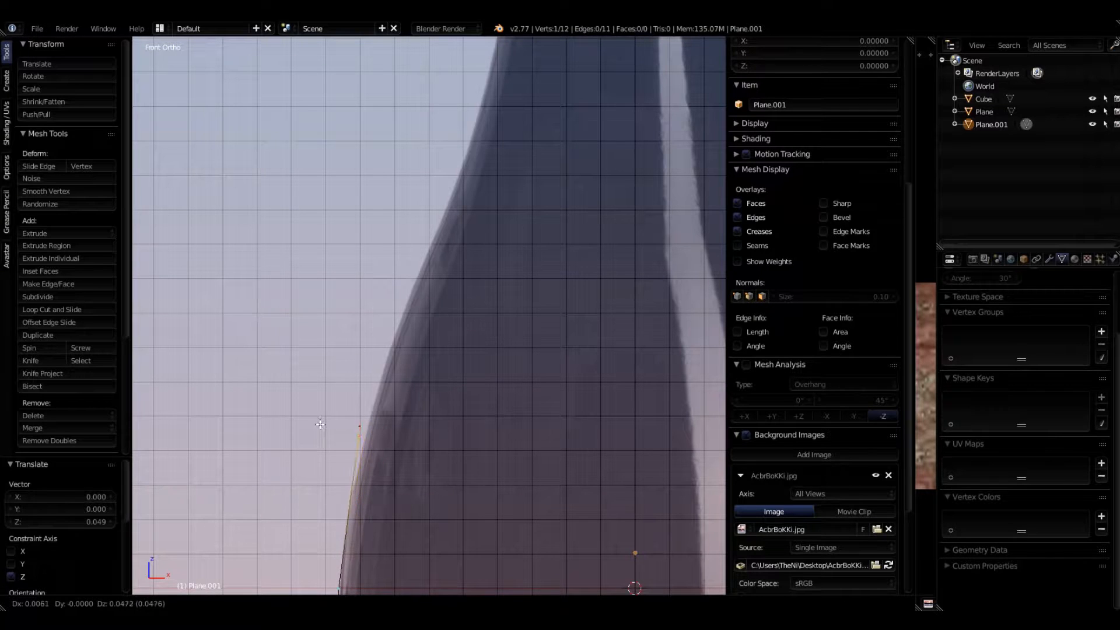
click(315, 484)
key(e)
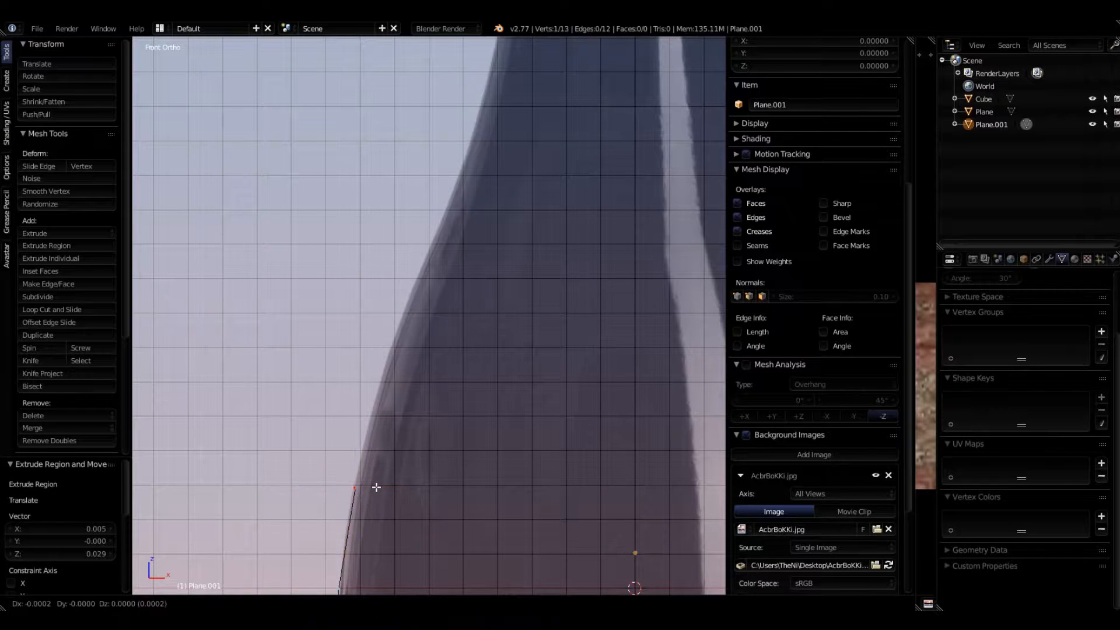
click(406, 366)
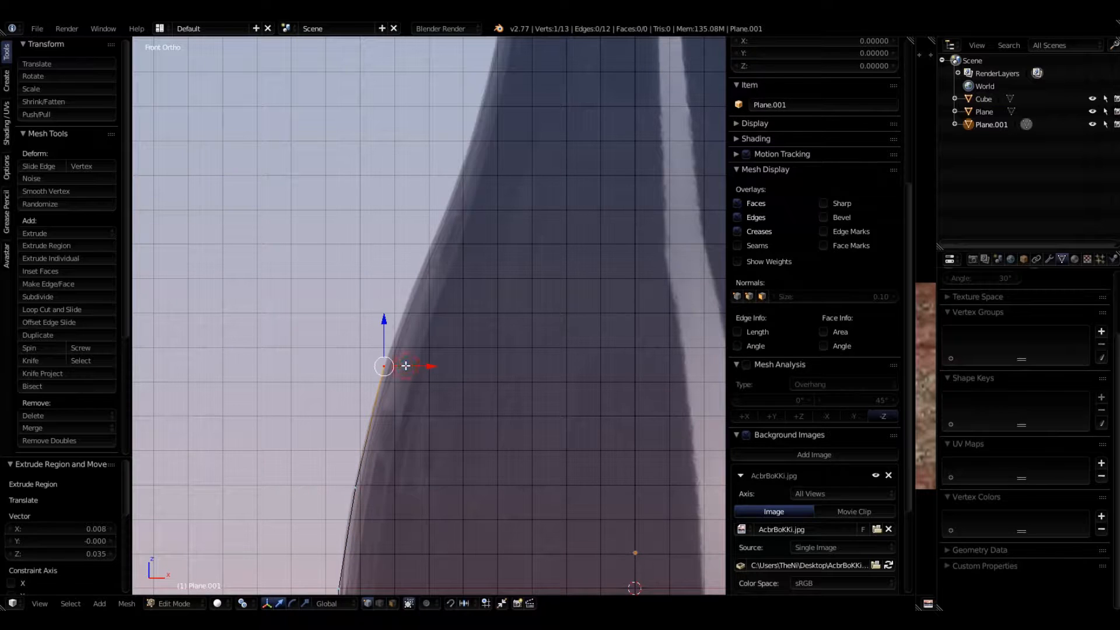
key(e)
click(455, 239)
key(e)
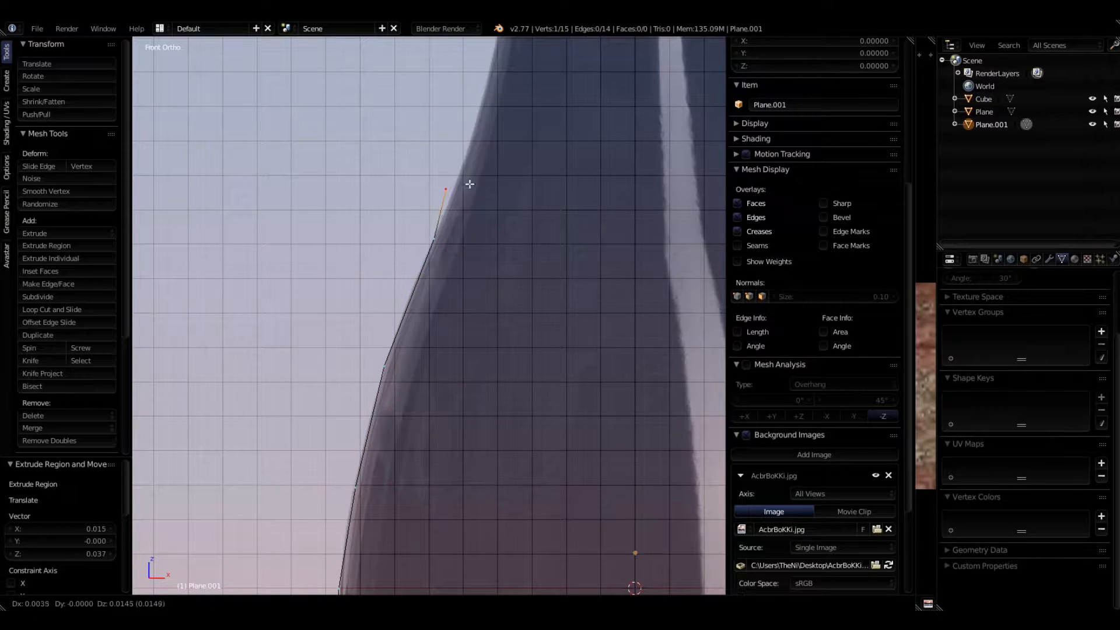
click(485, 155)
Step: Extrude three vertices along the curve into the neck and a fourth about 0.095 up to just below the lip ring
scroll(425, 334, down, 6)
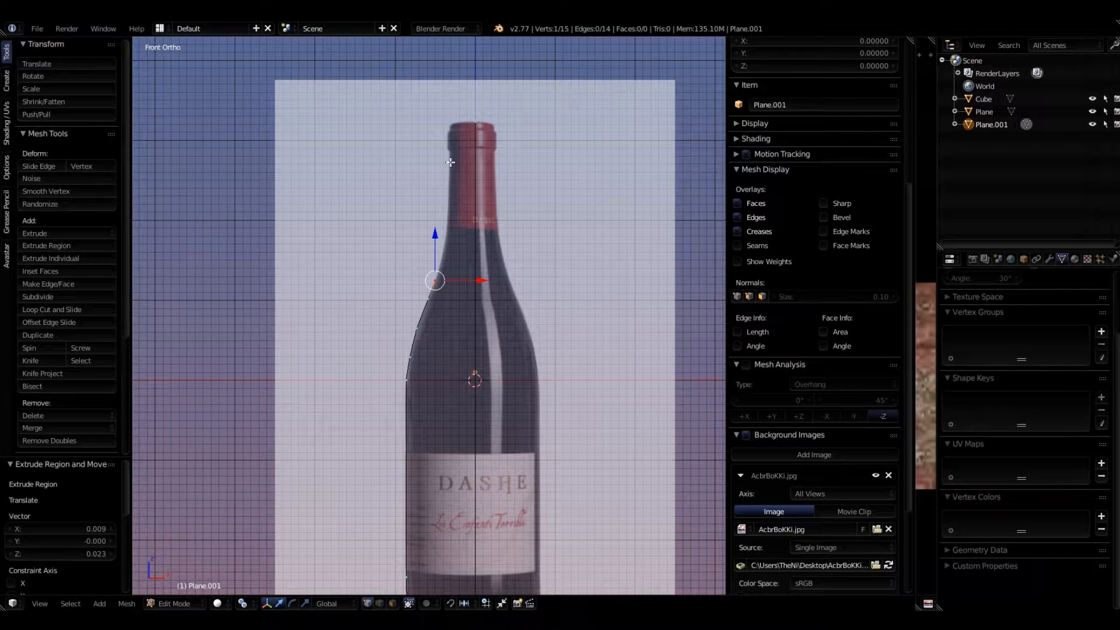
scroll(475, 116, up, 8)
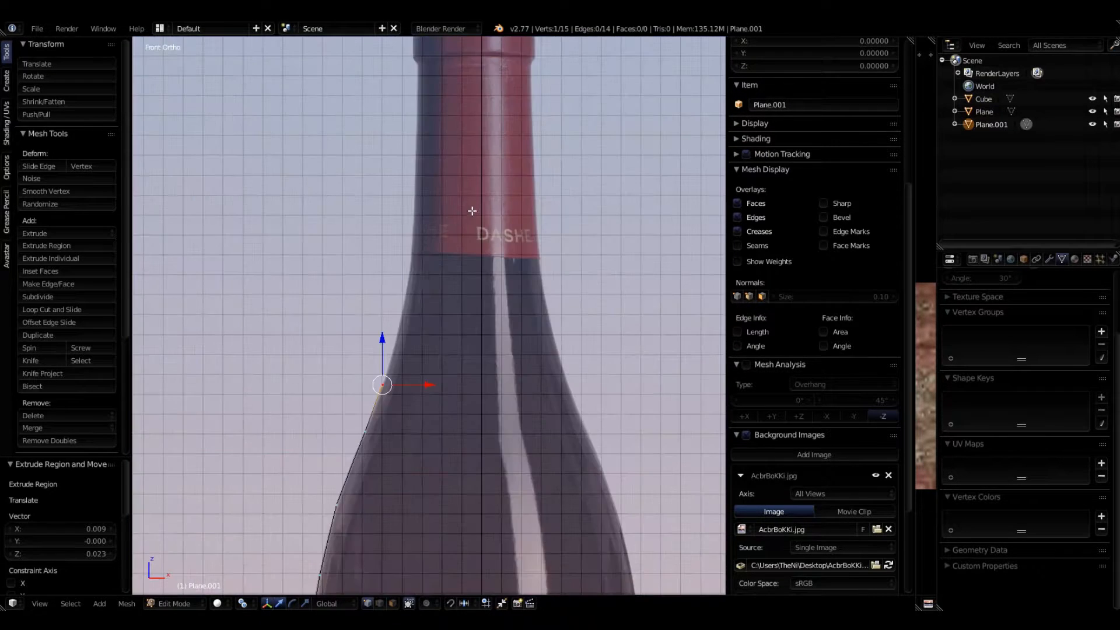
scroll(482, 362, down, 4)
shift+middle_drag(482, 362, 473, 521)
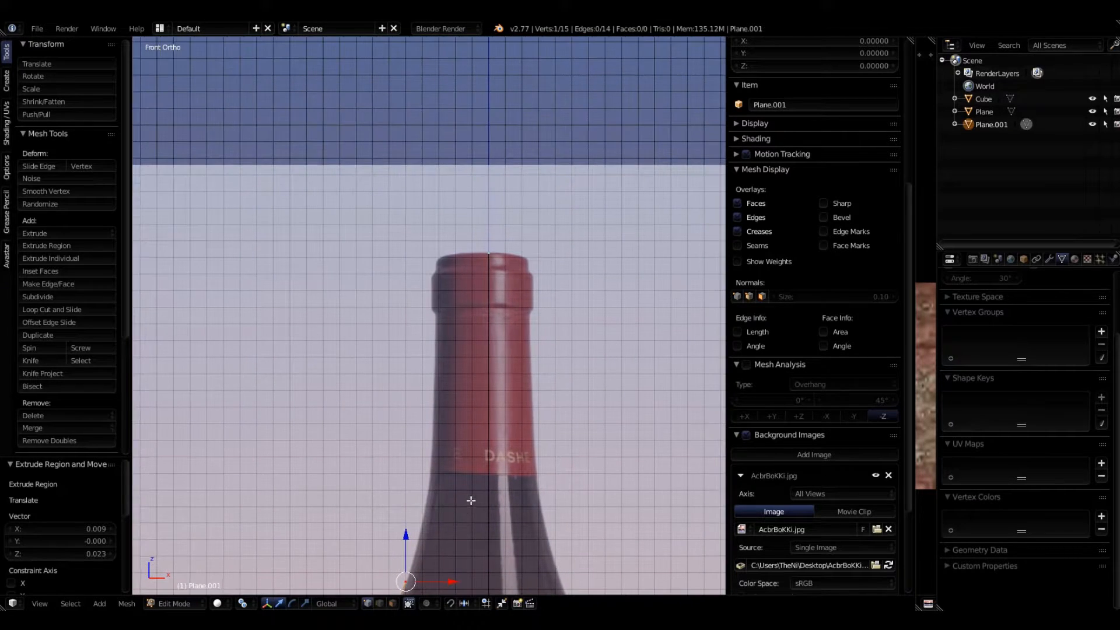
scroll(458, 545, up, 1)
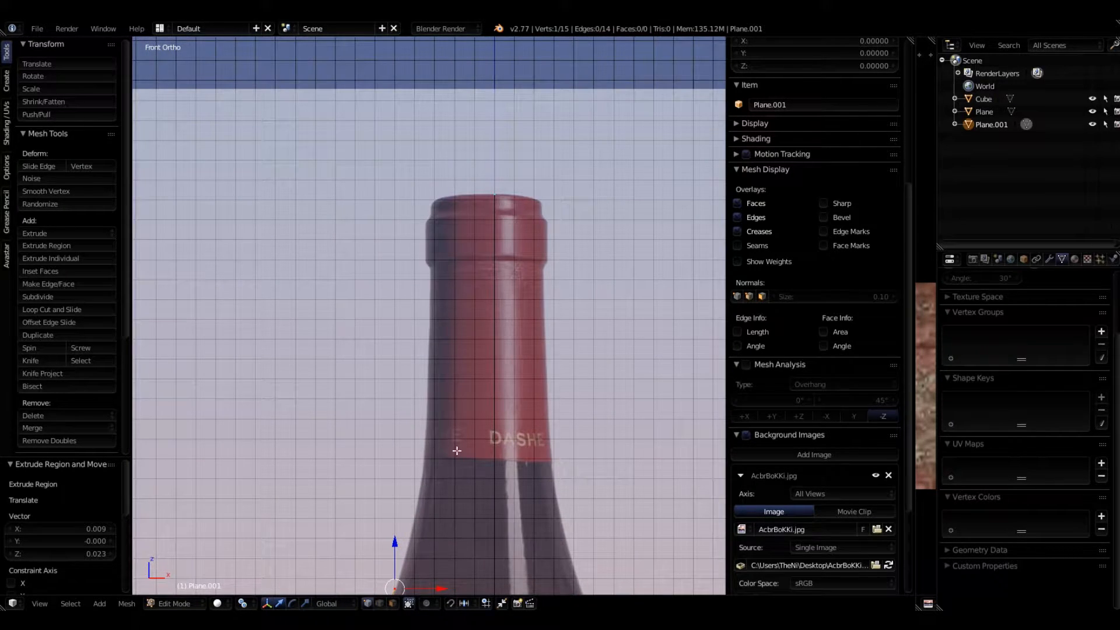
scroll(457, 450, down, 2)
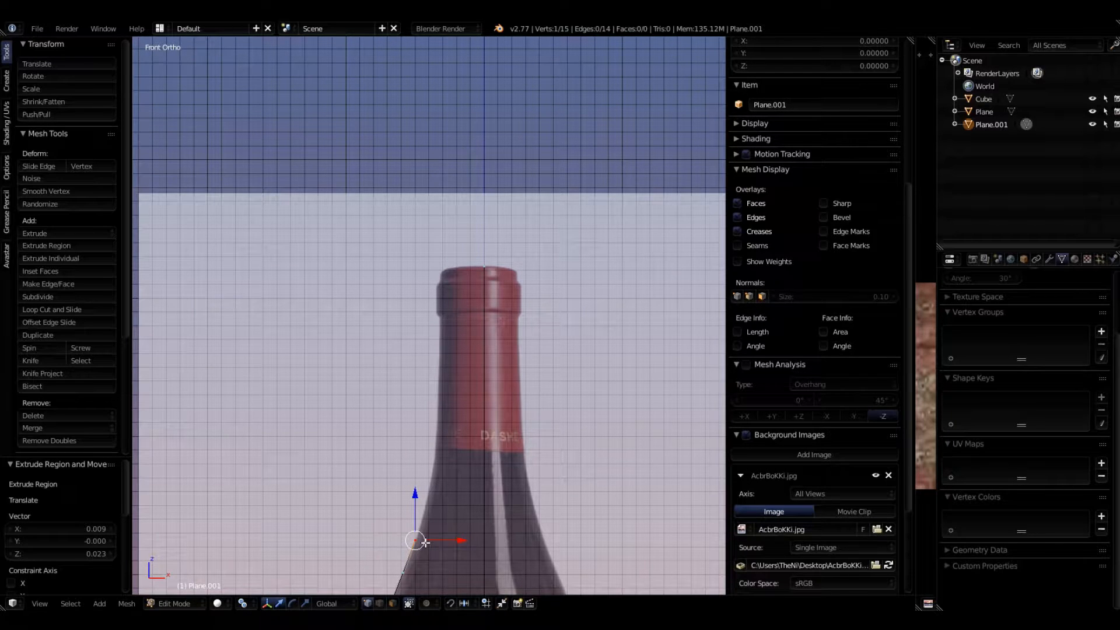
key(e)
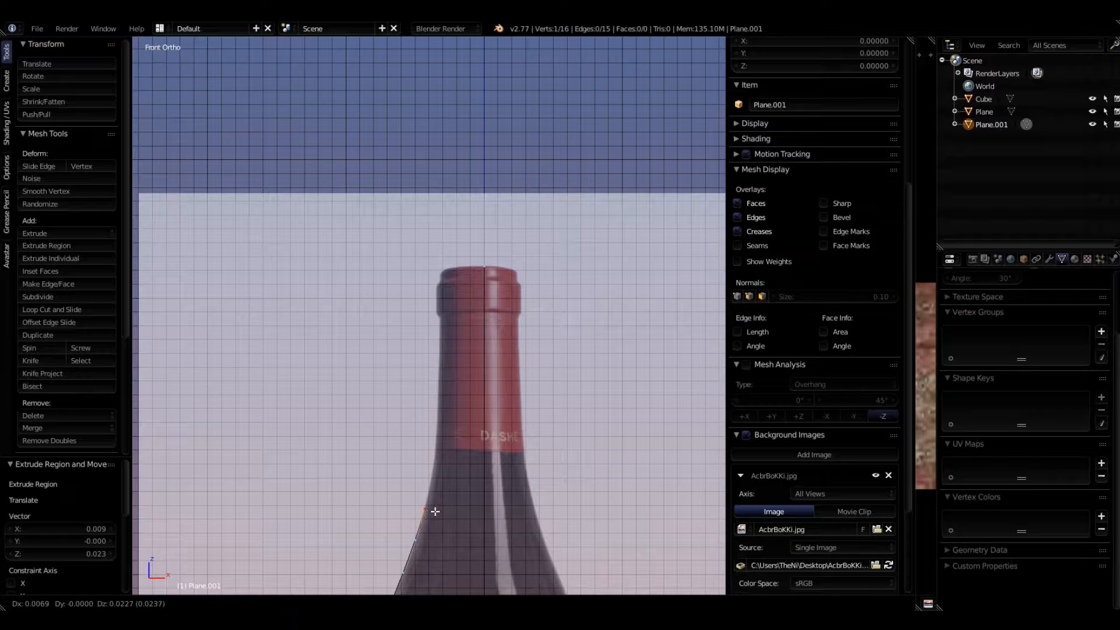
click(435, 511)
key(e)
click(441, 472)
key(e)
click(438, 443)
key(e)
click(456, 280)
Step: Extrude two vertices around the lip ring's lower edge and a third about 0.019 up its side
scroll(456, 283, up, 6)
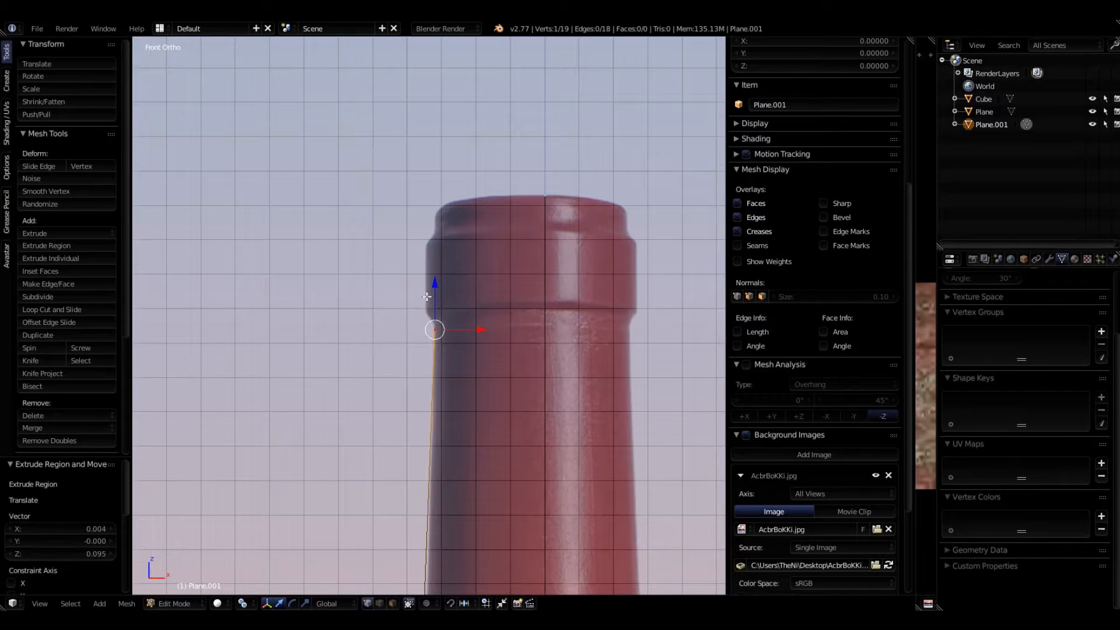
scroll(382, 538, down, 3)
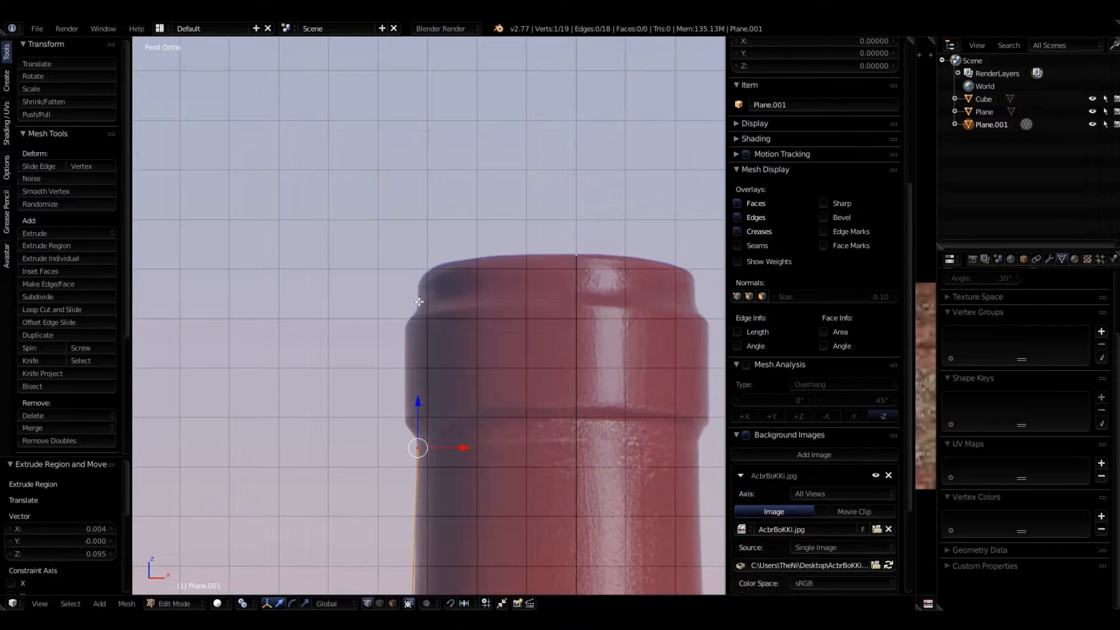
scroll(443, 425, up, 2)
key(e)
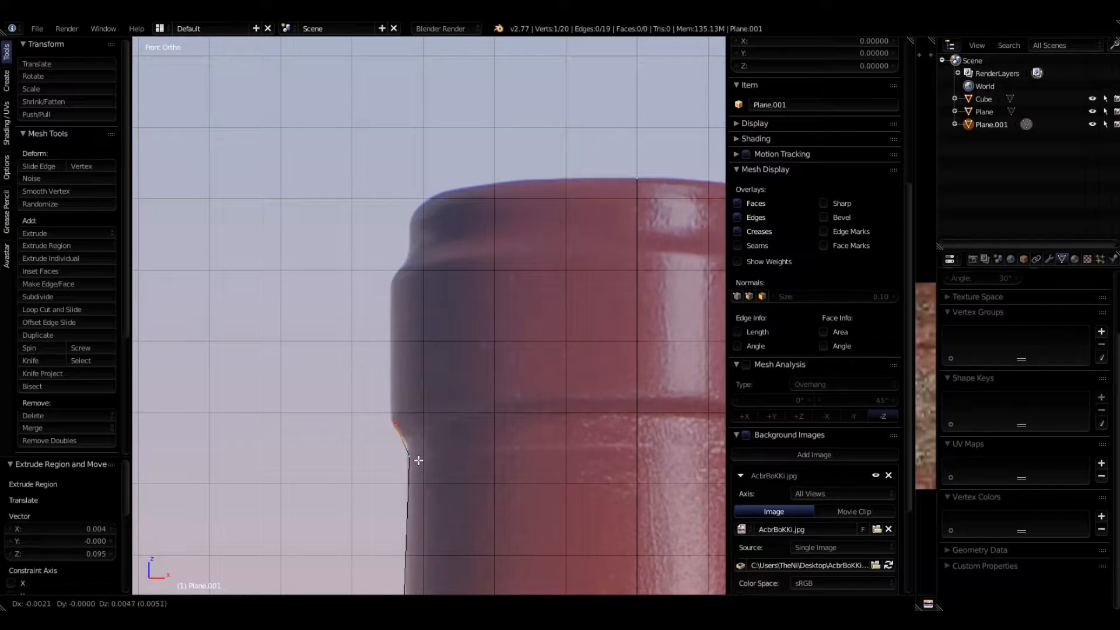
click(425, 468)
key(e)
click(411, 452)
key(e)
click(409, 307)
Step: Extrude four vertices around the lip ring's upper edge and into the notch below the rim
key(e)
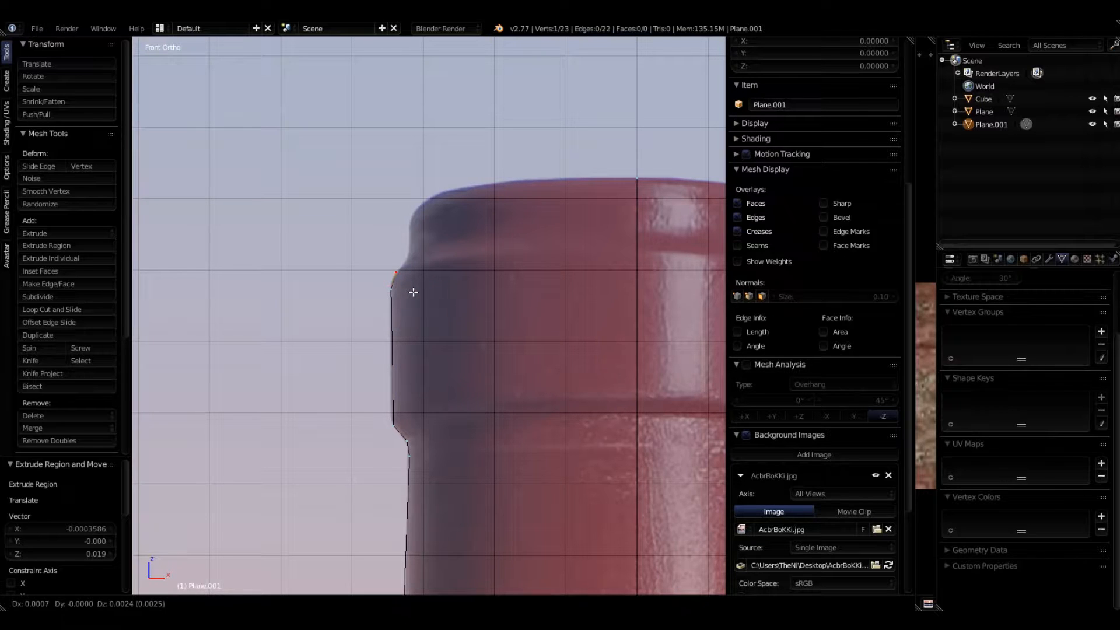
click(413, 290)
key(e)
click(425, 279)
key(e)
click(430, 269)
key(e)
click(430, 239)
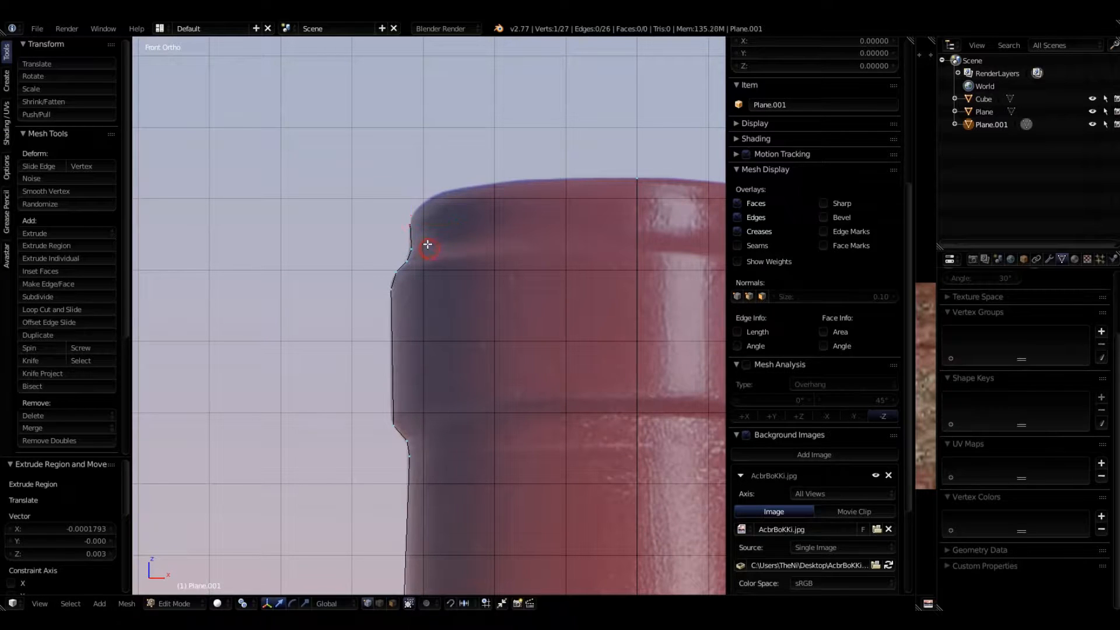
Step: Extrude four vertices around the rim's rounded corner and along the bottle's top, the last about 0.013 toward the centre line
key(e)
click(435, 234)
key(e)
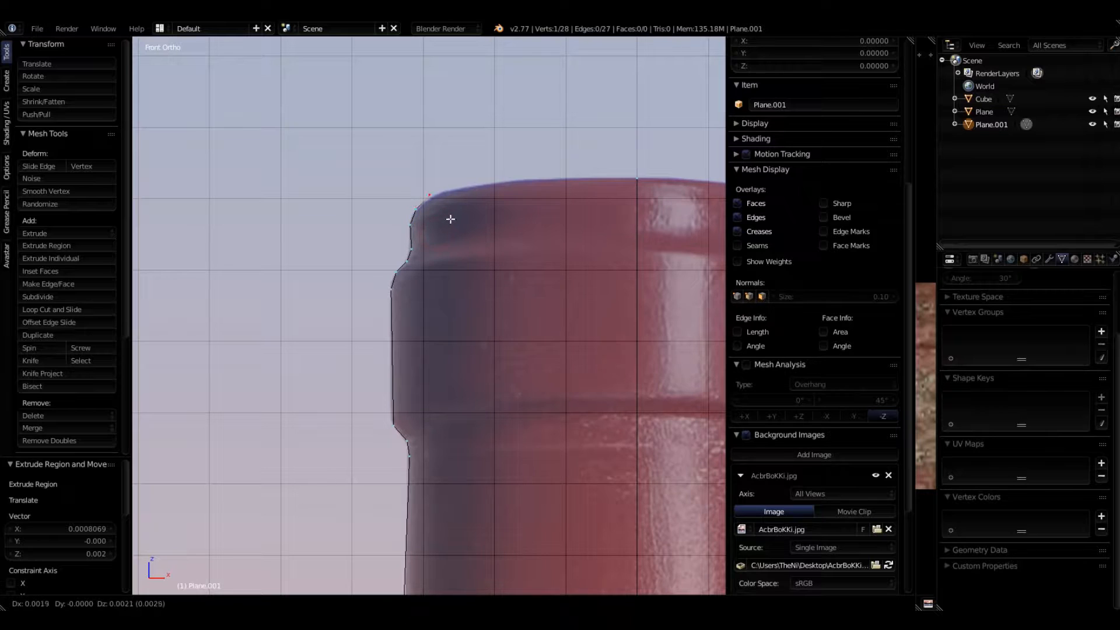
click(454, 219)
key(e)
click(482, 211)
key(e)
click(576, 202)
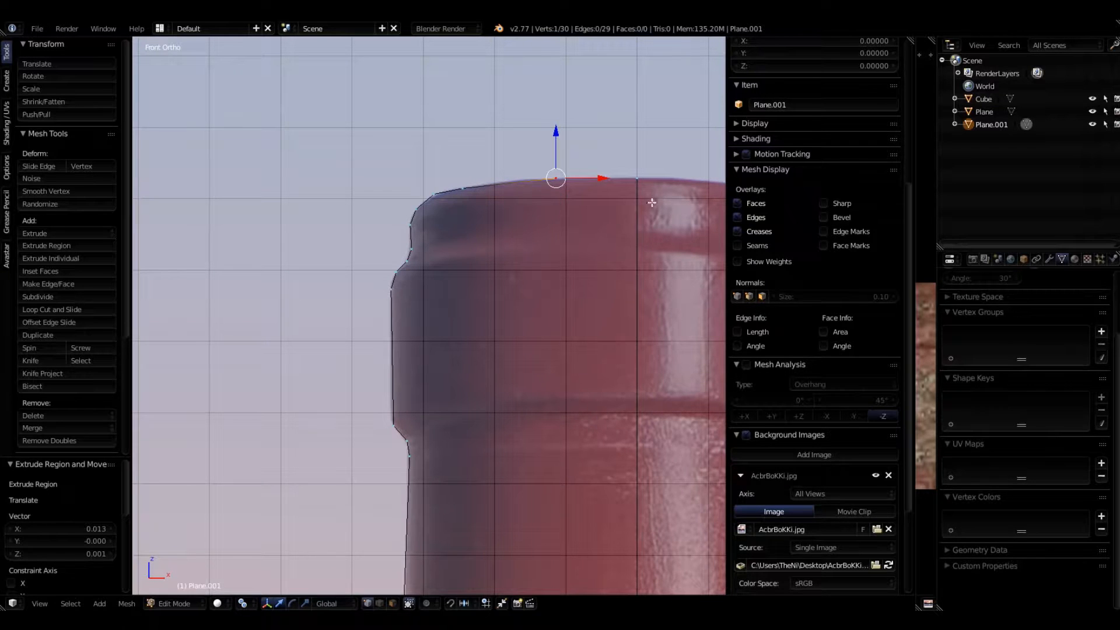
Step: Level the centre edge's top vertex with the profile's last vertex by scaling both to 0 along Z
shift+middle_drag(651, 203, 578, 320)
scroll(578, 321, up, 3)
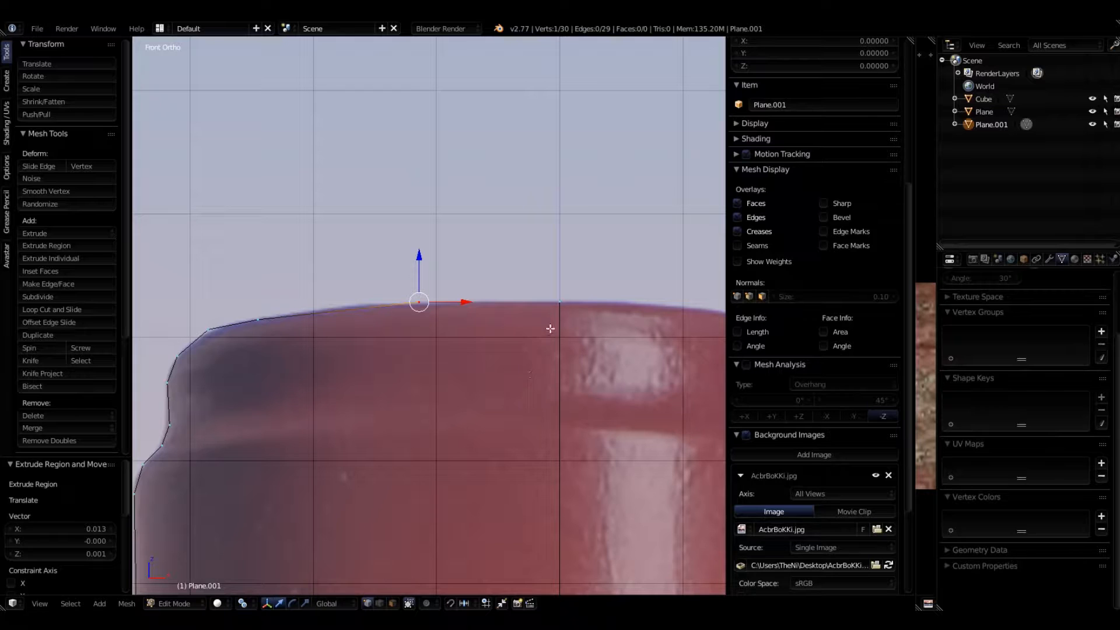
shift+right_click(561, 302)
right_click(561, 302)
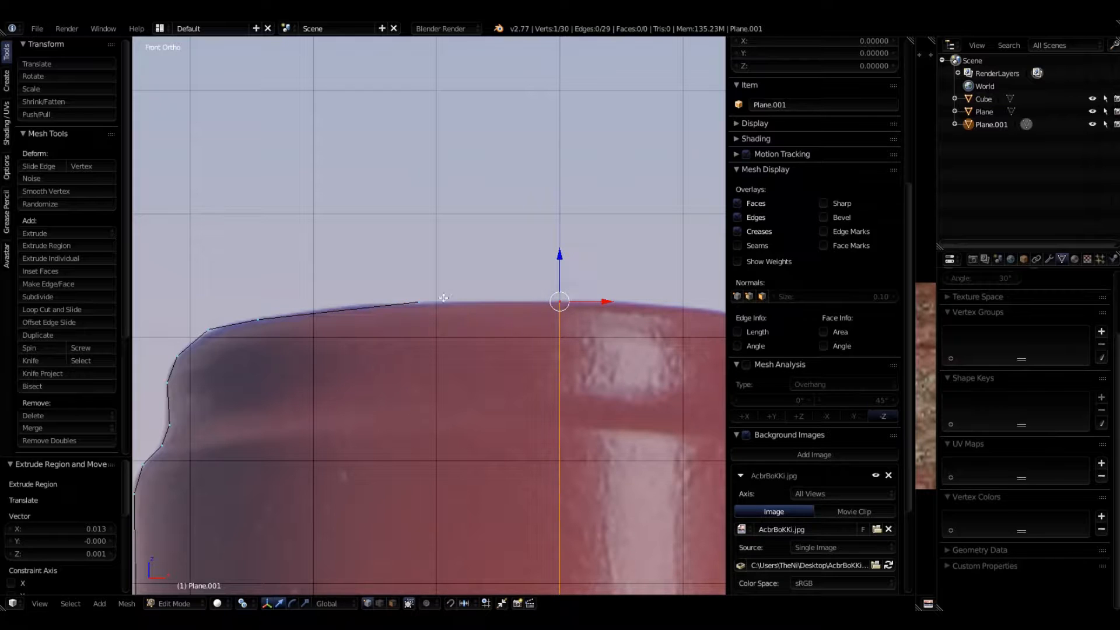
shift+right_click(419, 303)
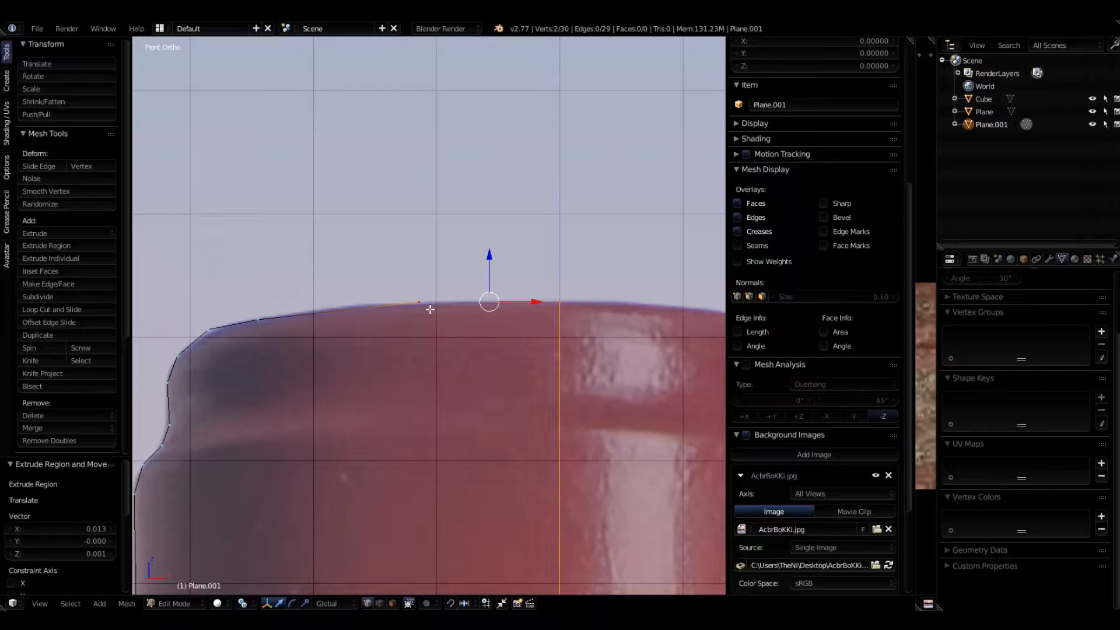
key(s)
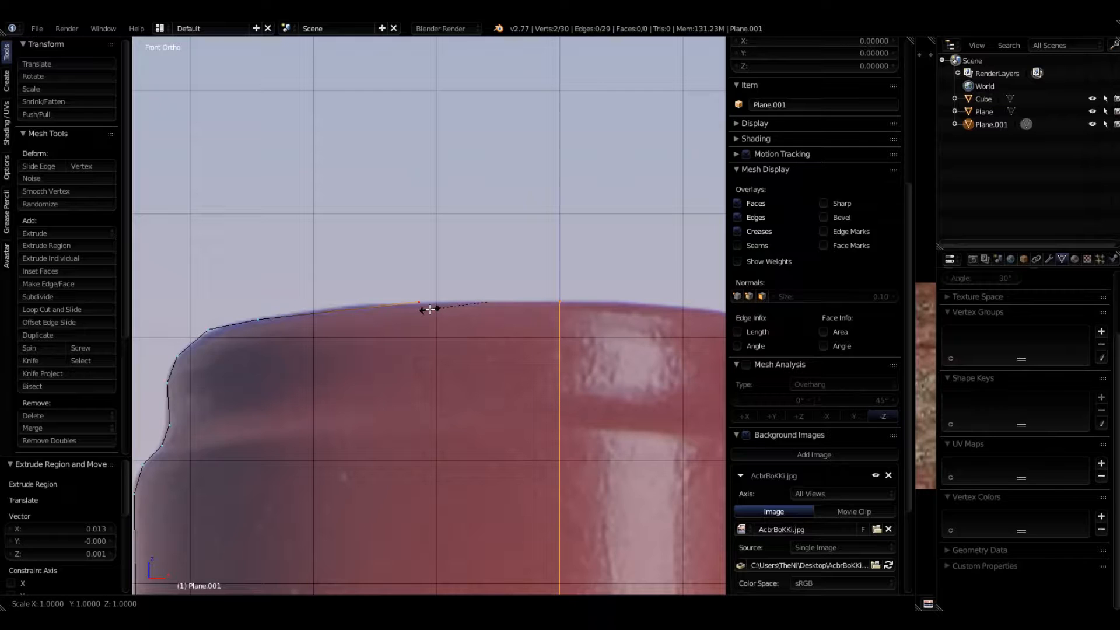
text(z)
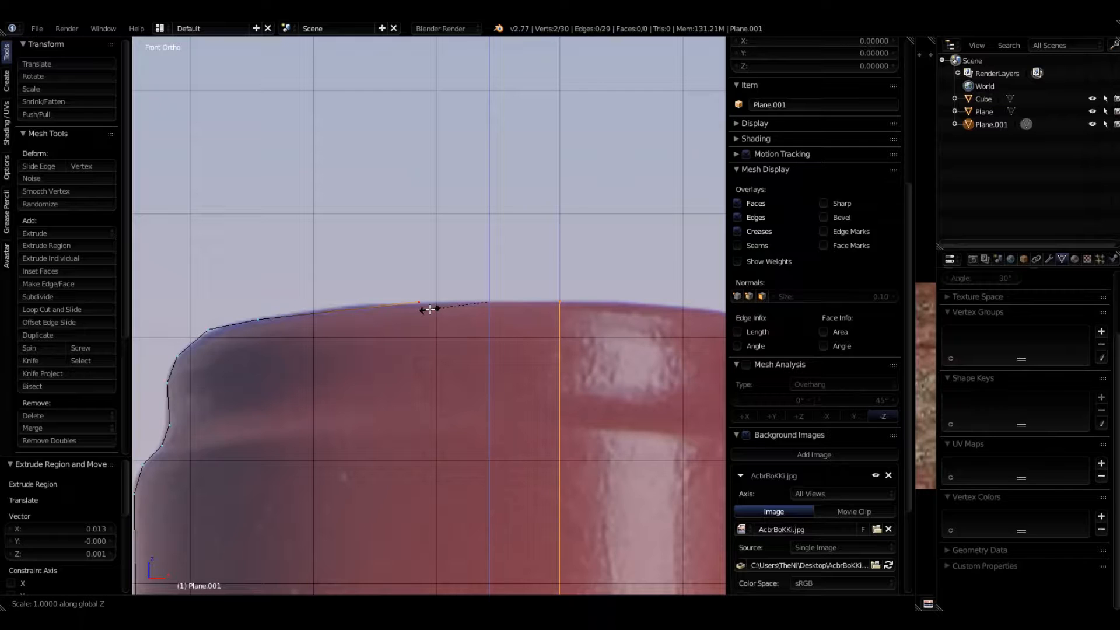
text(0)
key(Return)
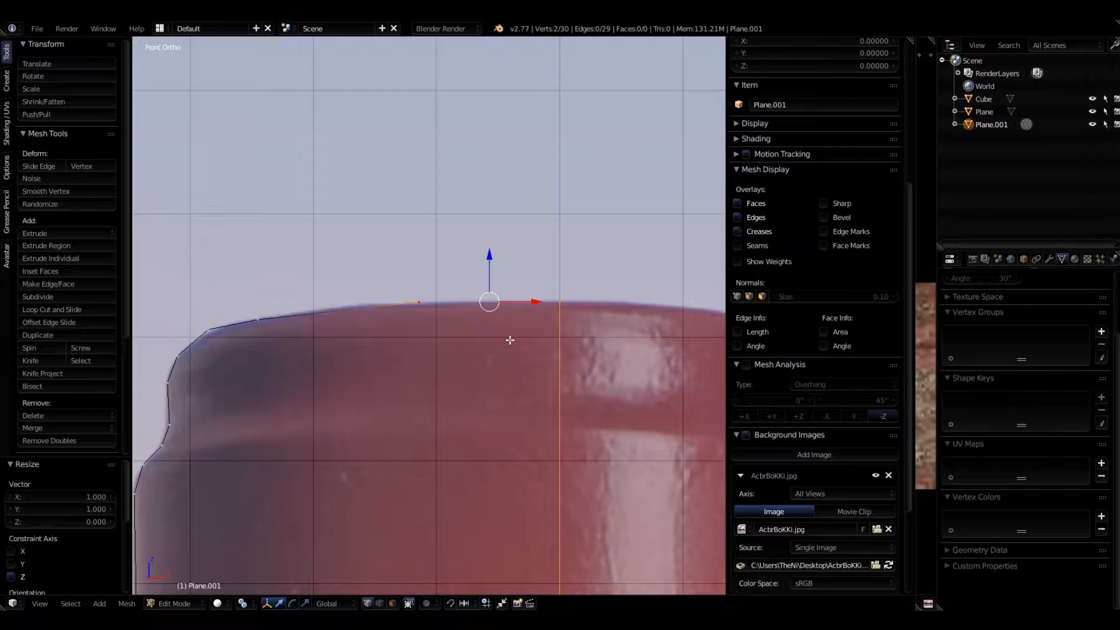
Step: Connect the profile's last vertex to the centre edge's top vertex with an edge and check the closed outline
key(f)
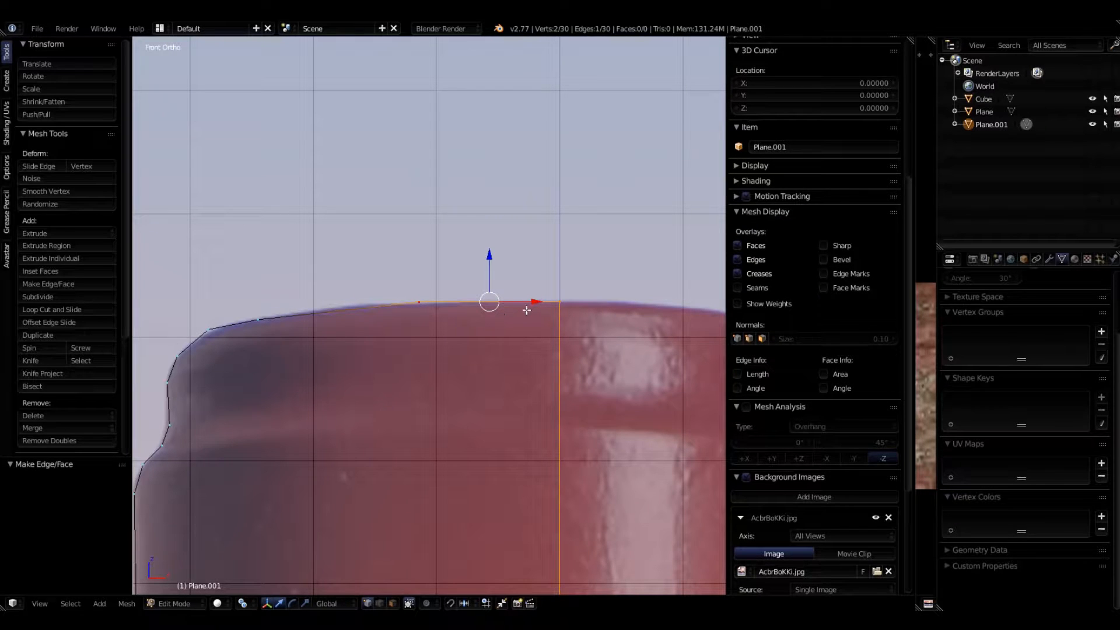
scroll(552, 301, down, 5)
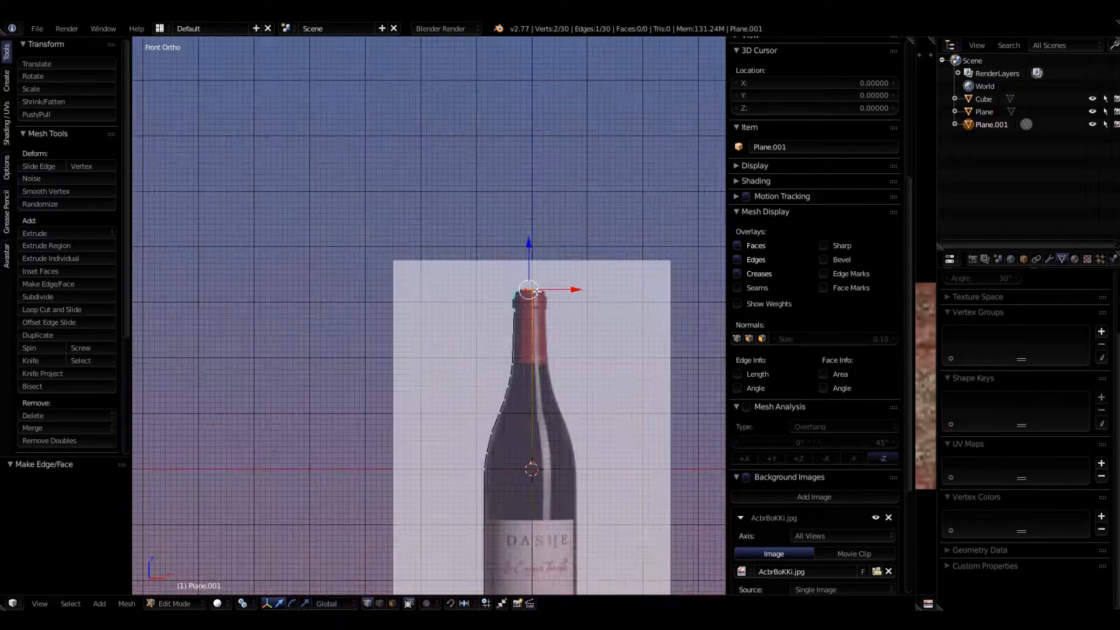
scroll(546, 385, up, 2)
middle_drag(549, 388, 507, 419)
scroll(538, 300, up, 3)
scroll(548, 303, down, 9)
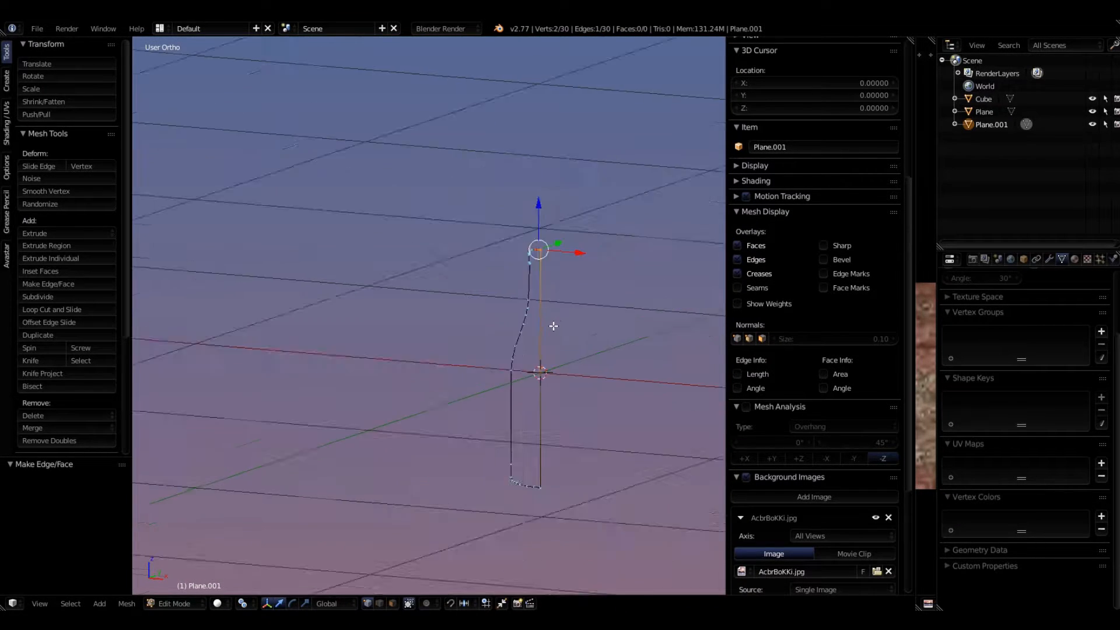
middle_drag(552, 325, 577, 353)
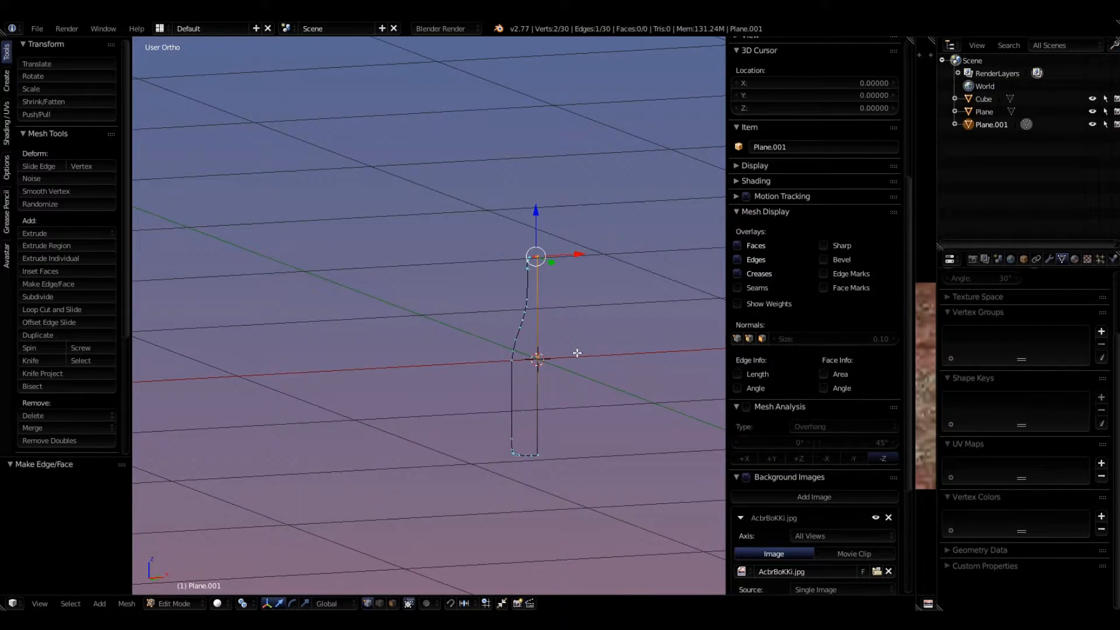
key(KP_1)
scroll(514, 354, up, 1)
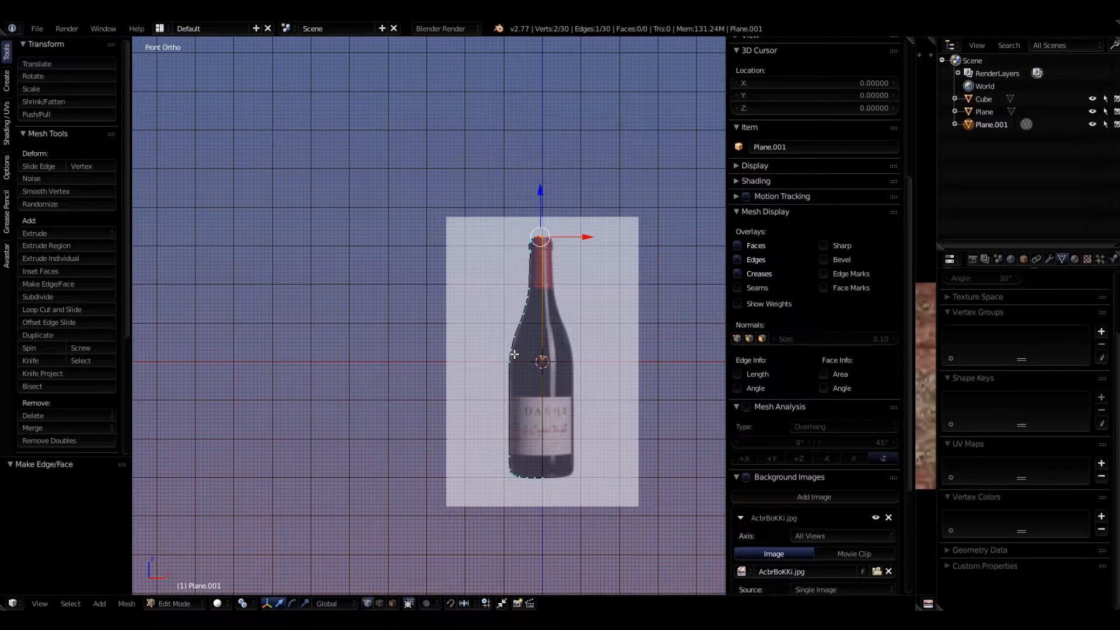
Step: Select the whole bottle outline and spin it around the 3D cursor
key(a)
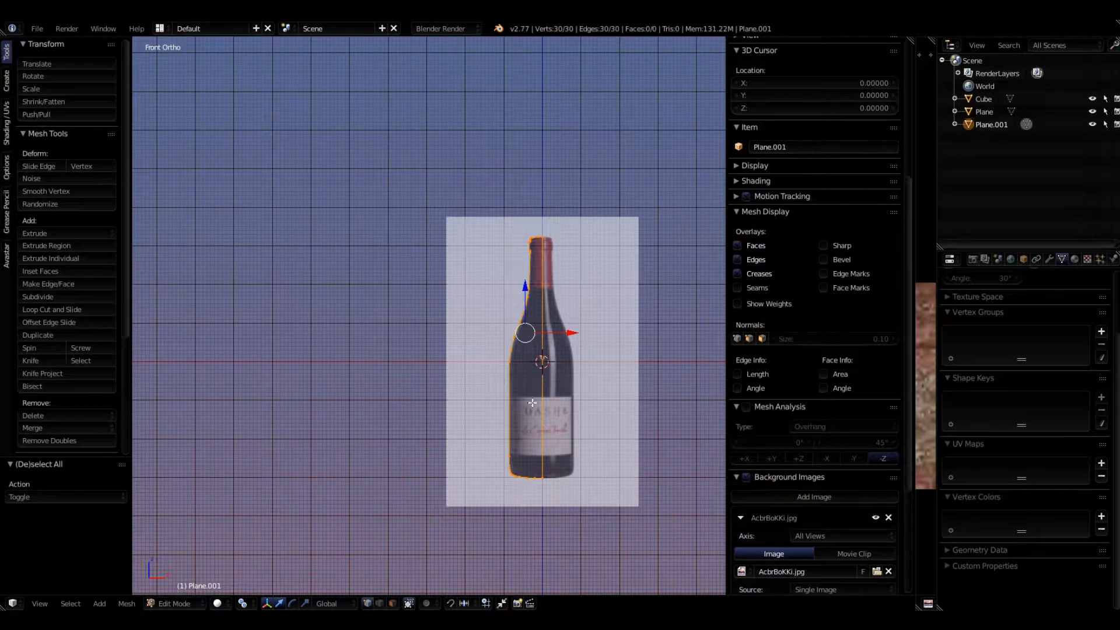
scroll(532, 403, up, 1)
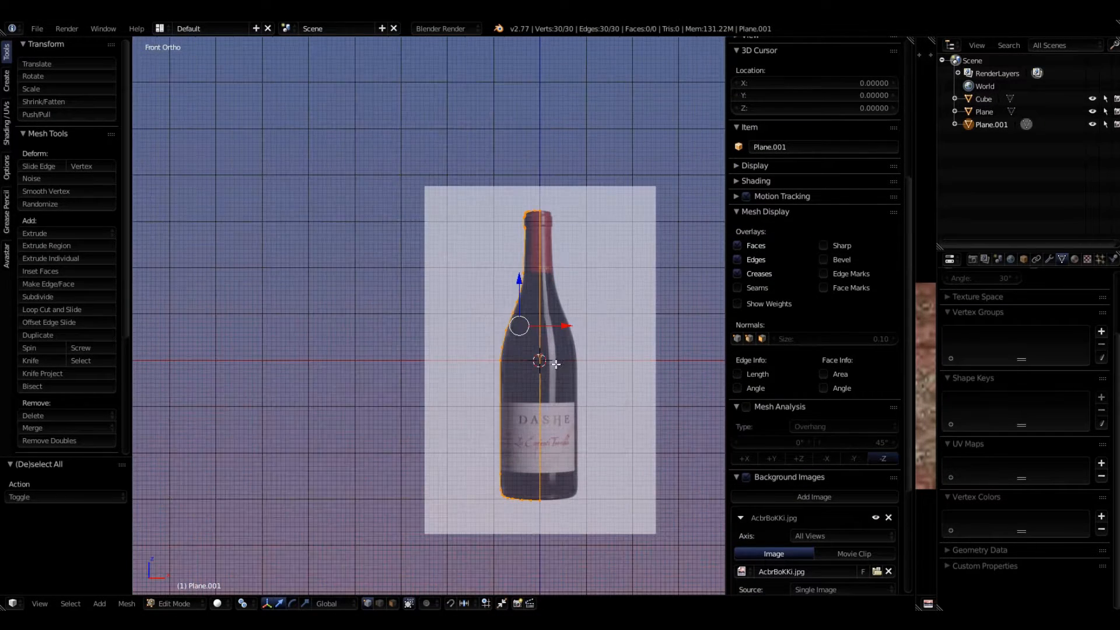
click(42, 349)
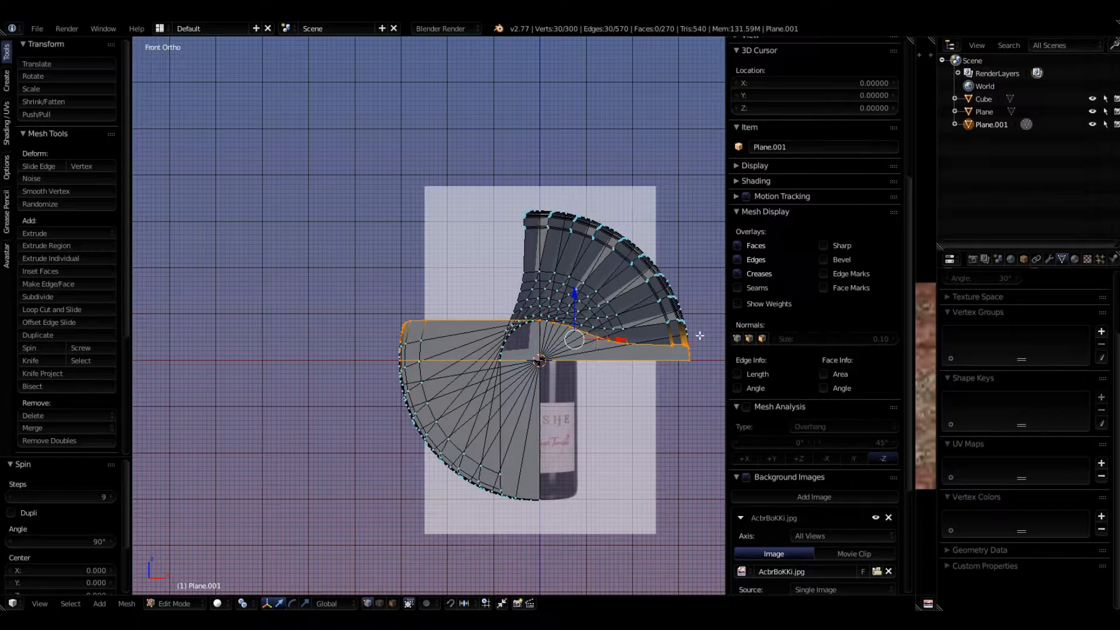
middle_drag(602, 486, 572, 478)
scroll(64, 449, down, 3)
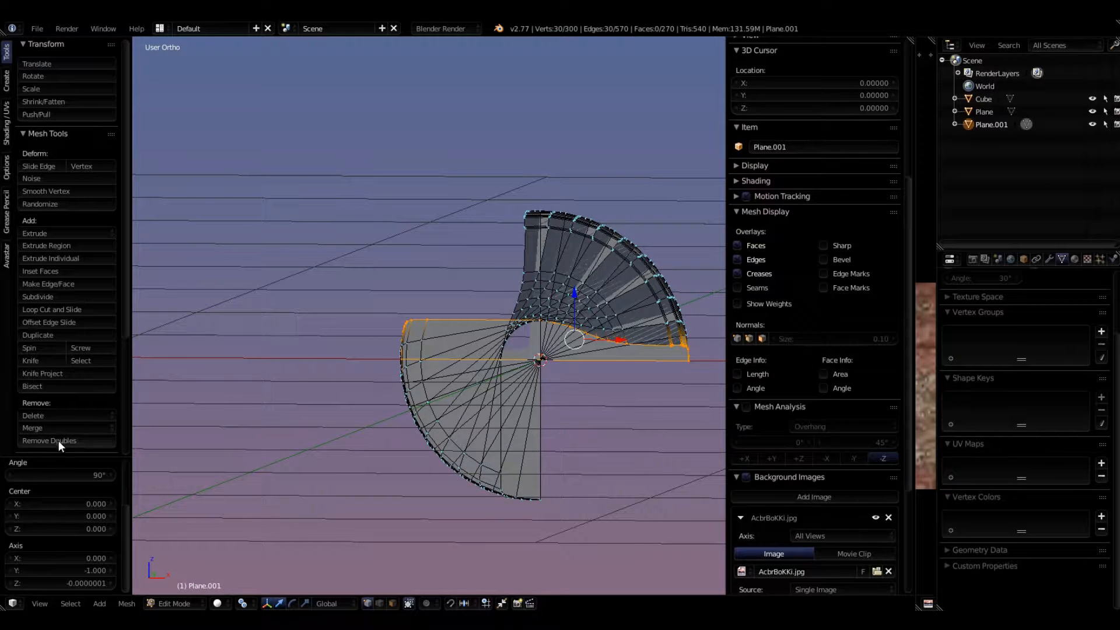
Step: Change the spin axis to Z by setting its Z value to 1 and its Y value to 0
drag(65, 456, 71, 308)
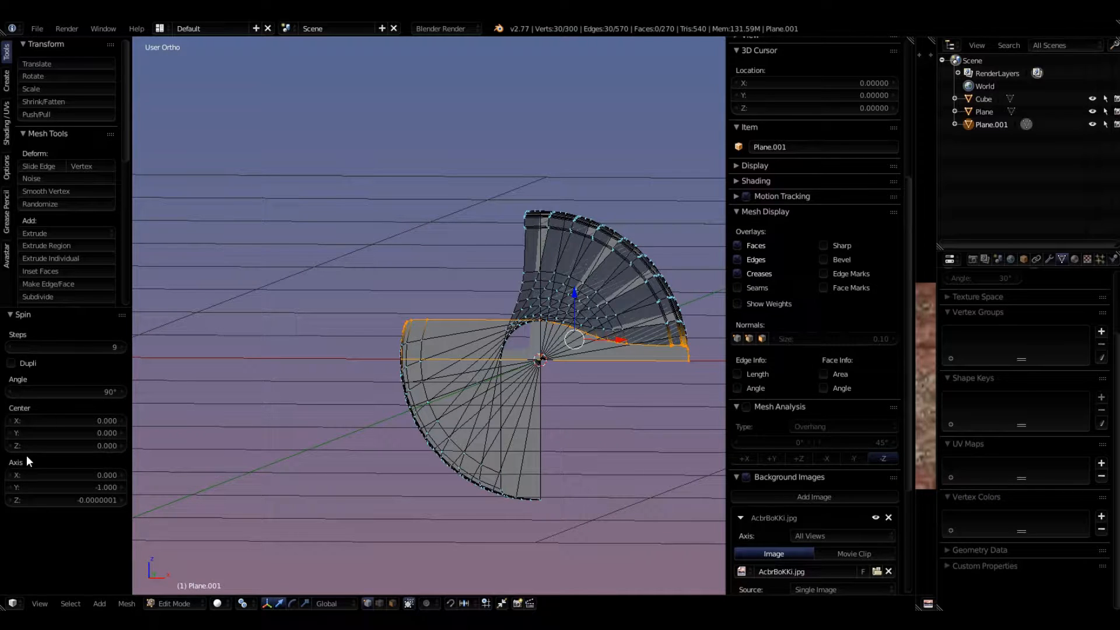
double_click(99, 501)
key(ctrl+a)
key(BackSpace)
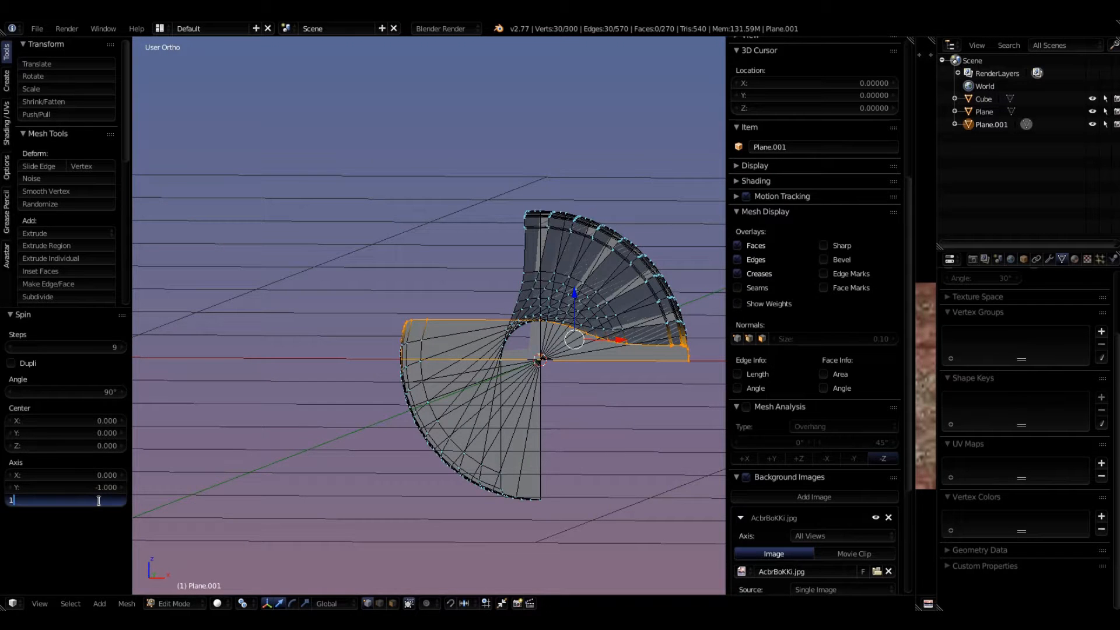
text(1)
key(Return)
click(101, 488)
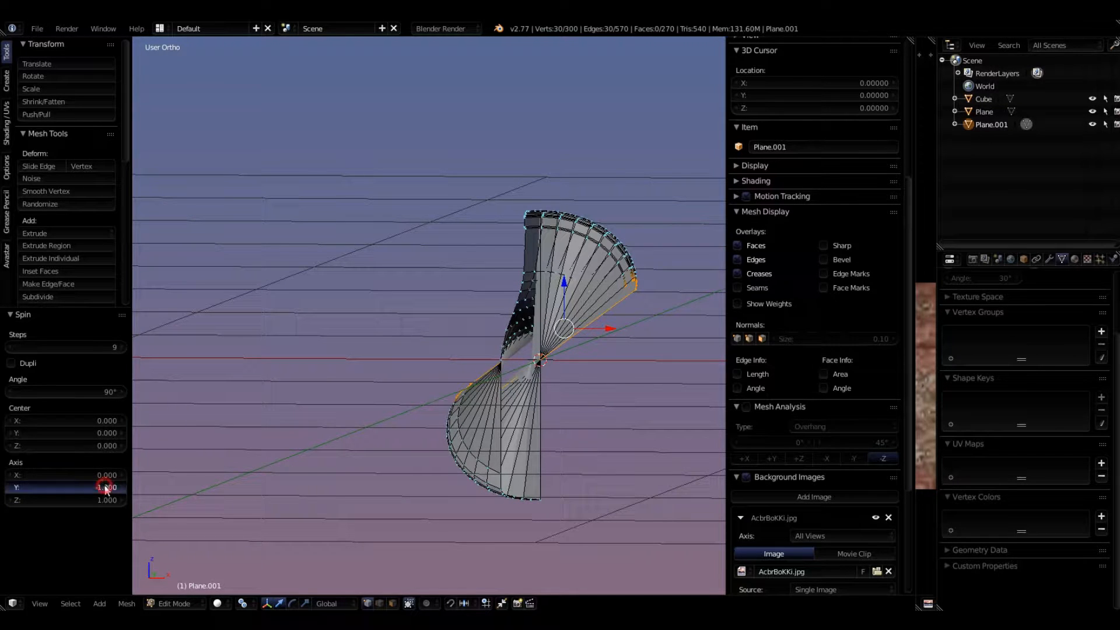
text(0)
key(Return)
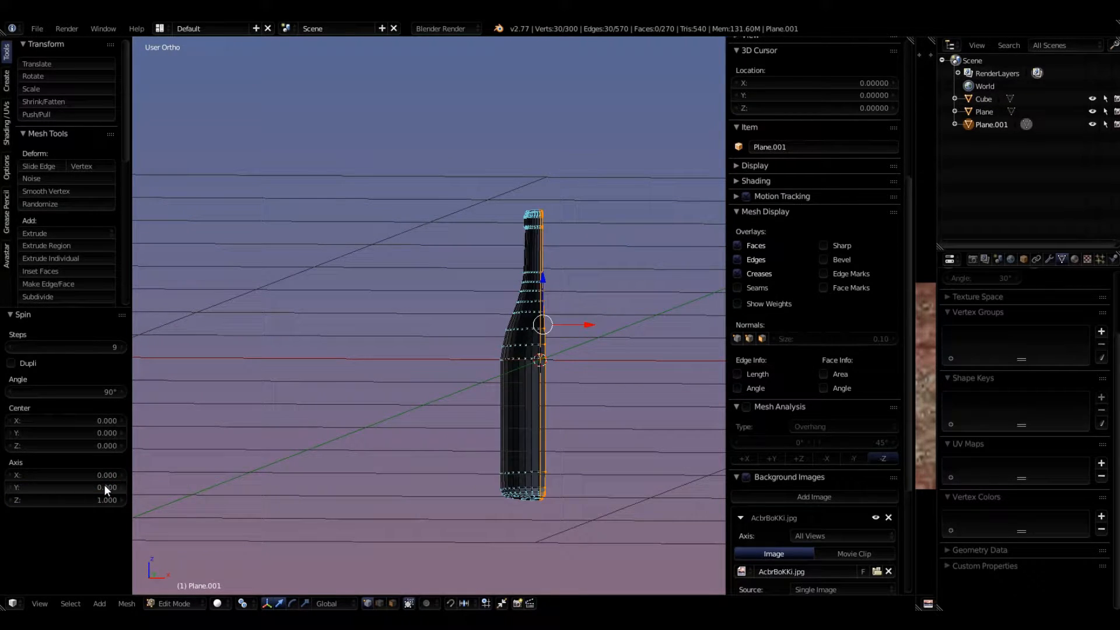
Step: Set the spin angle to 360° so the outline sweeps a full revolution
middle_drag(513, 350, 235, 384)
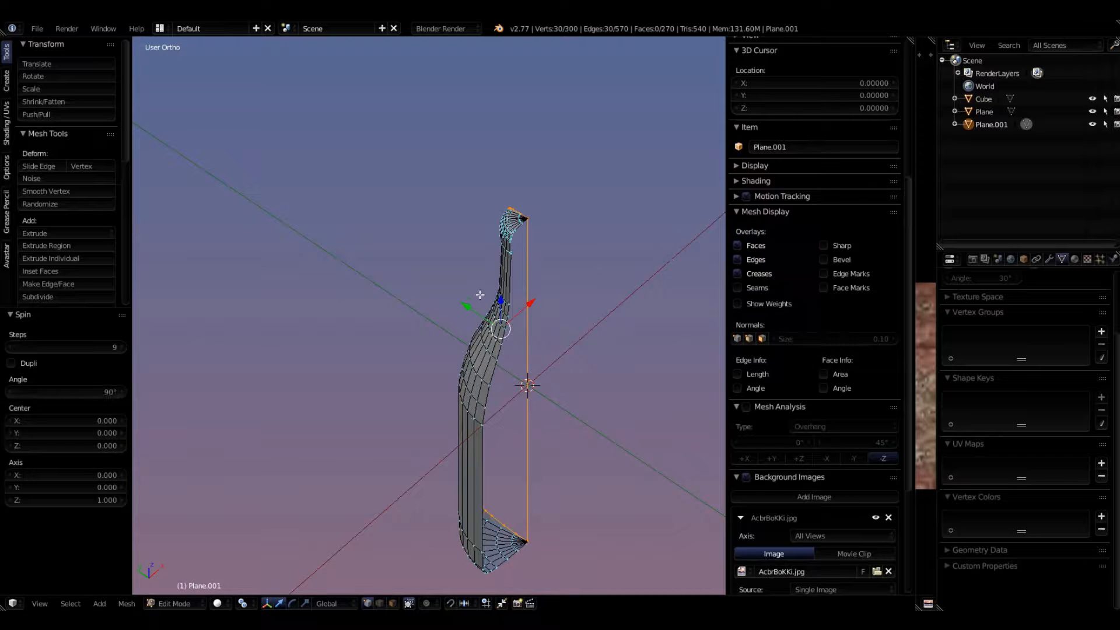
middle_drag(481, 314, 490, 356)
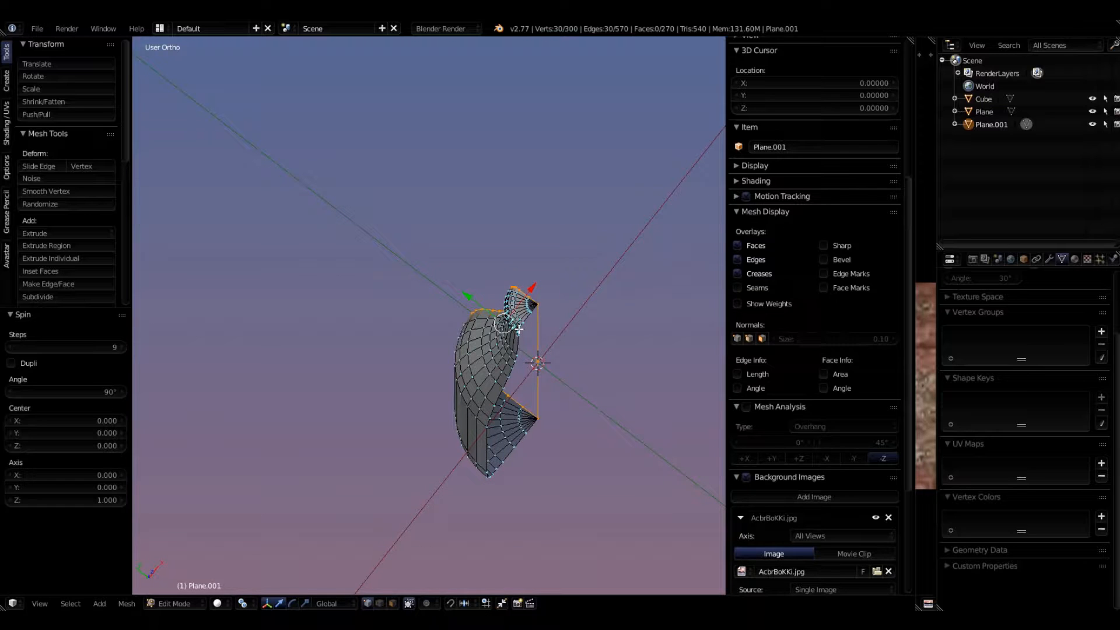
scroll(523, 308, up, 7)
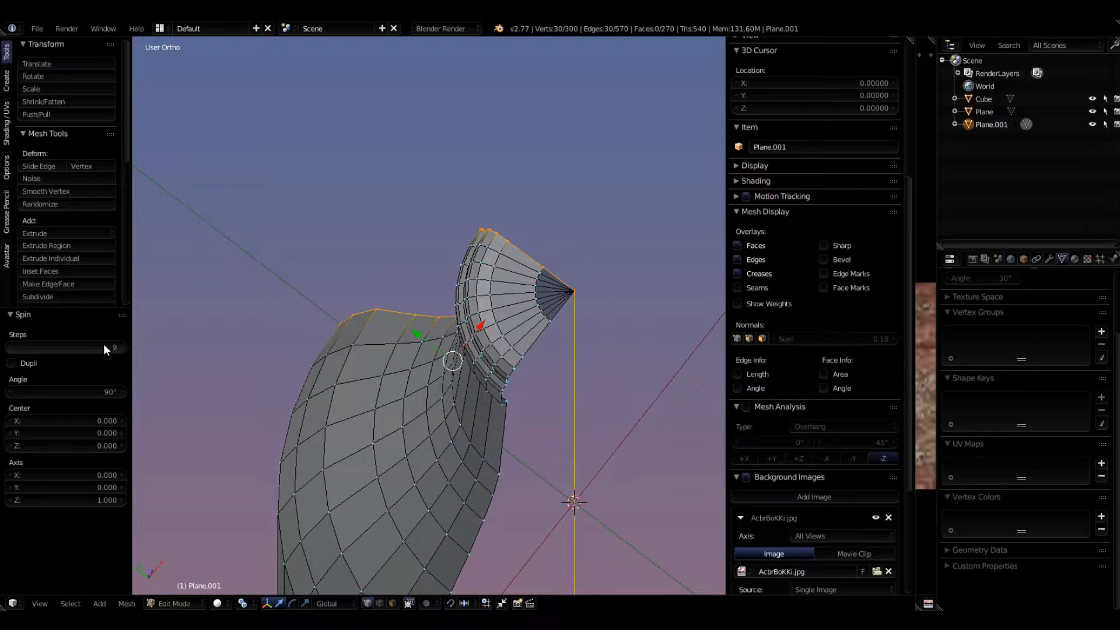
click(107, 393)
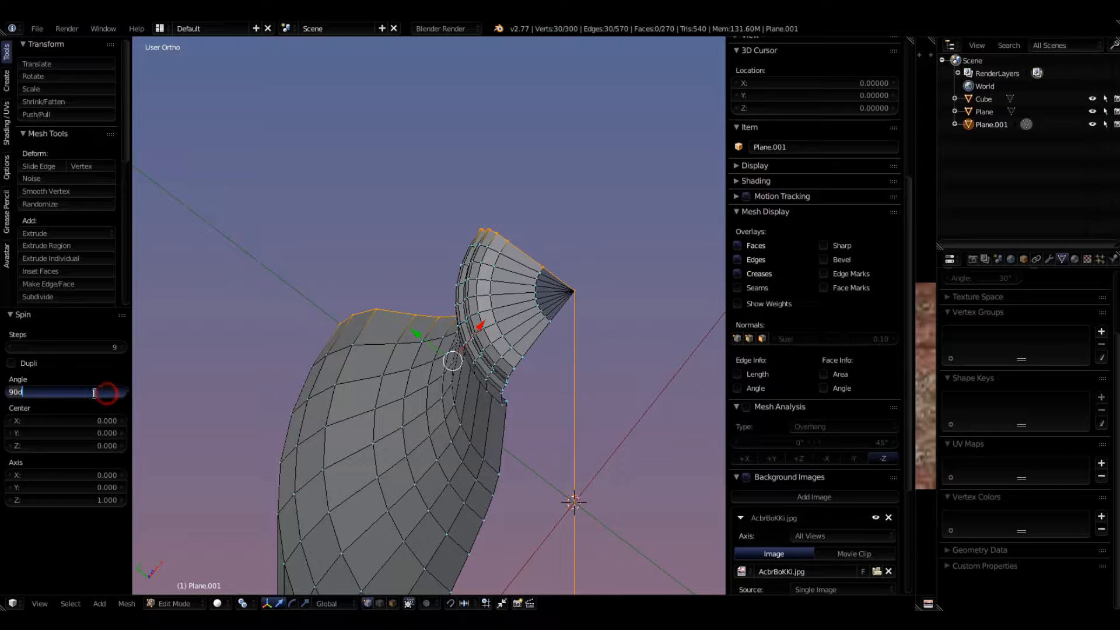
text(360)
key(Return)
Step: Examine the spun bottle's roundness, base and rim from above, below and the side
middle_drag(318, 363, 507, 354)
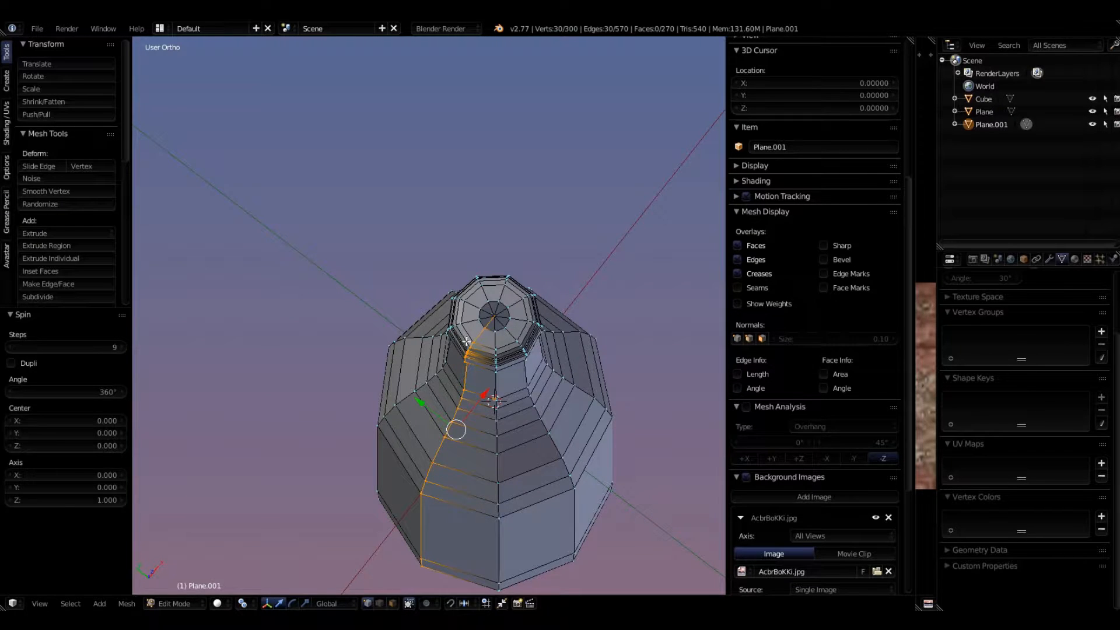
middle_drag(537, 454, 515, 368)
scroll(515, 368, down, 8)
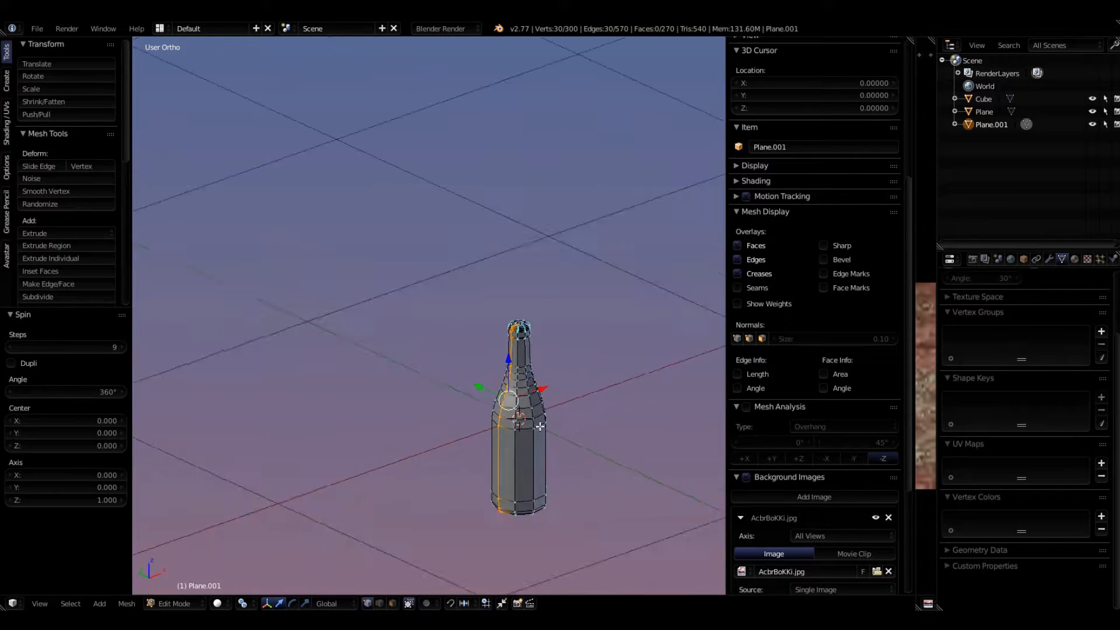
middle_drag(549, 438, 621, 327)
scroll(529, 549, up, 10)
shift+middle_drag(530, 548, 521, 436)
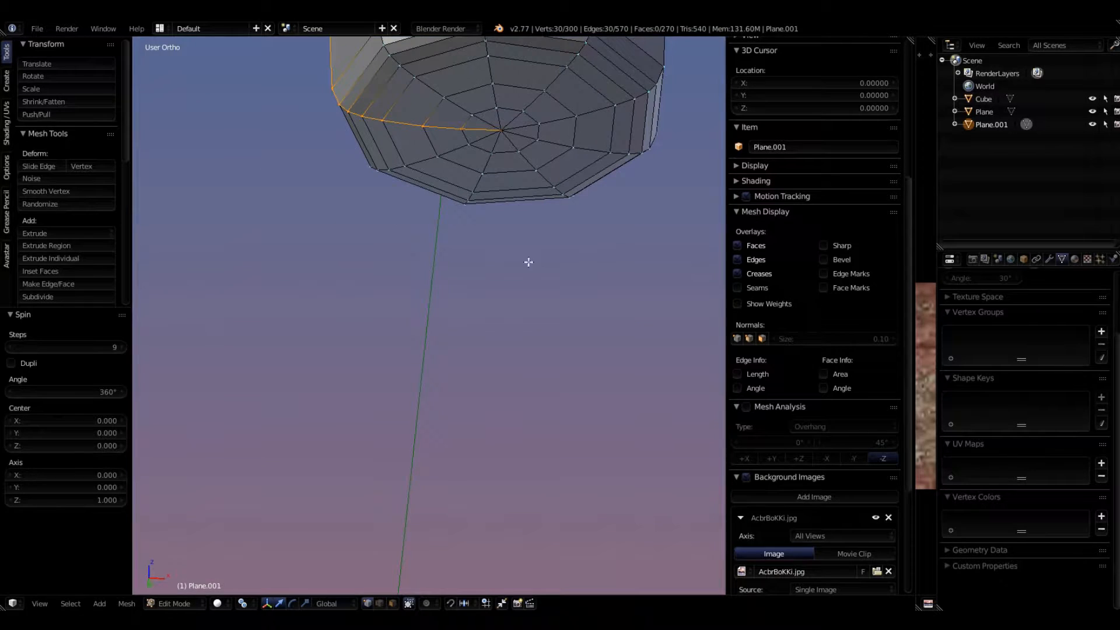
scroll(518, 224, down, 6)
middle_drag(503, 149, 478, 334)
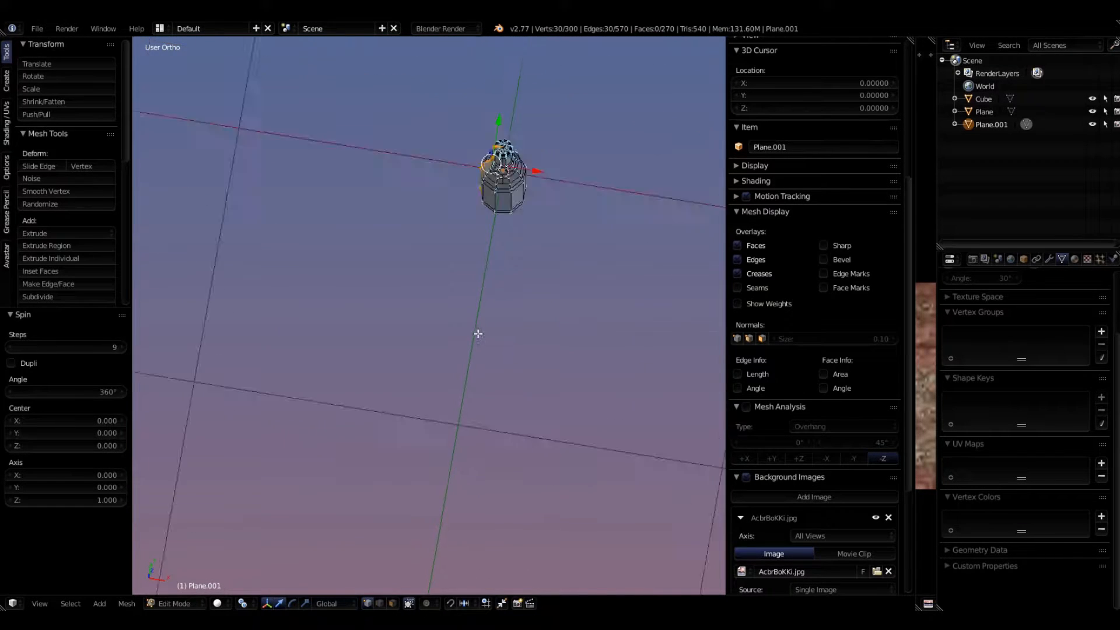
scroll(478, 334, down, 2)
scroll(498, 379, up, 9)
scroll(430, 420, down, 7)
scroll(409, 145, up, 1)
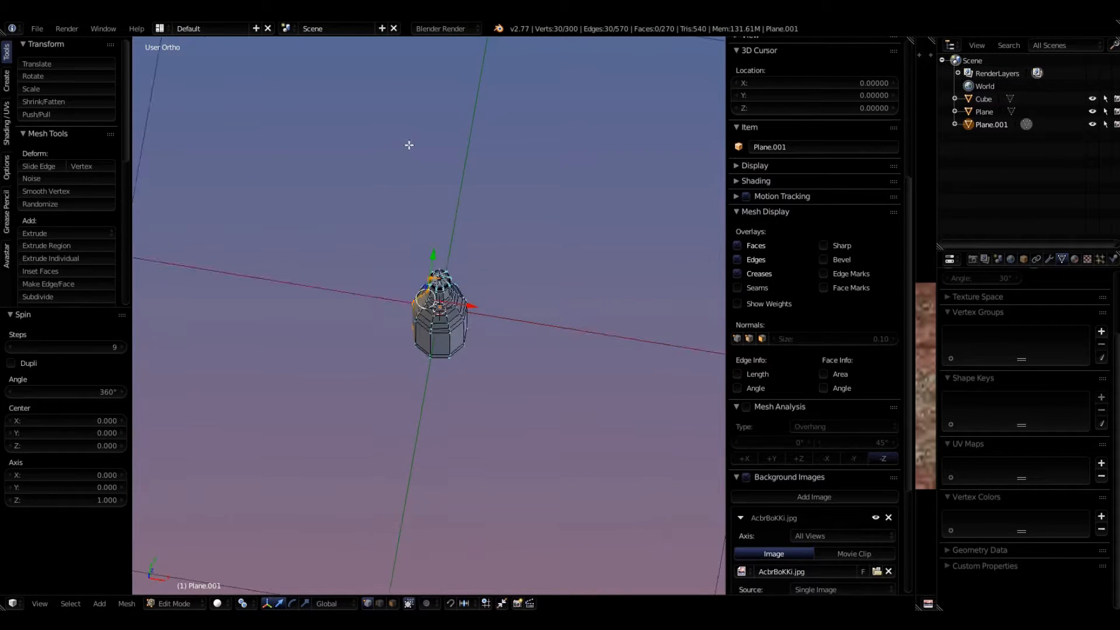
middle_drag(409, 145, 426, 285)
scroll(433, 280, up, 3)
scroll(340, 347, up, 3)
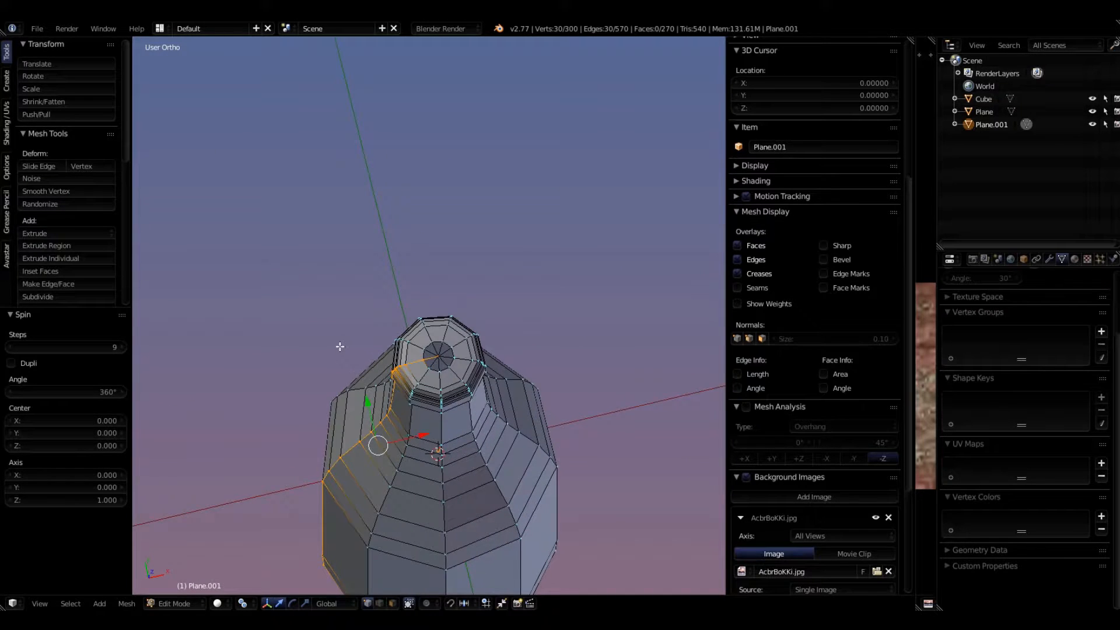
scroll(434, 350, down, 4)
mouse_move(457, 379)
middle_down()
mouse_move(466, 432)
mouse_move(460, 386)
middle_up()
scroll(455, 398, up, 2)
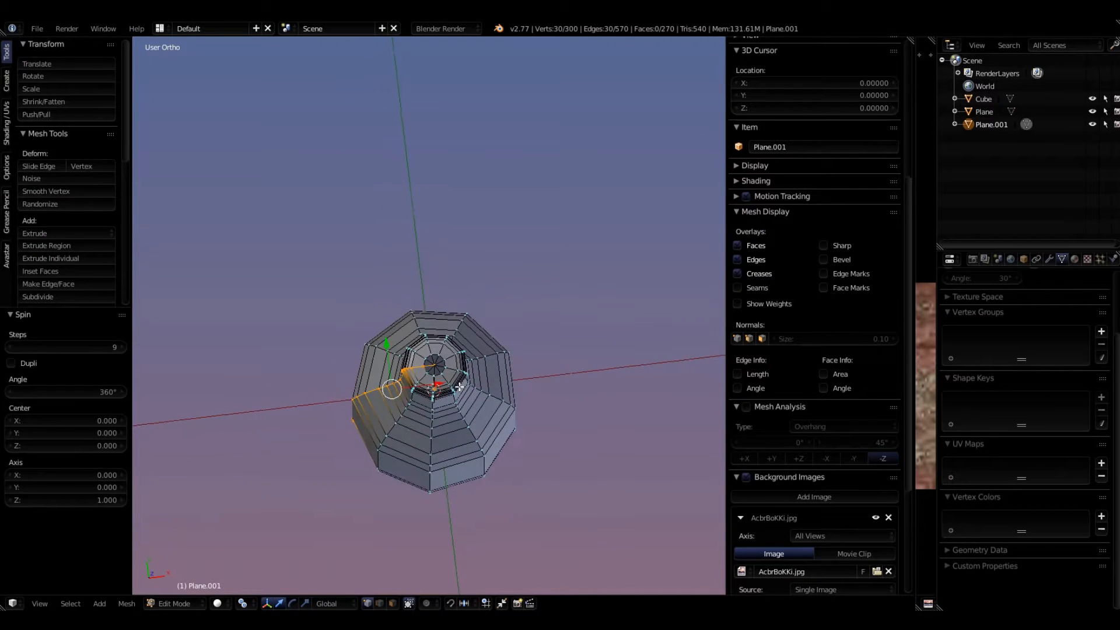
scroll(460, 387, up, 1)
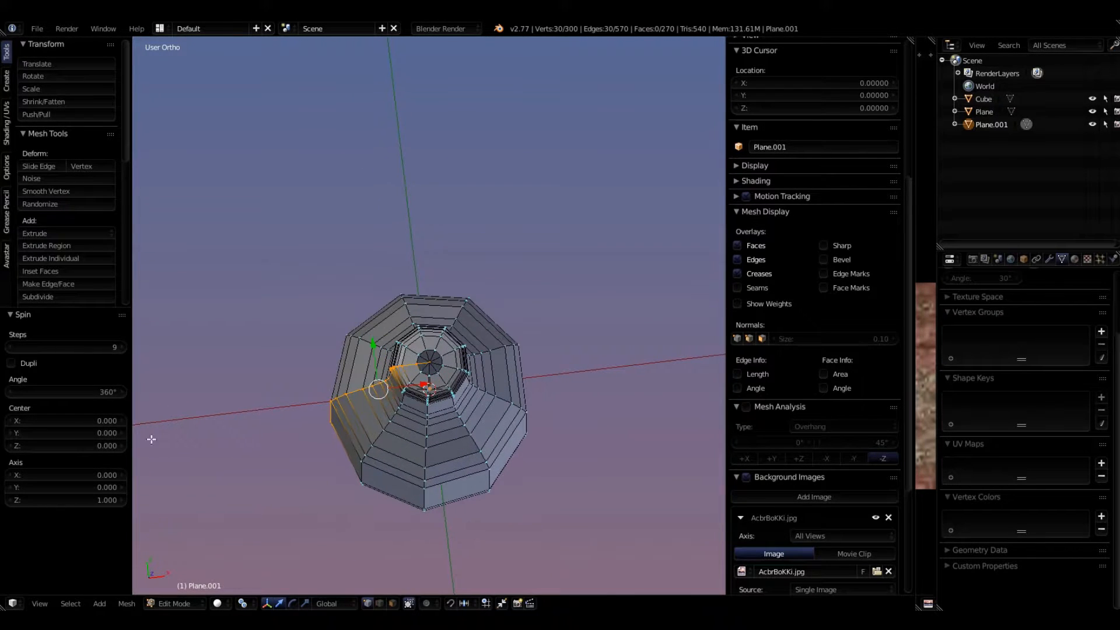
Step: Increase the number of spin steps to 12
click(124, 346)
click(124, 347)
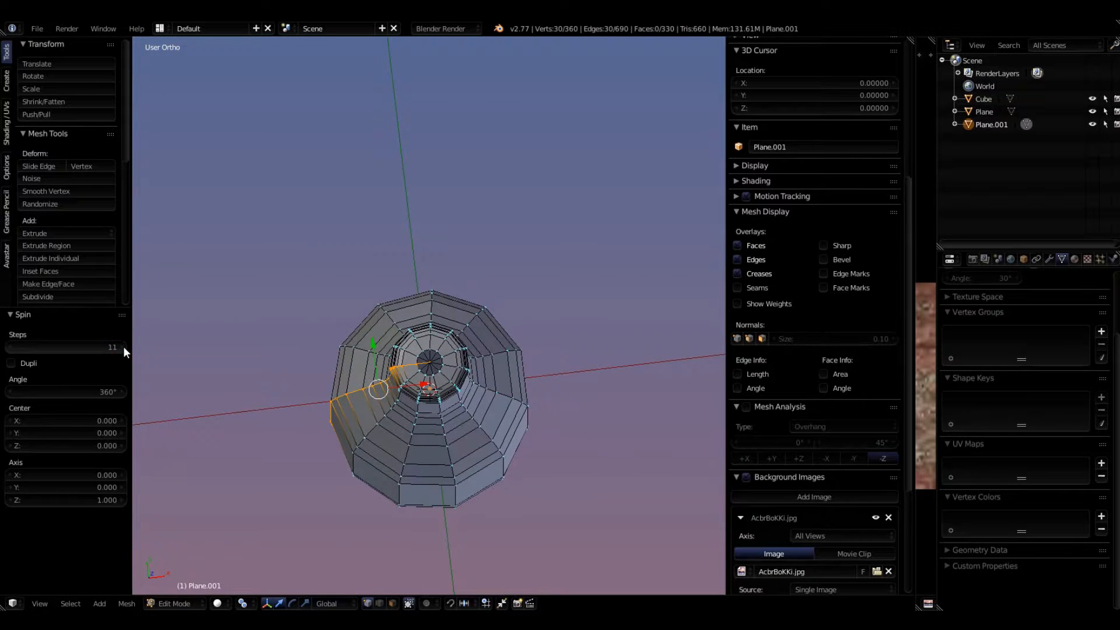
click(124, 347)
Step: Examine the 12-sided bottle's neck, lip ring and the seam where the spin starts and ends
middle_drag(494, 469, 465, 336)
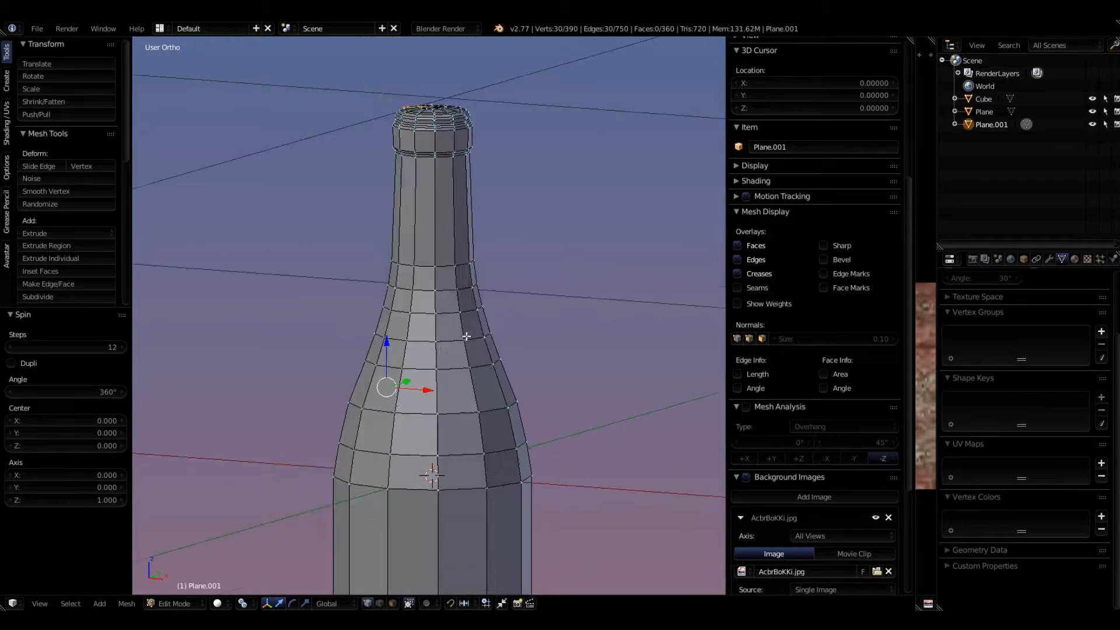
scroll(471, 375, down, 5)
middle_drag(495, 471, 580, 450)
scroll(485, 318, up, 4)
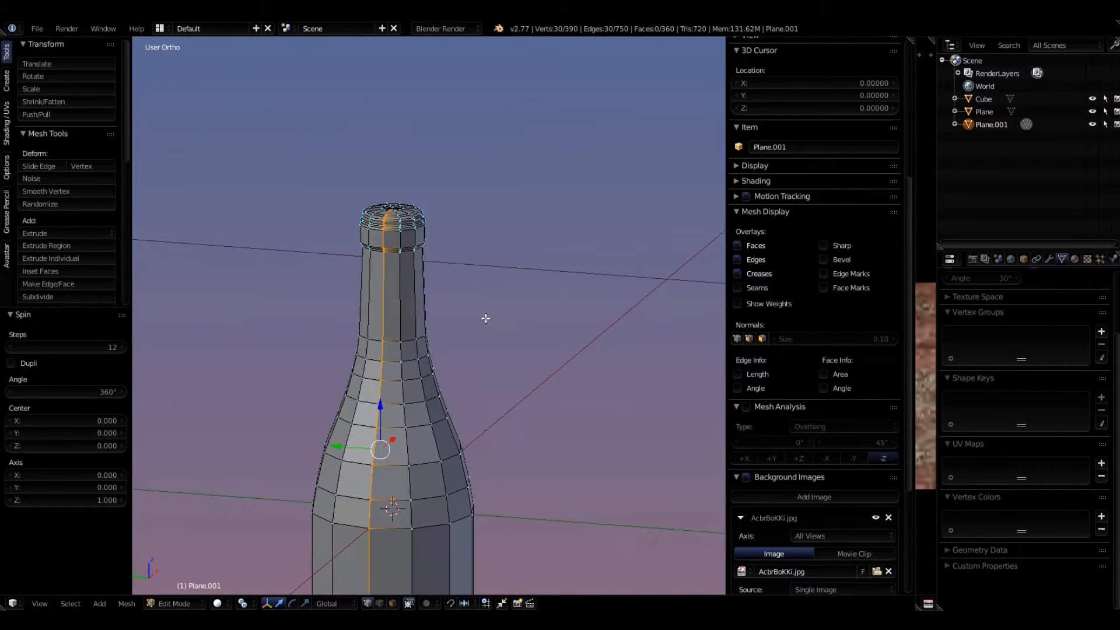
scroll(400, 264, up, 1)
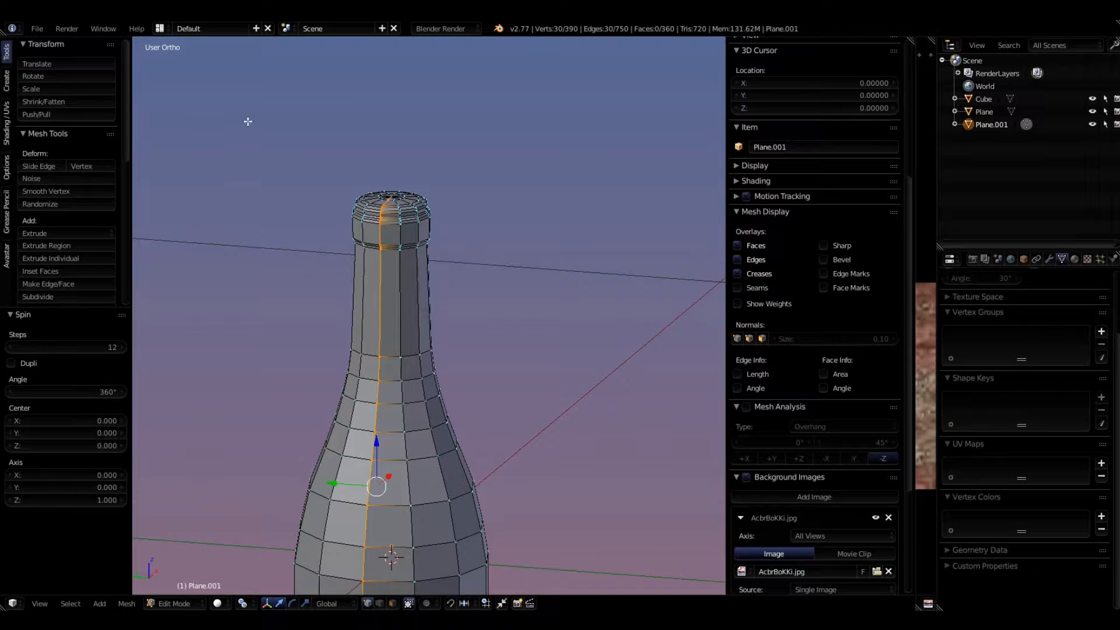
middle_drag(384, 220, 376, 324)
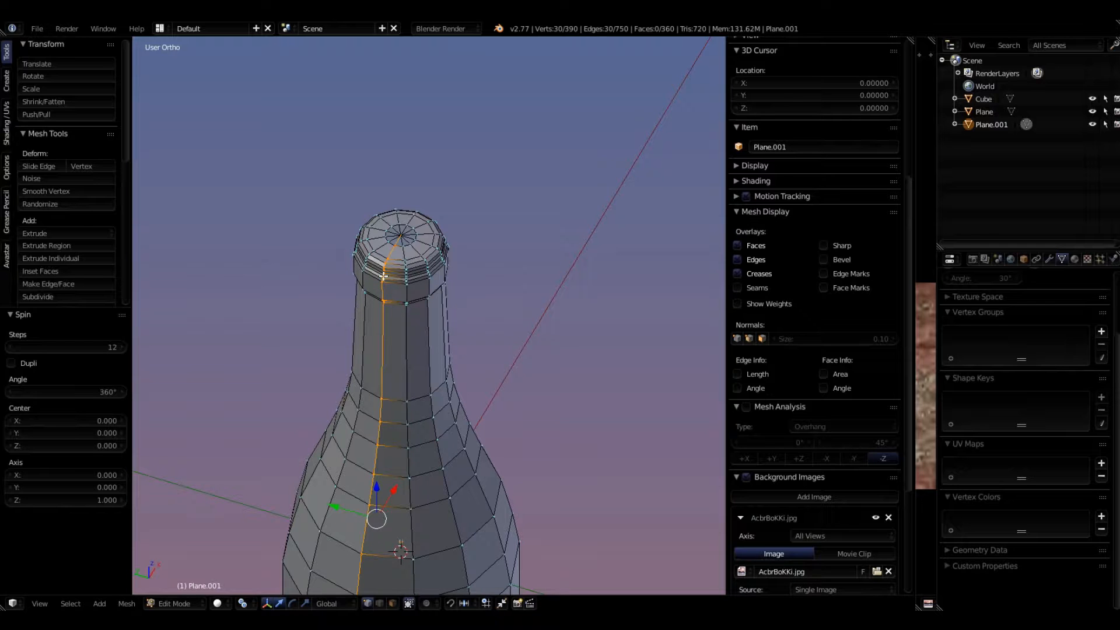
scroll(362, 318, up, 5)
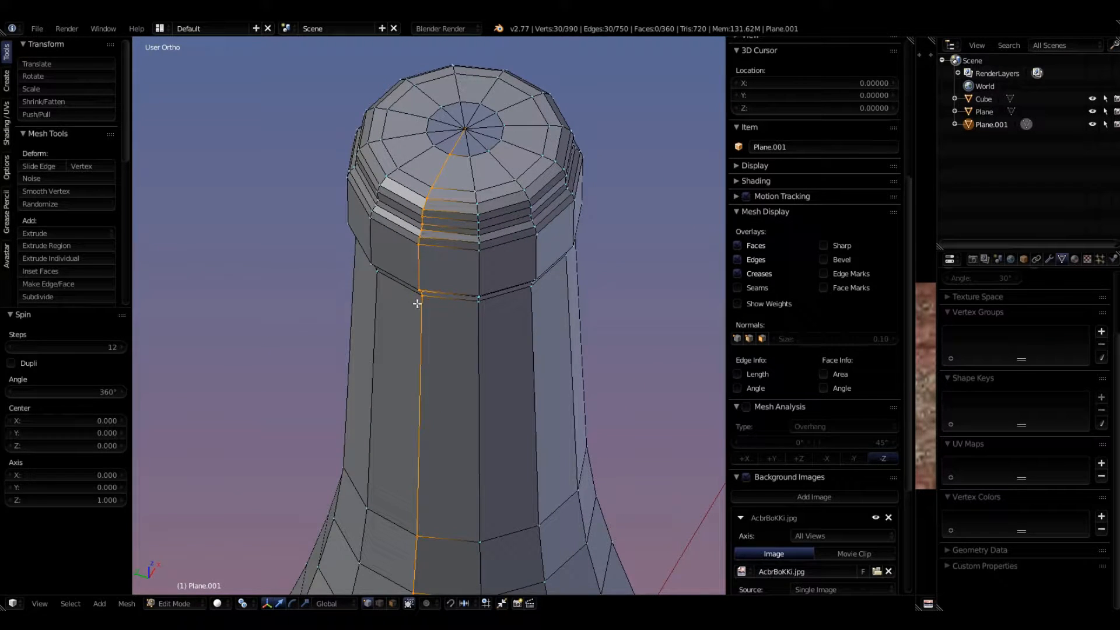
middle_drag(417, 304, 426, 235)
scroll(426, 235, up, 2)
scroll(453, 191, down, 9)
middle_drag(470, 350, 386, 355)
scroll(507, 359, down, 6)
middle_drag(491, 455, 452, 473)
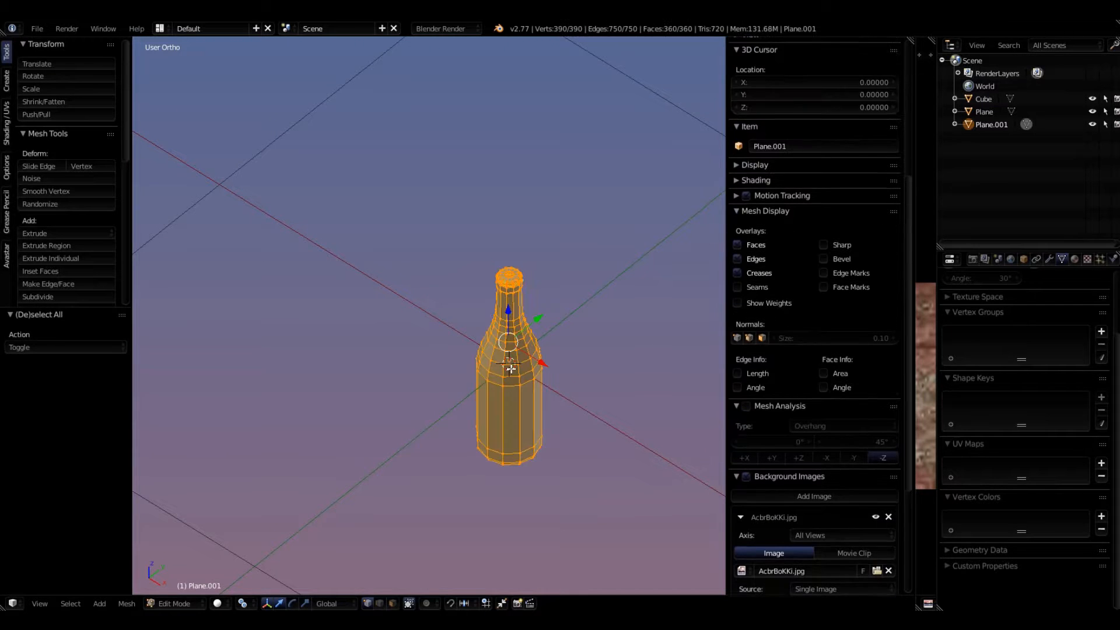
Step: Select the entire bottle mesh and remove its doubled vertices with a merge distance of 0.0001
key(a)
scroll(39, 222, down, 10)
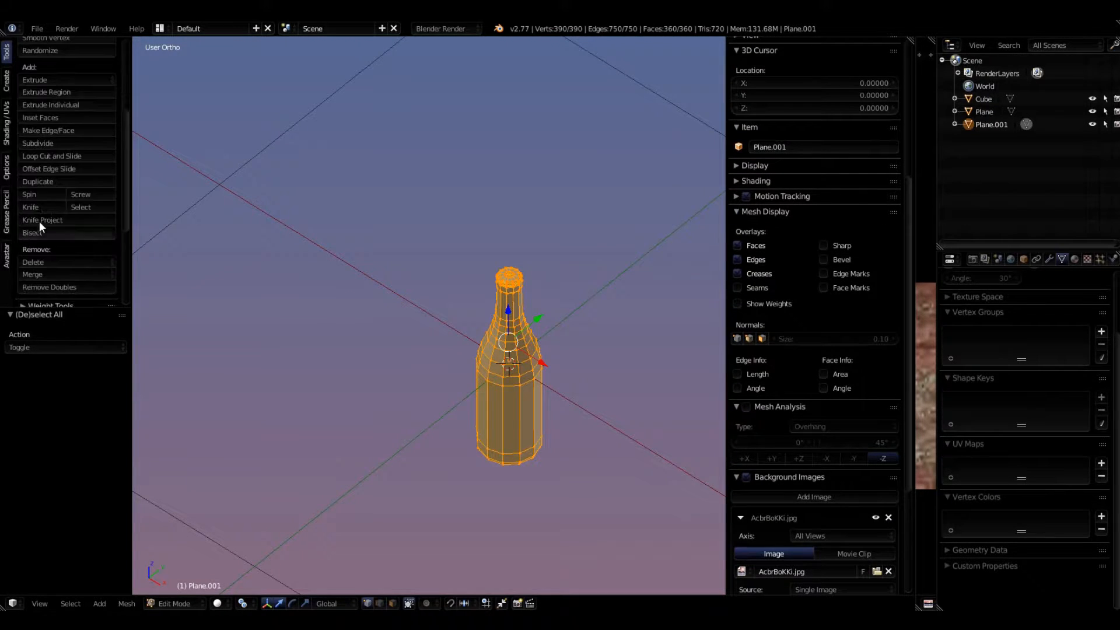
scroll(33, 191, up, 3)
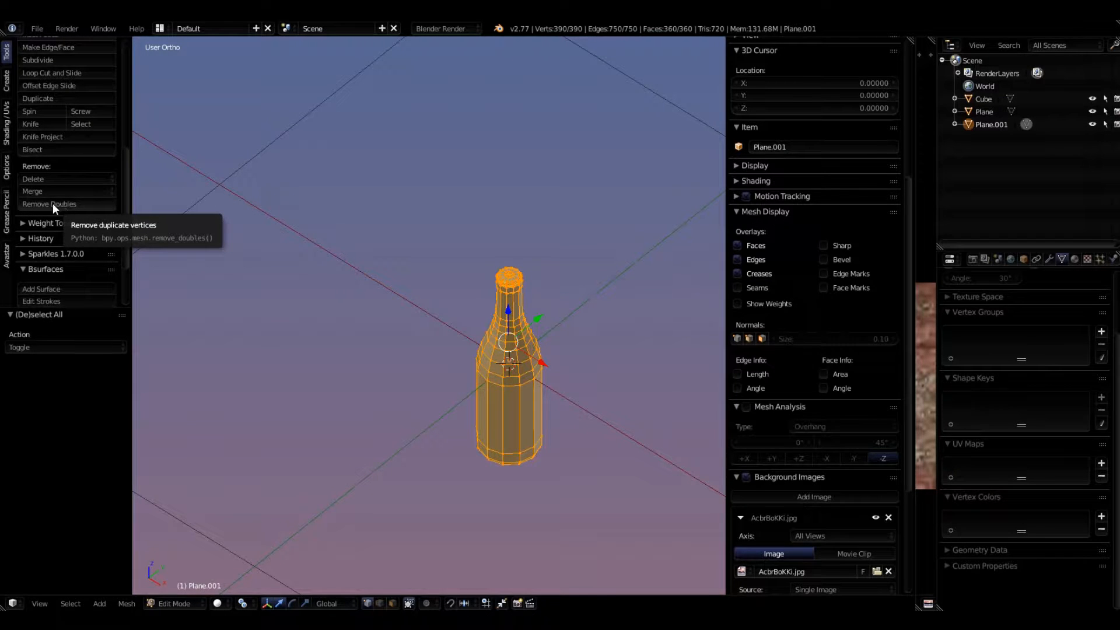
click(52, 203)
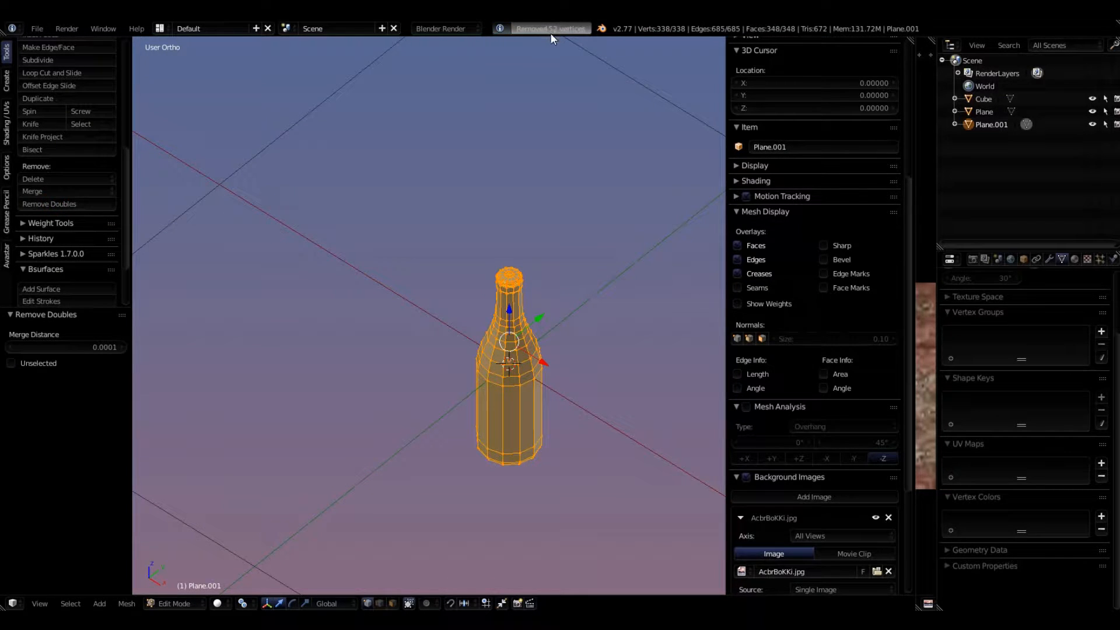
Step: Select the vertical edge loop running from the centre of the bottle's top down to its base and mark it as a seam
scroll(525, 410, up, 2)
middle_drag(519, 408, 169, 373)
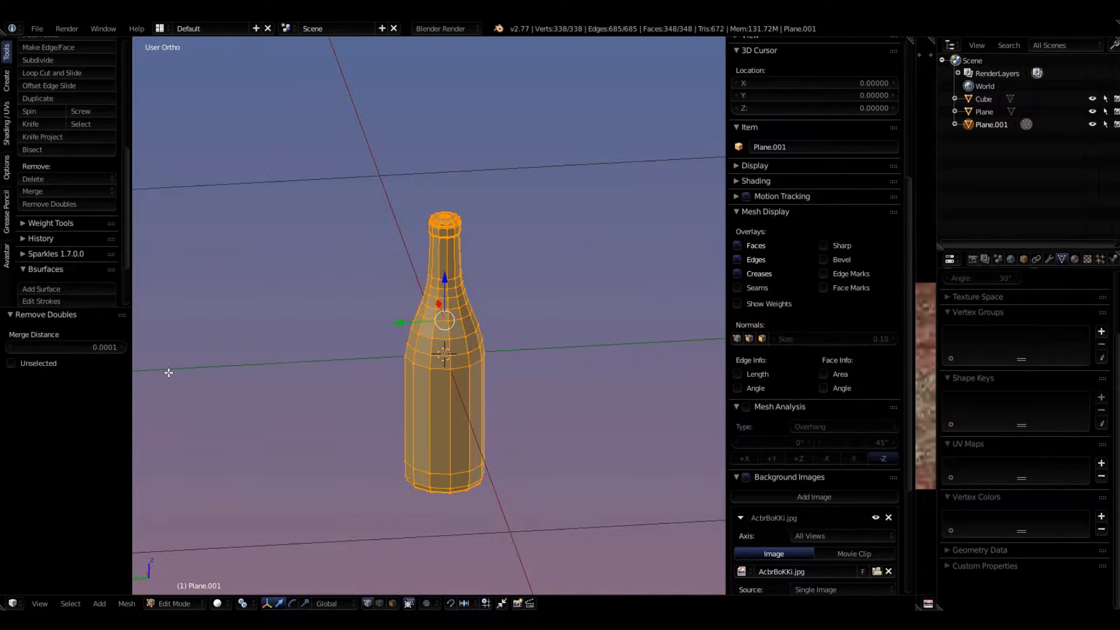
key(KP_1)
scroll(475, 342, up, 4)
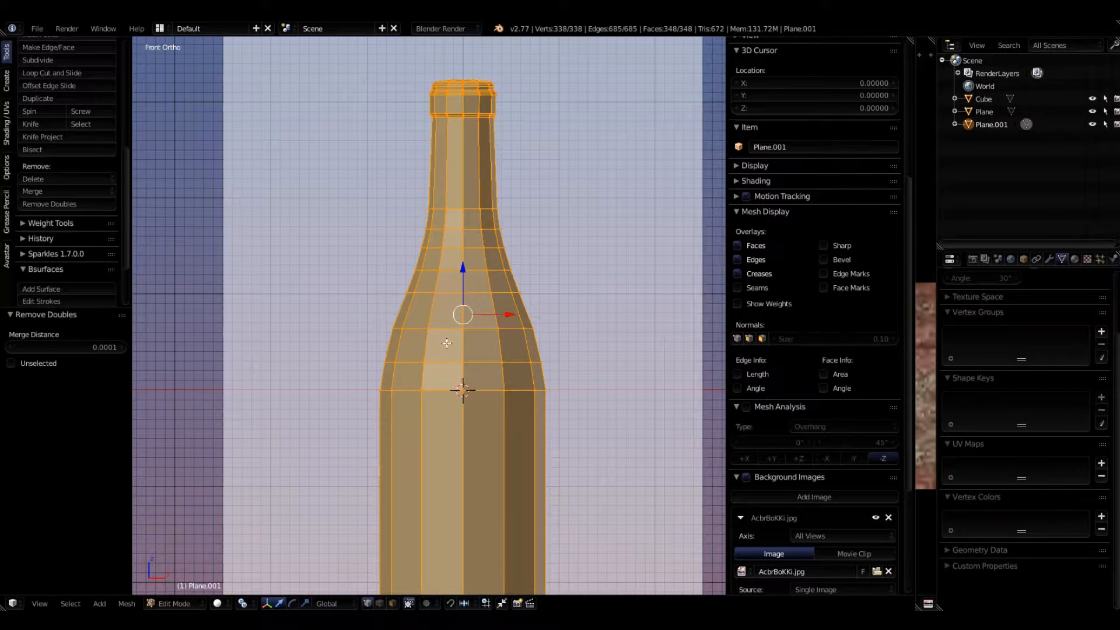
scroll(472, 202, down, 1)
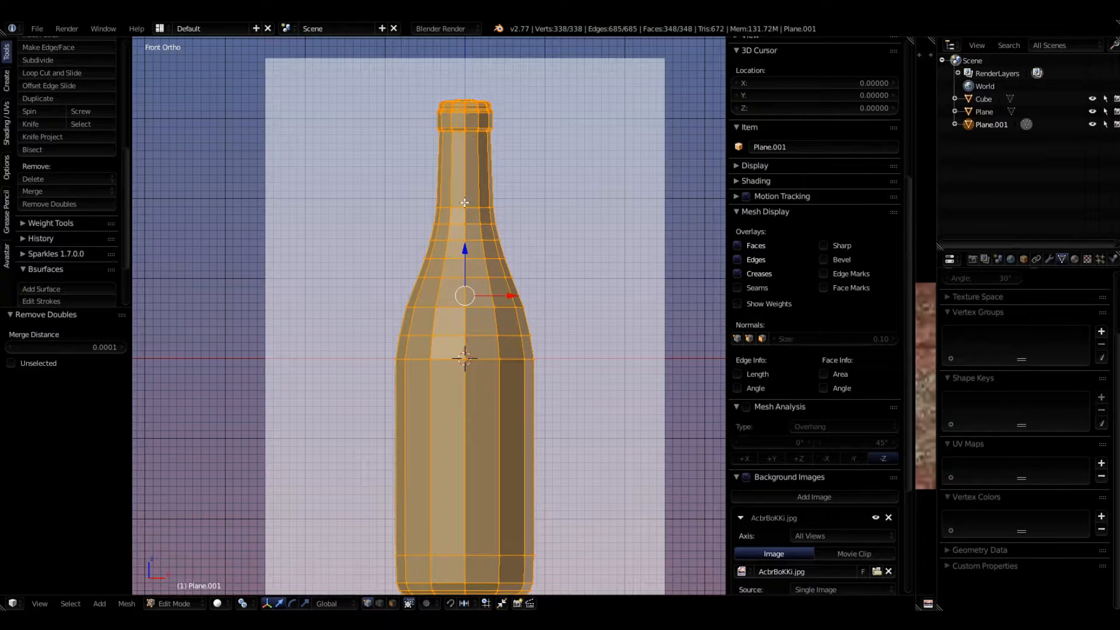
middle_drag(465, 202, 437, 167)
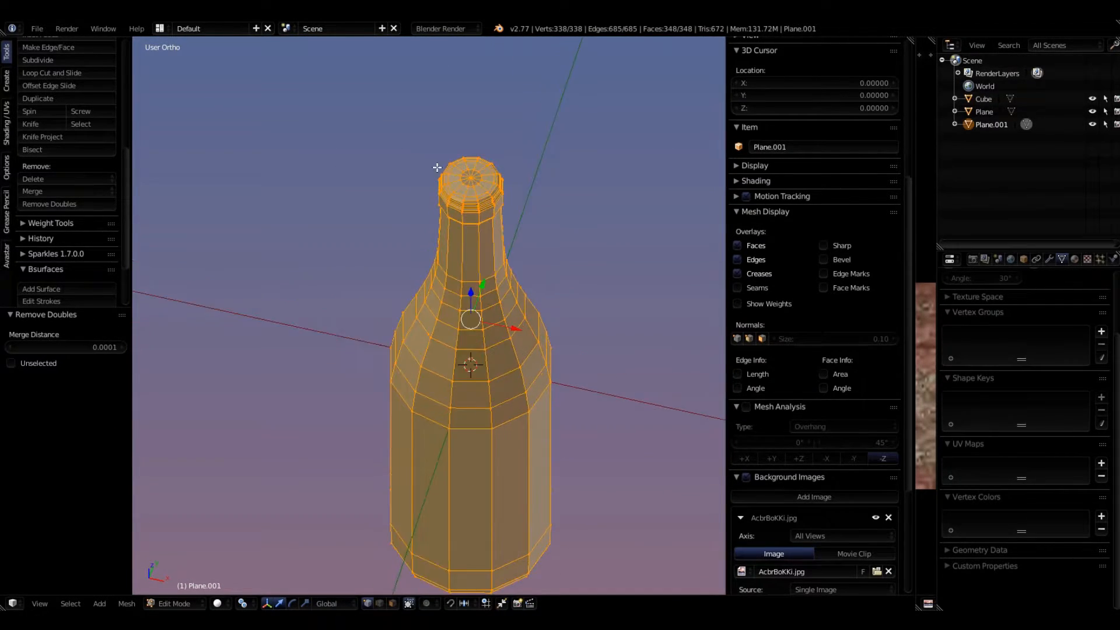
alt+right_click(475, 169)
scroll(475, 169, down, 7)
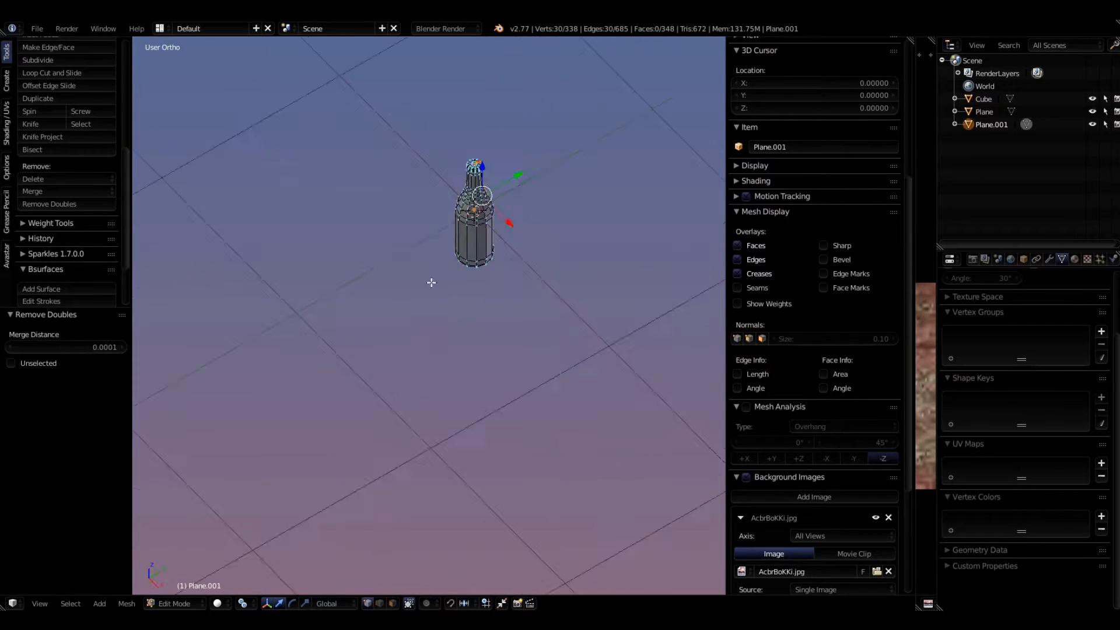
middle_drag(430, 282, 342, 220)
scroll(342, 220, up, 2)
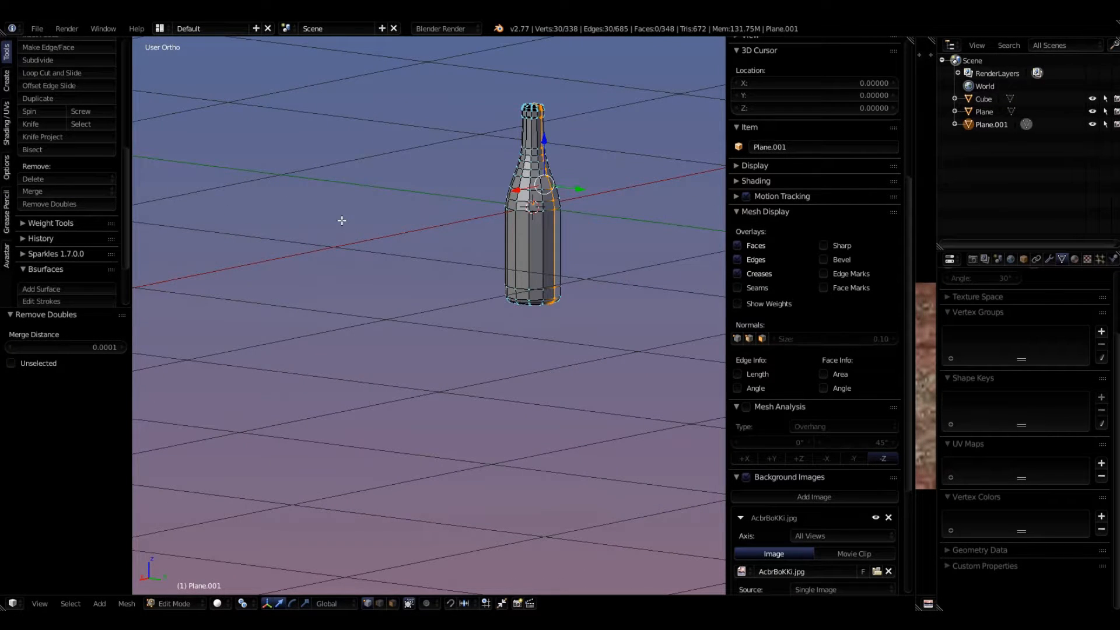
key(ctrl+e)
click(320, 224)
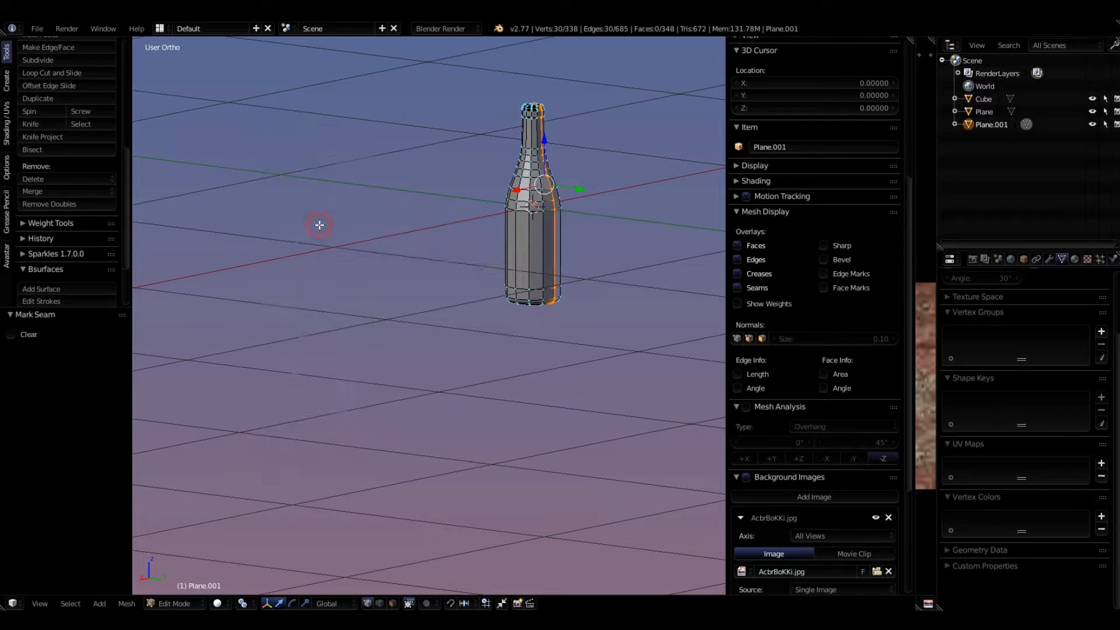
Step: Switch the bottle to Object Mode and widen the UV/Image Editor next to the 3D view
middle_drag(484, 359, 607, 340)
scroll(607, 340, down, 1)
scroll(548, 263, up, 5)
shift+middle_drag(549, 263, 505, 357)
key(Tab)
scroll(817, 166, up, 10)
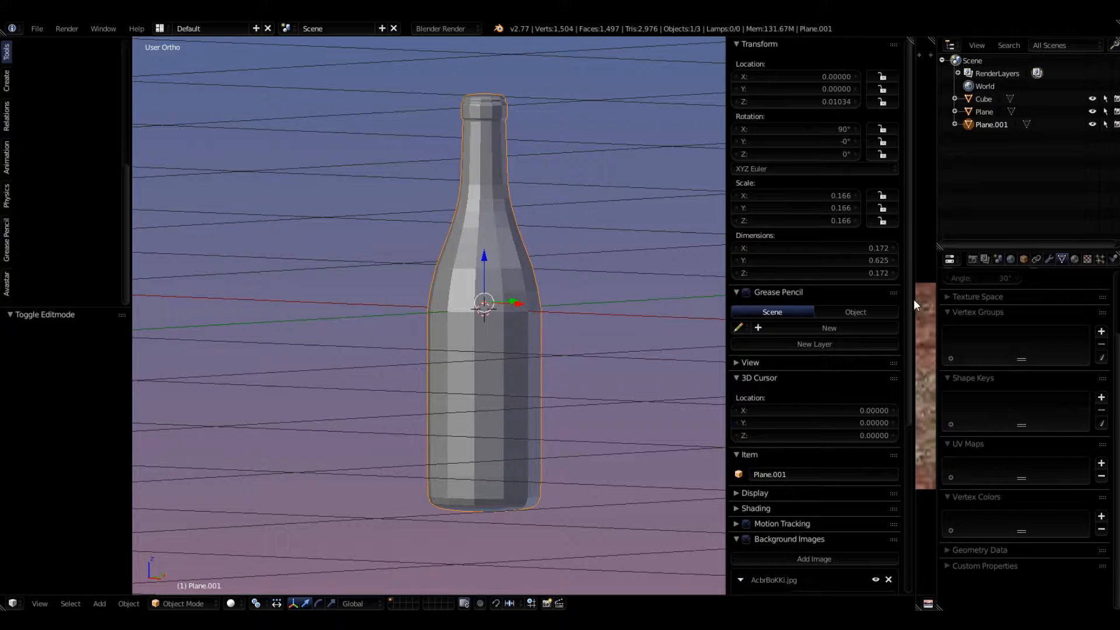
drag(914, 298, 755, 298)
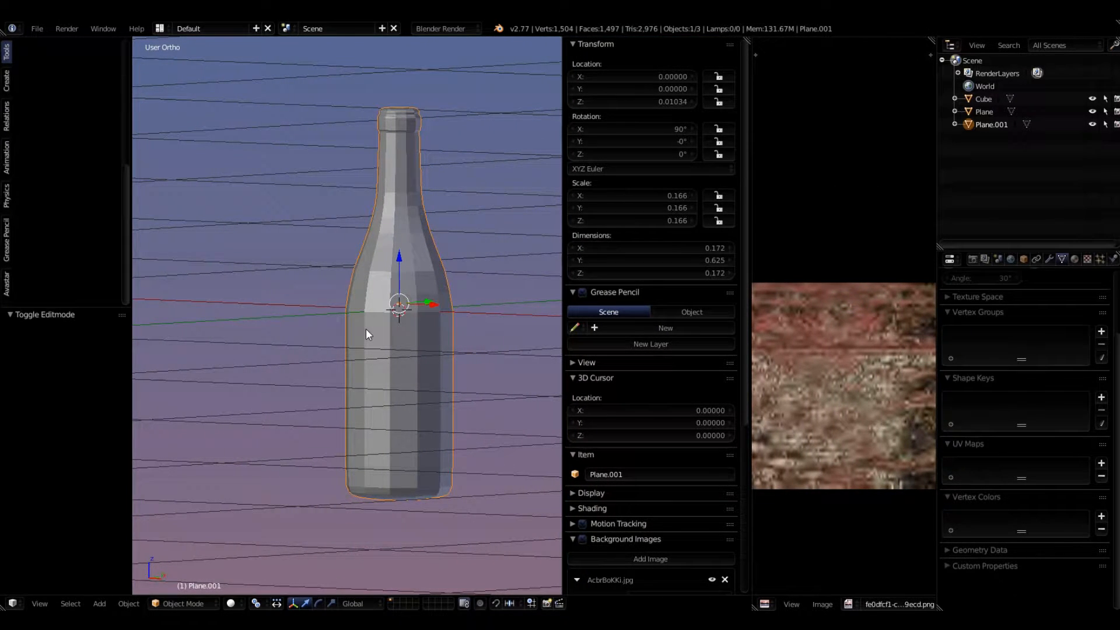
Step: Select the entire bottle mesh in Edit Mode, unwrap it and look over its UV layout
key(Tab)
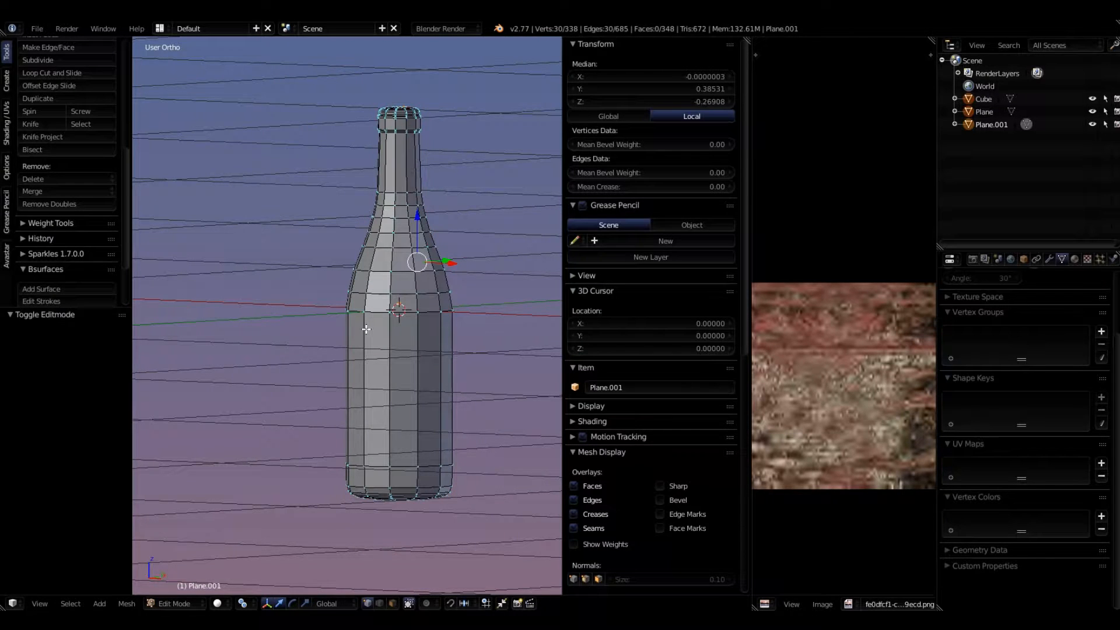
key(a)
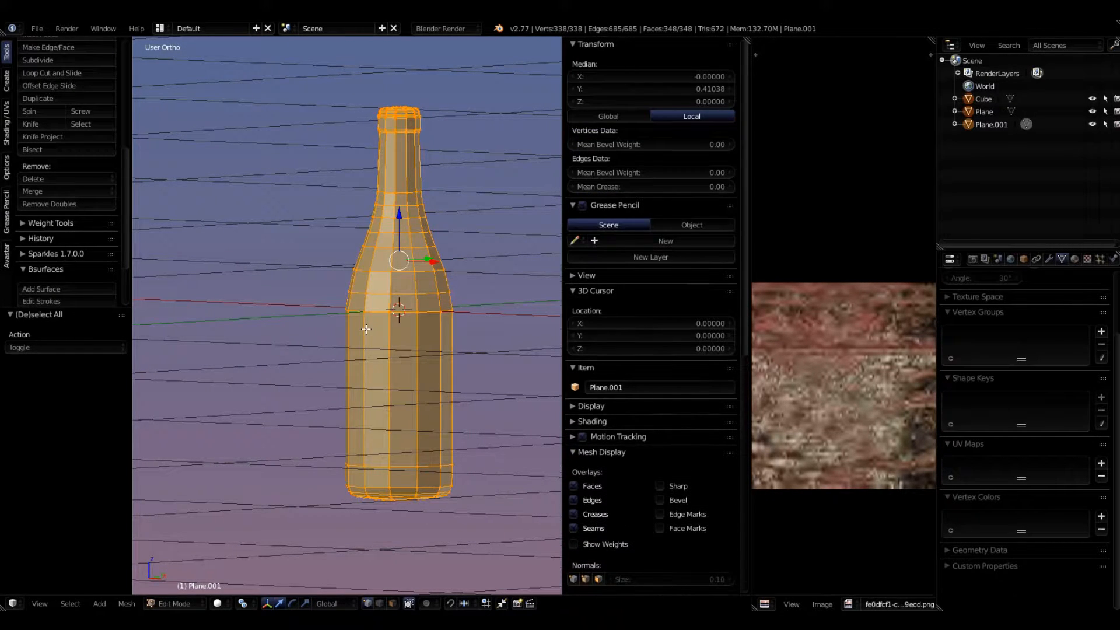
key(u)
click(366, 328)
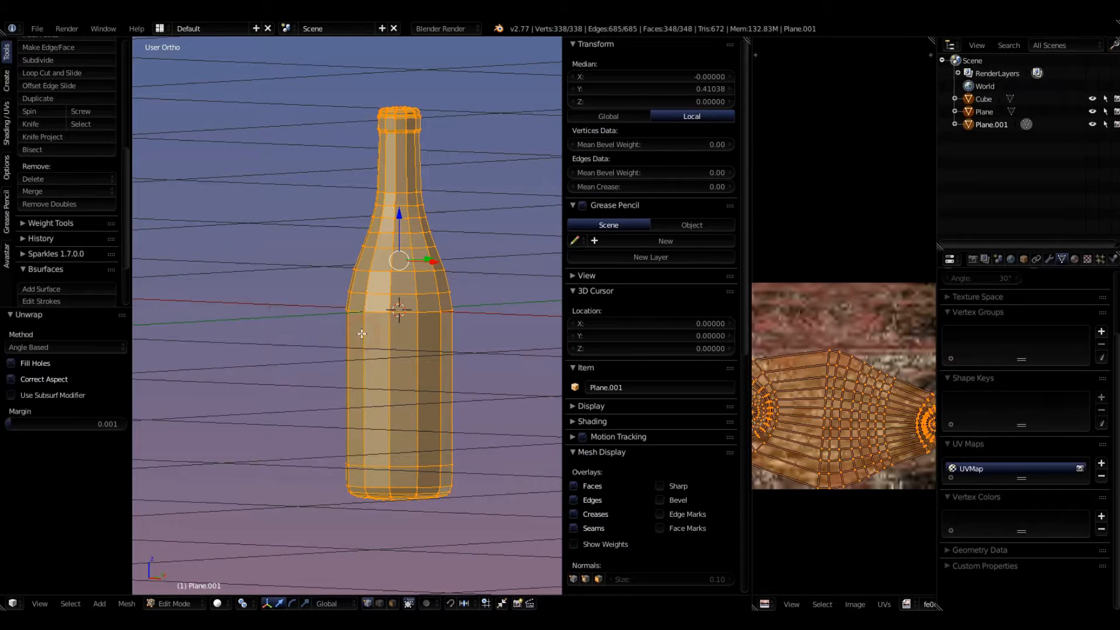
scroll(872, 421, down, 4)
scroll(880, 441, up, 3)
scroll(888, 409, up, 1)
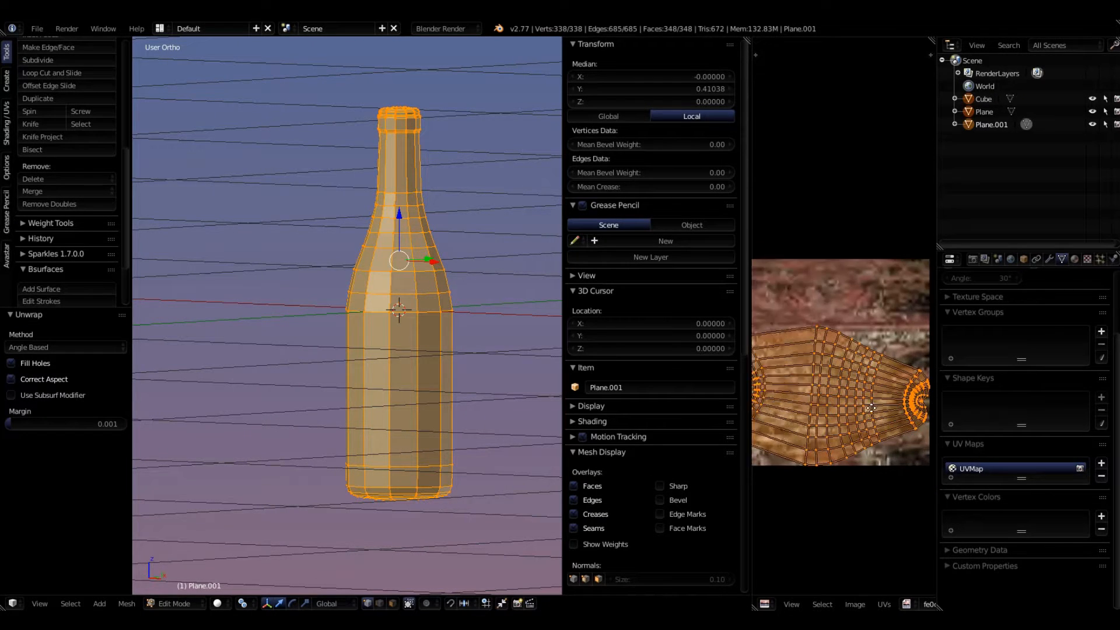
middle_drag(891, 406, 928, 379)
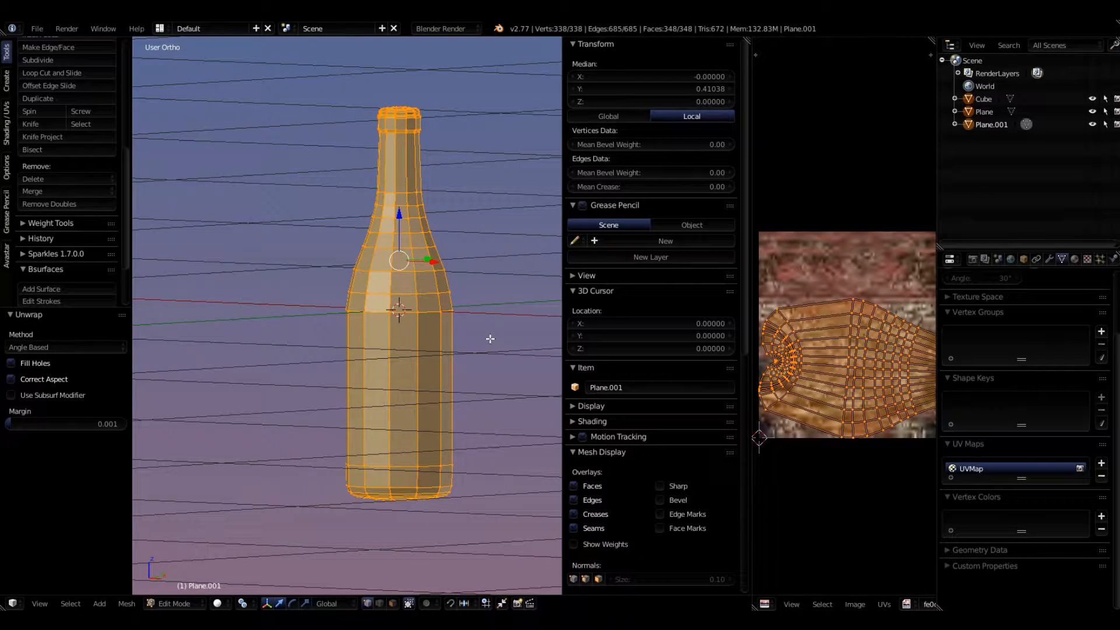
Step: Return to Object Mode and apply the rotation and scale of all selected objects
key(Tab)
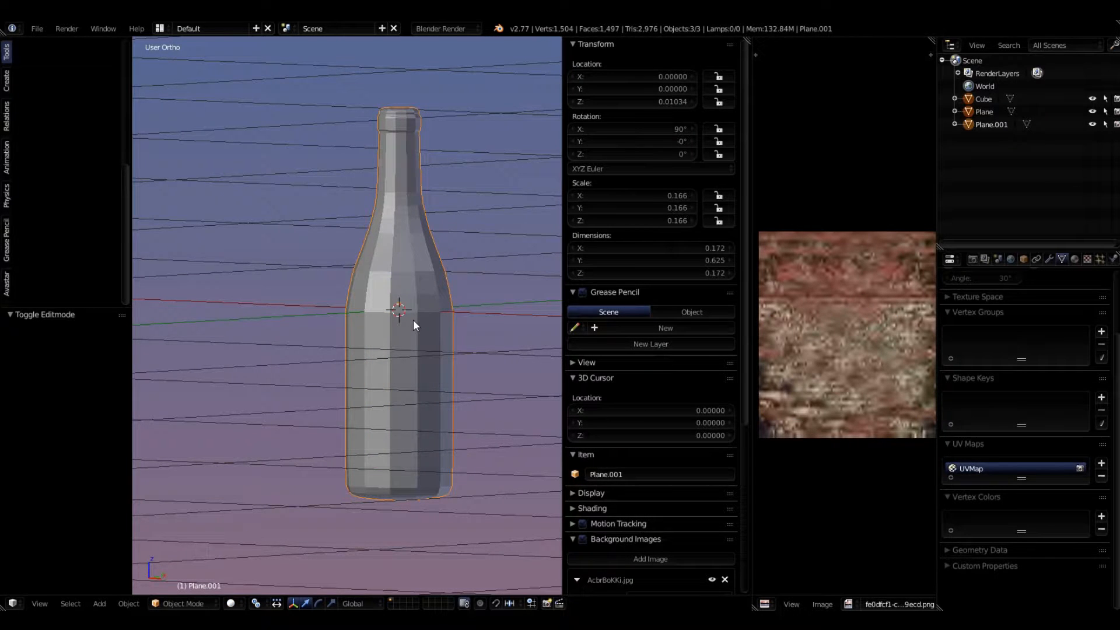
key(ctrl+a)
key(ctrl+a)
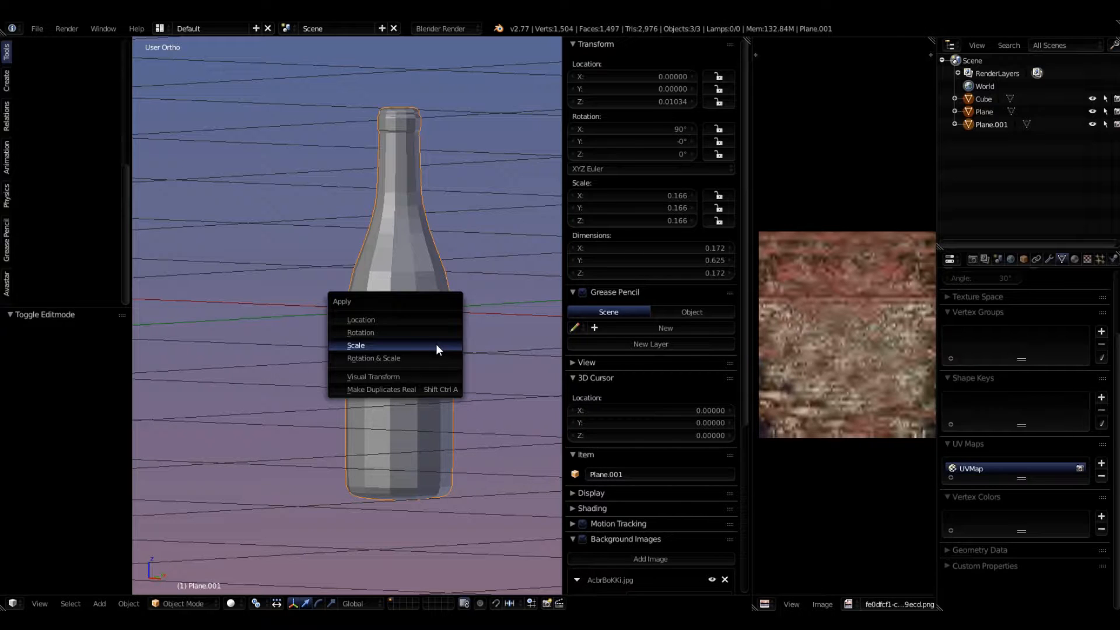
click(438, 358)
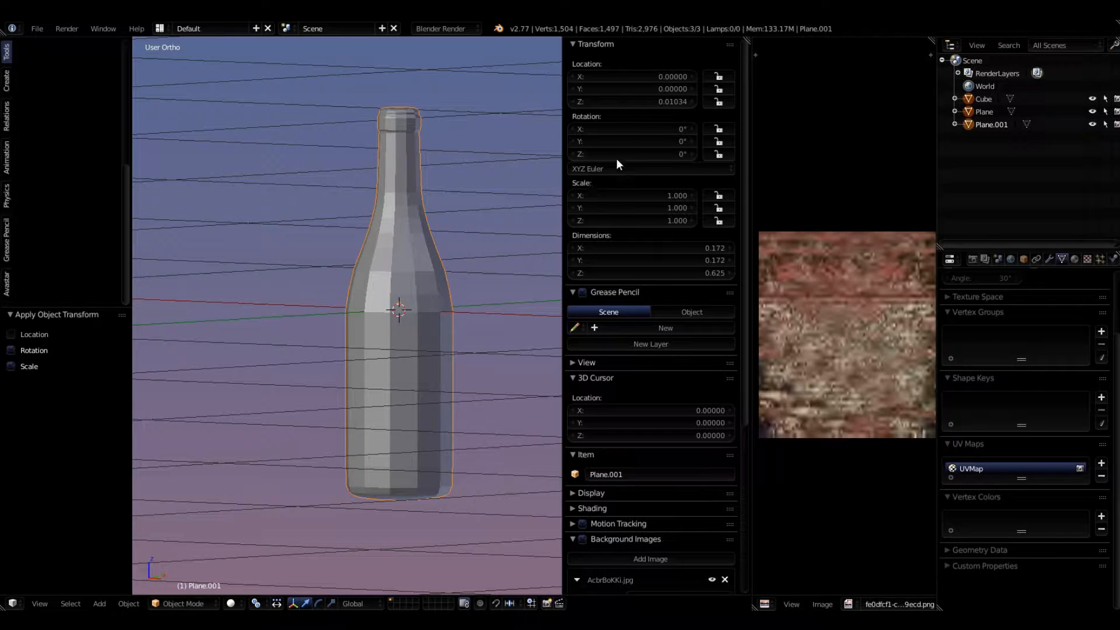
Step: Unwrap the entire bottle mesh again with its applied rotation and scale
key(Tab)
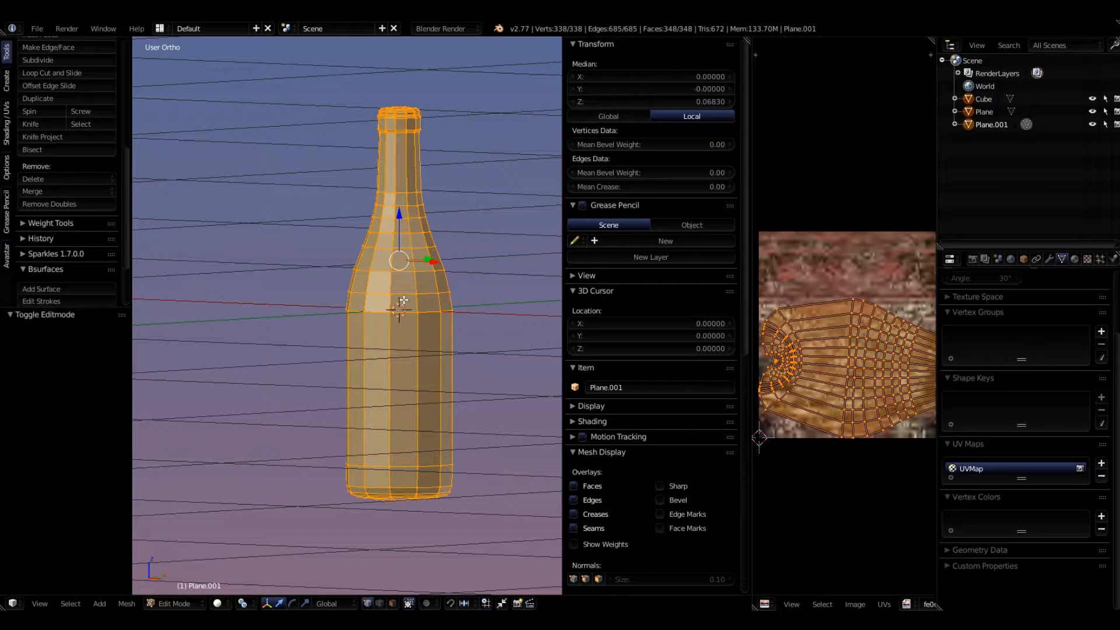
key(u)
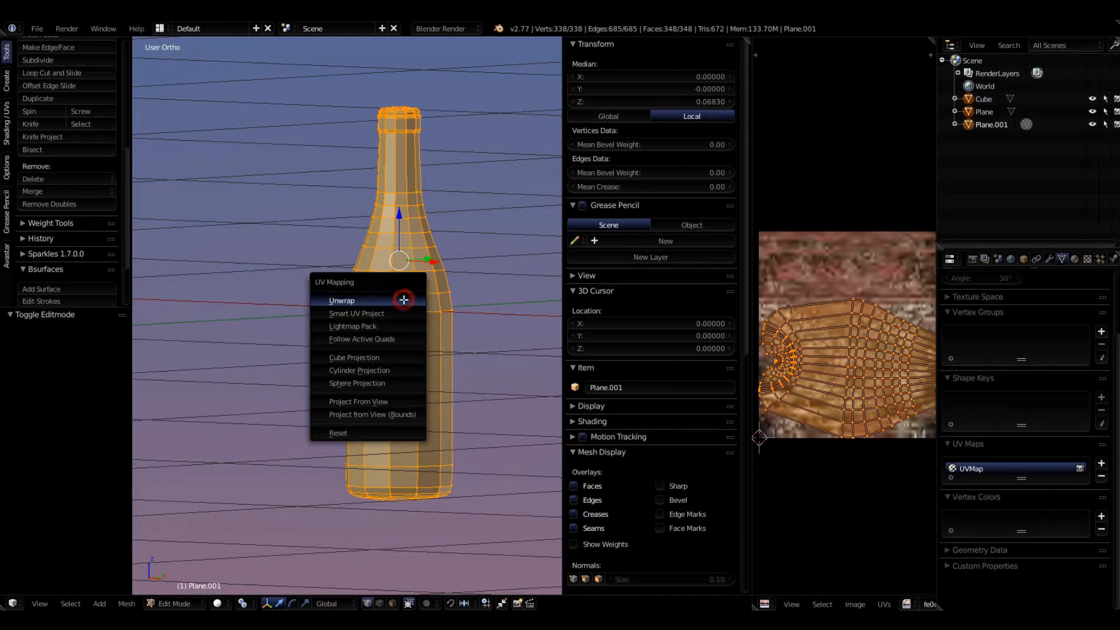
click(402, 298)
Step: Examine the new UV layout, especially the point where the cap's edges converge
scroll(847, 370, up, 1)
middle_drag(847, 370, 872, 266)
scroll(872, 326, up, 6)
scroll(872, 327, down, 4)
middle_drag(873, 327, 911, 267)
scroll(860, 351, up, 5)
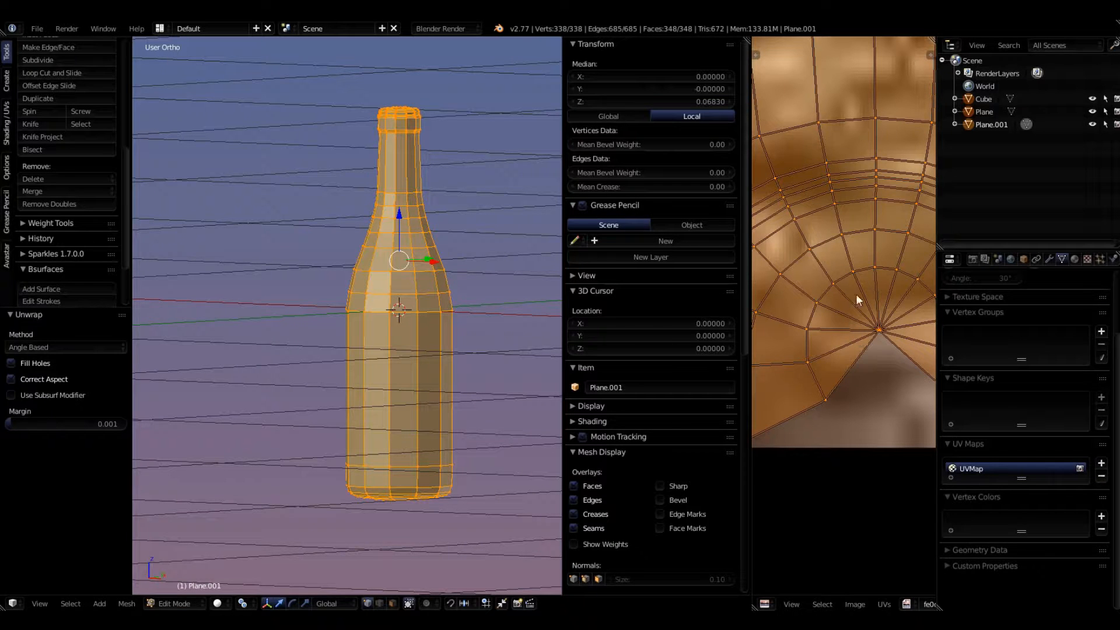
scroll(877, 336, up, 5)
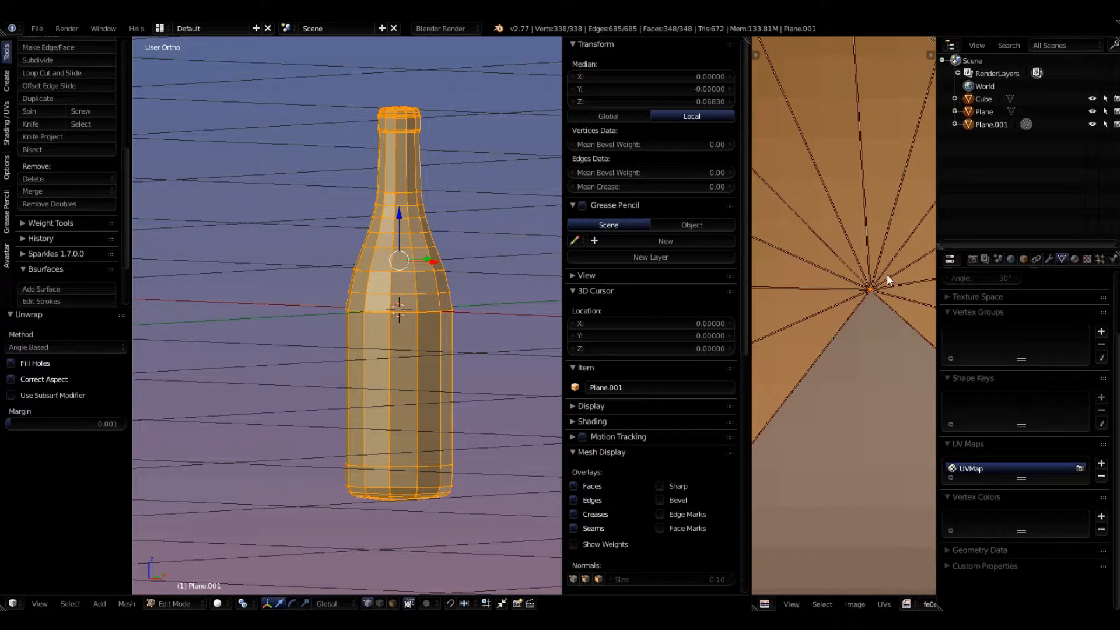
Step: Select the single vertex at the centre of the bottle's top where the radial edges meet
scroll(387, 304, down, 4)
middle_drag(393, 278, 398, 368)
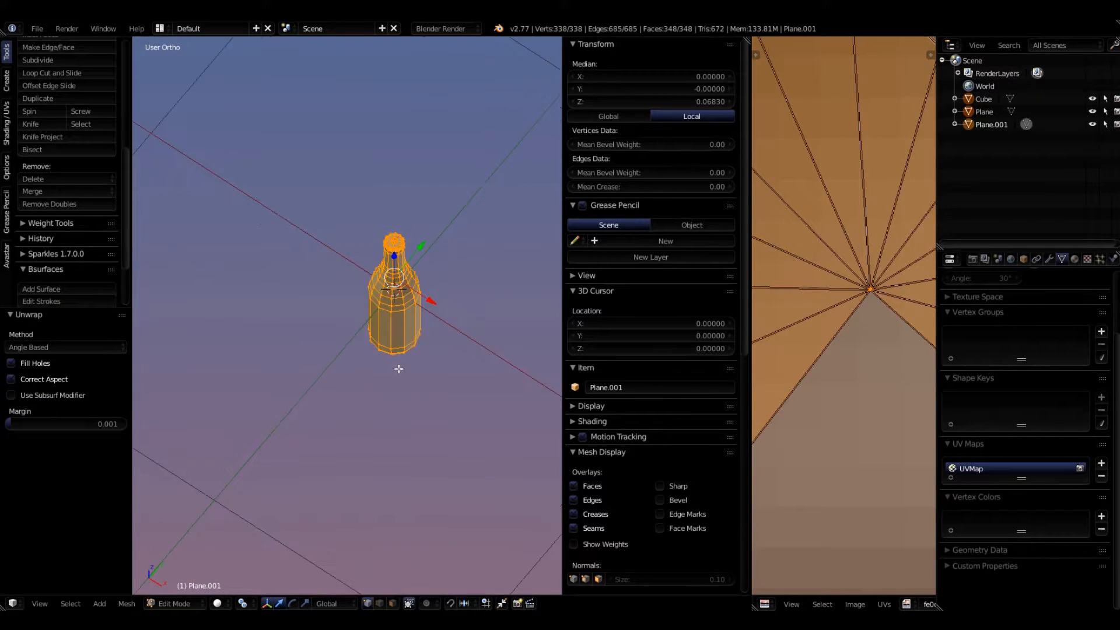
scroll(370, 207, up, 5)
scroll(411, 261, up, 6)
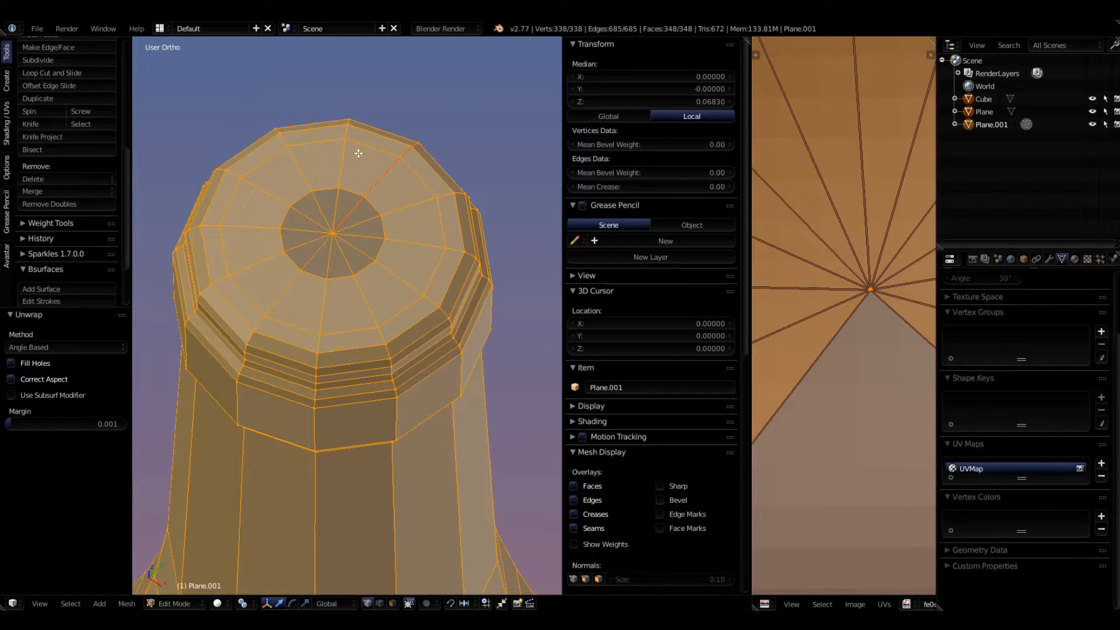
scroll(430, 245, down, 7)
middle_drag(415, 269, 399, 303)
scroll(431, 296, up, 7)
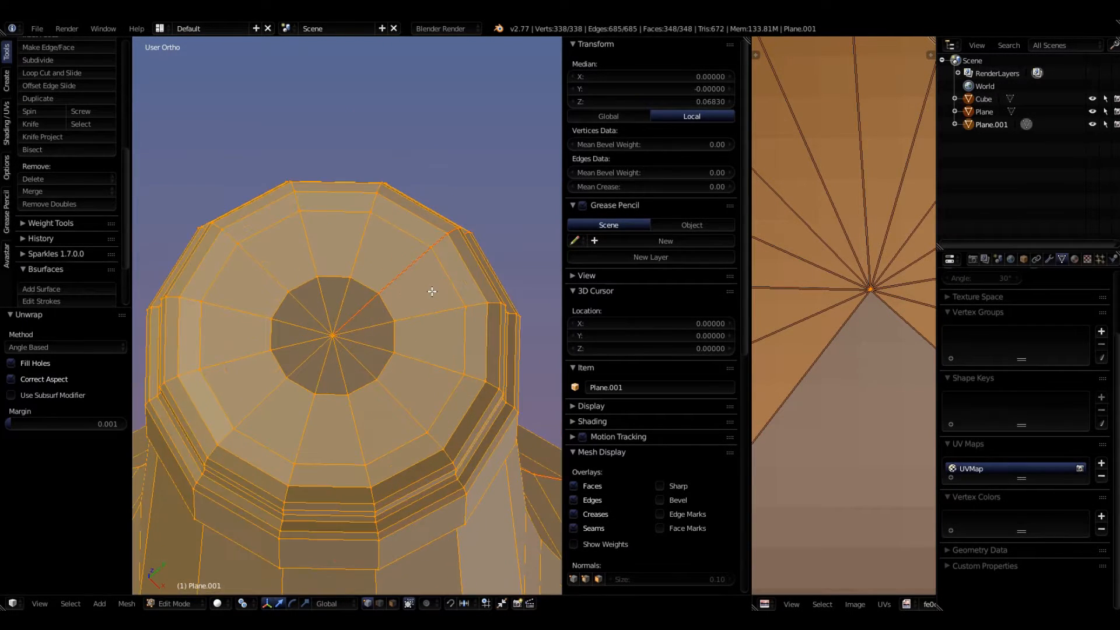
right_click(333, 330)
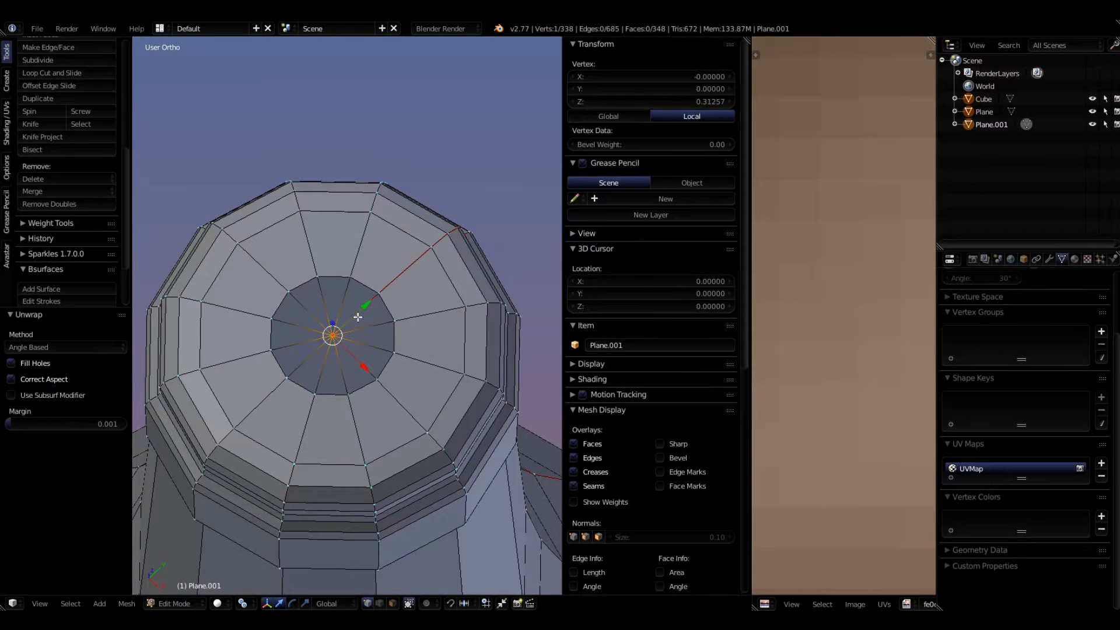
Step: Examine the bottle's top from the front and from above, comparing it with the neck in the reference image
scroll(358, 317, down, 5)
middle_drag(358, 317, 443, 264)
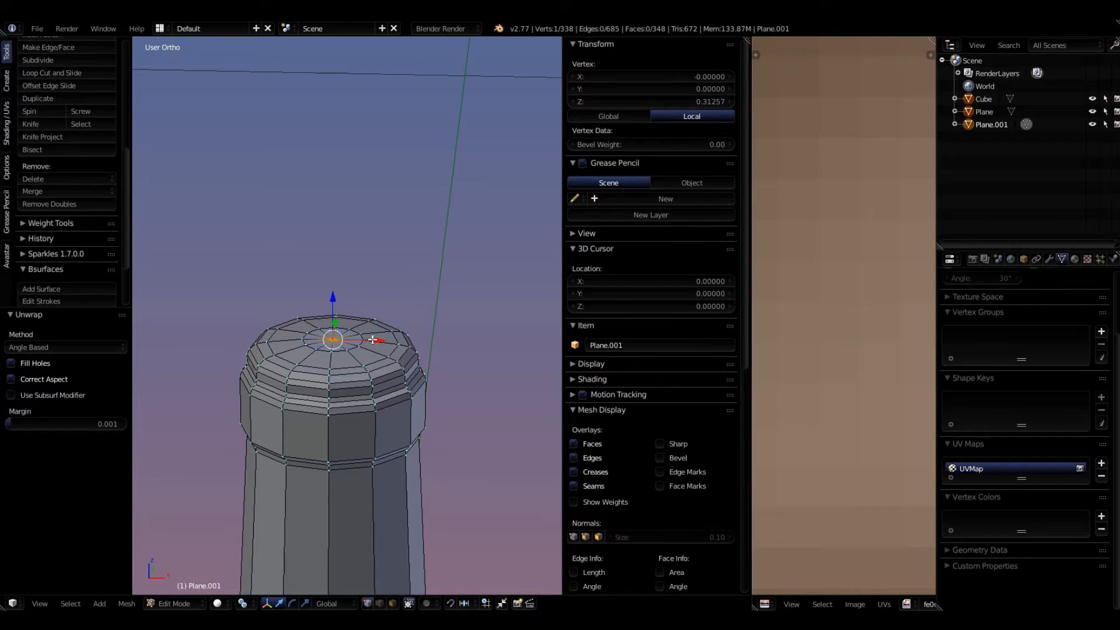
key(KP_1)
scroll(372, 340, down, 9)
scroll(392, 404, up, 2)
middle_drag(483, 484, 397, 497)
key(KP_7)
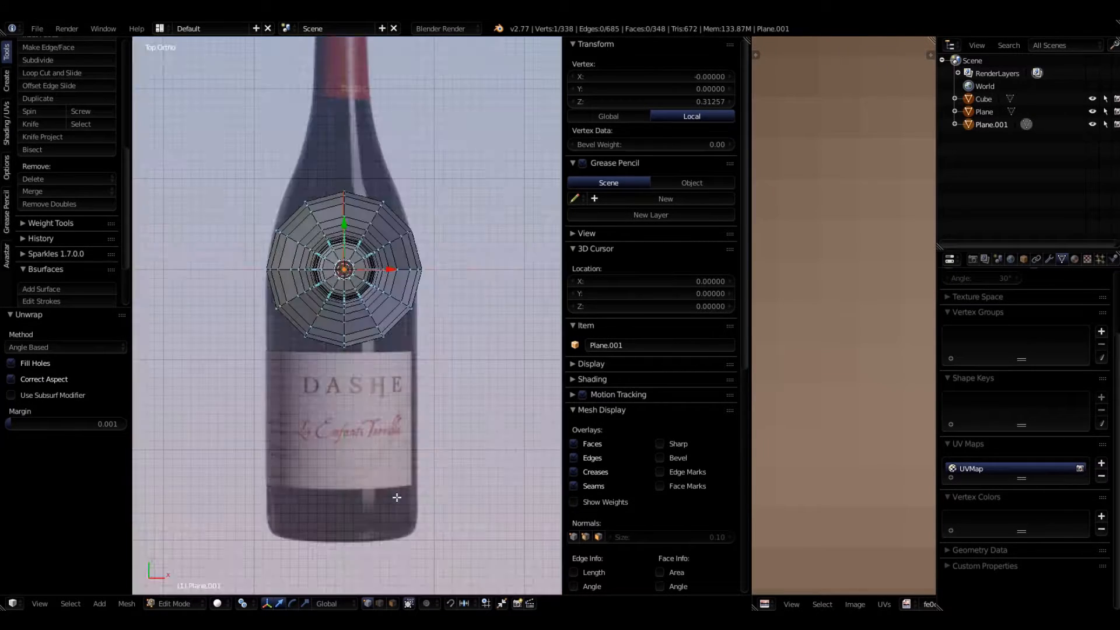
scroll(368, 100, down, 2)
scroll(398, 153, up, 7)
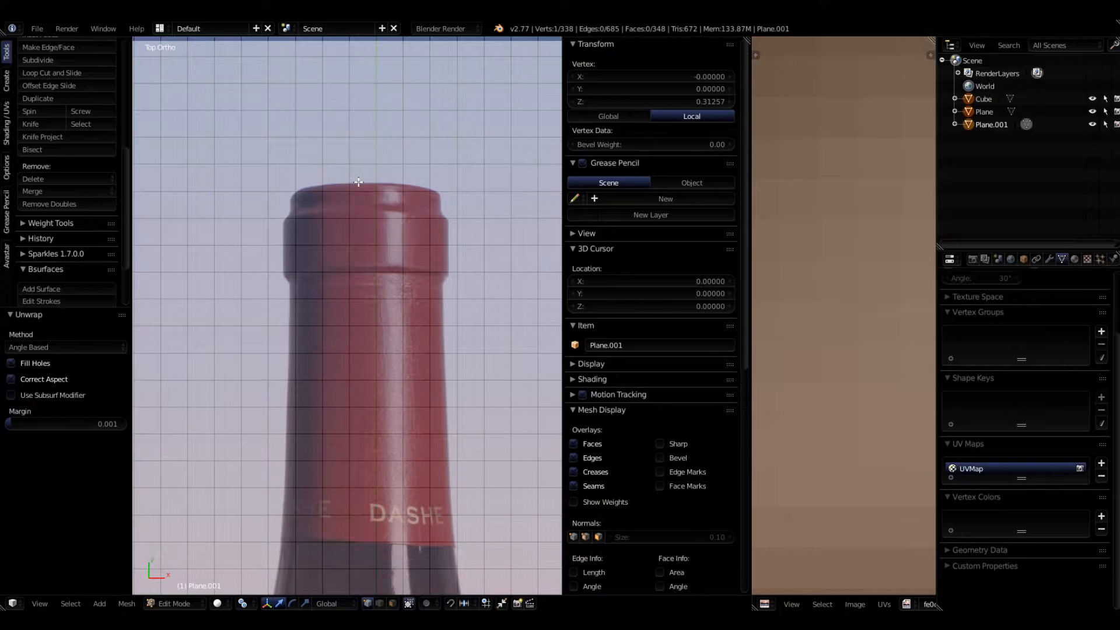
scroll(358, 182, down, 12)
scroll(418, 328, up, 14)
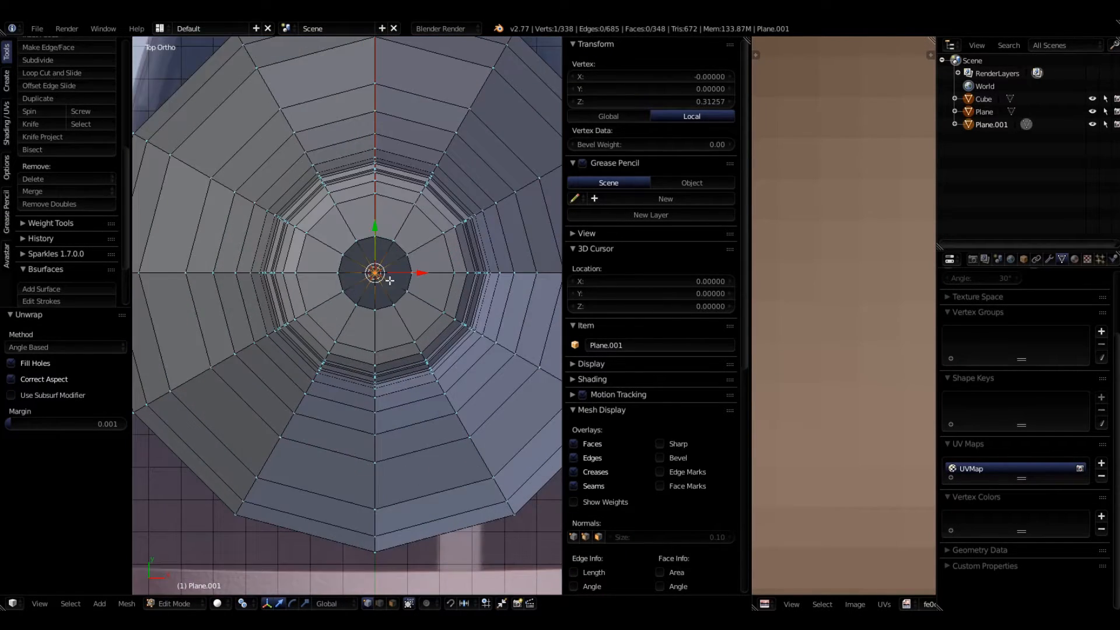
scroll(390, 280, up, 3)
scroll(403, 310, up, 1)
Step: Select the flat faces on the bottle's top by combining the inner ring, the centre vertex and the next outer ring
middle_drag(403, 367, 383, 276)
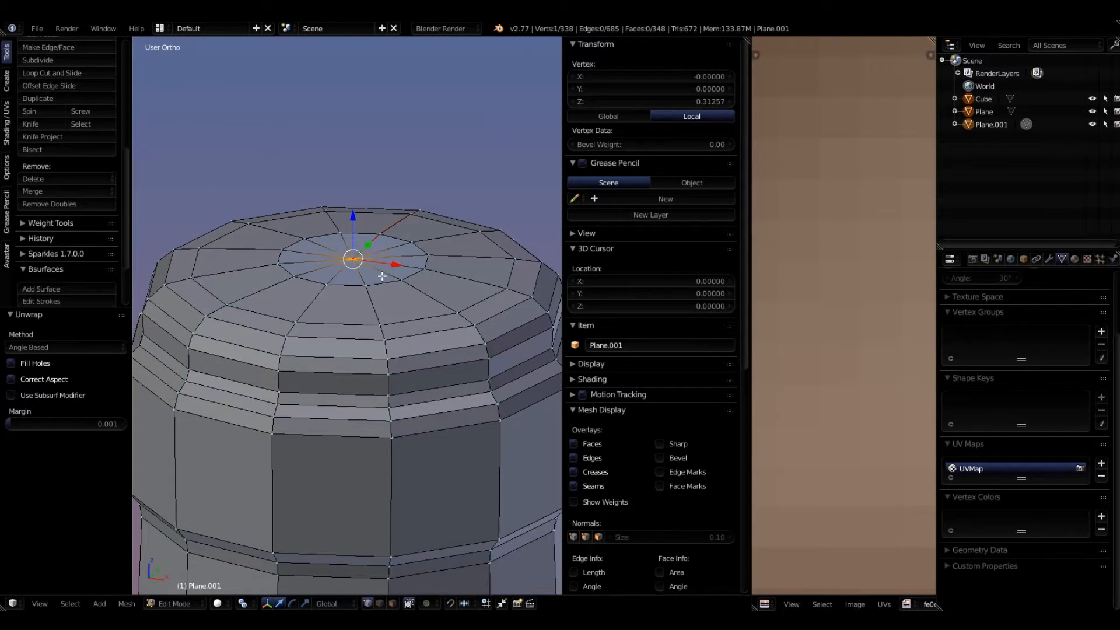
scroll(382, 276, up, 2)
alt+right_click(368, 288)
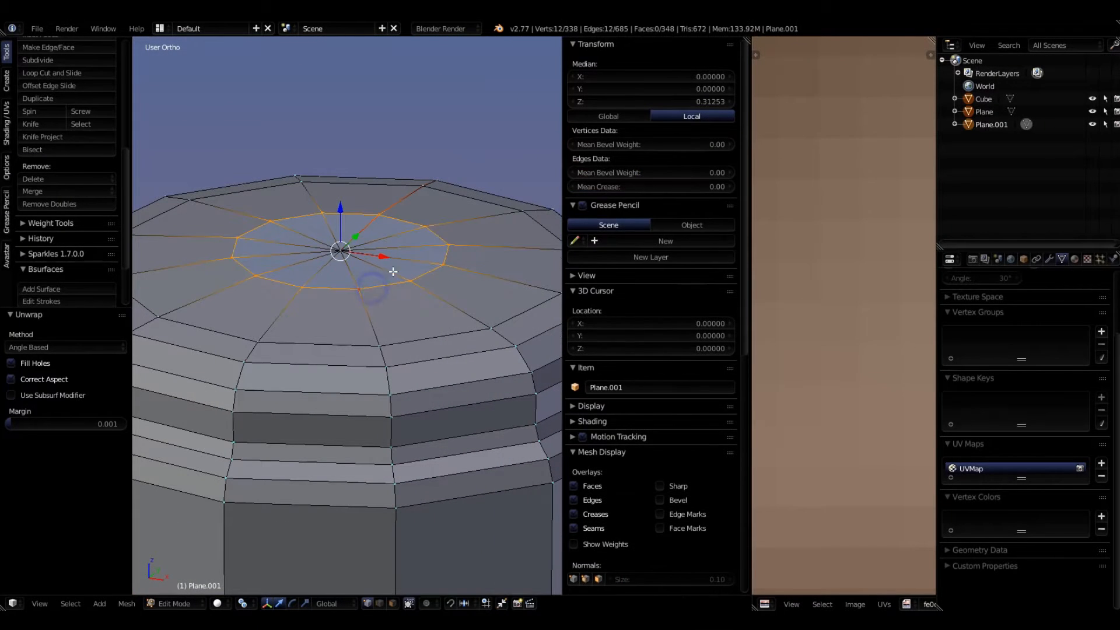
shift+right_click(340, 251)
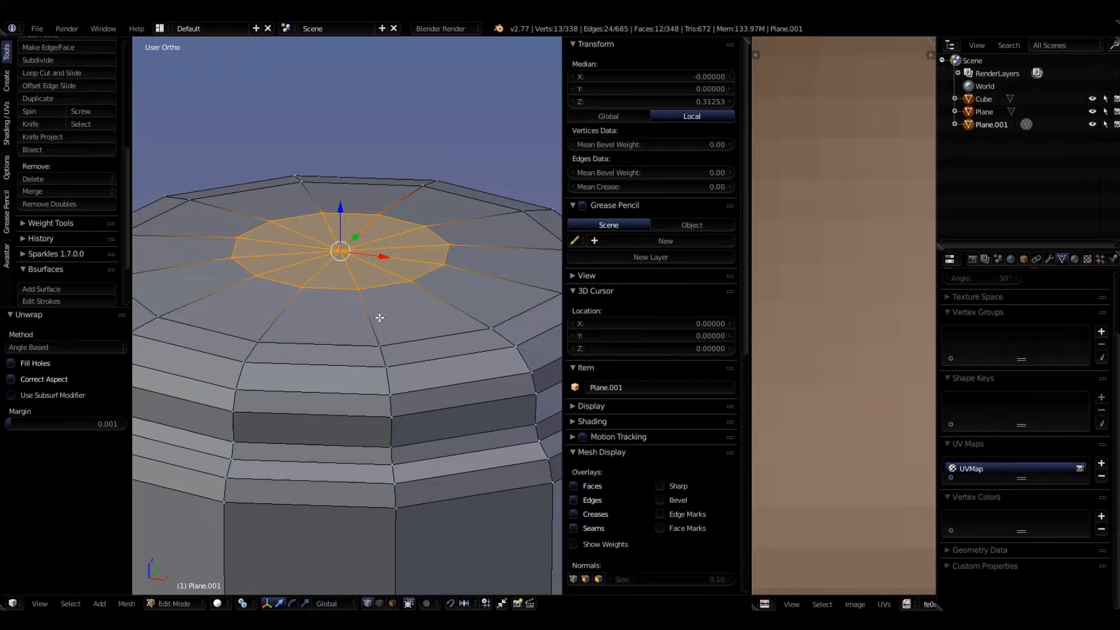
alt+shift+right_click(416, 343)
scroll(415, 342, down, 5)
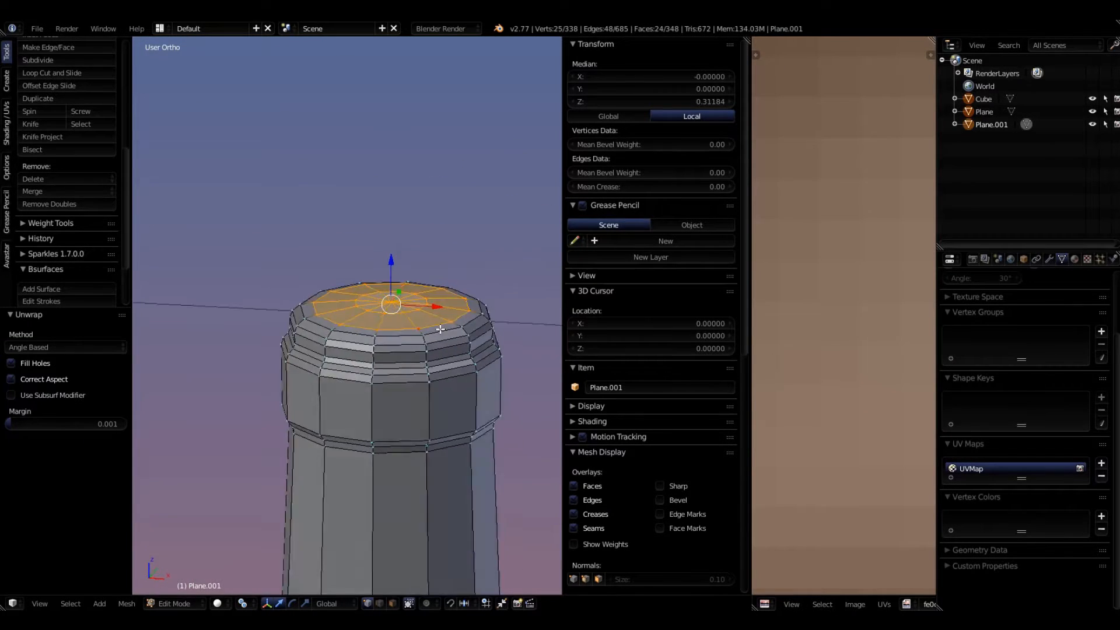
scroll(415, 304, up, 5)
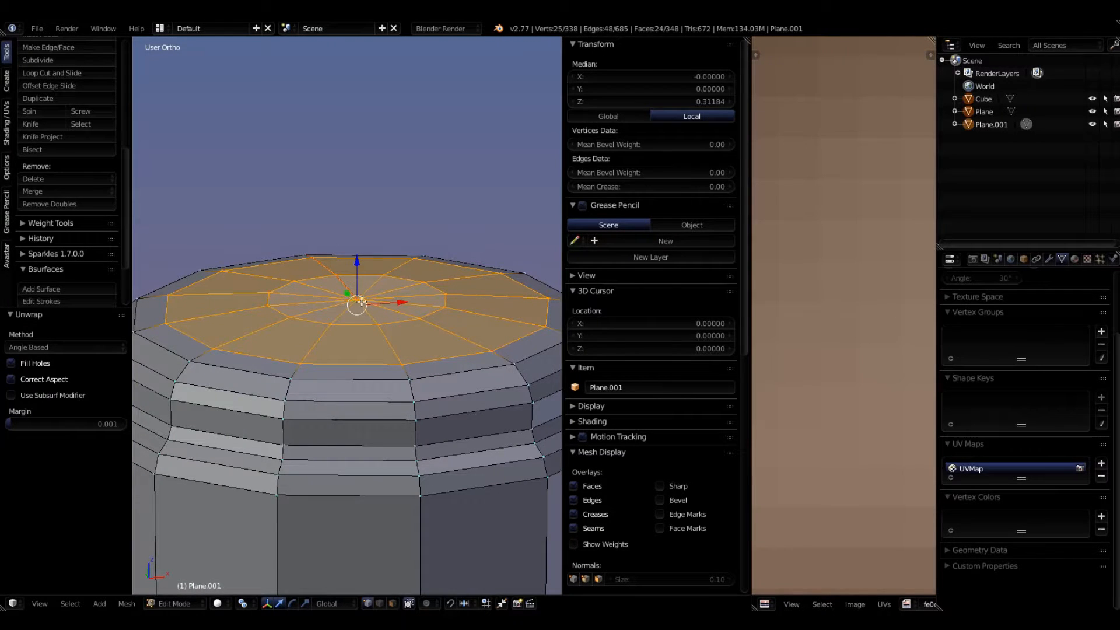
scroll(361, 302, down, 6)
middle_drag(360, 302, 375, 375)
scroll(408, 320, up, 5)
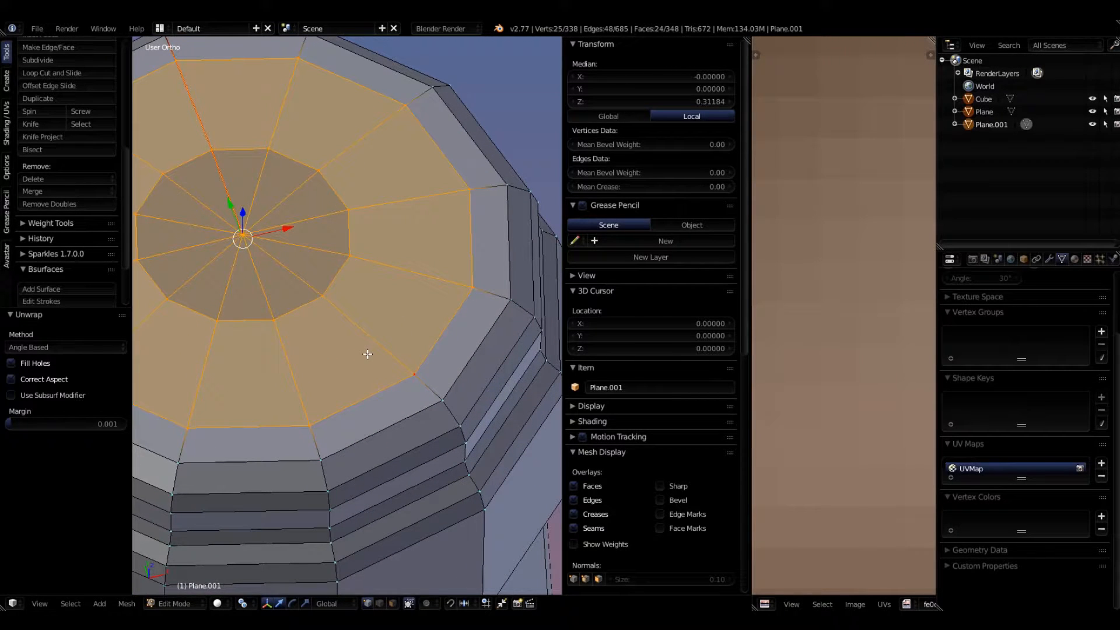
key(a)
scroll(368, 353, down, 3)
scroll(254, 188, up, 1)
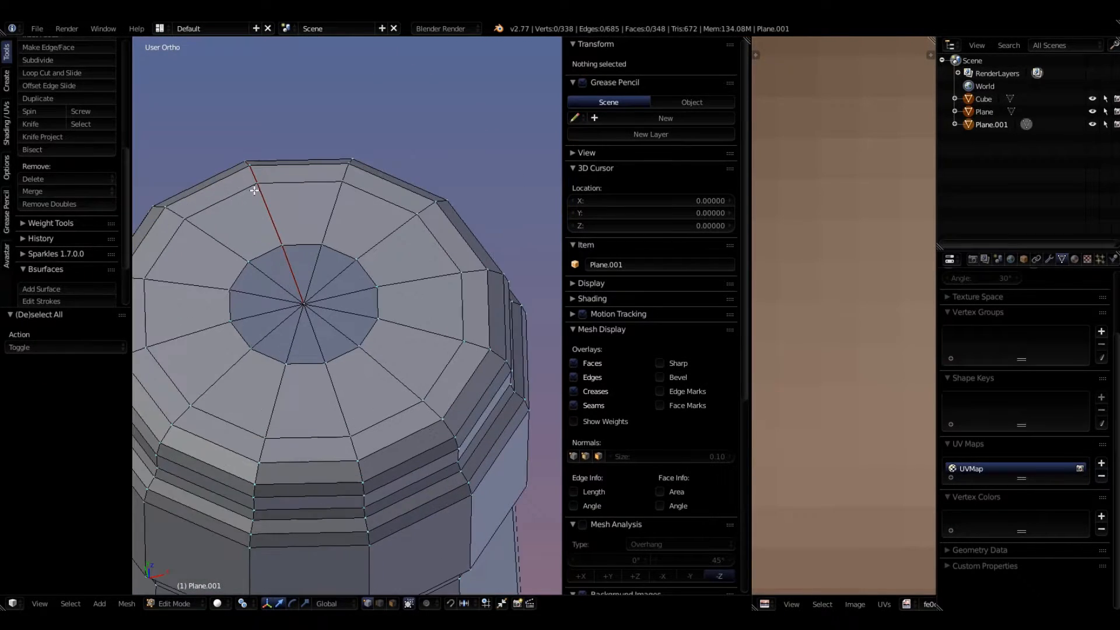
right_click(257, 175)
shift+right_click(303, 303)
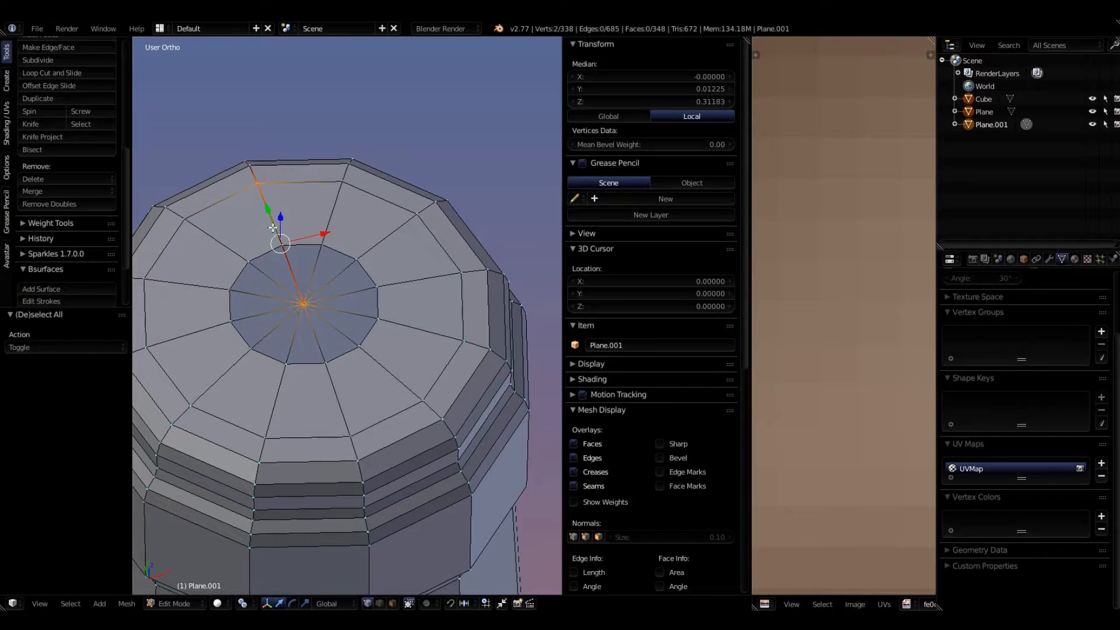
scroll(303, 292, up, 3)
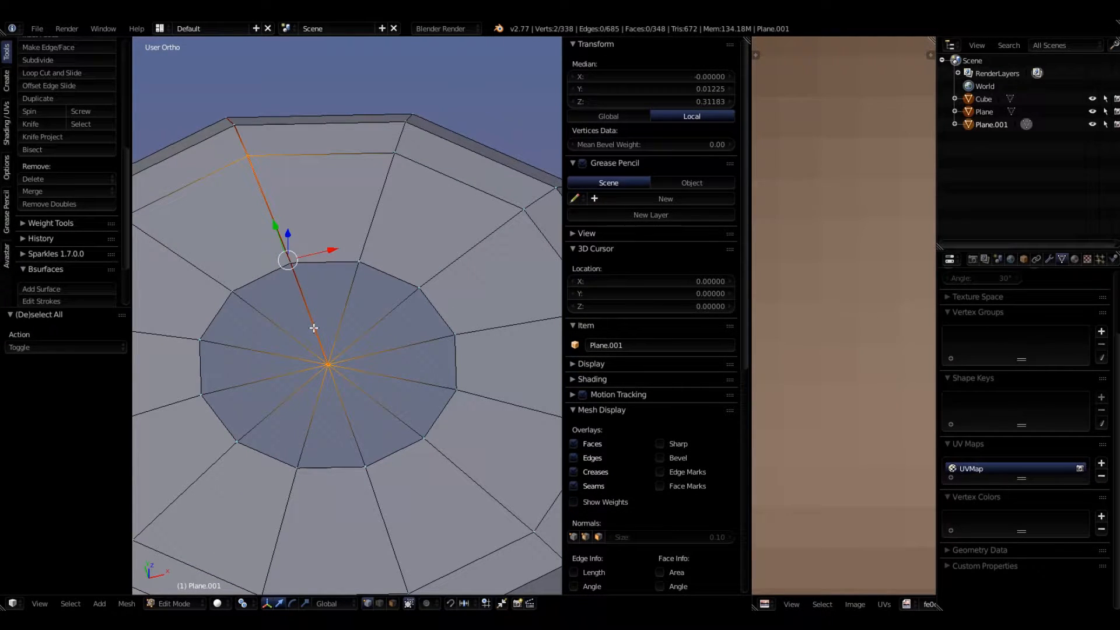
Step: Switch to edge selection and clear the seam from the outer radial edge on the bottle's flat top
key(ctrl+Tab)
click(265, 341)
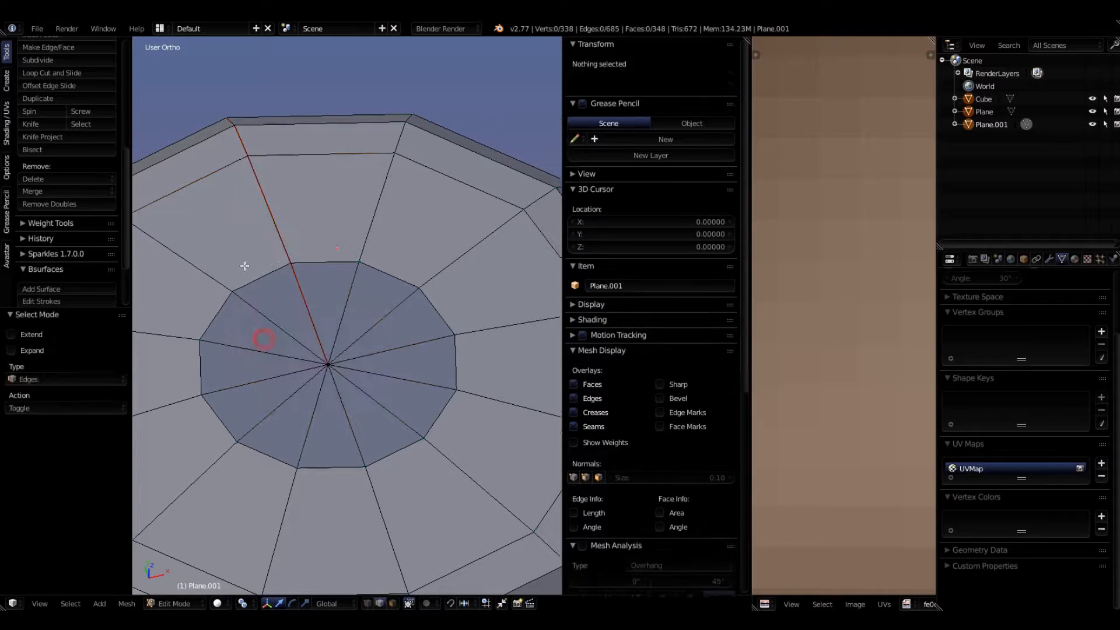
right_click(280, 224)
mouse_move(280, 224)
middle_down()
mouse_move(282, 257)
mouse_move(285, 239)
middle_up()
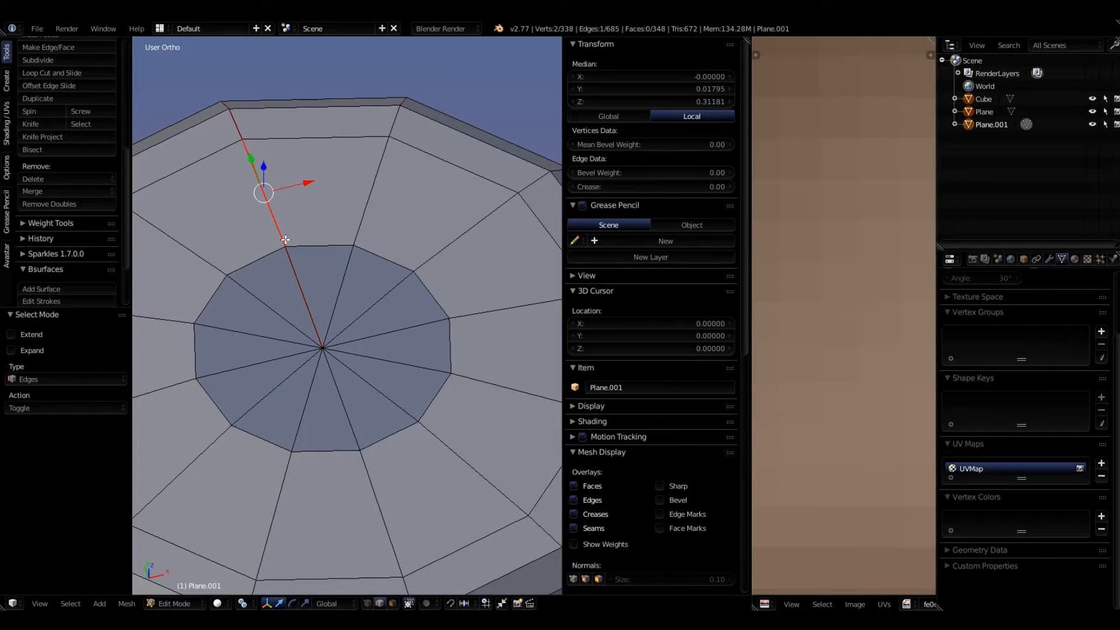
key(ctrl+e)
click(249, 250)
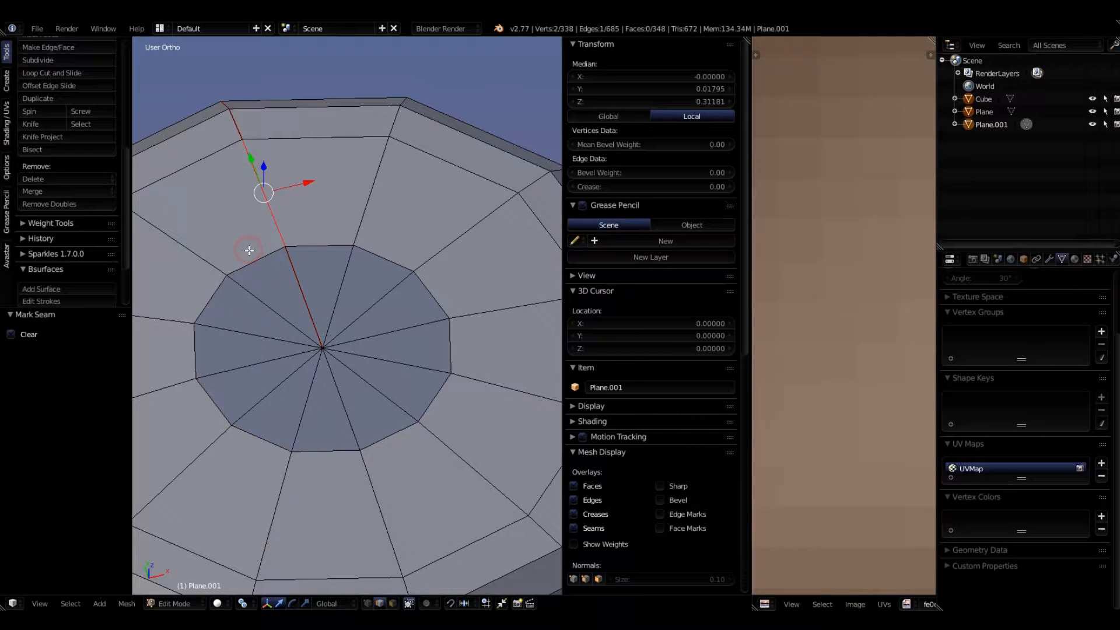
key(a)
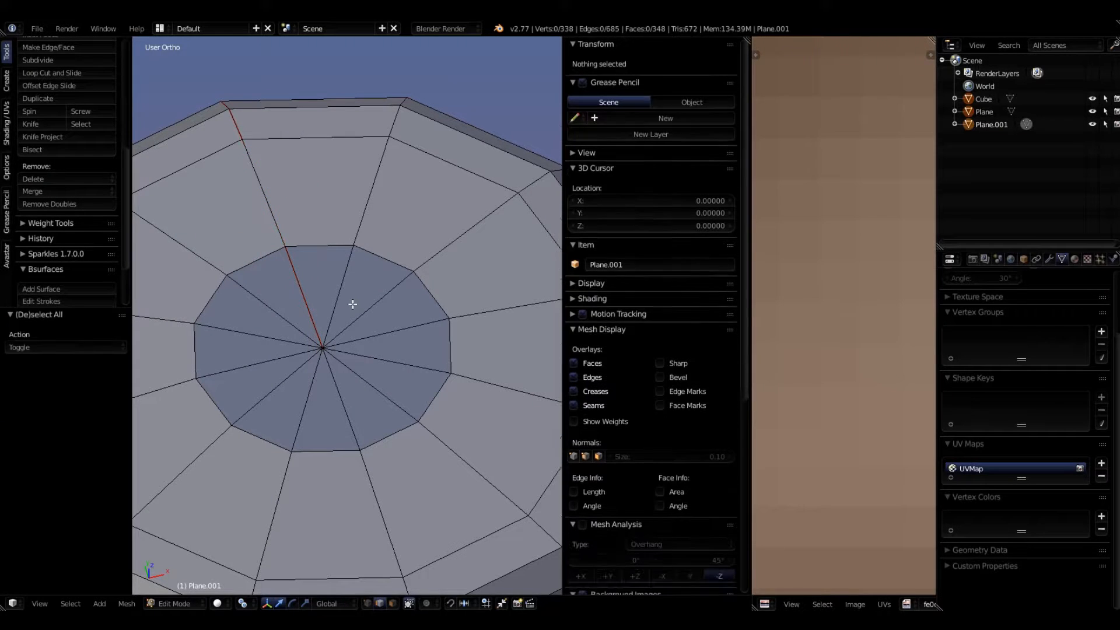
Step: Clear the seam from the inner radial edge that runs to the centre of the bottle's top
right_click(304, 298)
key(ctrl+e)
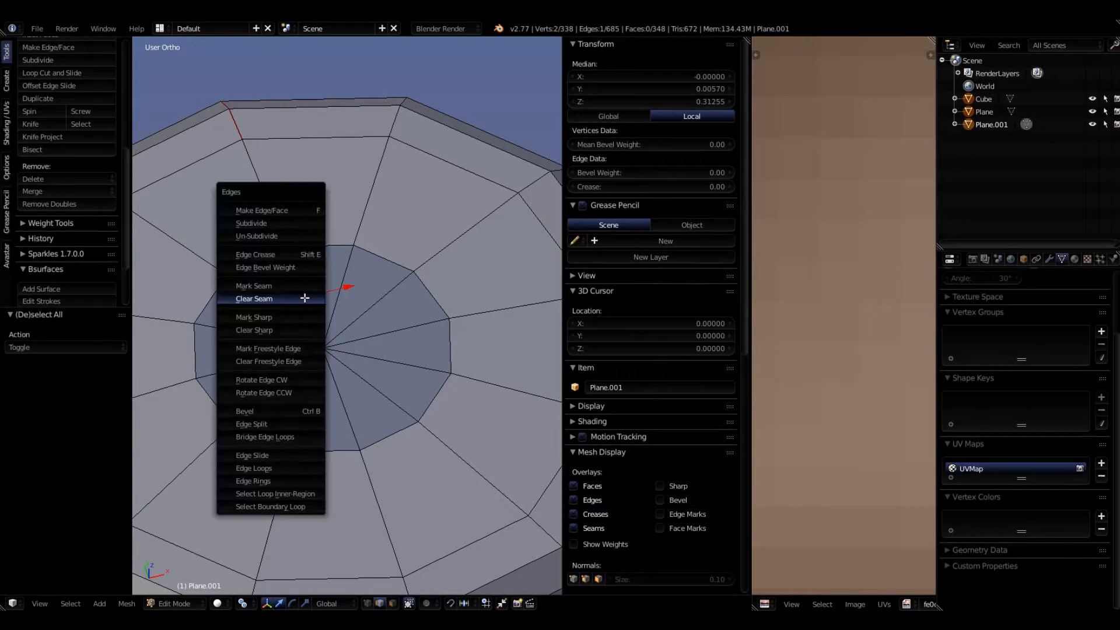
click(304, 297)
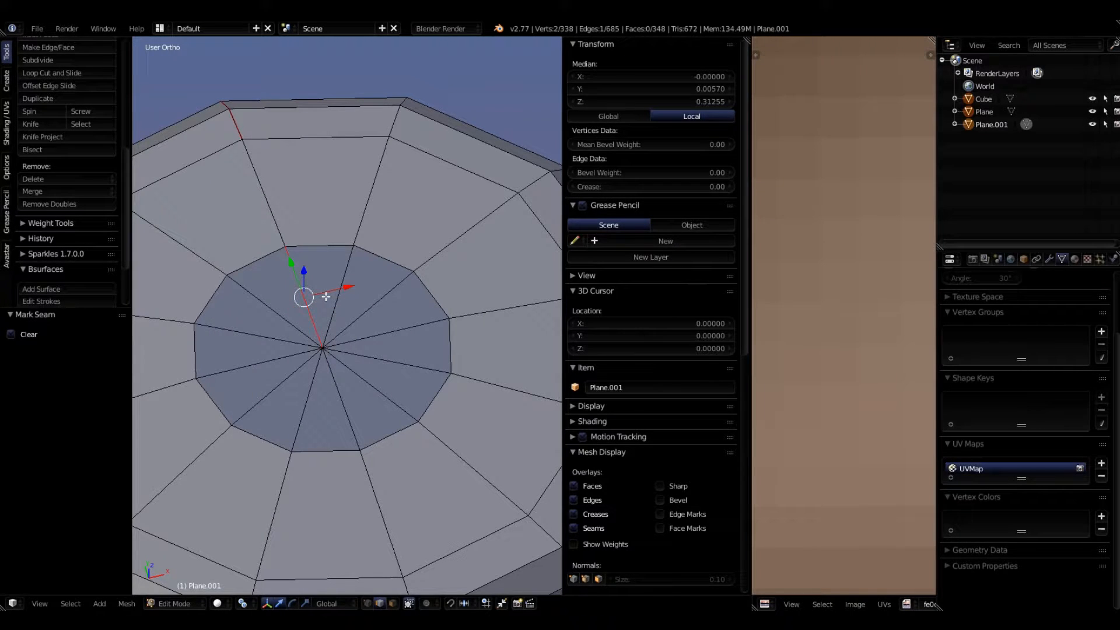
key(a)
Step: Select the outer and inner edge rings of the bottle's flat top together
scroll(229, 236, down, 4)
middle_drag(228, 236, 234, 182)
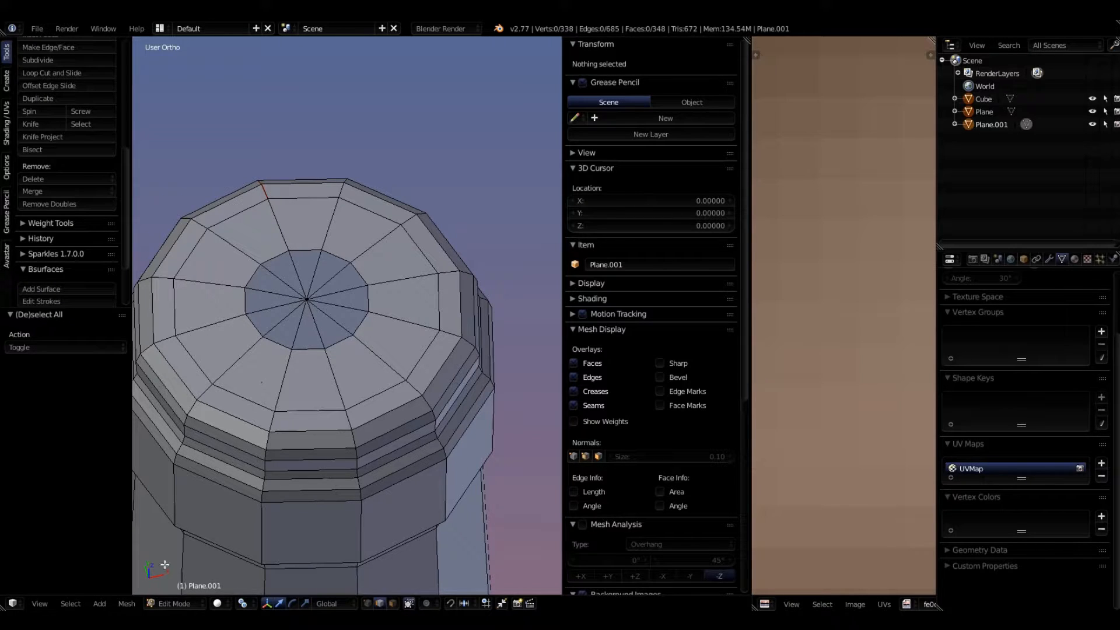
alt+right_click(305, 294)
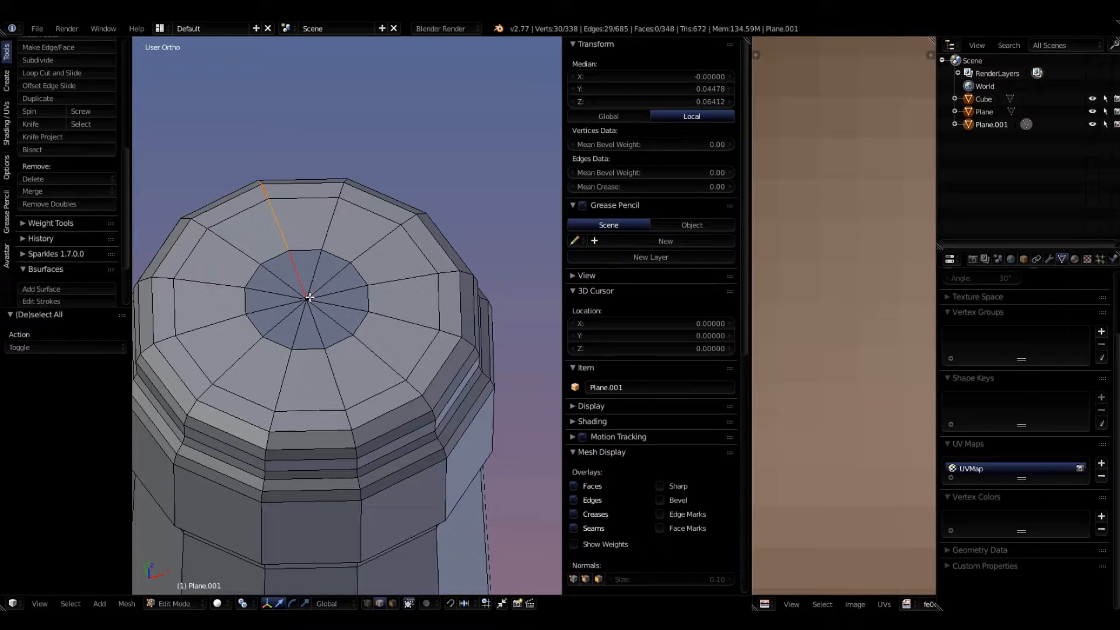
alt+right_click(312, 295)
alt+right_click(438, 303)
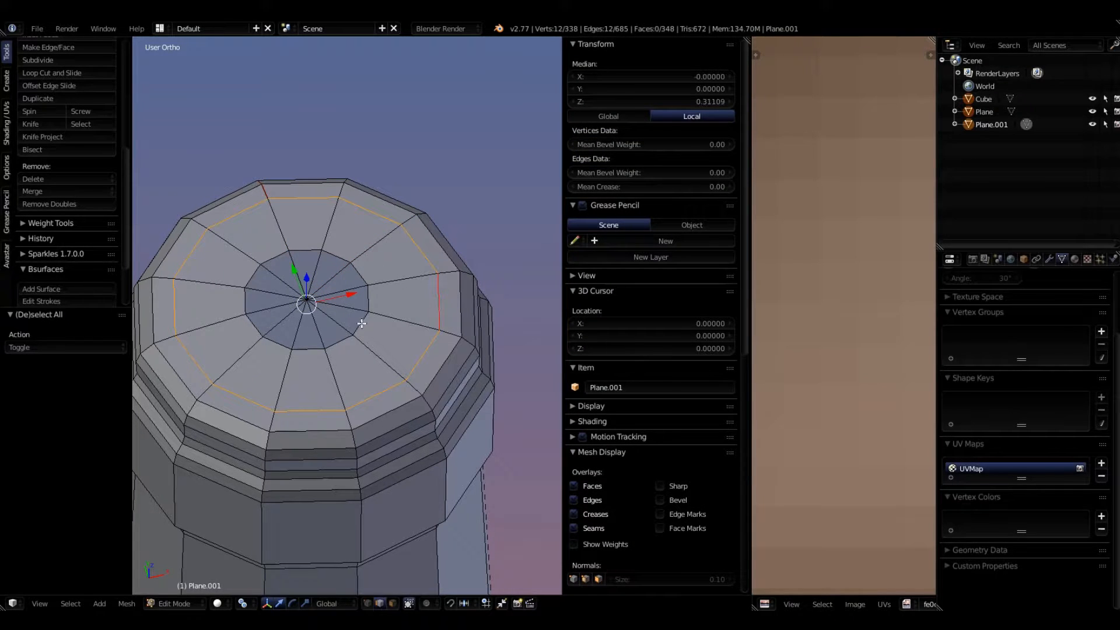
alt+shift+right_click(336, 347)
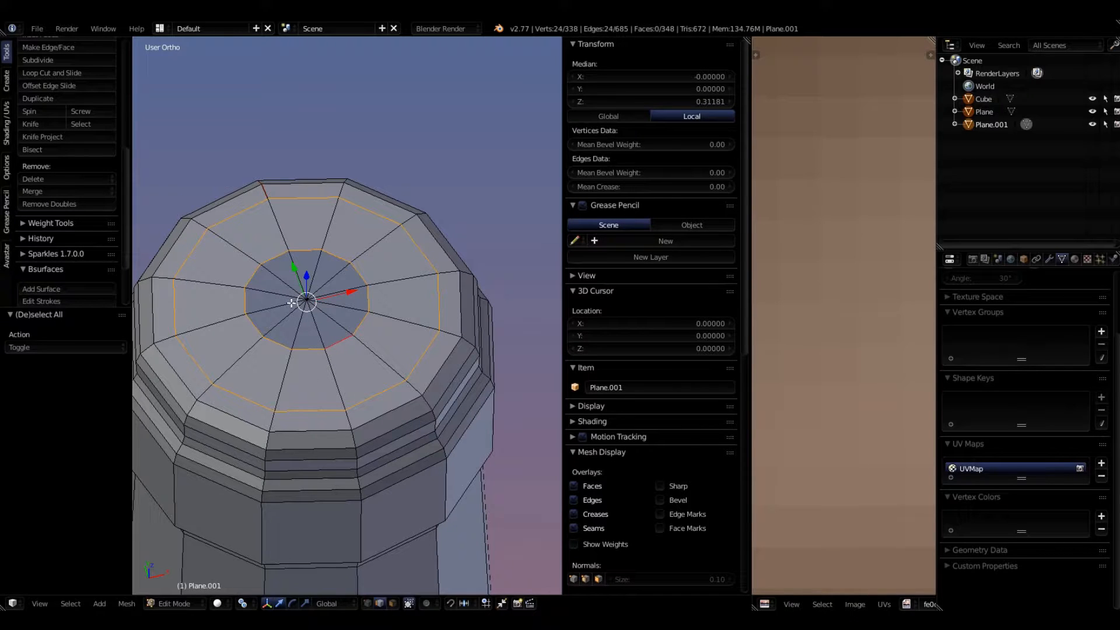
Step: Add radial edges meeting at the top's centre to the selection and switch to vertex selection to include all flat top faces
shift+right_click(310, 296)
shift+right_click(305, 295)
scroll(307, 298, up, 7)
scroll(307, 298, up, 6)
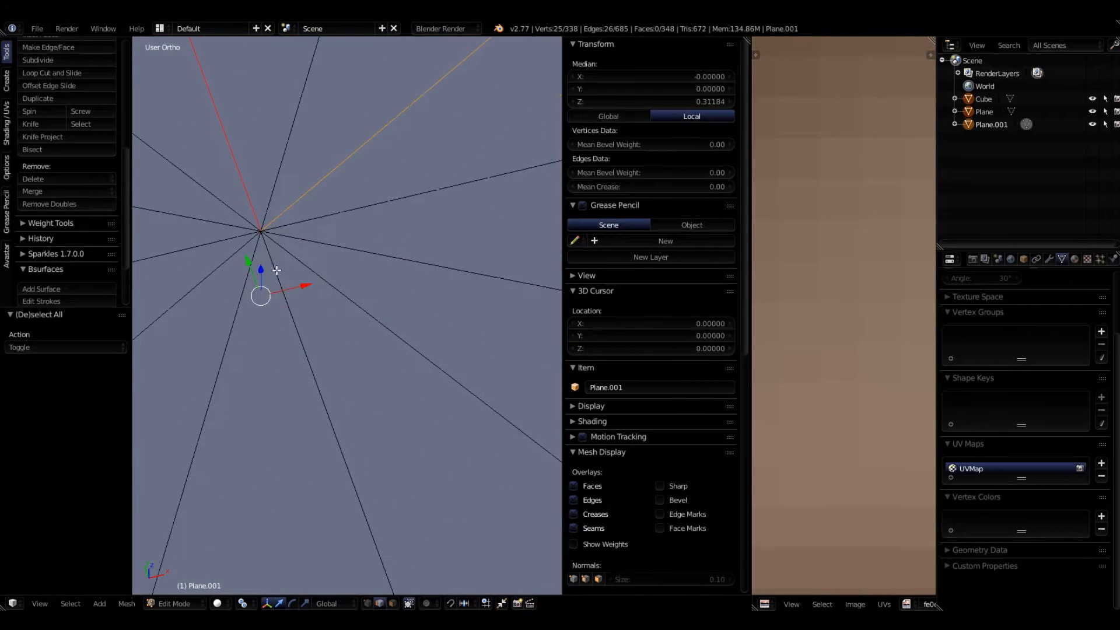
key(ctrl+Tab)
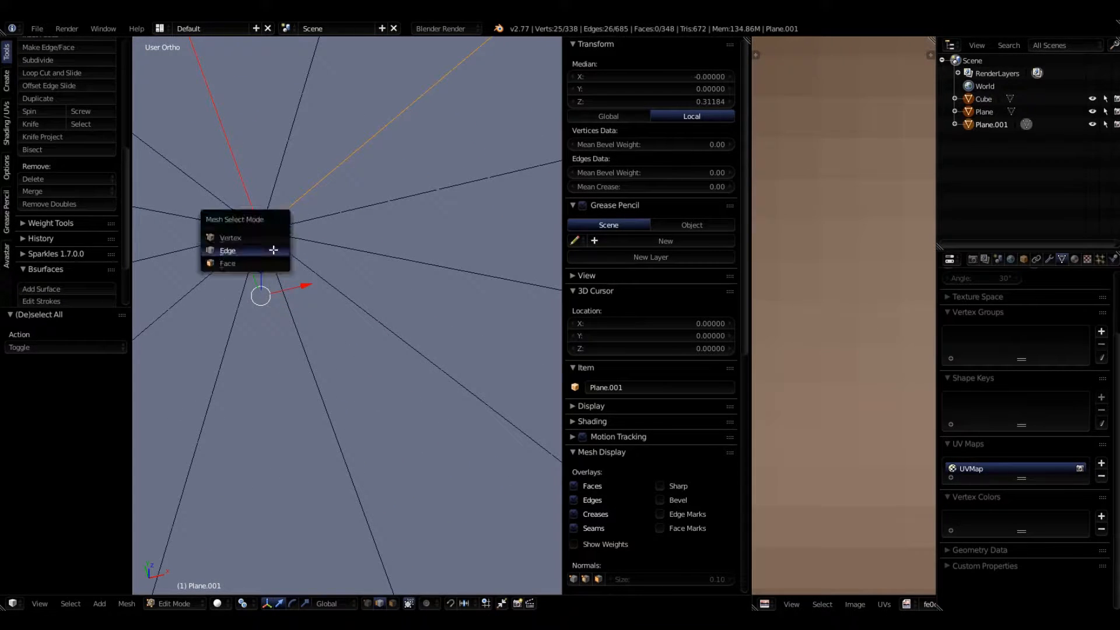
click(243, 236)
scroll(244, 240, down, 9)
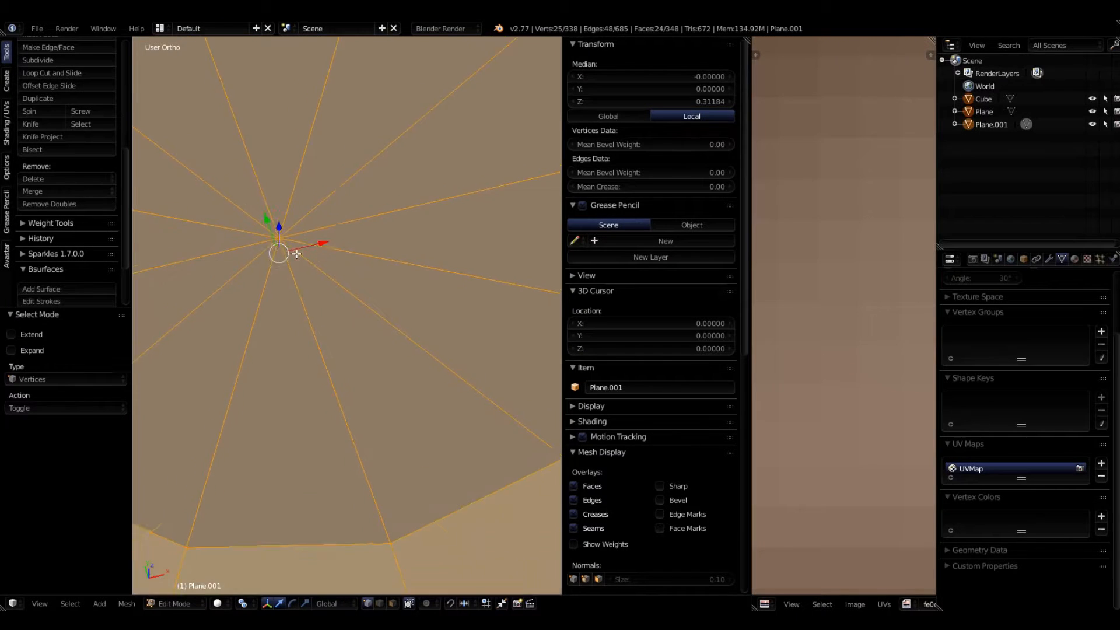
Step: Unwrap the selected top faces with Project From View, using the straight top view
middle_drag(255, 290, 353, 302)
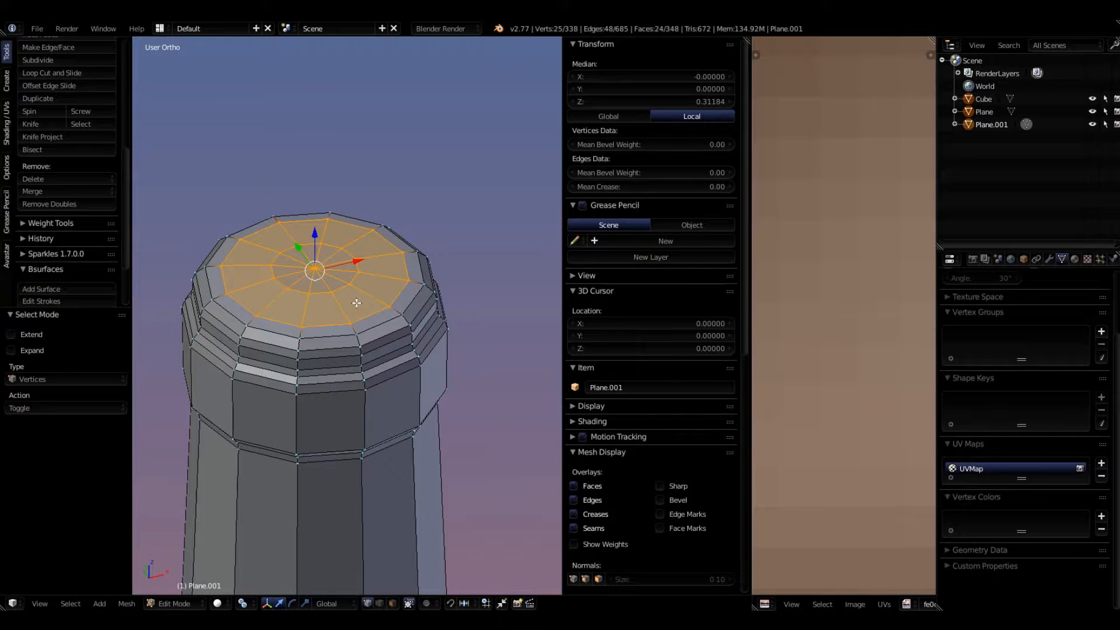
key(KP_7)
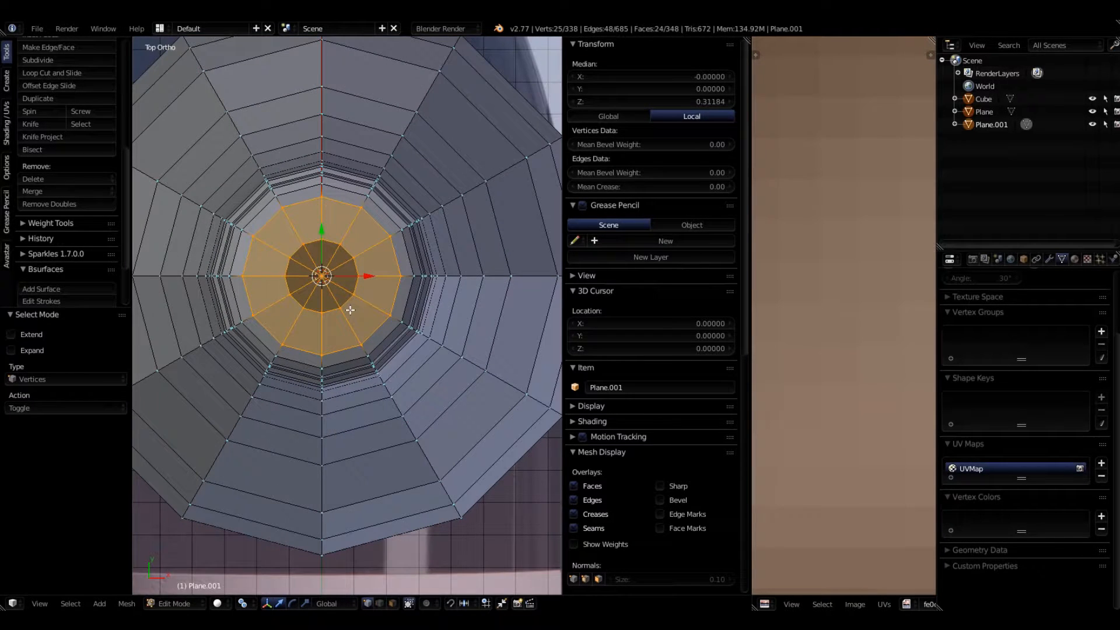
key(u)
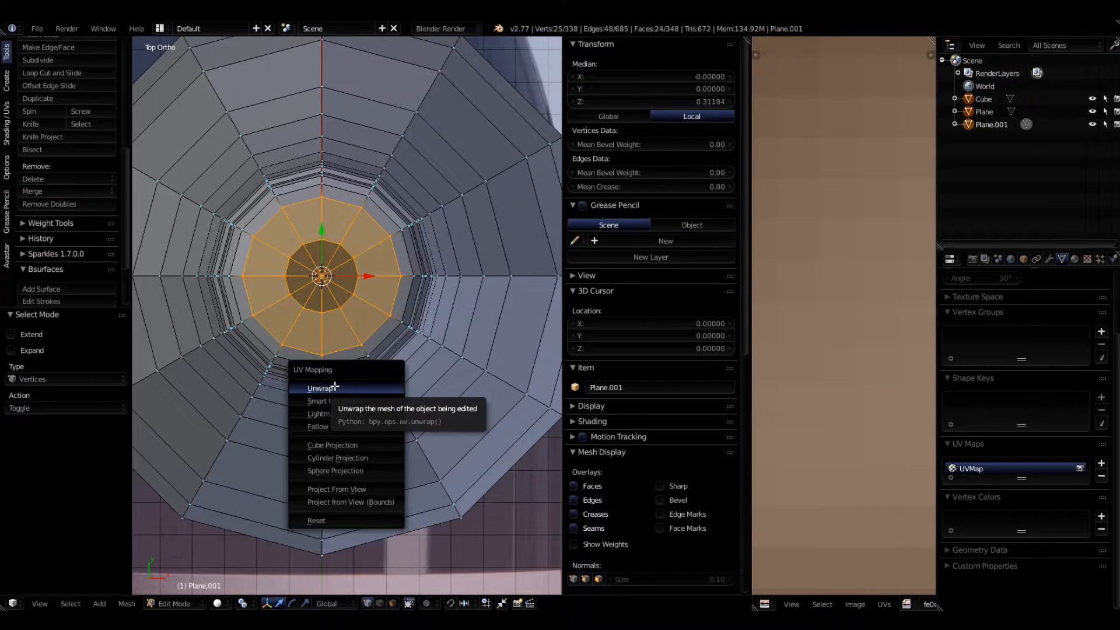
click(329, 491)
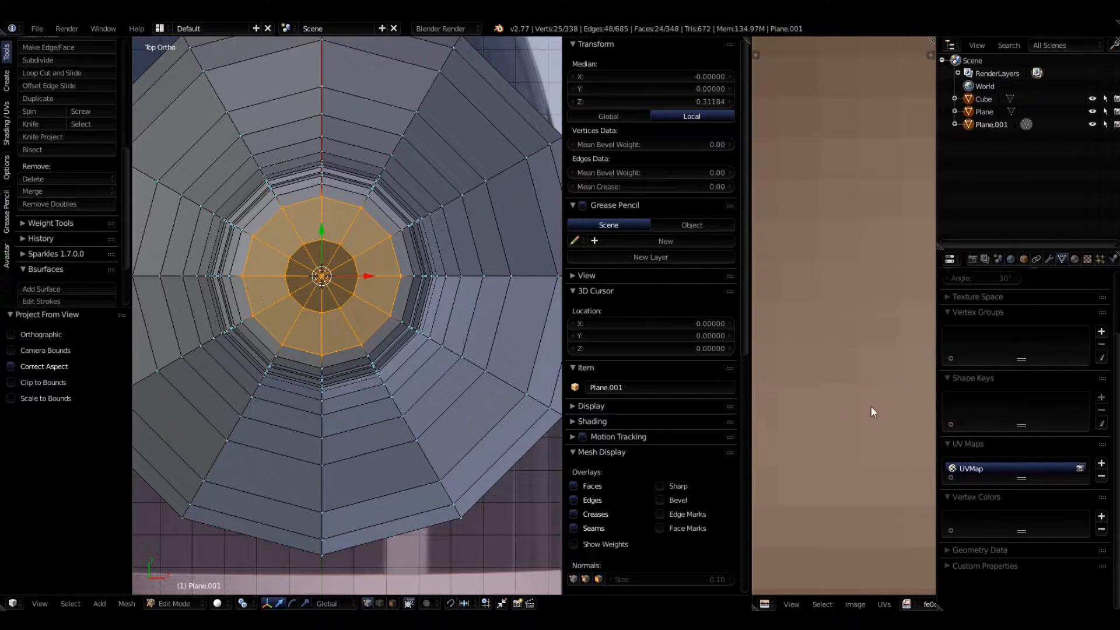
scroll(796, 422, down, 8)
scroll(814, 397, up, 6)
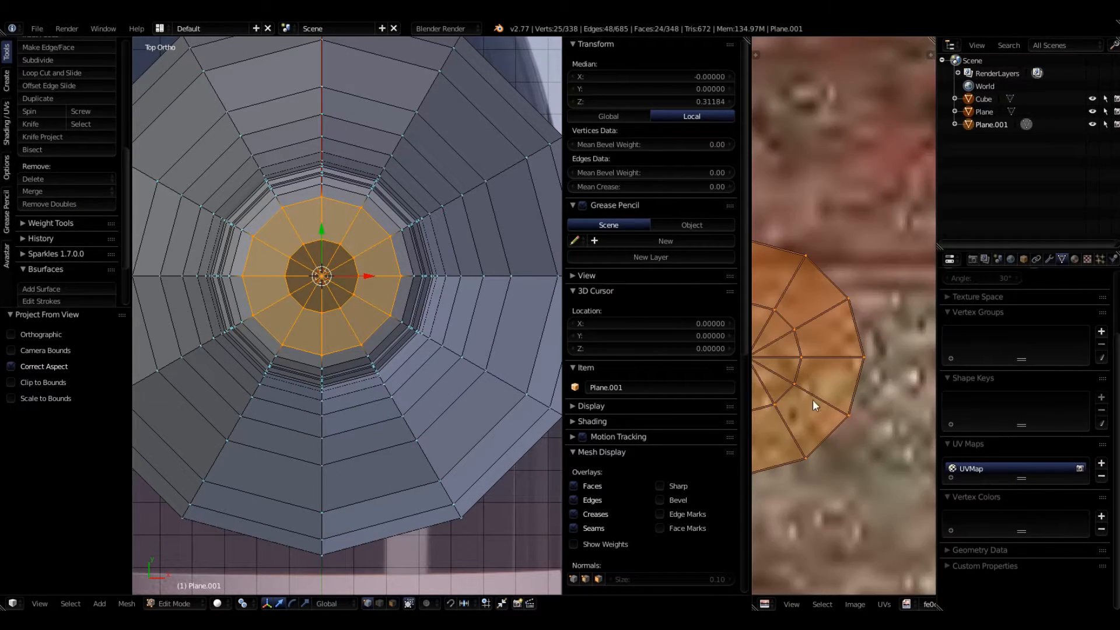
scroll(815, 405, down, 5)
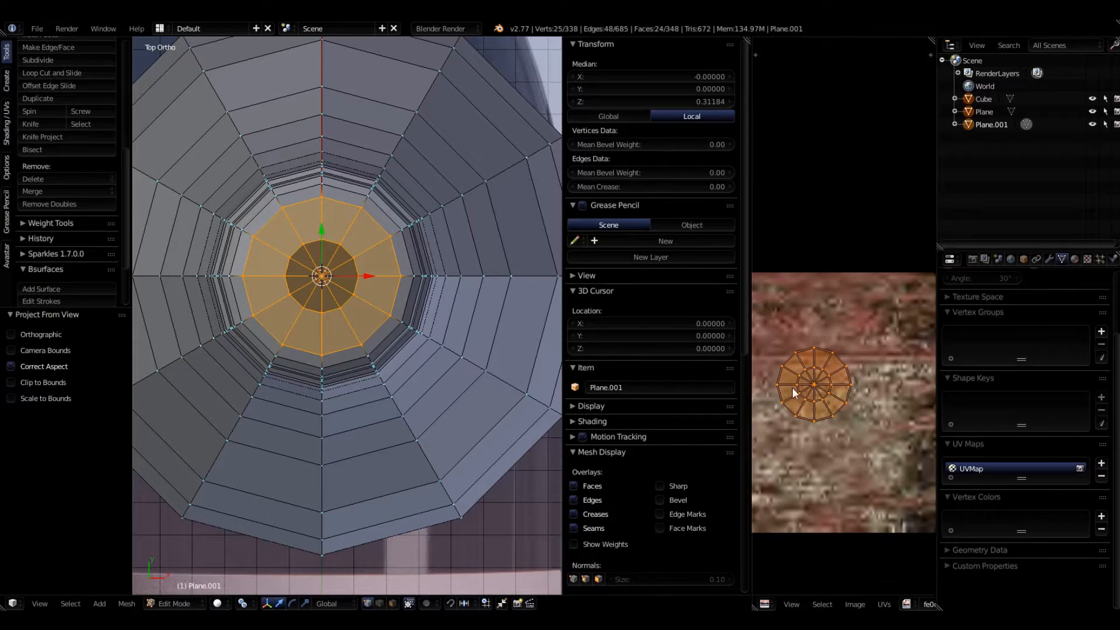
Step: Examine the seam along the bottle's neck and body and the ringed geometry of its underside
scroll(339, 337, down, 1)
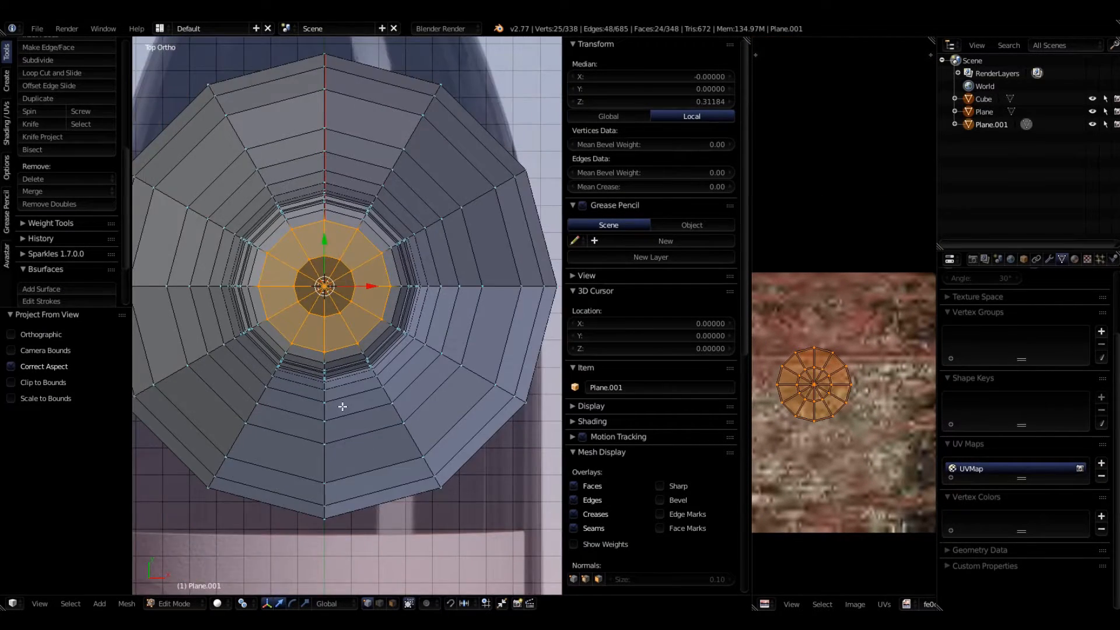
scroll(342, 408, down, 1)
middle_drag(341, 408, 364, 318)
scroll(400, 260, down, 6)
scroll(385, 357, up, 2)
scroll(386, 357, down, 6)
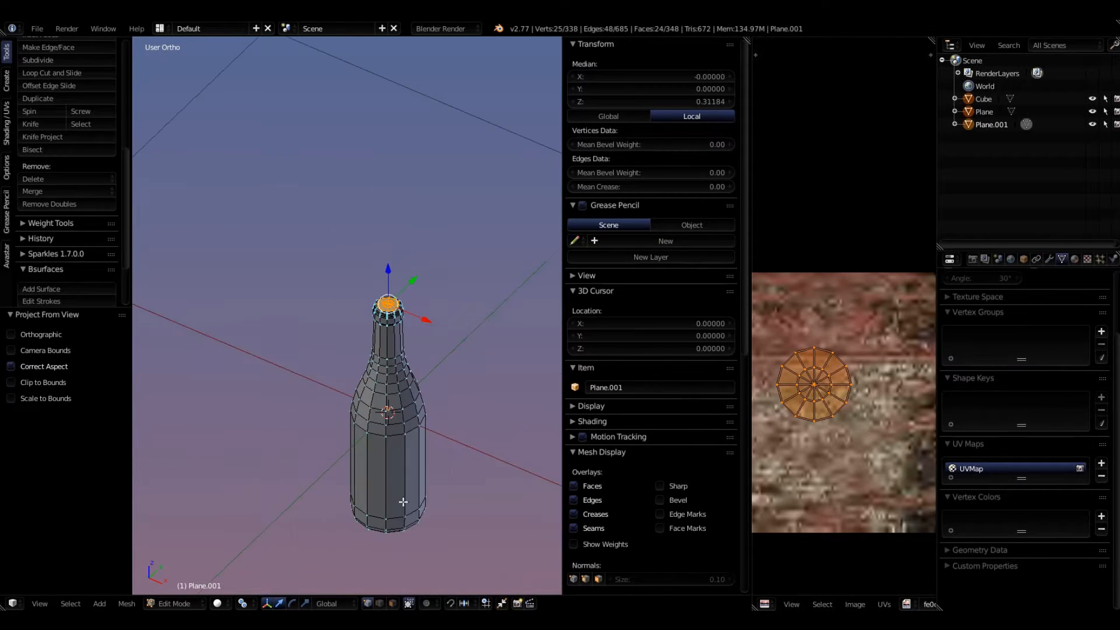
scroll(402, 479, up, 4)
middle_drag(373, 460, 295, 407)
scroll(295, 407, up, 3)
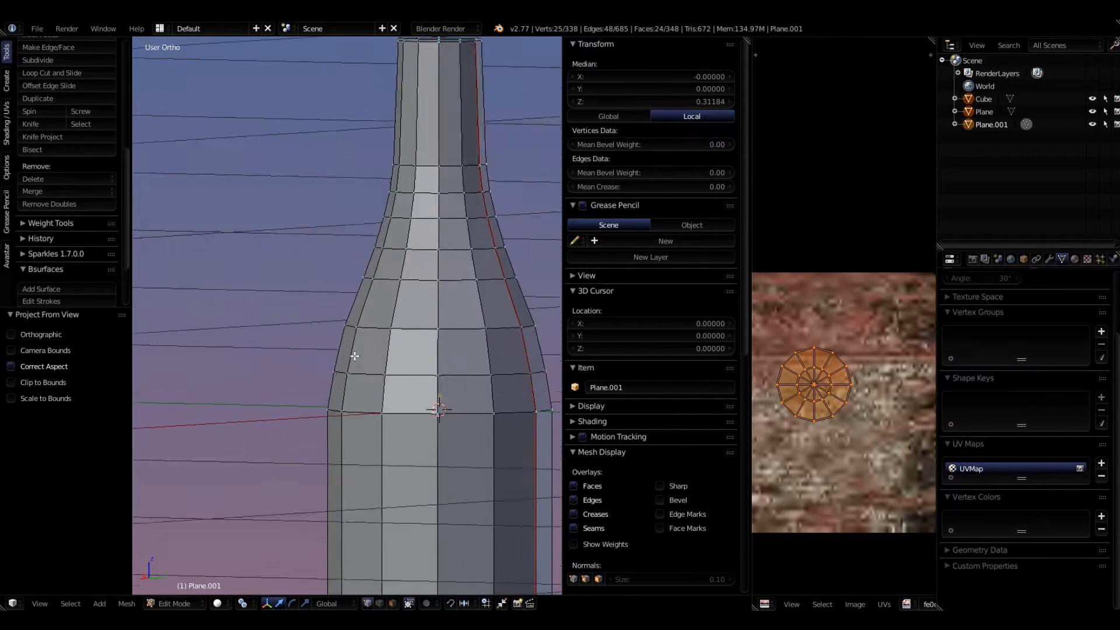
scroll(362, 362, down, 2)
middle_drag(436, 474, 433, 417)
scroll(418, 377, up, 1)
scroll(447, 400, up, 1)
scroll(440, 386, down, 6)
scroll(464, 459, up, 8)
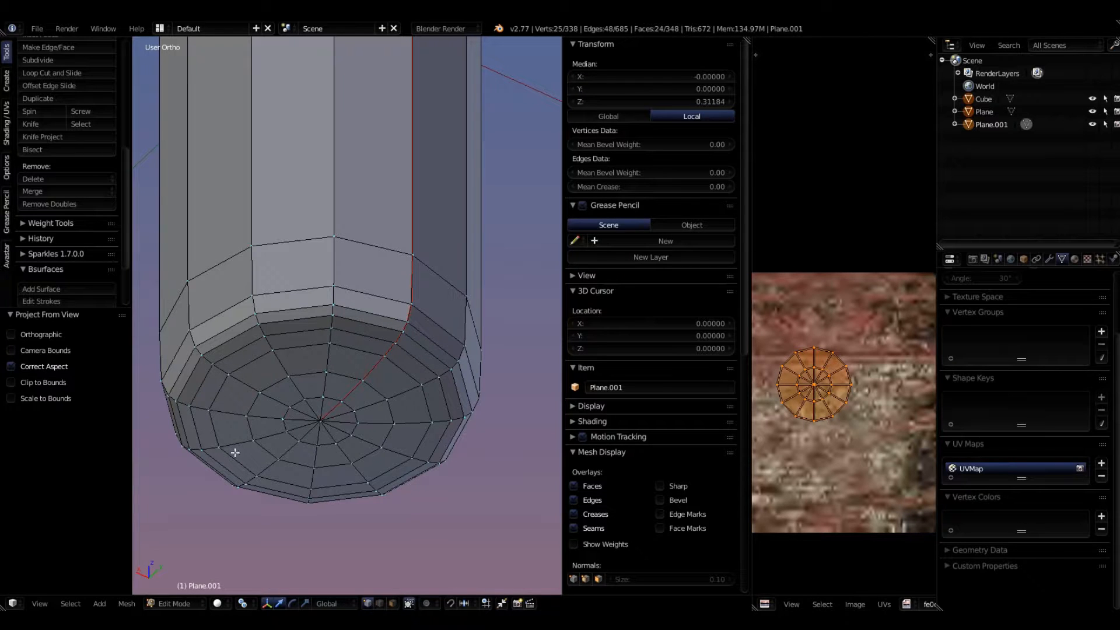
scroll(359, 368, down, 6)
middle_drag(360, 382, 348, 424)
scroll(347, 424, up, 1)
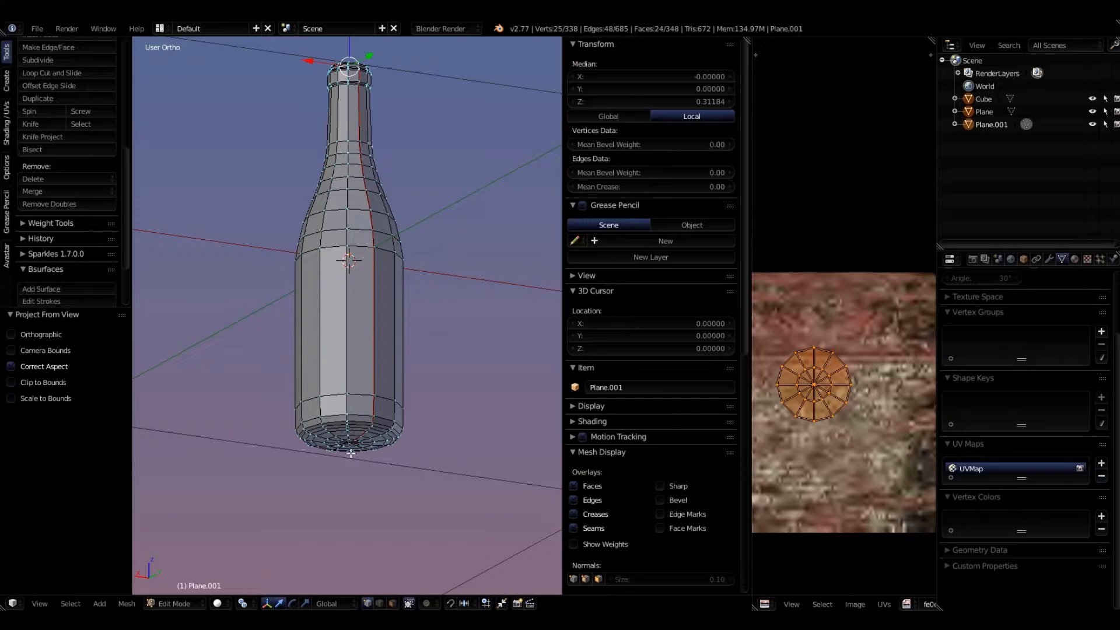
middle_drag(354, 448, 387, 467)
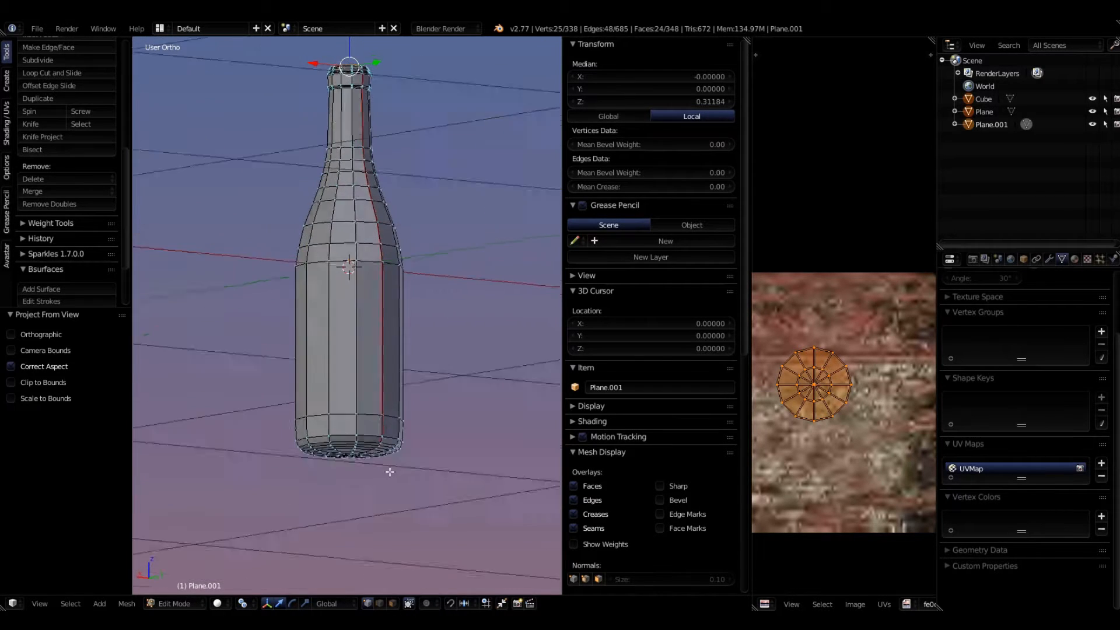
scroll(383, 446, up, 1)
scroll(403, 371, down, 10)
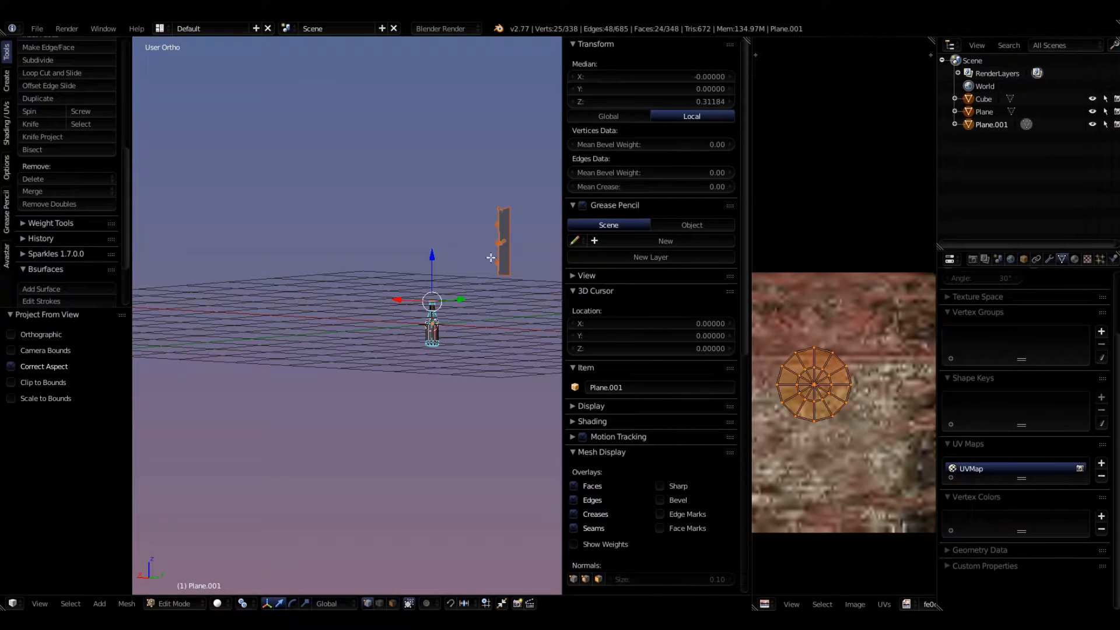
scroll(397, 380, up, 7)
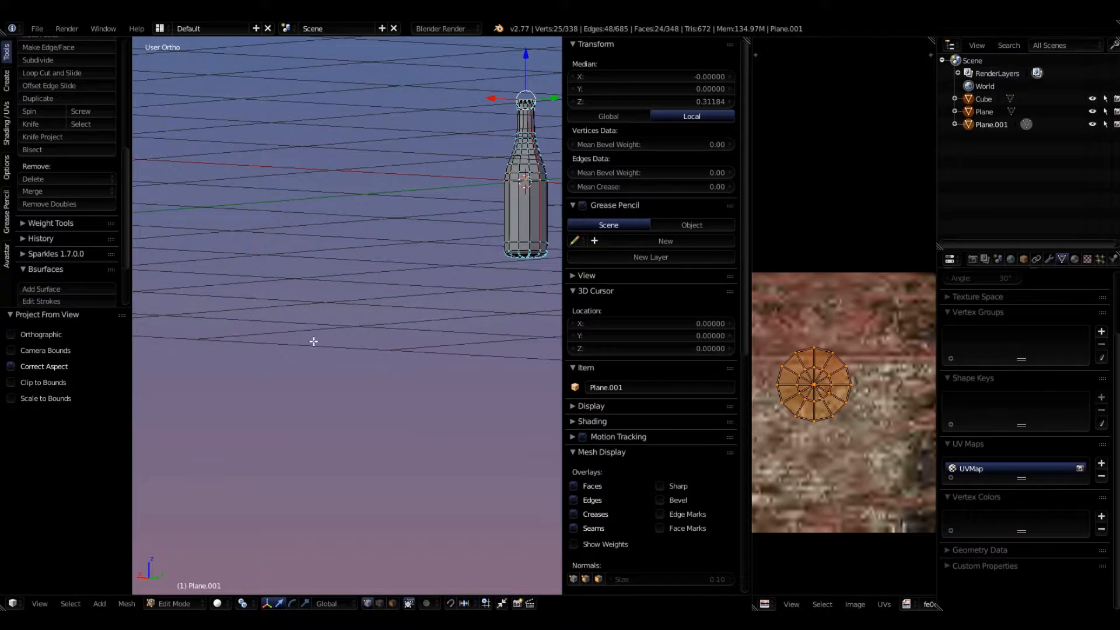
scroll(391, 312, down, 6)
scroll(464, 274, up, 7)
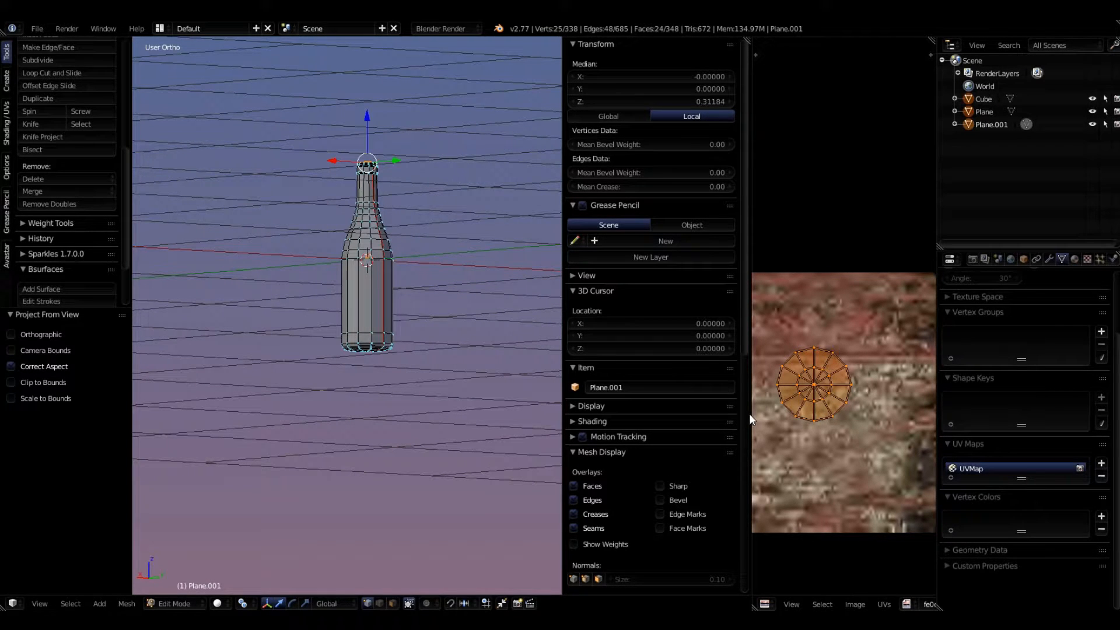
Step: Widen the 3D view over the UV editor and select the single centre vertex on the bottle's underside
drag(752, 415, 914, 415)
scroll(461, 329, up, 6)
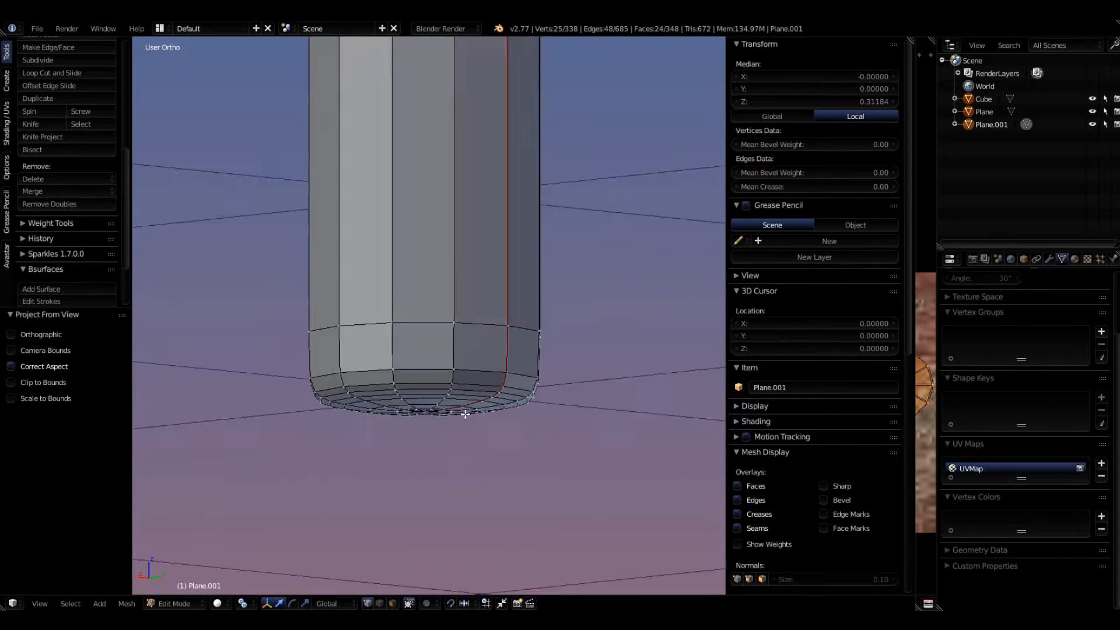
middle_drag(493, 403, 423, 327)
scroll(423, 327, up, 3)
scroll(392, 361, up, 2)
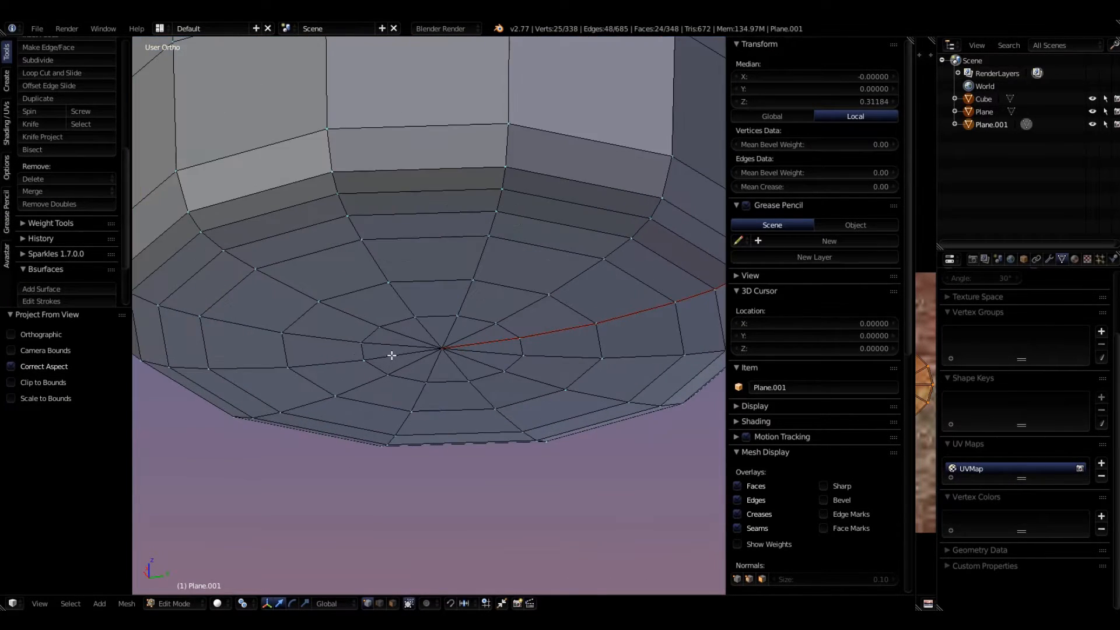
scroll(401, 434, up, 3)
scroll(441, 401, down, 3)
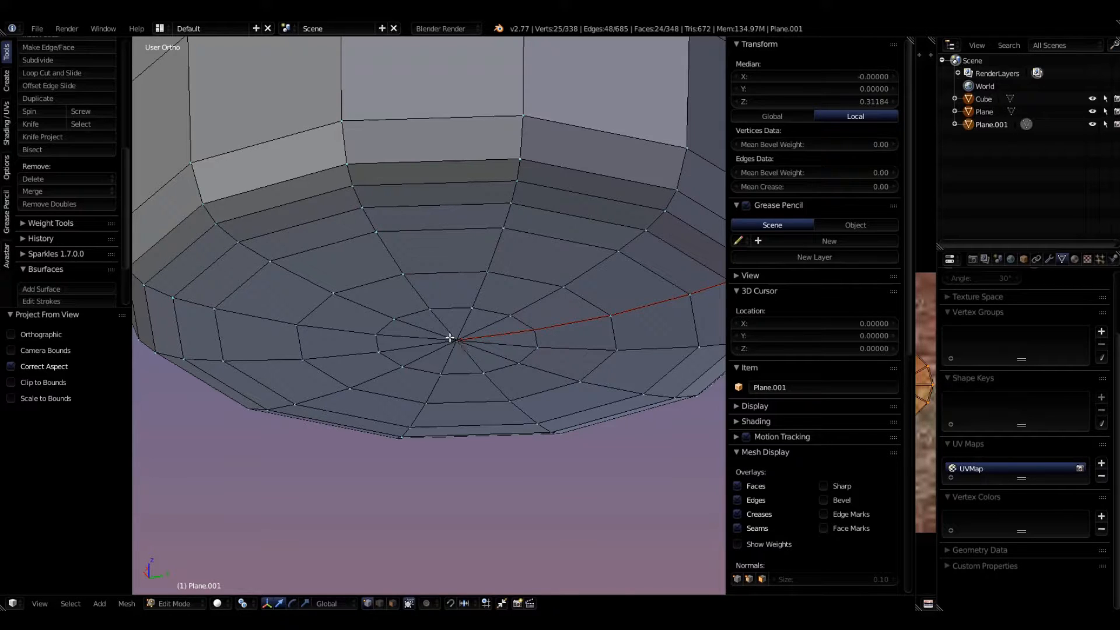
scroll(458, 343, up, 5)
scroll(458, 343, up, 3)
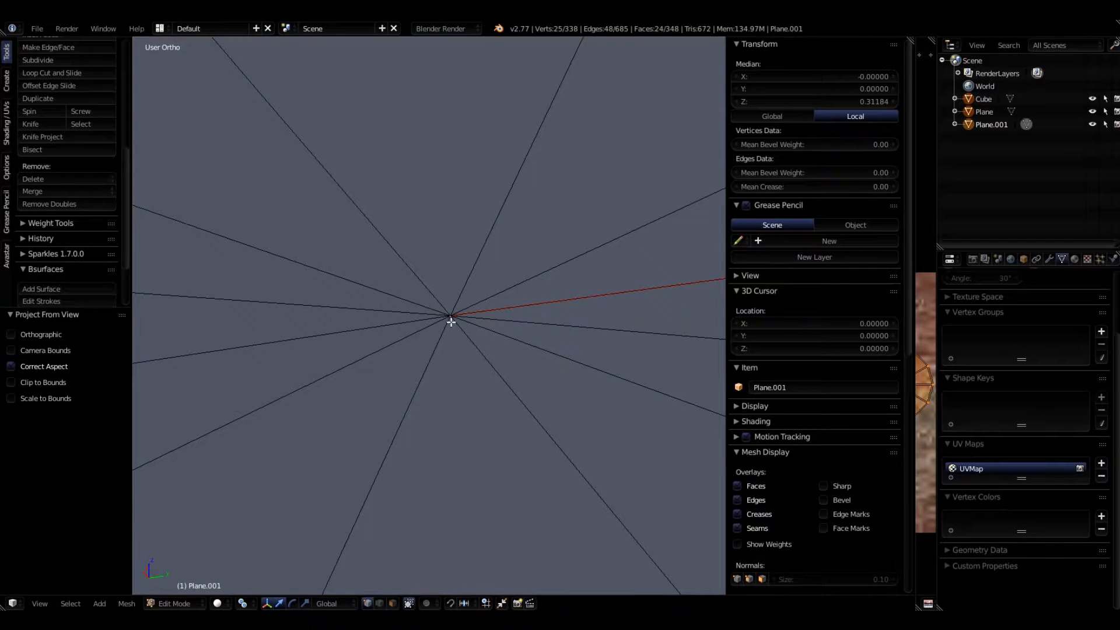
click(450, 320)
scroll(447, 344, down, 4)
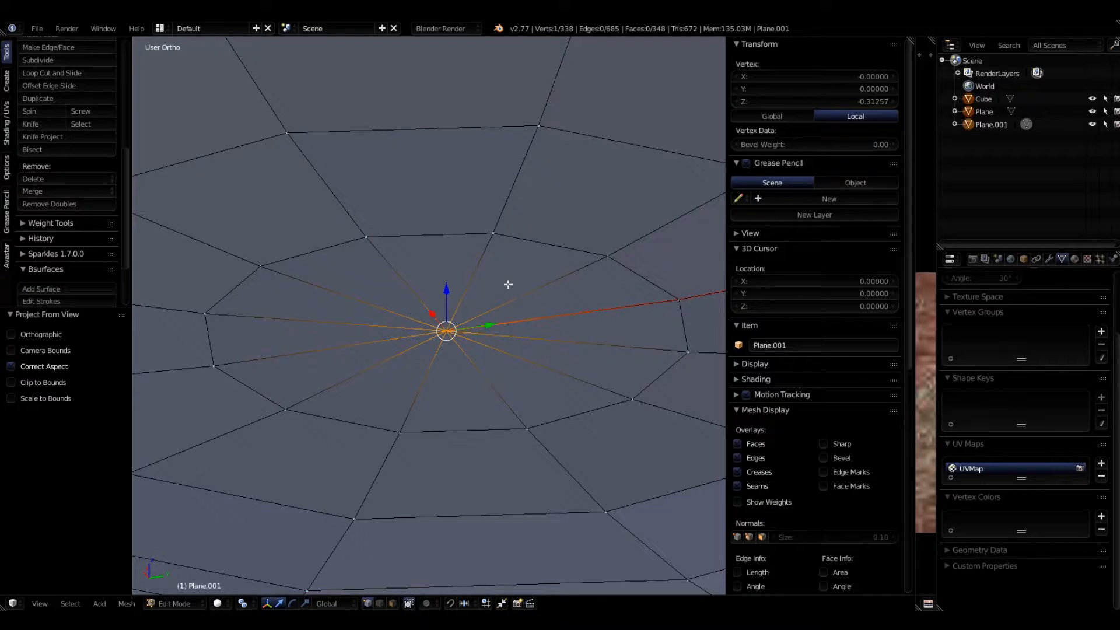
Step: Delete the centre vertex of the bottle's base, opening a hole there
scroll(423, 336, down, 6)
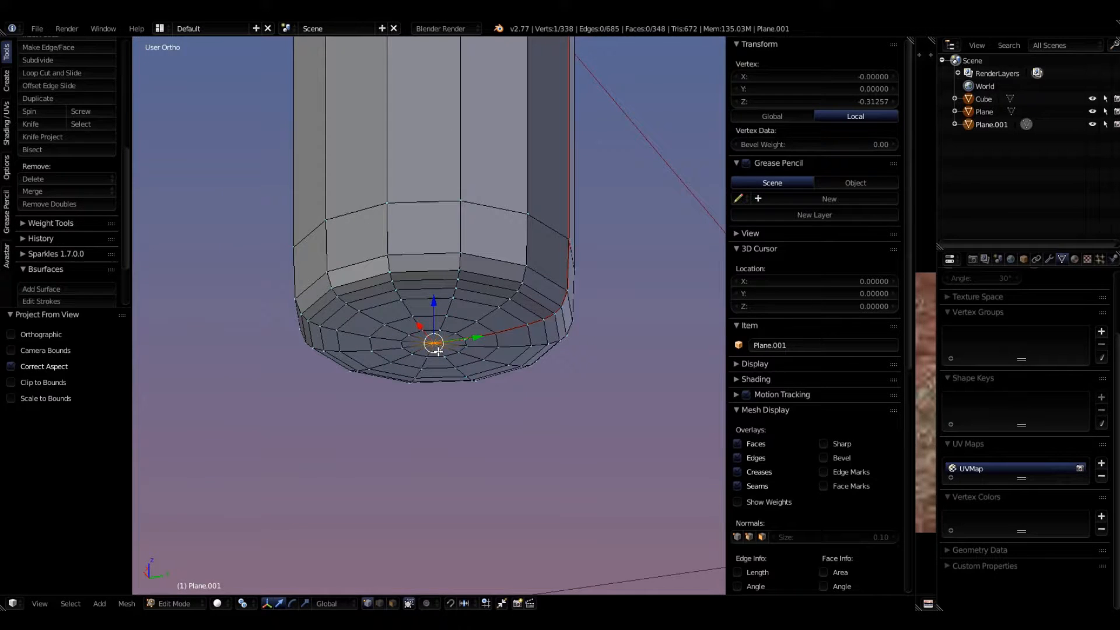
scroll(456, 337, up, 3)
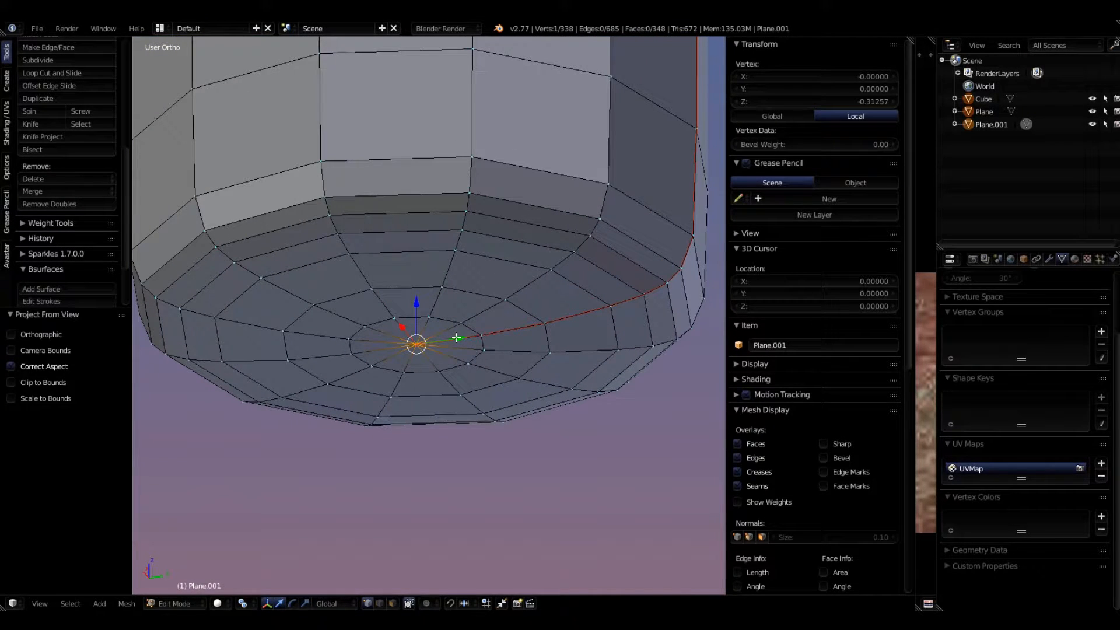
scroll(428, 359, up, 4)
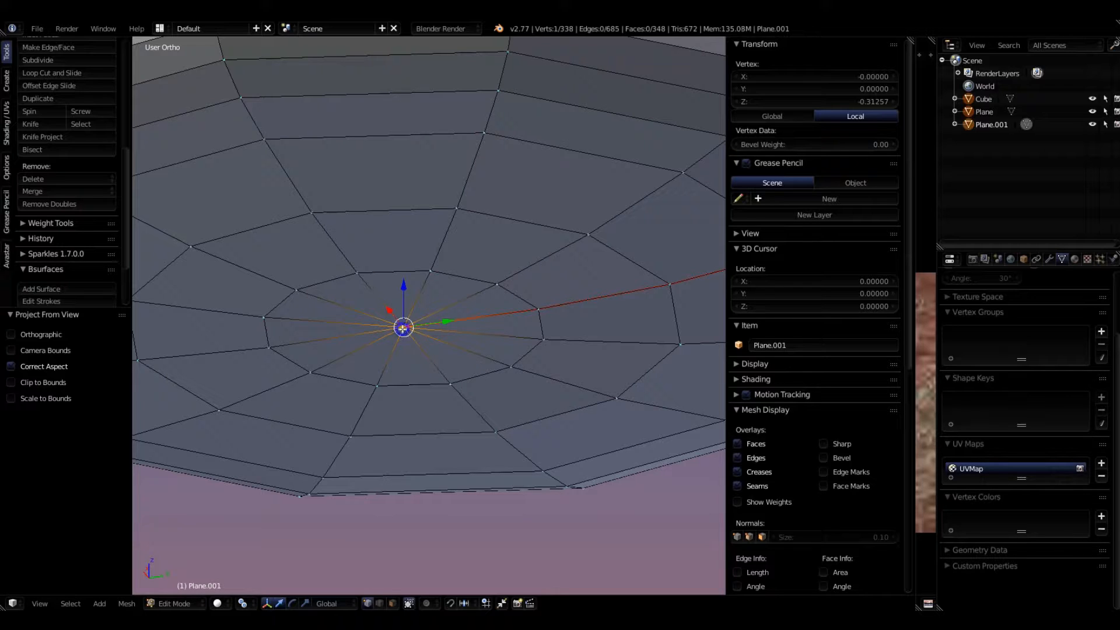
key(x)
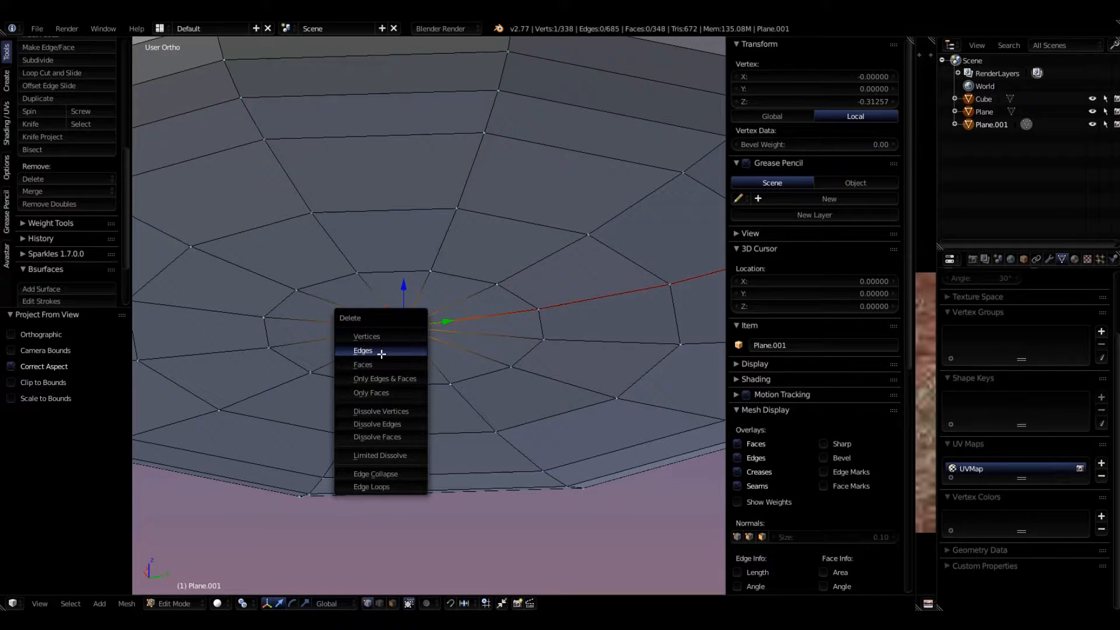
click(379, 338)
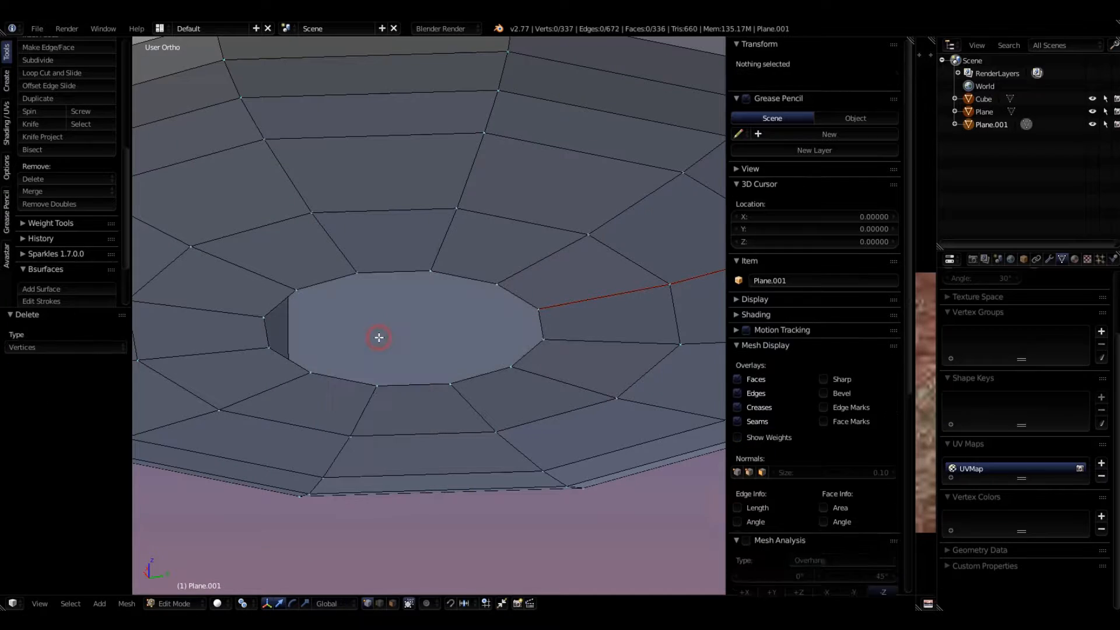
Step: Select the edge loop around the hole in the bottle's base and extrude it in place
scroll(379, 339, down, 3)
middle_drag(379, 338, 432, 330)
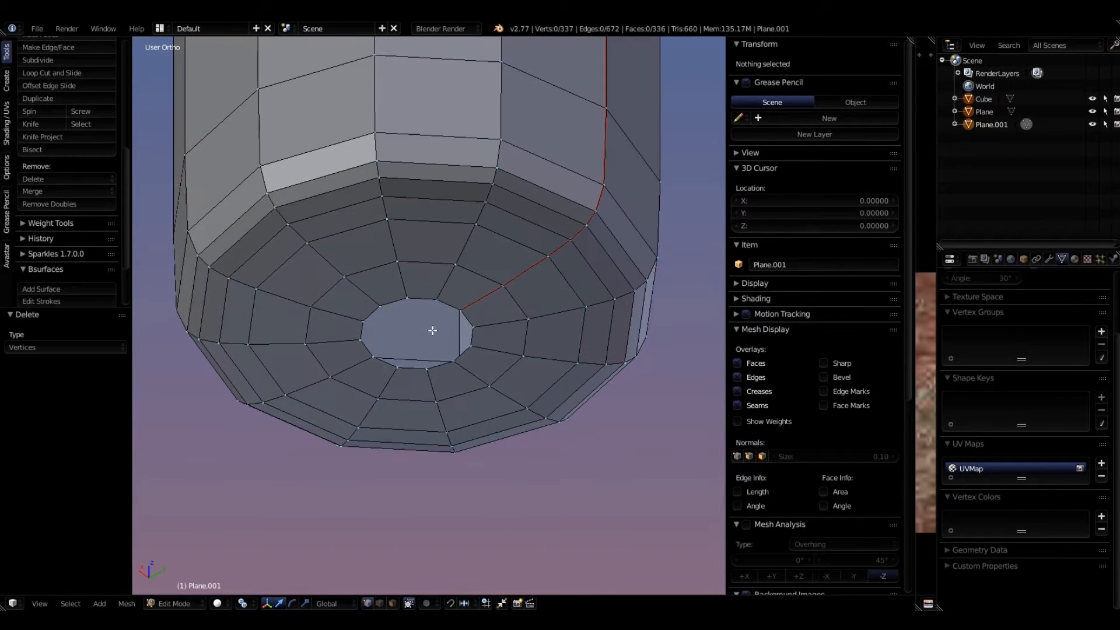
alt+right_click(471, 337)
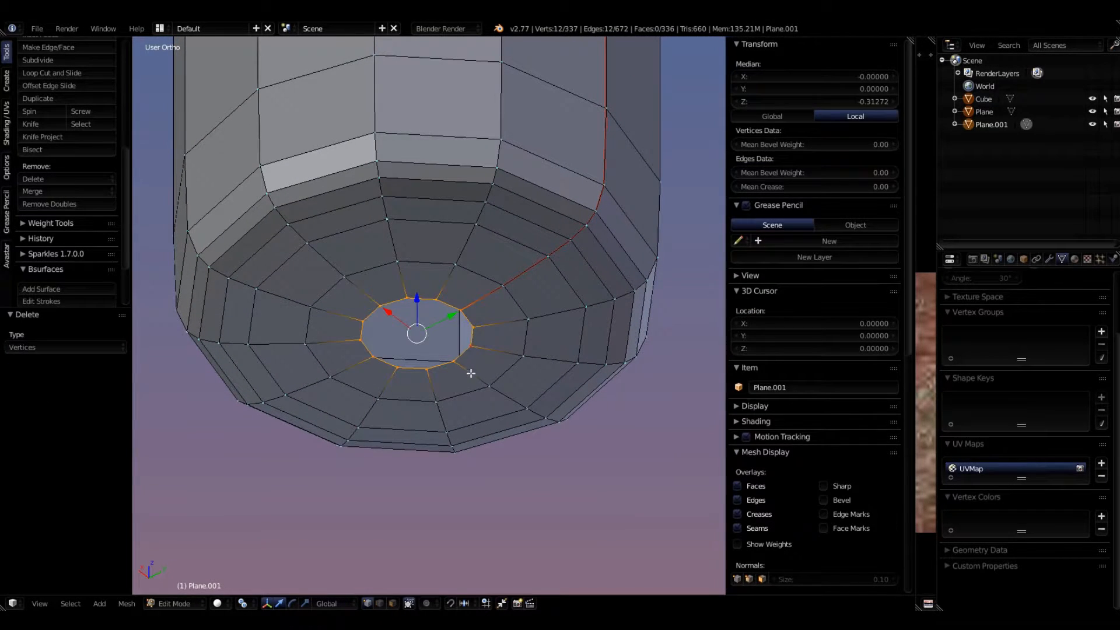
scroll(473, 384, up, 2)
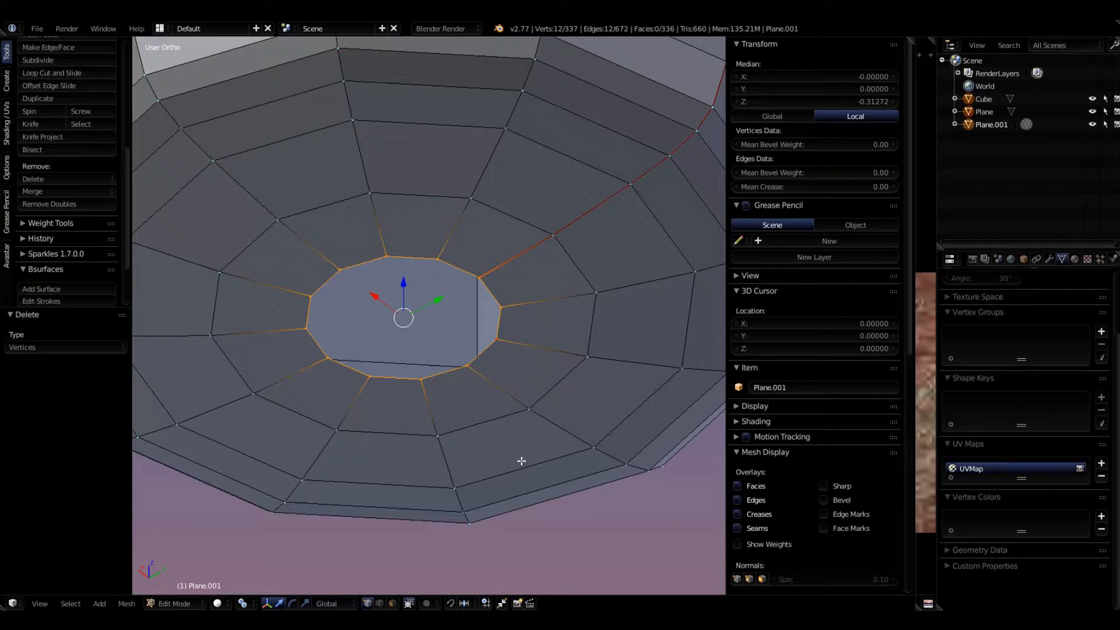
key(e)
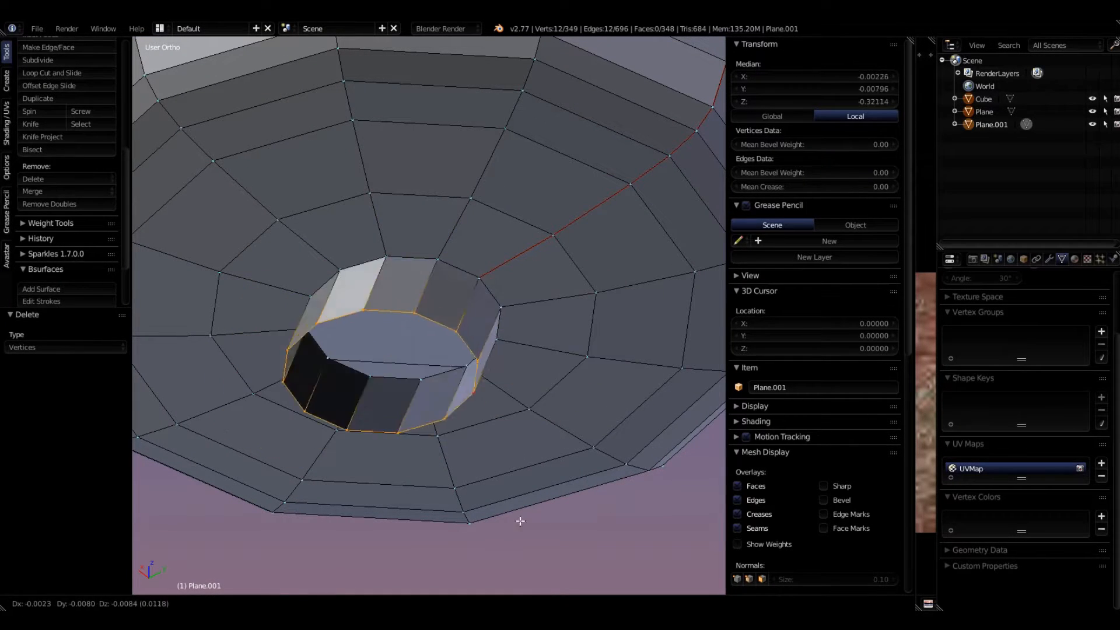
right_click(483, 512)
scroll(471, 490, down, 3)
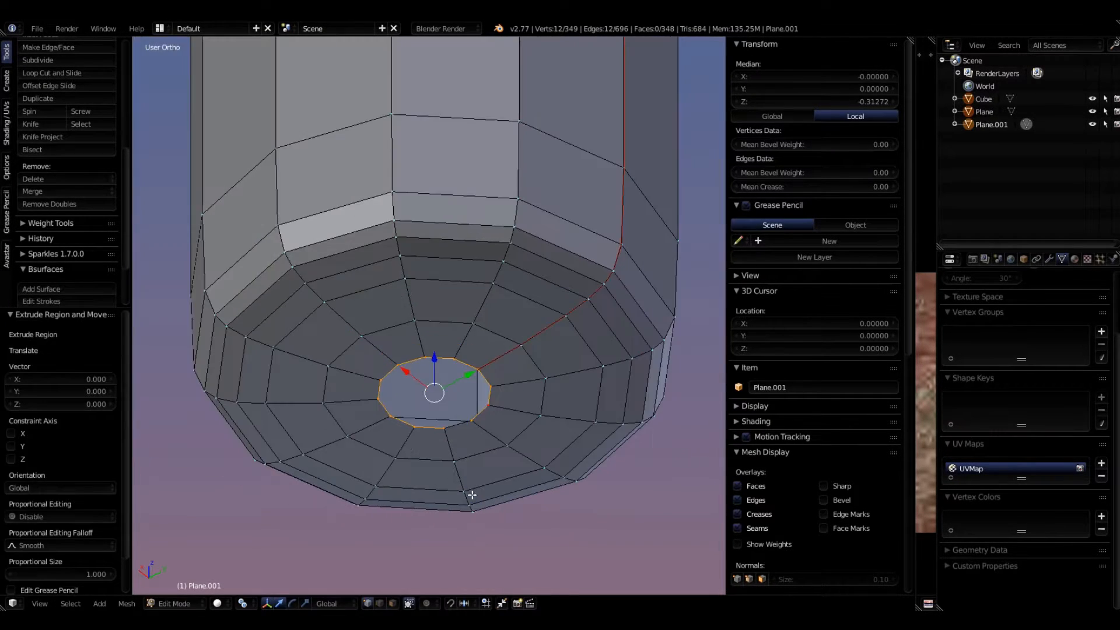
scroll(469, 458, up, 4)
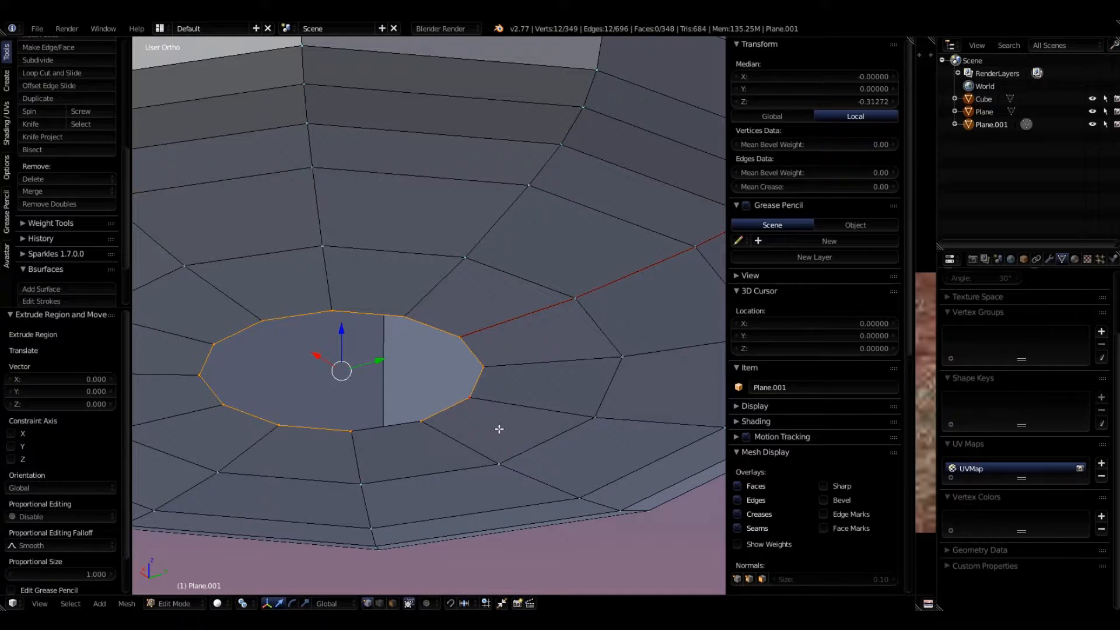
scroll(418, 430, up, 2)
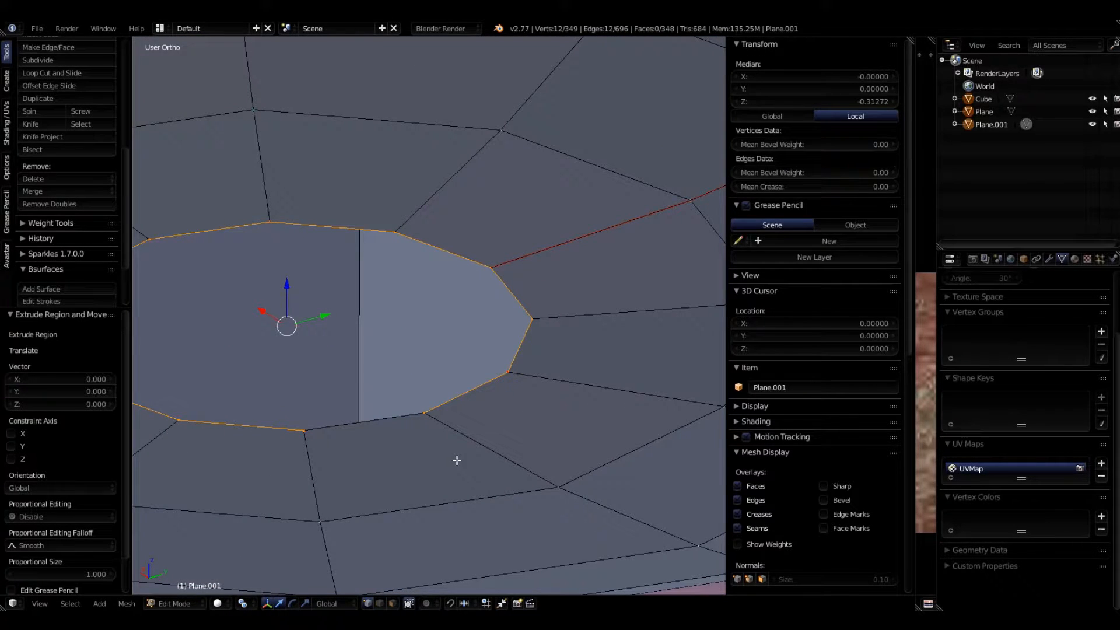
drag(292, 290, 285, 250)
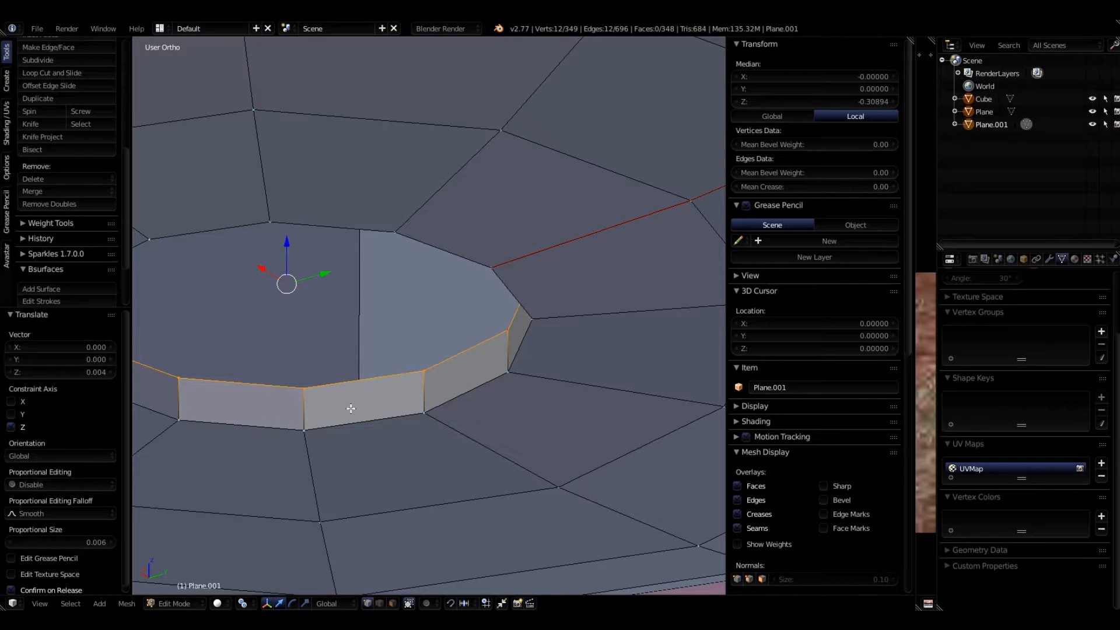
key(ctrl+z)
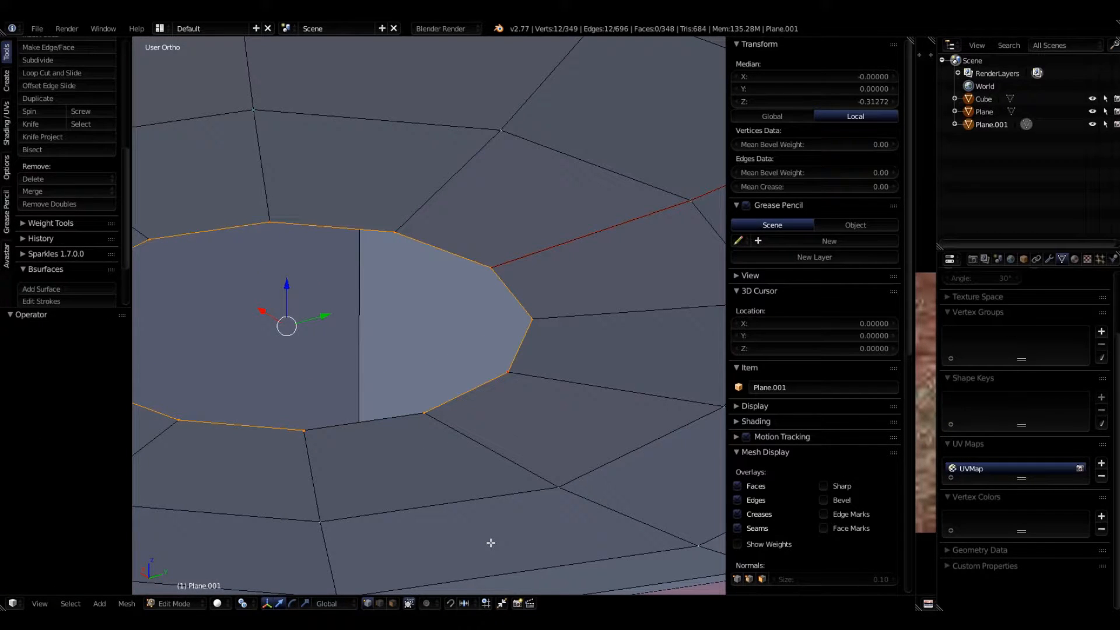
Step: Scale the extruded ring at the bottle's base to 0 so it closes the hole
key(s)
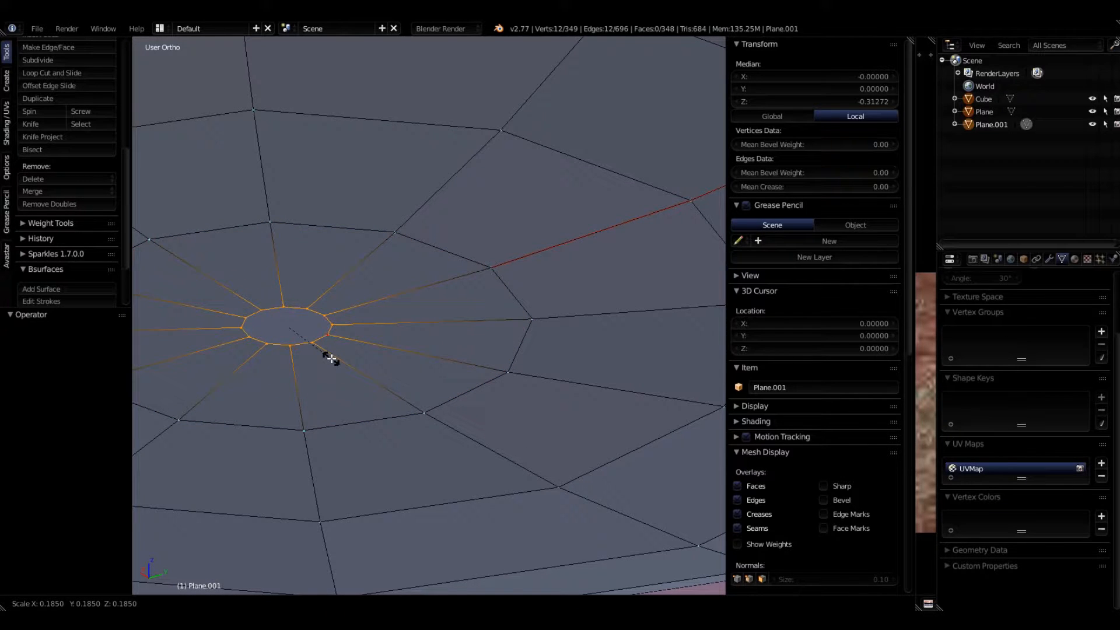
text(0)
key(Return)
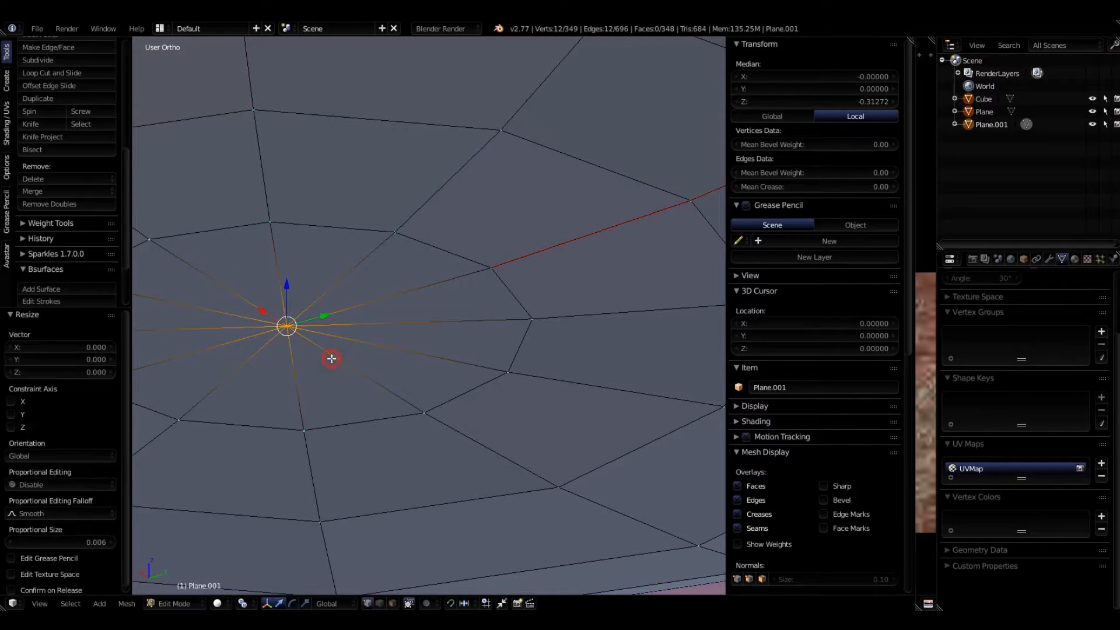
Step: Select the entire bottle mesh
scroll(329, 360, down, 5)
scroll(355, 363, down, 6)
middle_drag(354, 362, 301, 385)
scroll(322, 350, up, 12)
scroll(361, 385, up, 2)
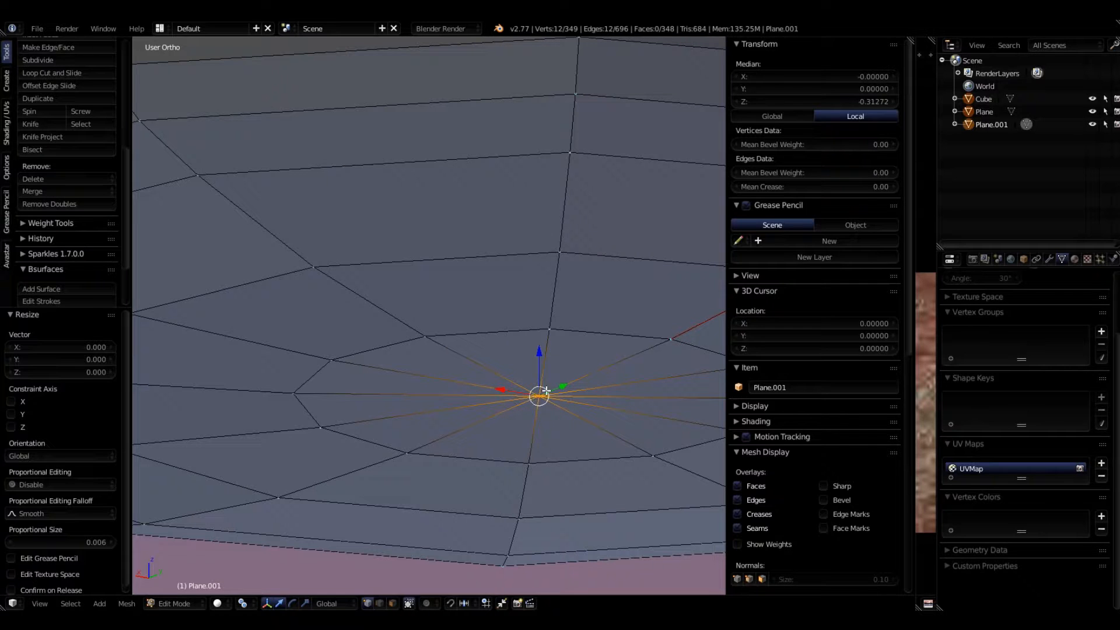
scroll(535, 394, down, 8)
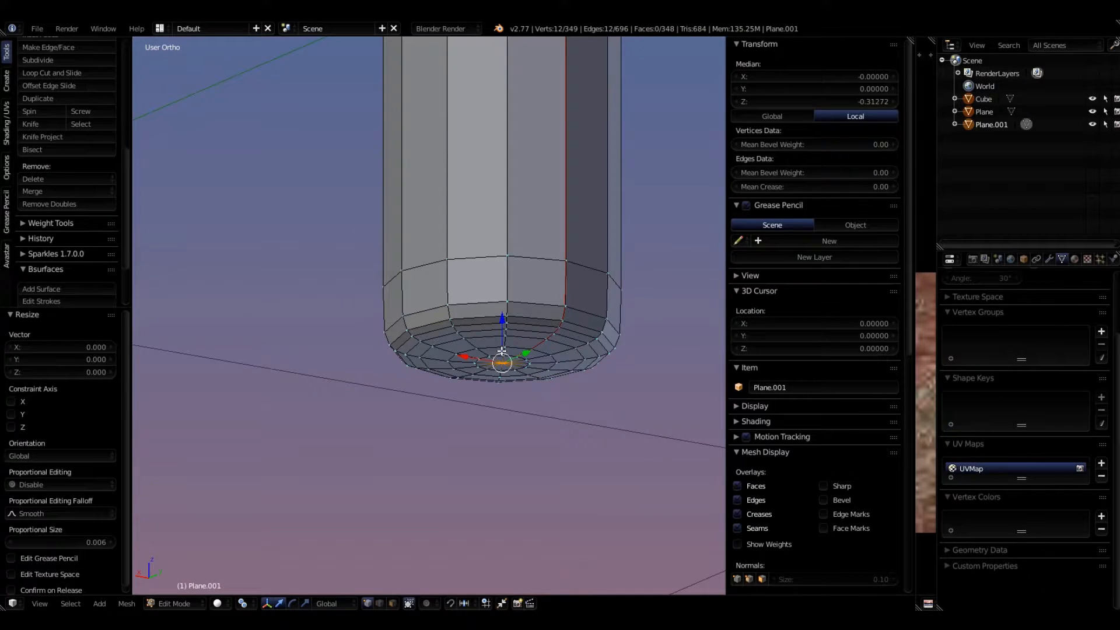
key(a)
key(a)
scroll(516, 381, down, 7)
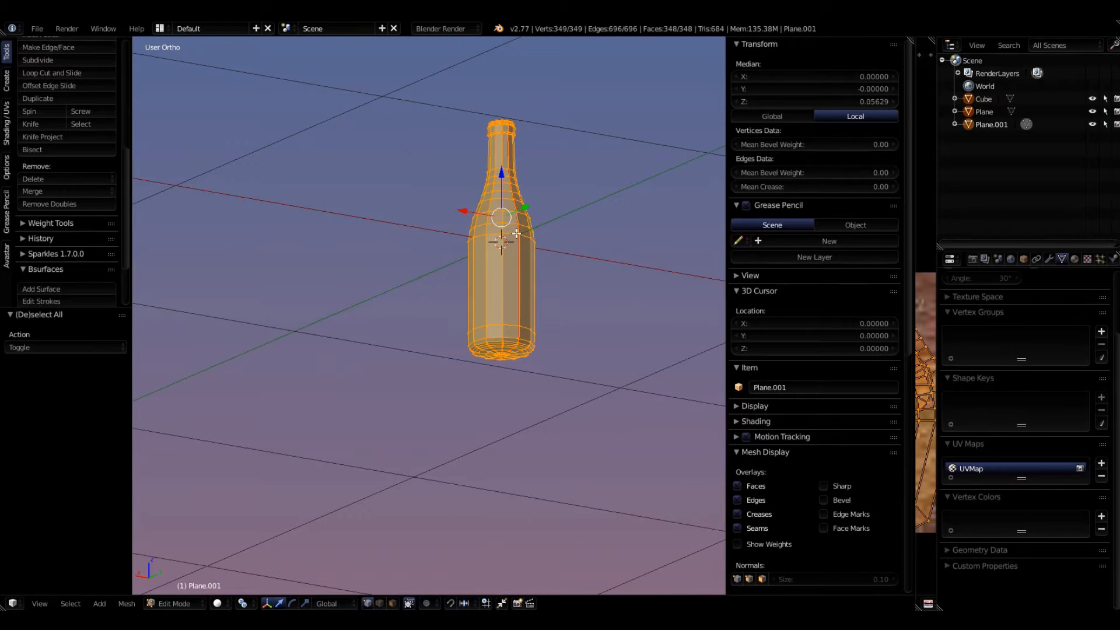
Step: Deselect the centre vertex and the small ring around it at the top of the bottle's neck
shift+middle_drag(509, 106, 504, 240)
scroll(503, 312, up, 13)
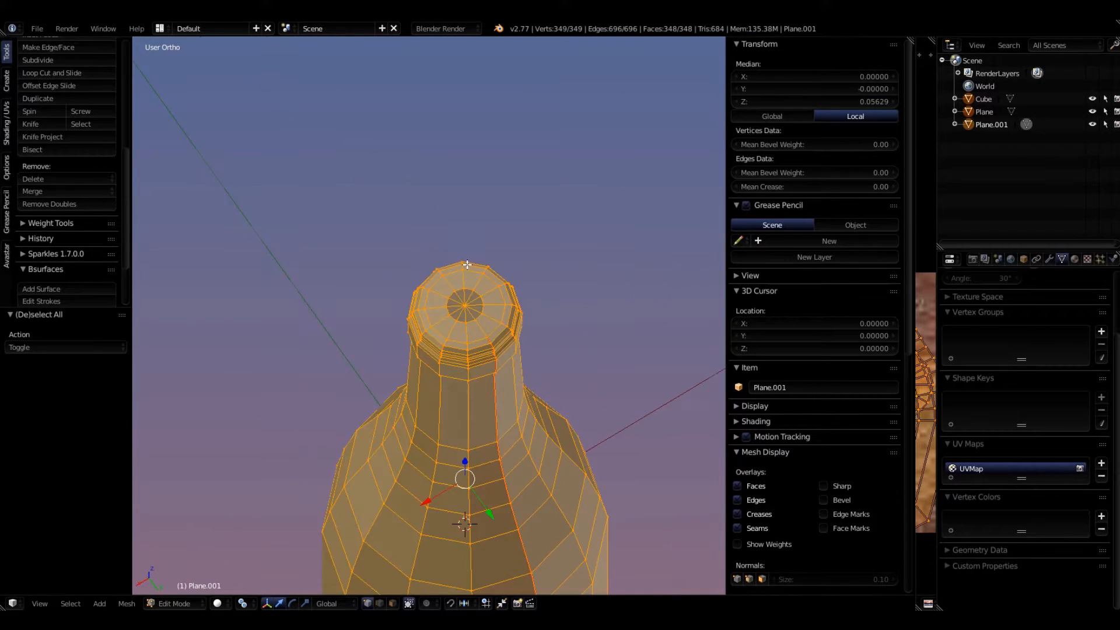
scroll(481, 327, up, 2)
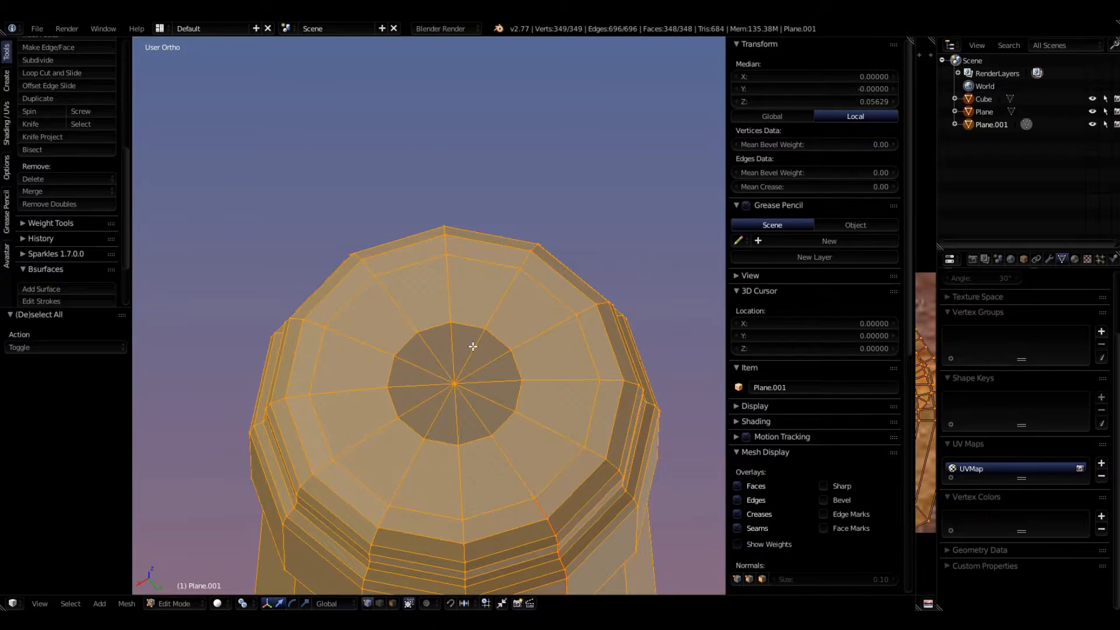
alt+right_click(455, 383)
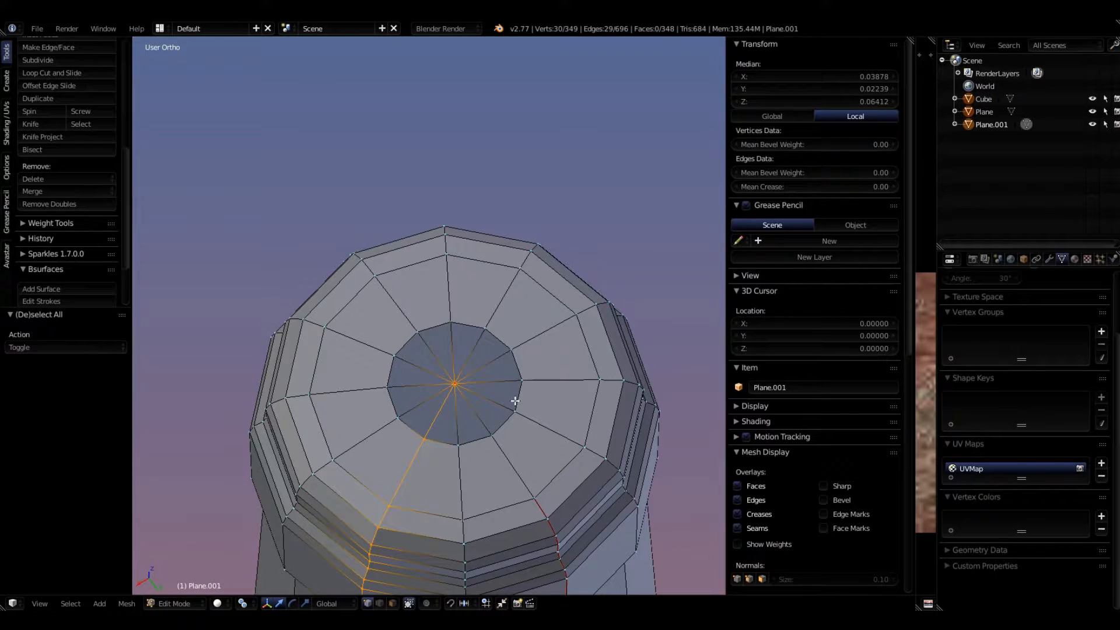
key(ctrl+z)
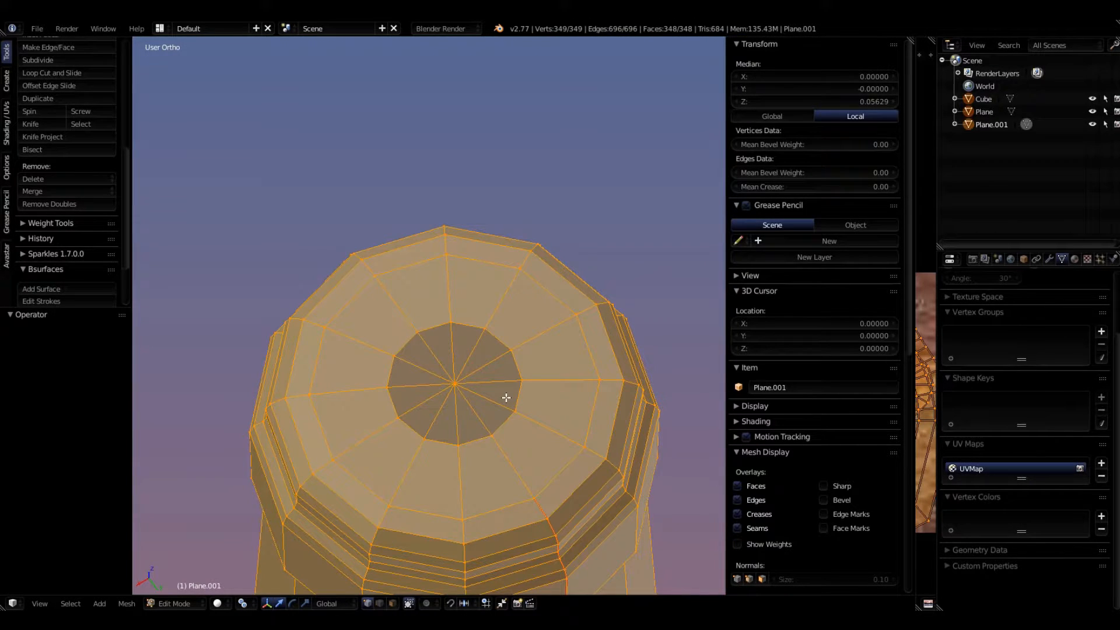
shift+right_click(455, 383)
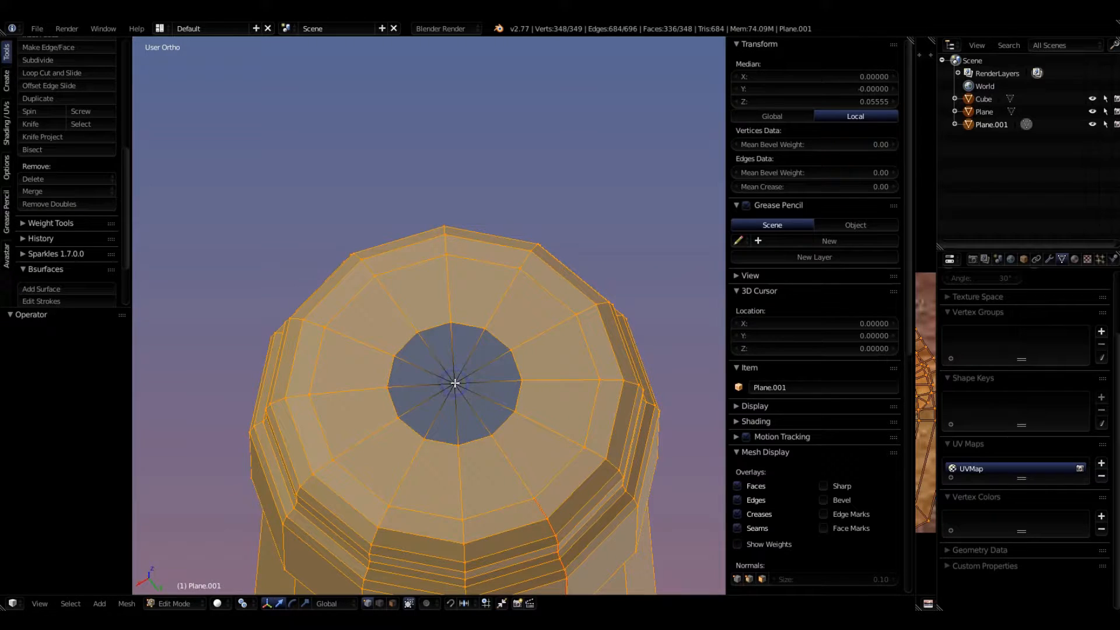
alt+shift+right_click(505, 421)
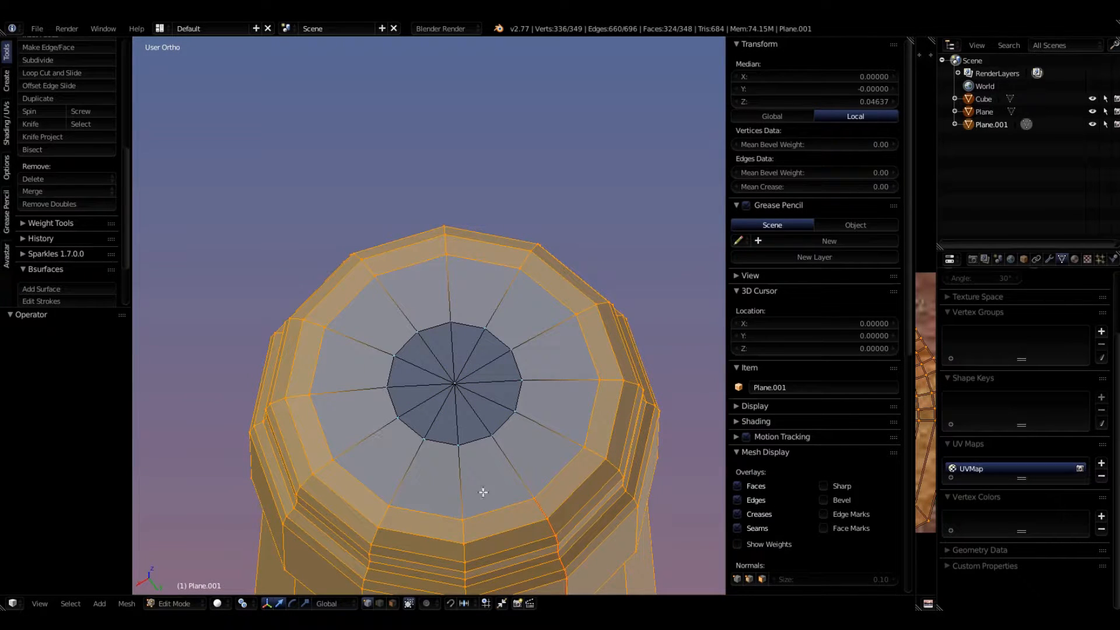
Step: Widen the UV editor beside the 3D view and unwrap the selected part of the bottle
scroll(511, 376, down, 4)
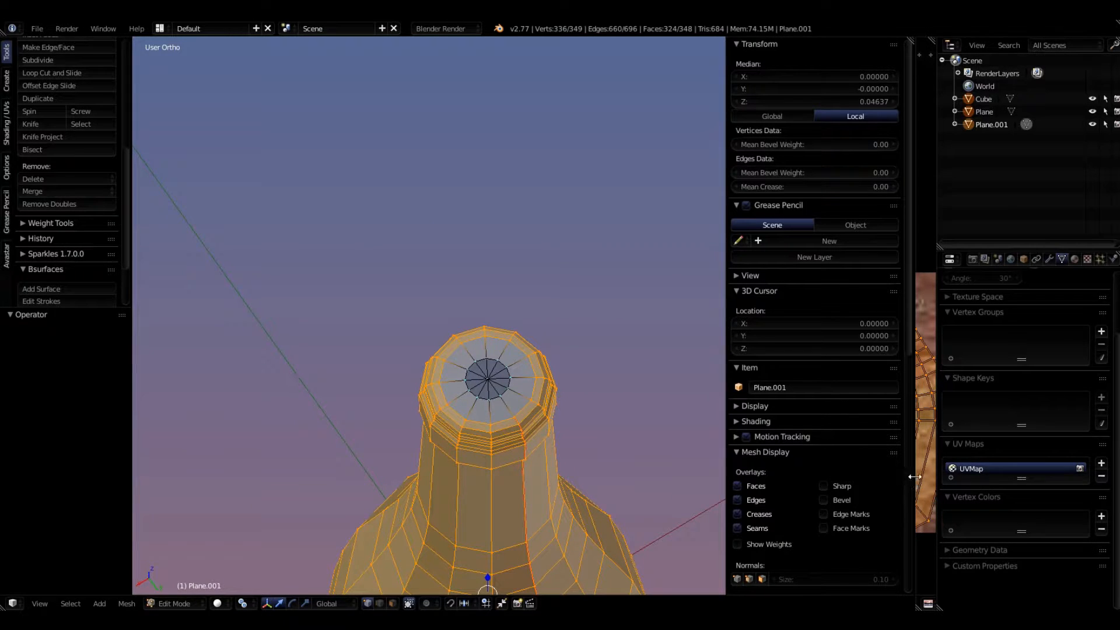
drag(914, 477, 680, 477)
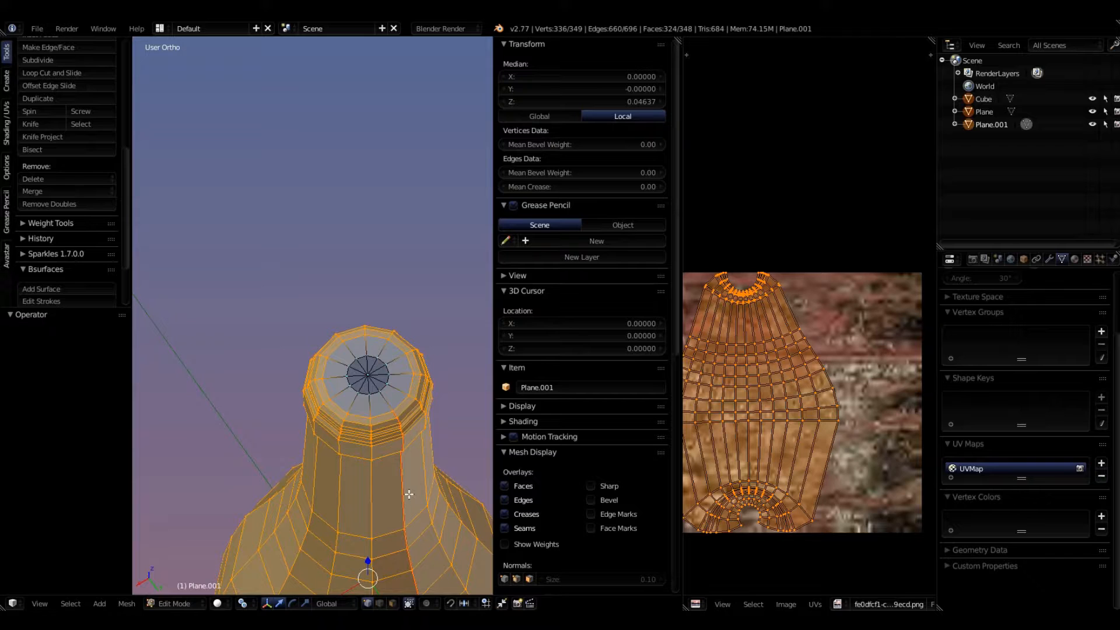
key(u)
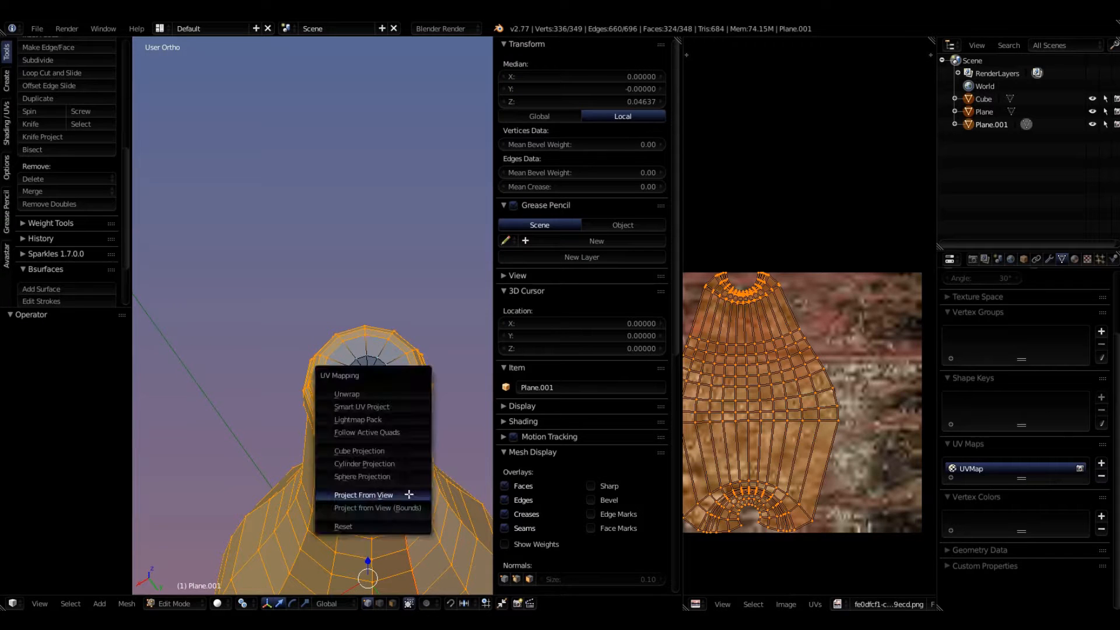
click(346, 395)
Step: Examine the bottle's new UV layout, checking the neck end and how the base is cut near its centre
scroll(692, 461, down, 1)
middle_drag(700, 457, 767, 447)
scroll(829, 500, up, 1)
scroll(787, 255, up, 4)
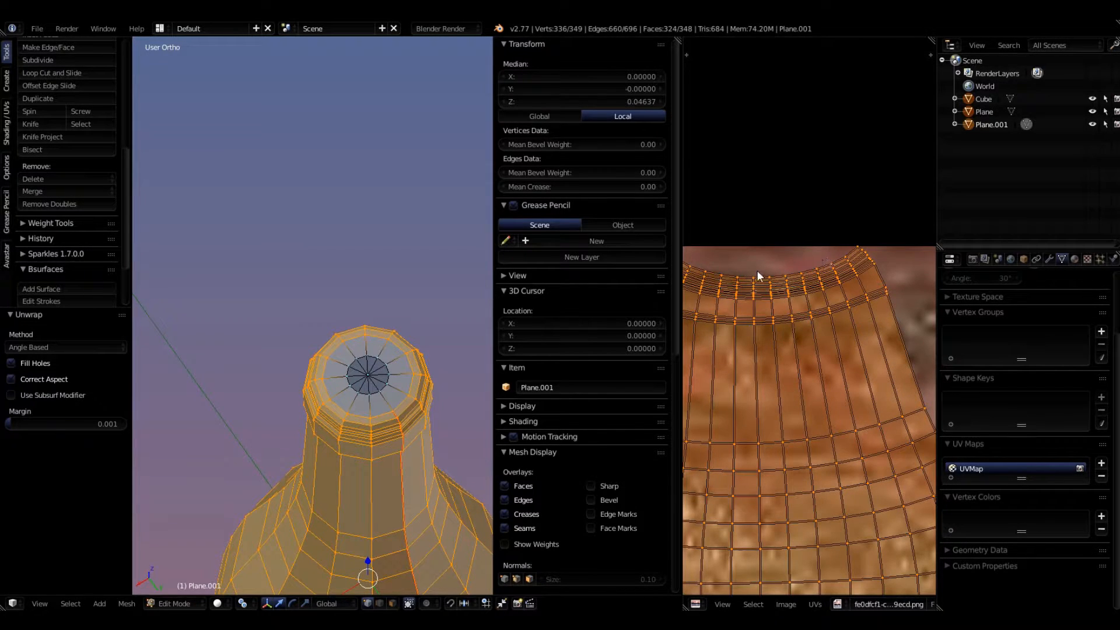
scroll(757, 271, down, 4)
scroll(820, 365, up, 5)
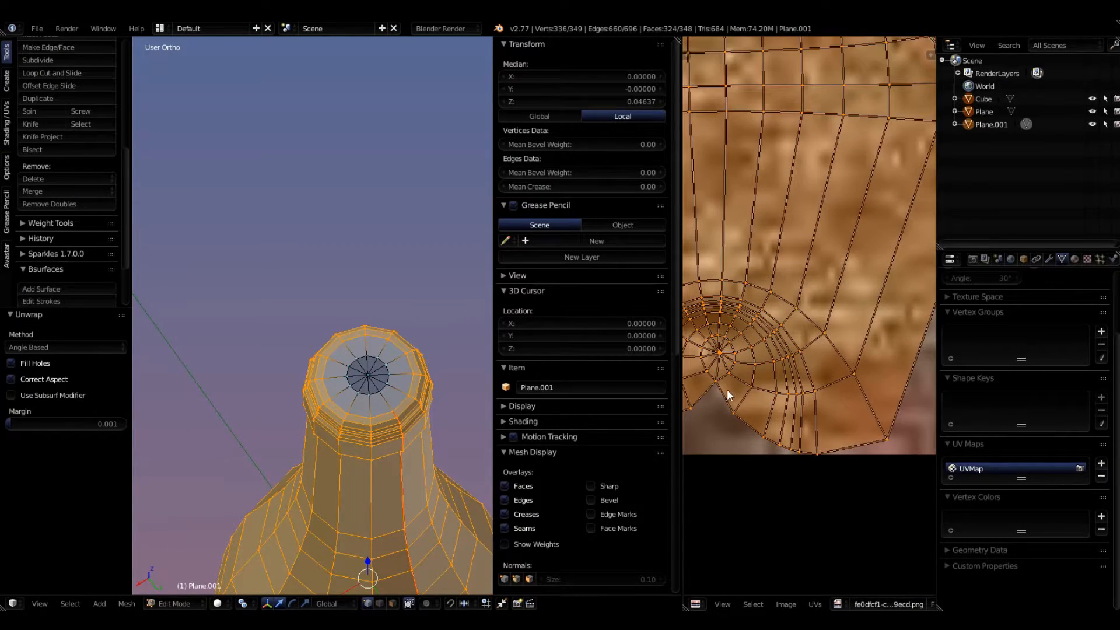
middle_drag(727, 390, 770, 362)
scroll(771, 355, up, 5)
Step: Select the edge between the innermost ring and the centre vertex of the bottle's base and mark it as a seam
scroll(388, 464, down, 2)
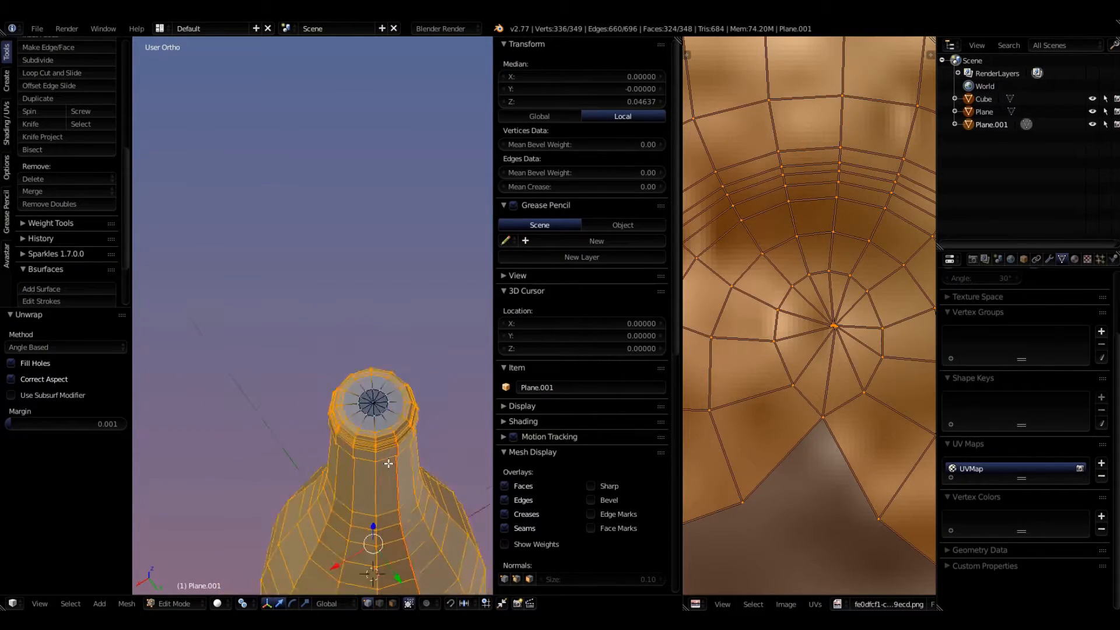
scroll(389, 464, down, 6)
middle_drag(431, 583, 398, 494)
scroll(397, 450, down, 6)
scroll(418, 511, up, 7)
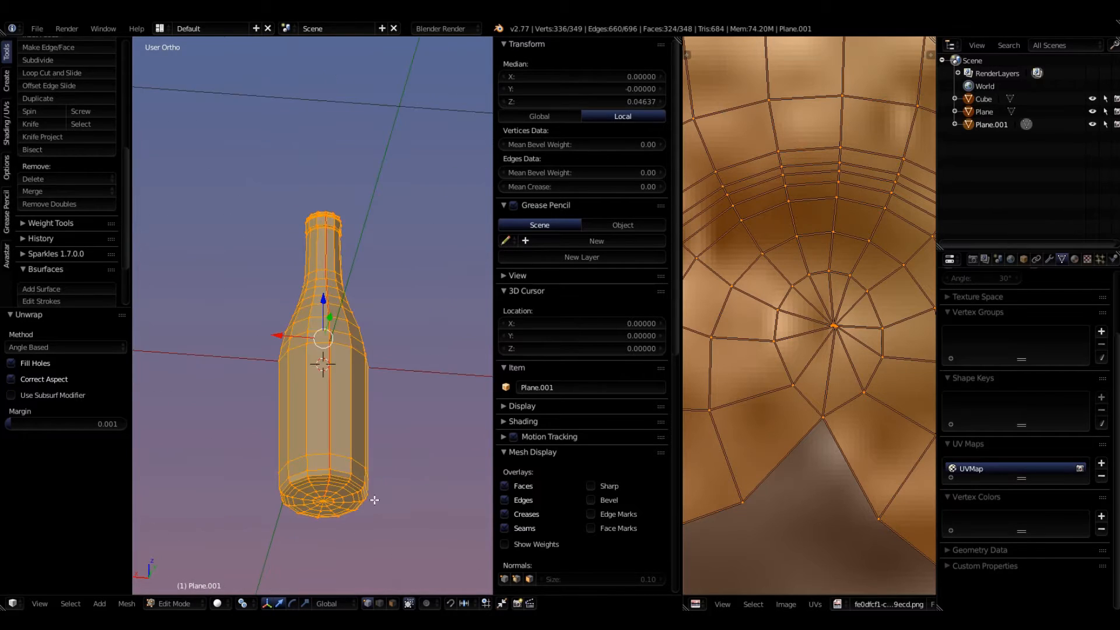
scroll(361, 467, up, 8)
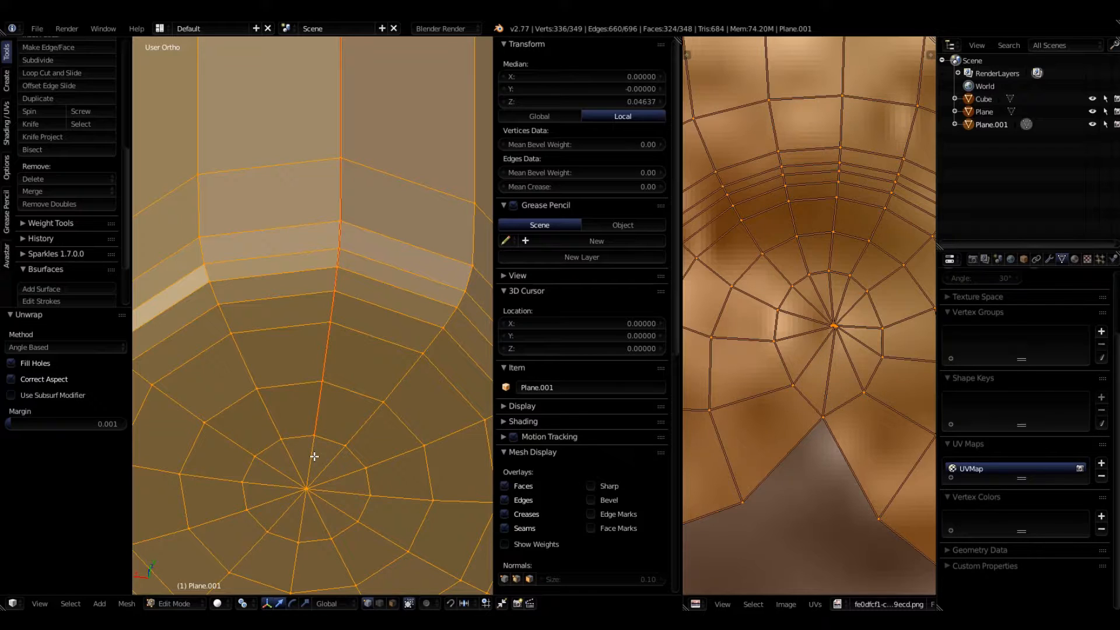
key(ctrl+Tab)
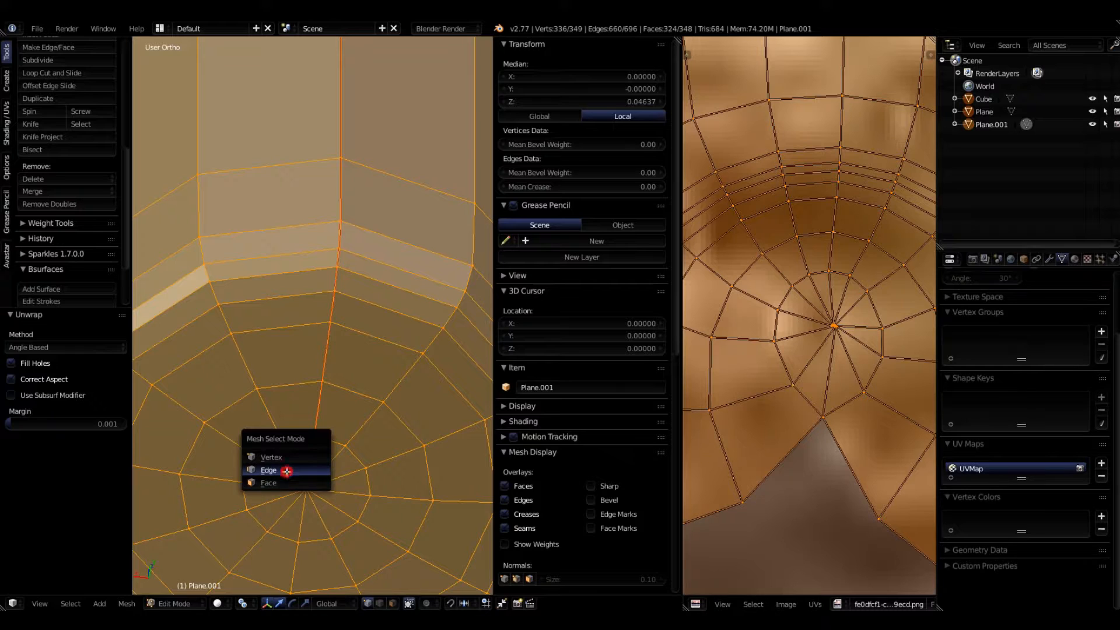
click(287, 470)
right_click(313, 462)
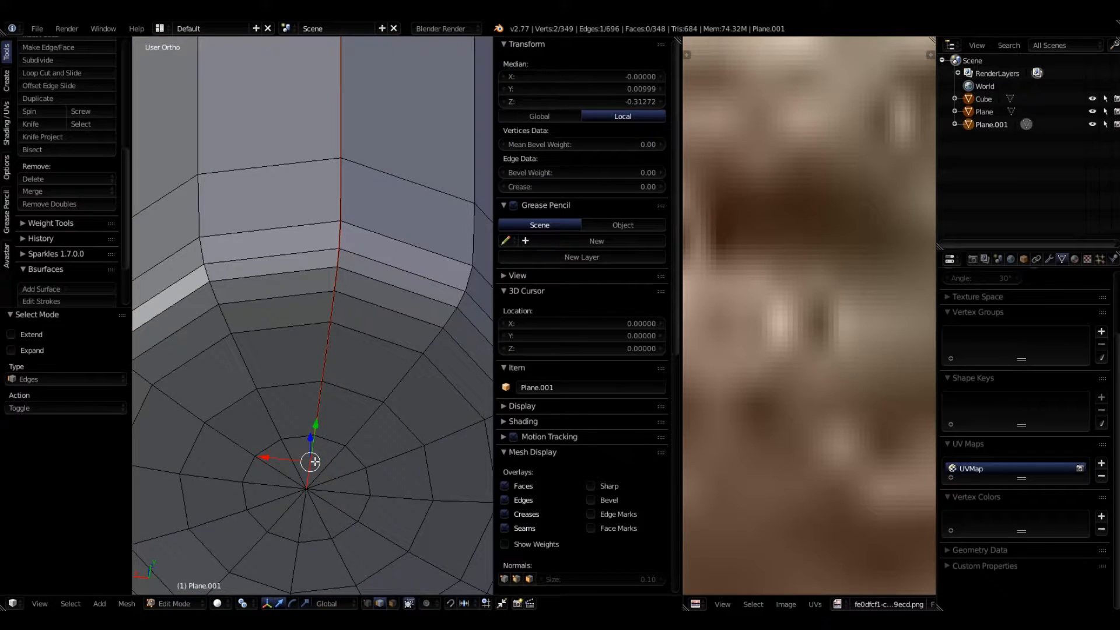
scroll(315, 462, up, 4)
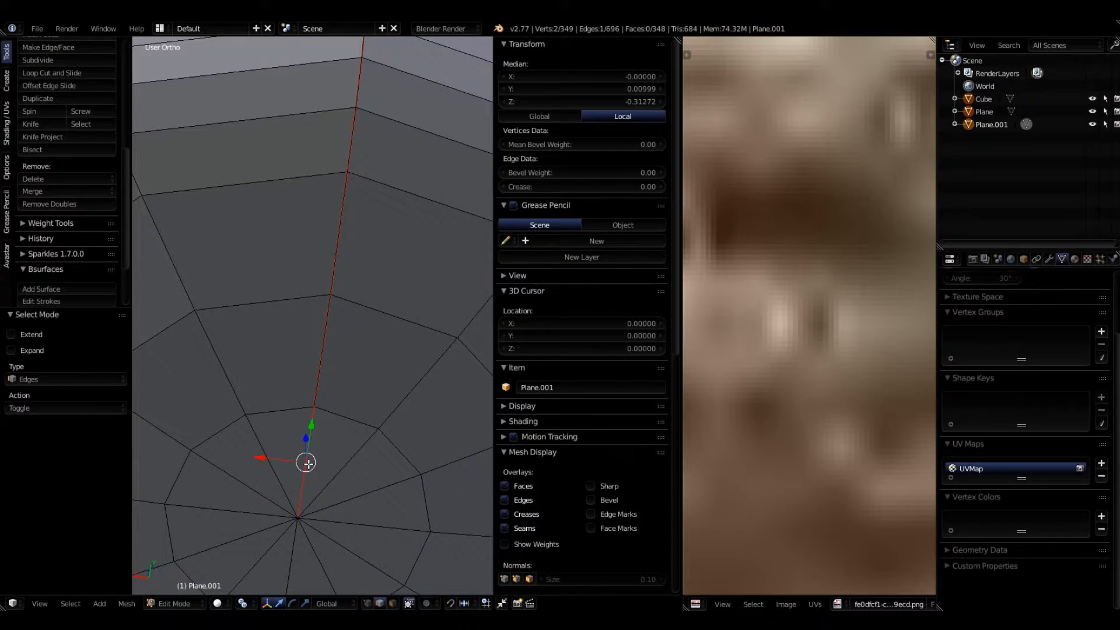
key(ctrl+e)
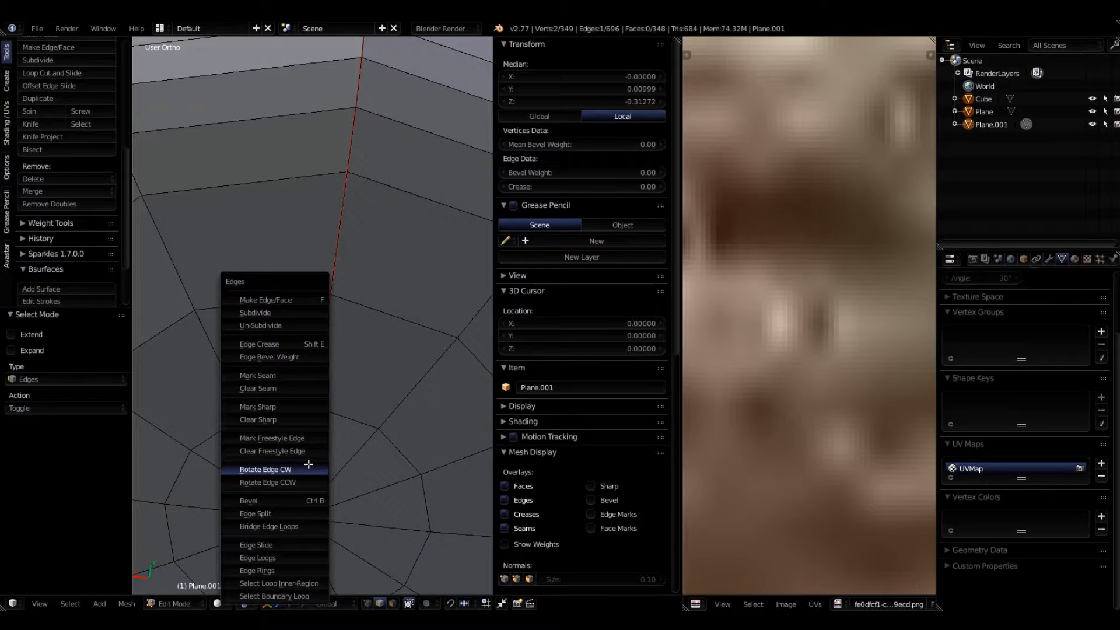
click(269, 376)
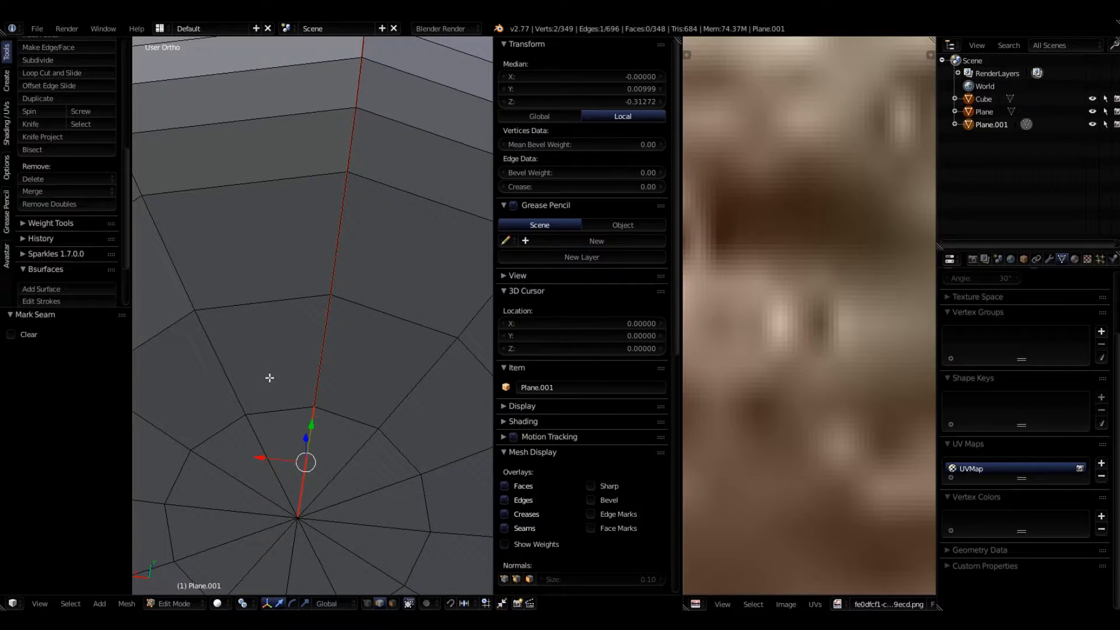
Step: Select the entire bottle mesh again
scroll(269, 377, down, 8)
key(a)
key(a)
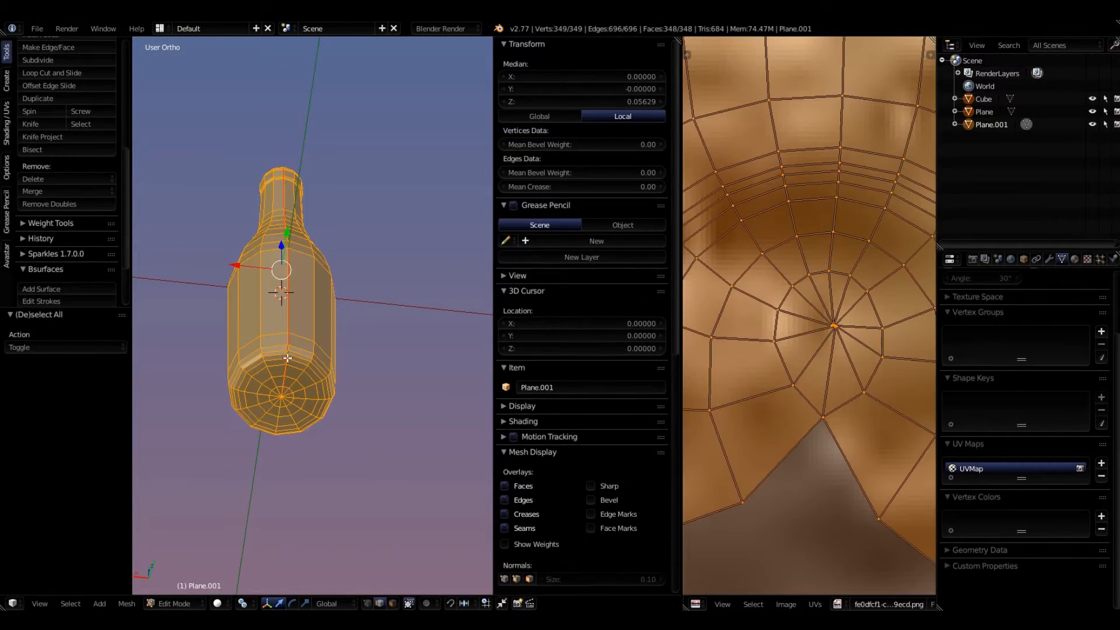
middle_drag(288, 358, 271, 557)
shift+middle_drag(251, 348, 313, 523)
scroll(326, 397, up, 6)
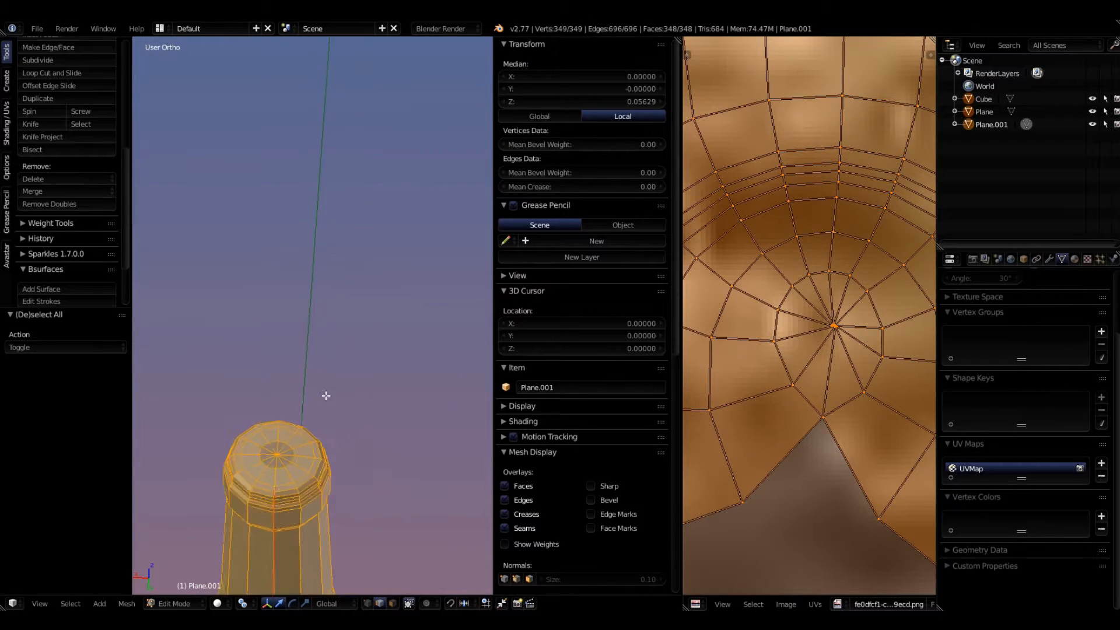
Step: In vertex select mode, deselect the centre vertex and the small ring around it on top of the bottle's neck
scroll(231, 523, up, 3)
shift+right_click(227, 516)
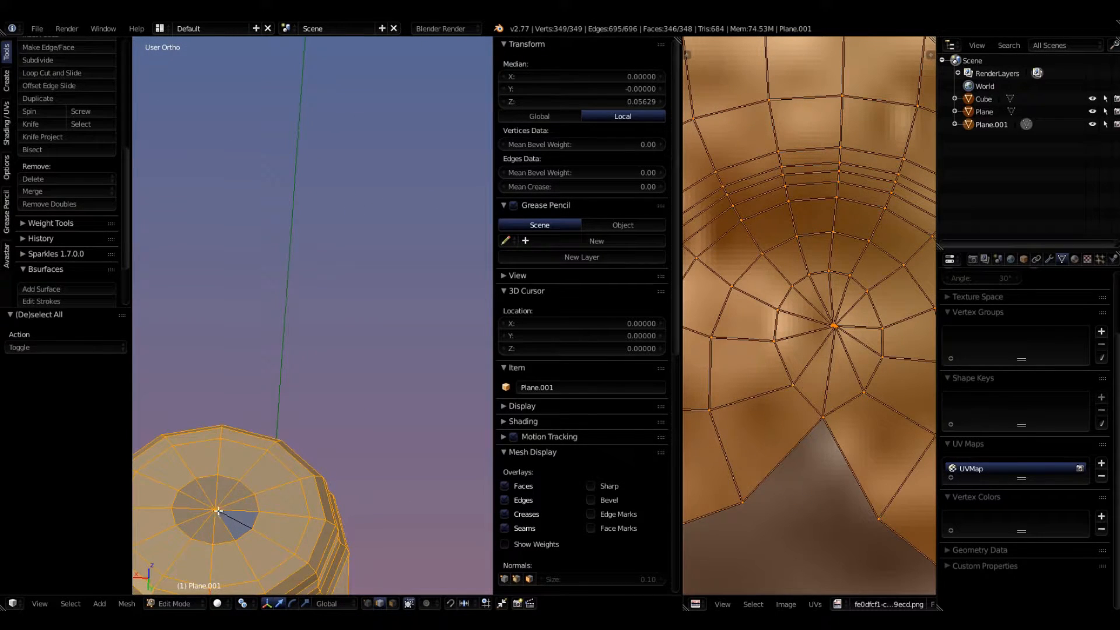
shift+right_click(213, 511)
scroll(221, 512, up, 5)
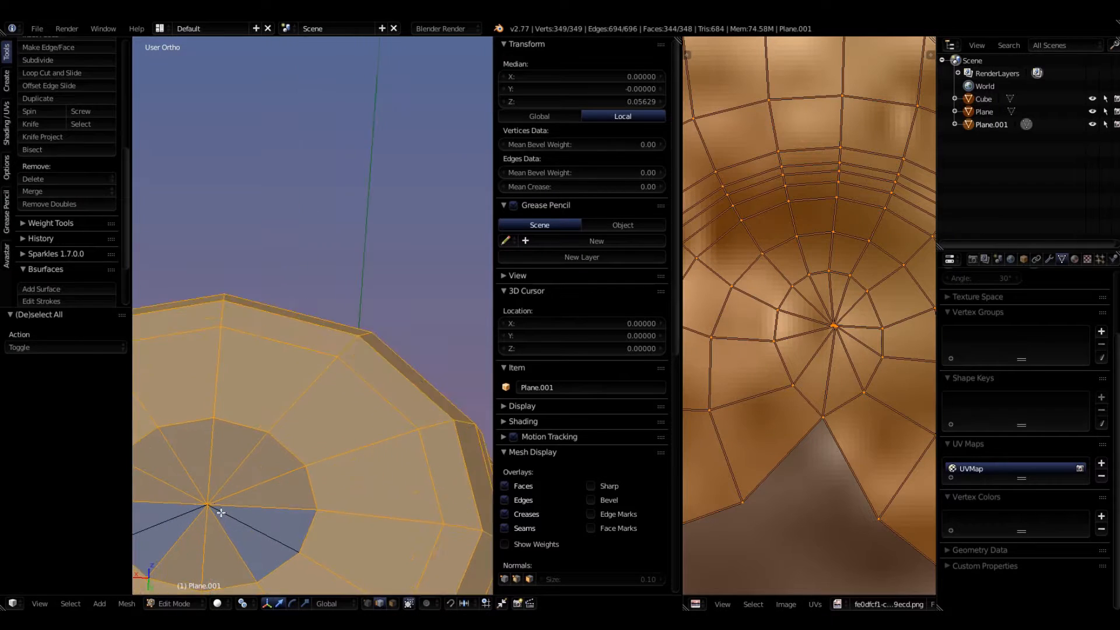
key(ctrl+Tab)
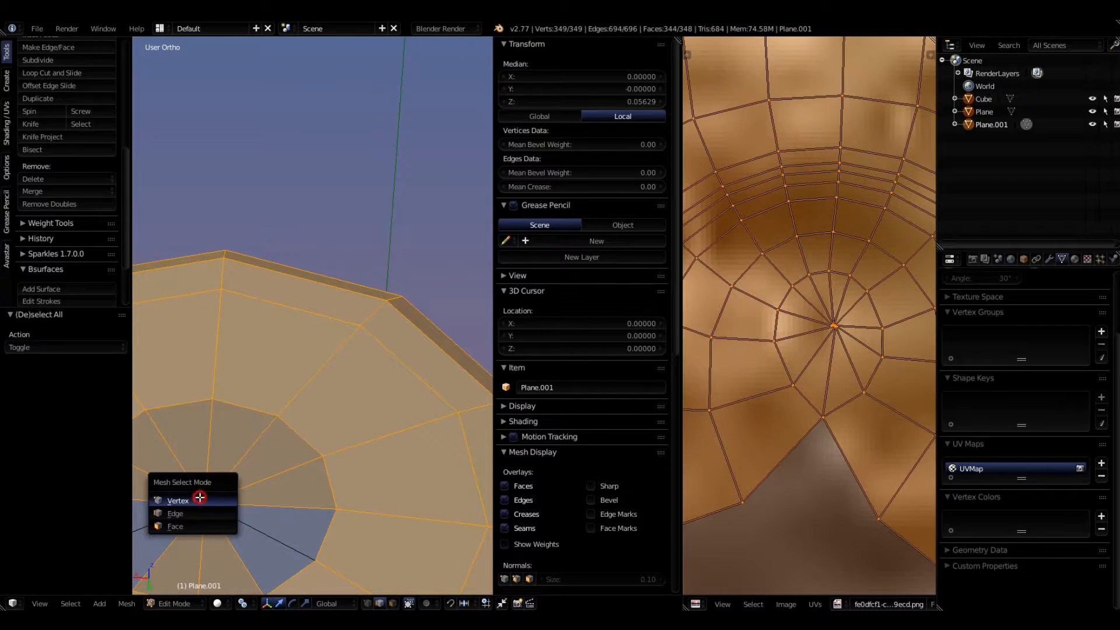
click(203, 500)
shift+right_click(204, 502)
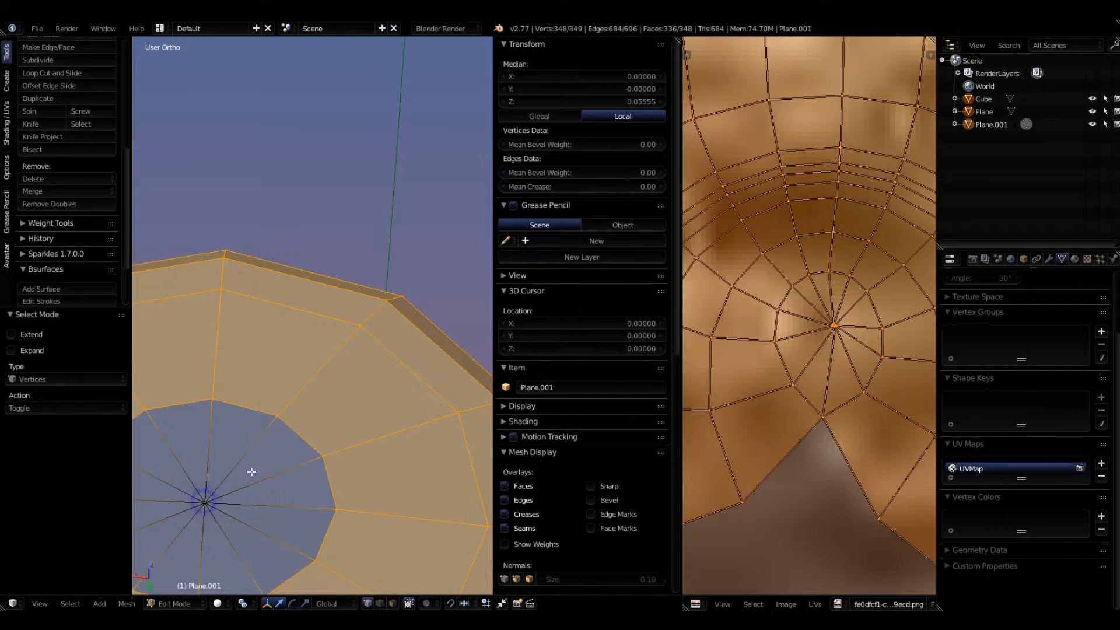
alt+shift+right_click(330, 479)
Step: Unwrap the selected part of the bottle again and inspect the base's centre in the UV layout
scroll(350, 476, down, 5)
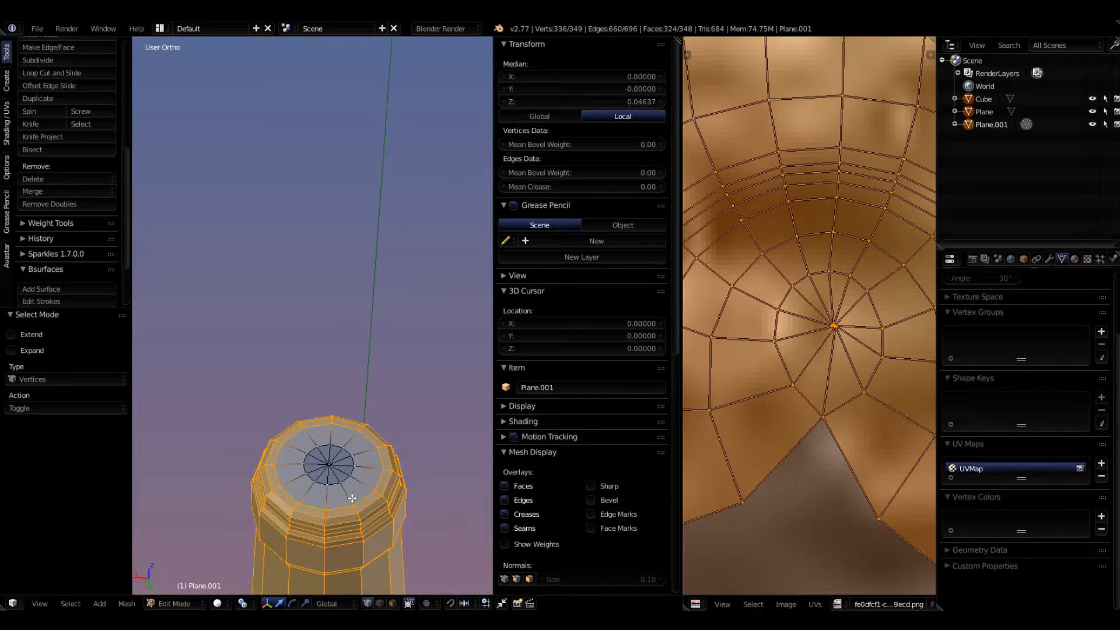
key(u)
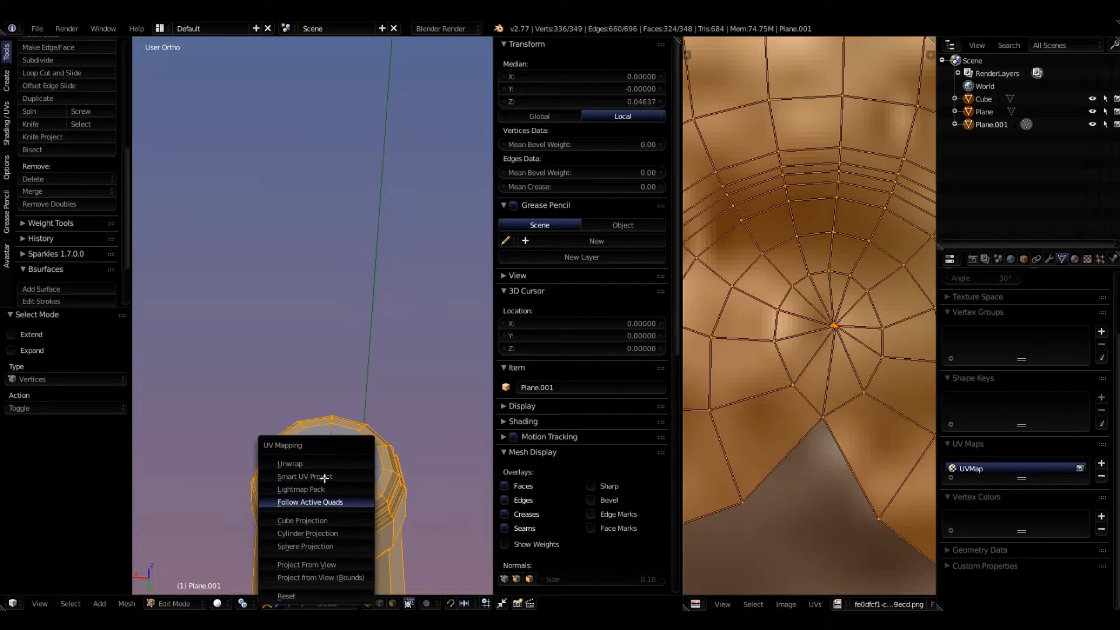
click(309, 465)
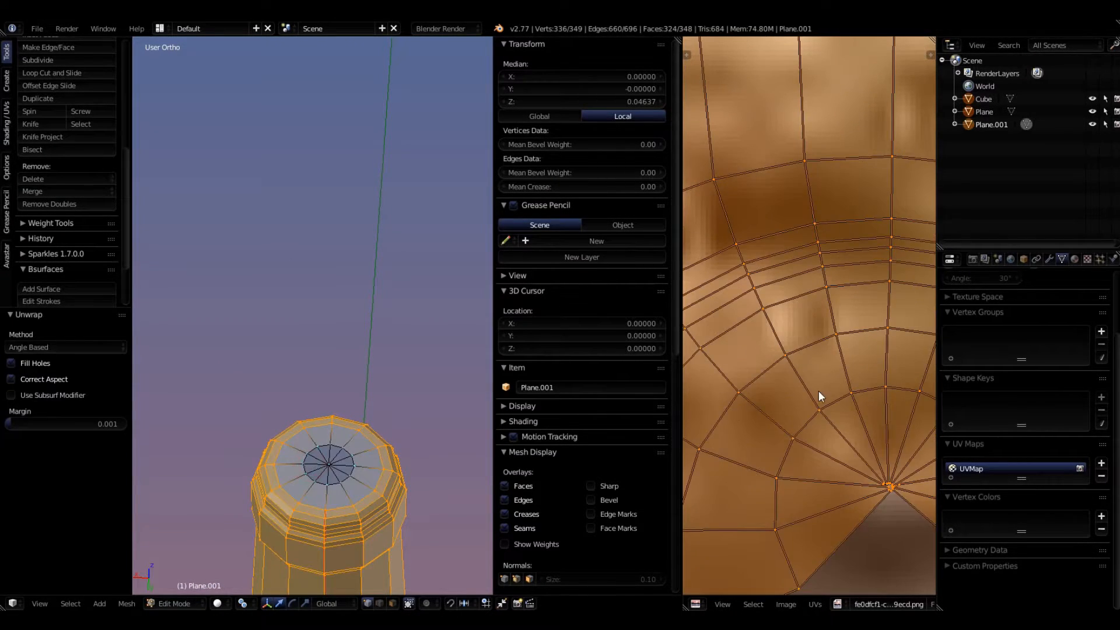
scroll(823, 408, down, 7)
scroll(827, 418, up, 8)
scroll(840, 425, up, 3)
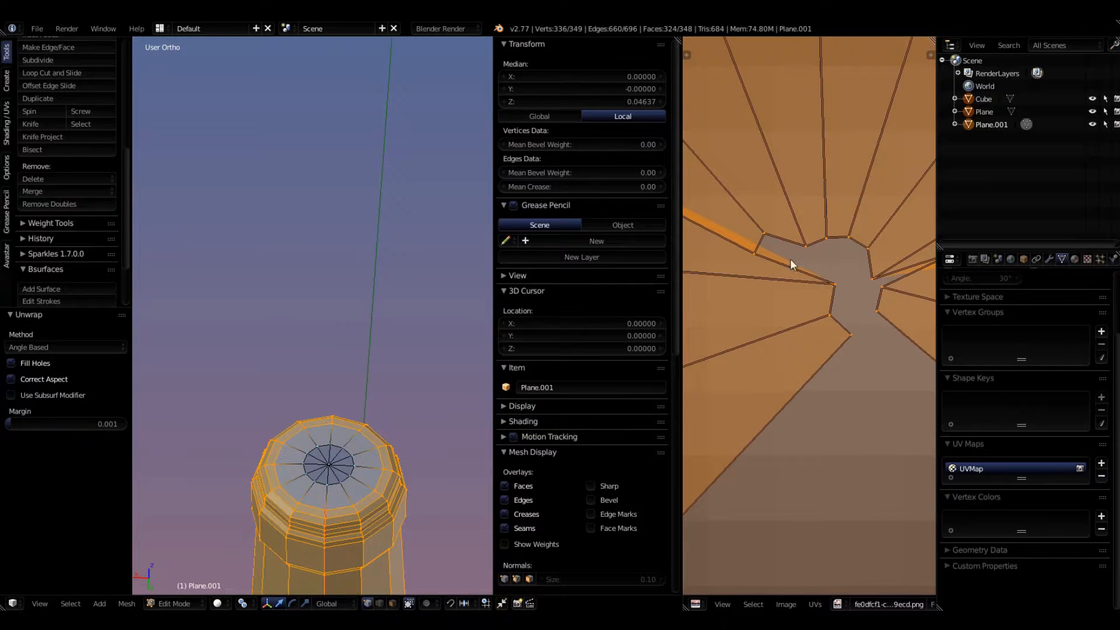
scroll(840, 359, down, 7)
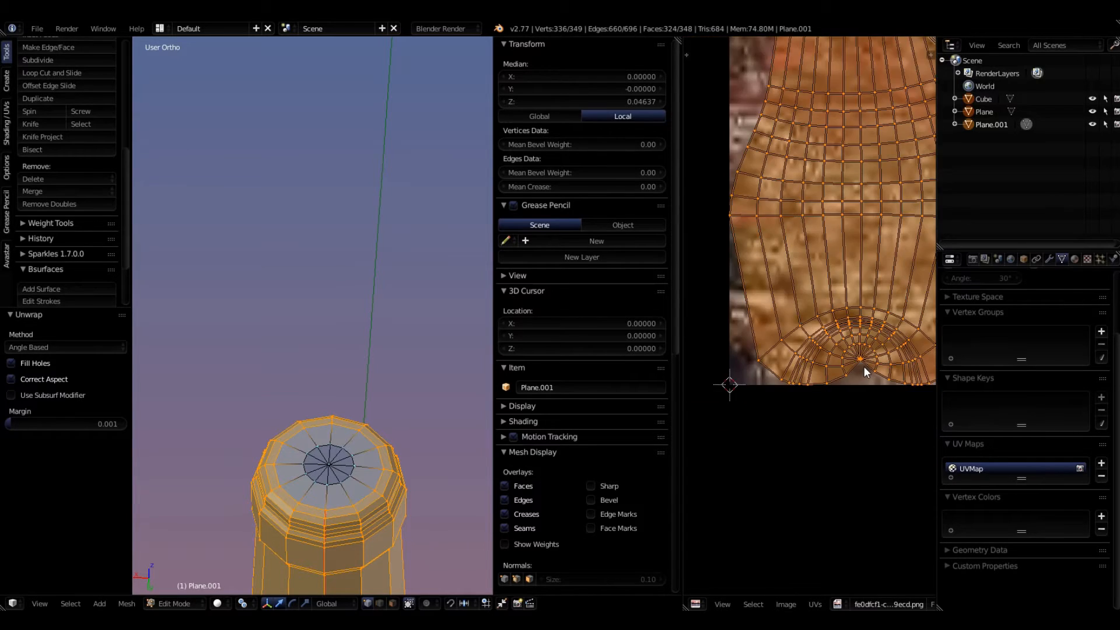
scroll(866, 356, down, 6)
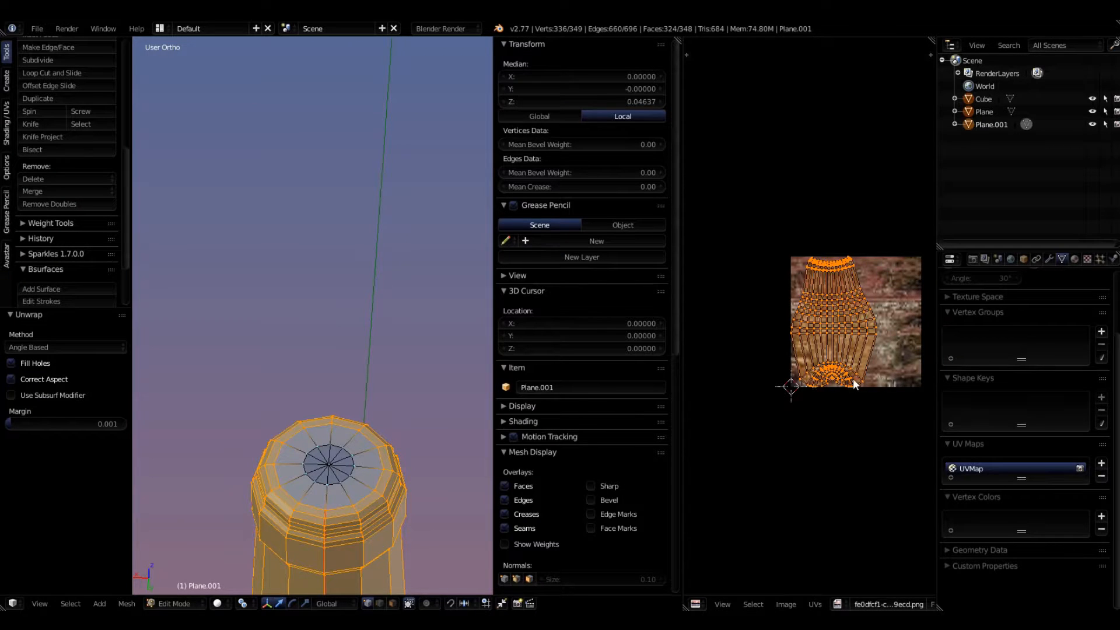
scroll(888, 377, up, 3)
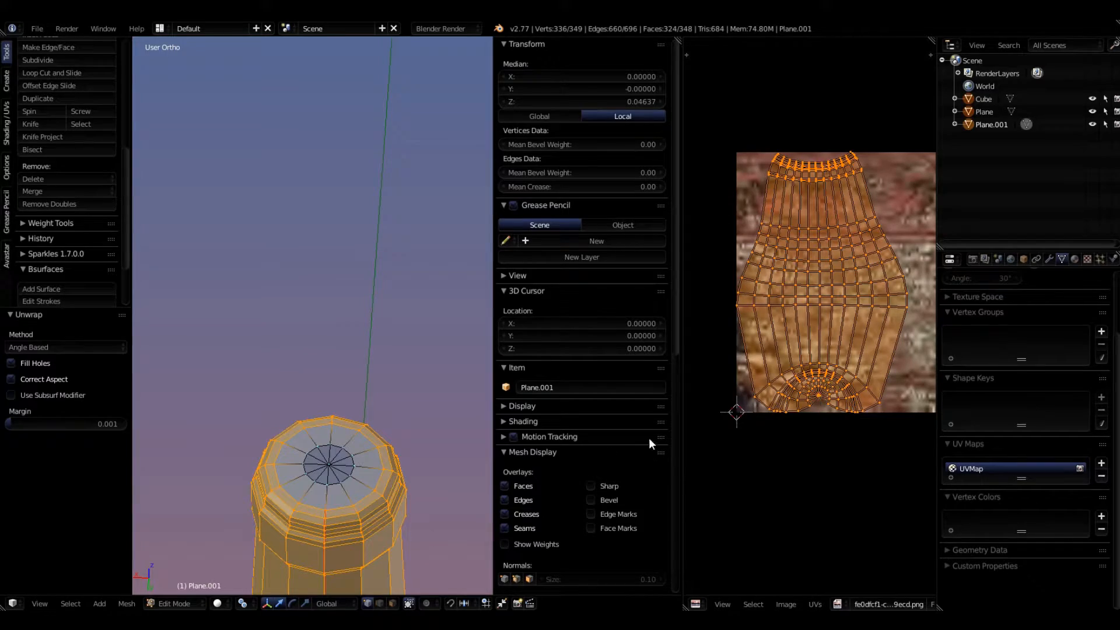
Step: Widen the UV editor over the 3D view and inspect the bottle's UV island from base to neck end
drag(683, 424, 404, 414)
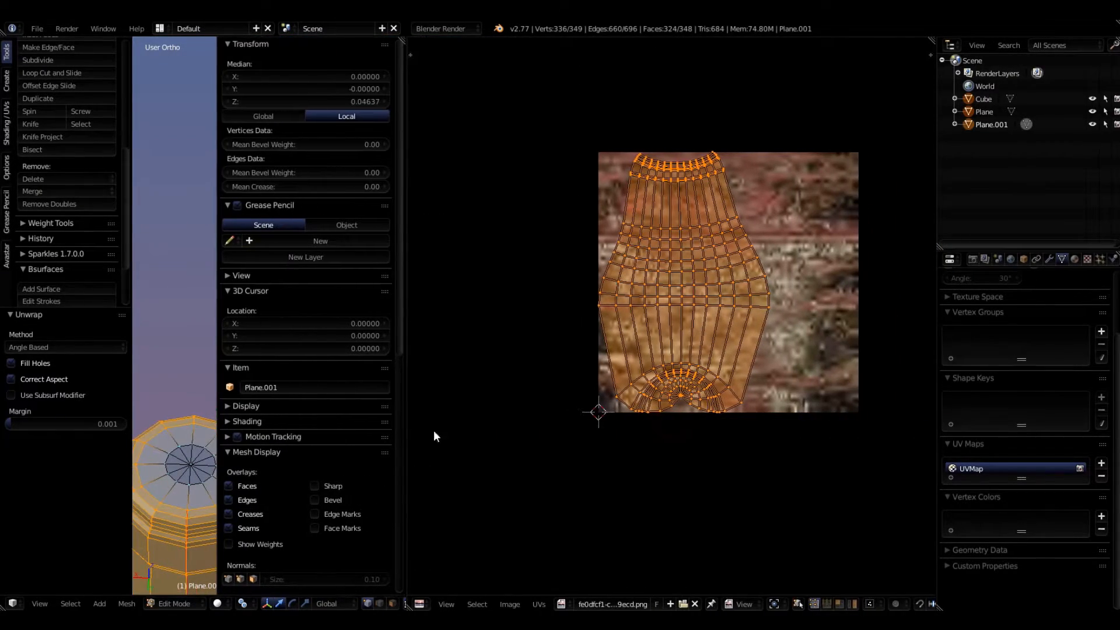
scroll(811, 361, up, 4)
scroll(826, 374, up, 2)
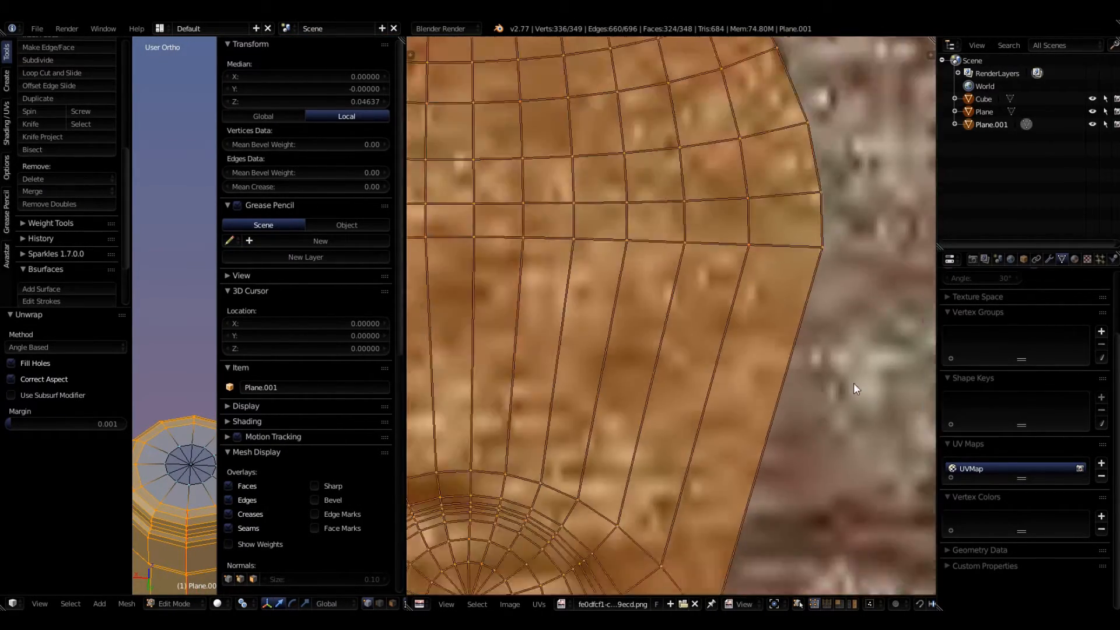
scroll(853, 383, down, 6)
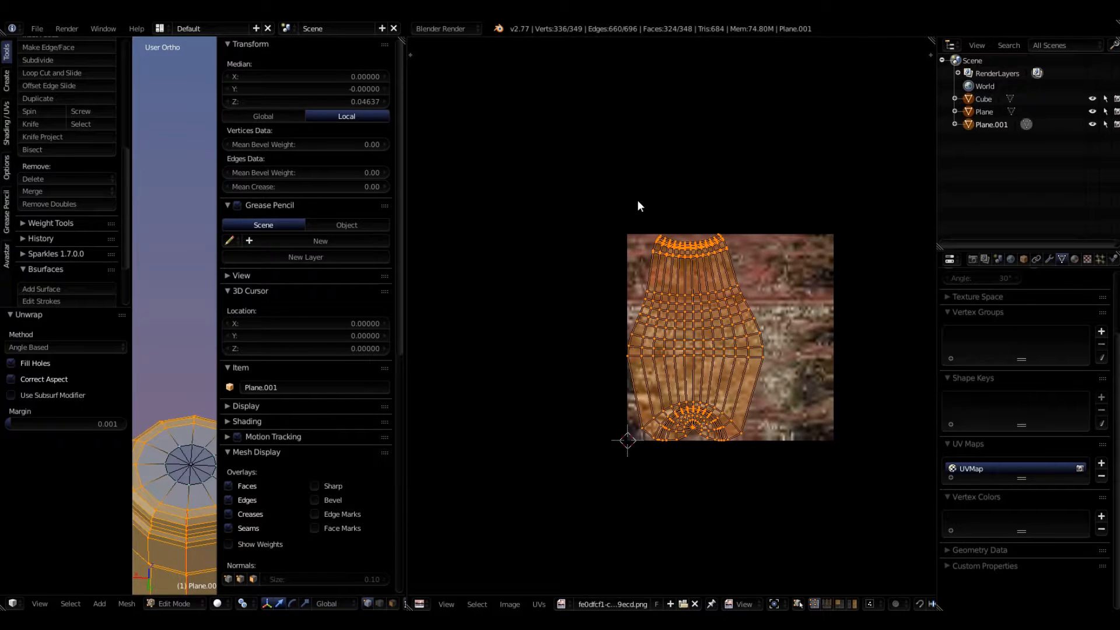
scroll(659, 248, up, 3)
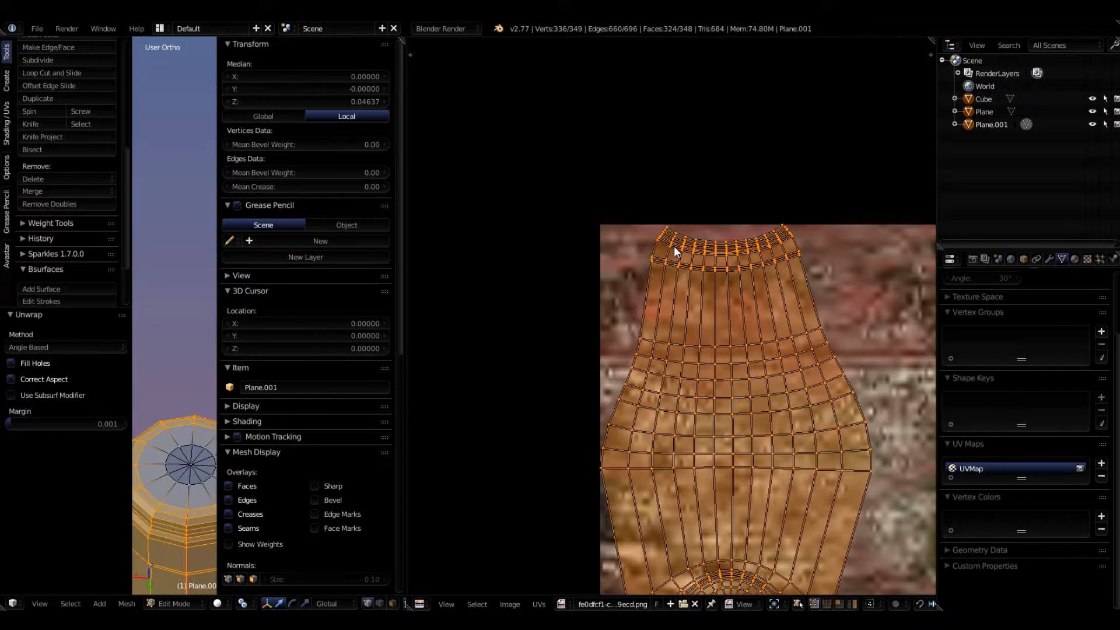
scroll(728, 231, up, 5)
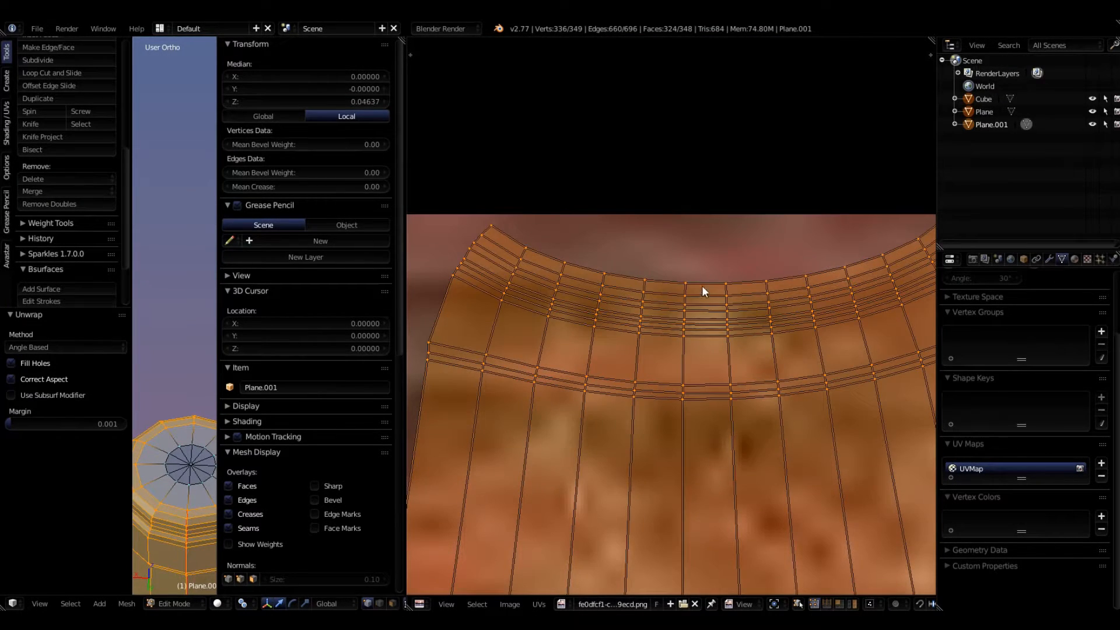
Step: Select the outermost UV edge row at the neck end and straighten it with Align Y
alt+right_click(704, 284)
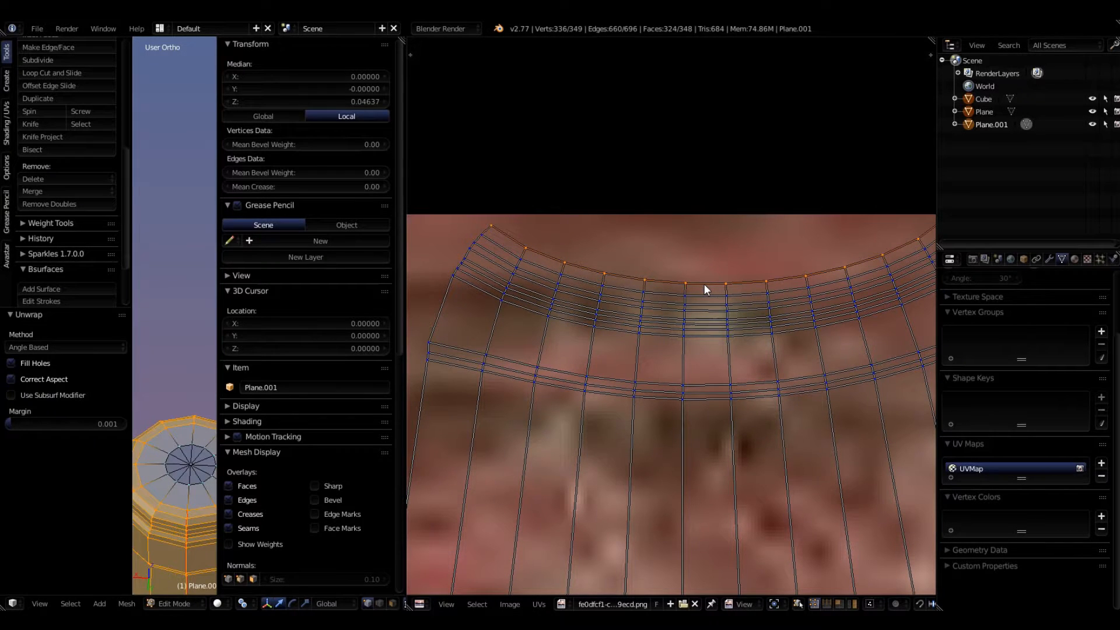
key(w)
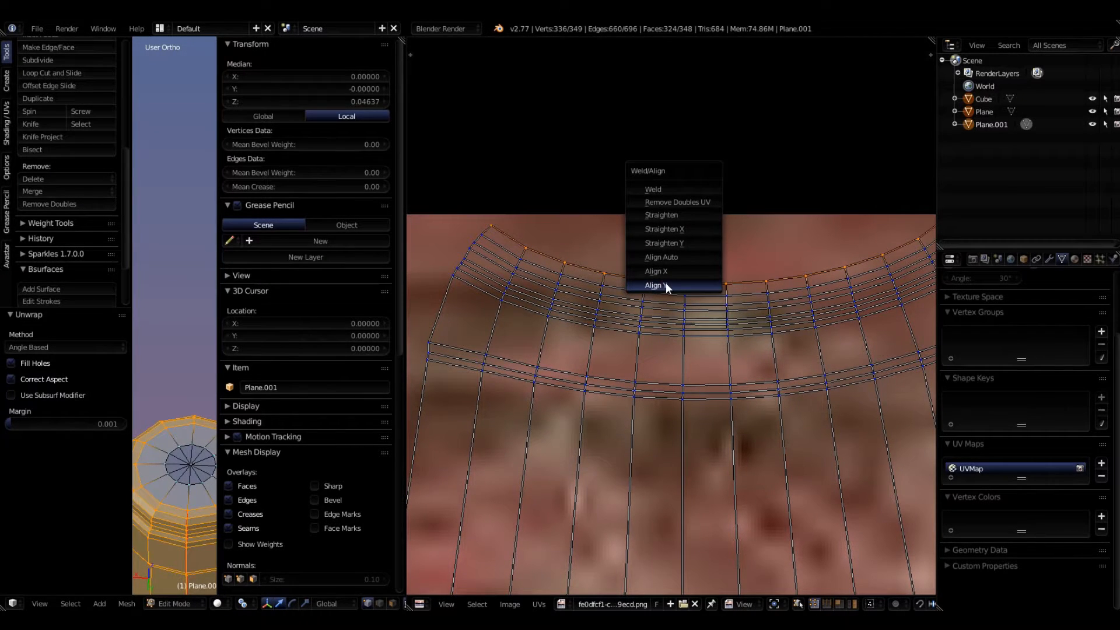
click(666, 283)
scroll(687, 315, down, 8)
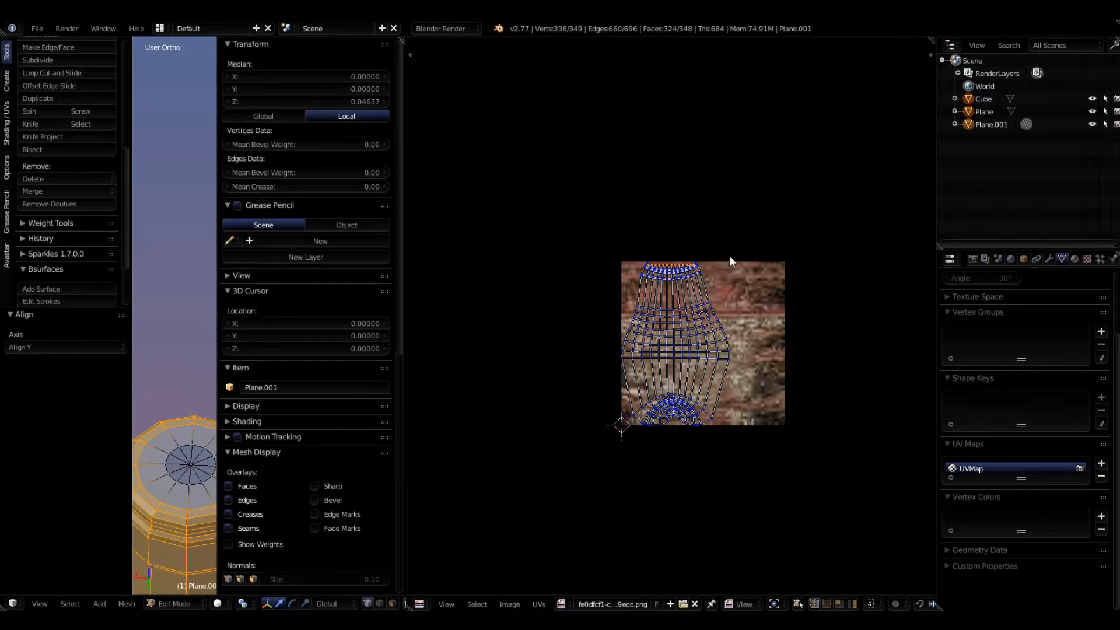
scroll(730, 256, up, 8)
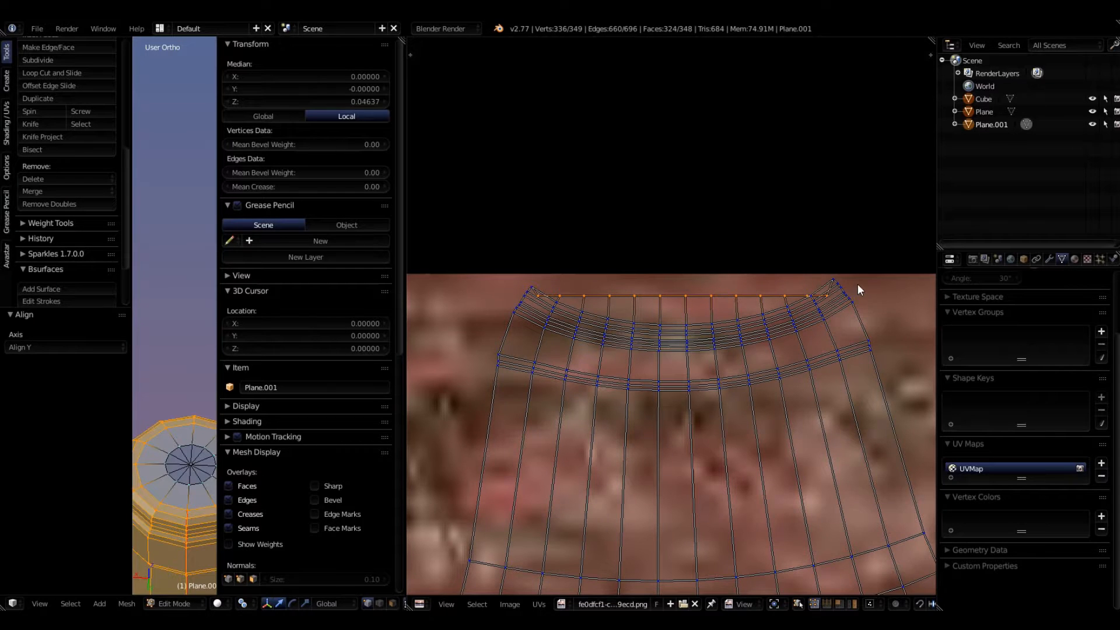
Step: Straighten the remaining UV rows of the neck's rim band one by one with Align Y
click(702, 318)
key(shift+w)
click(706, 321)
click(702, 331)
key(shift+w)
click(705, 325)
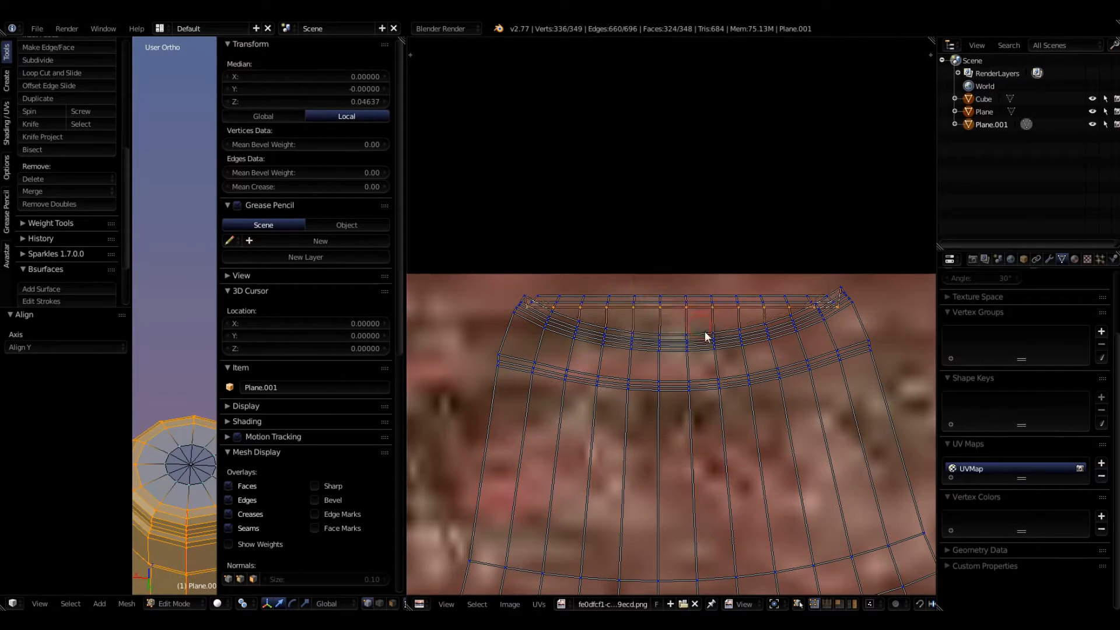
key(shift+w)
click(708, 328)
alt+right_click(705, 336)
key(w)
click(705, 337)
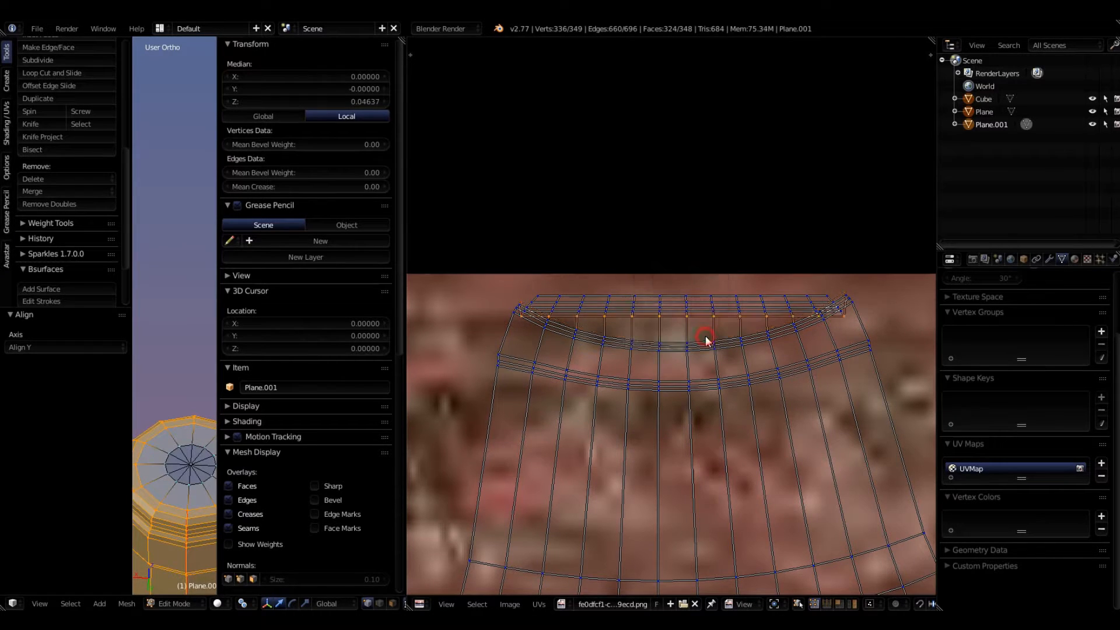
alt+right_click(705, 339)
key(w)
click(706, 341)
key(w)
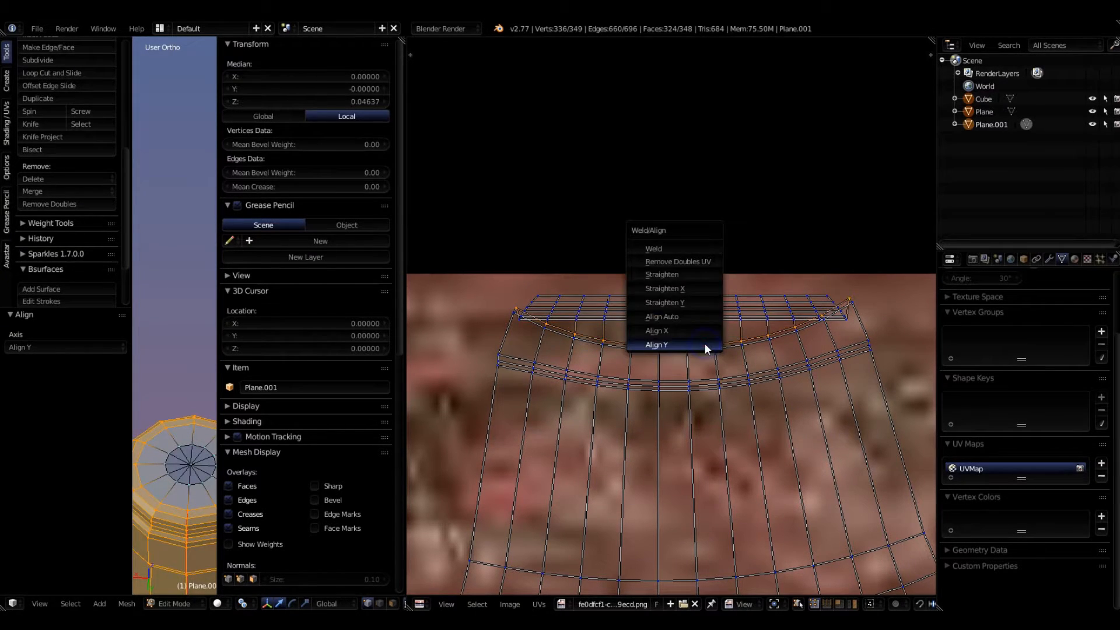
click(707, 343)
click(705, 346)
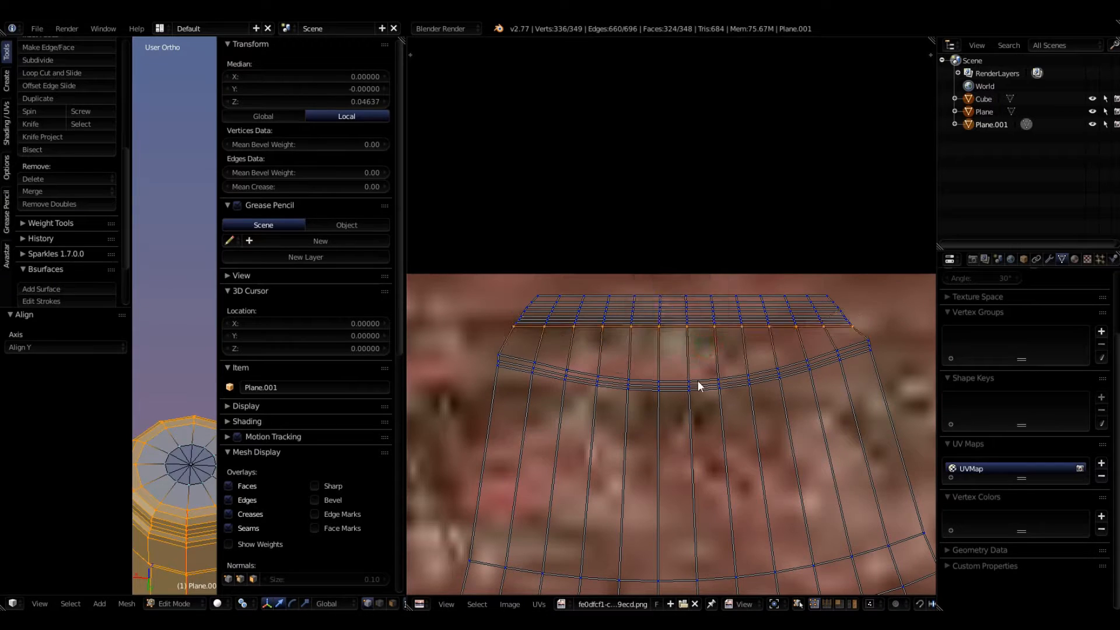
Step: Straighten the curved UV rows of the narrow band just below the neck's rim one by one with Align Y
alt+right_click(697, 380)
key(w)
click(700, 380)
alt+right_click(699, 383)
key(w)
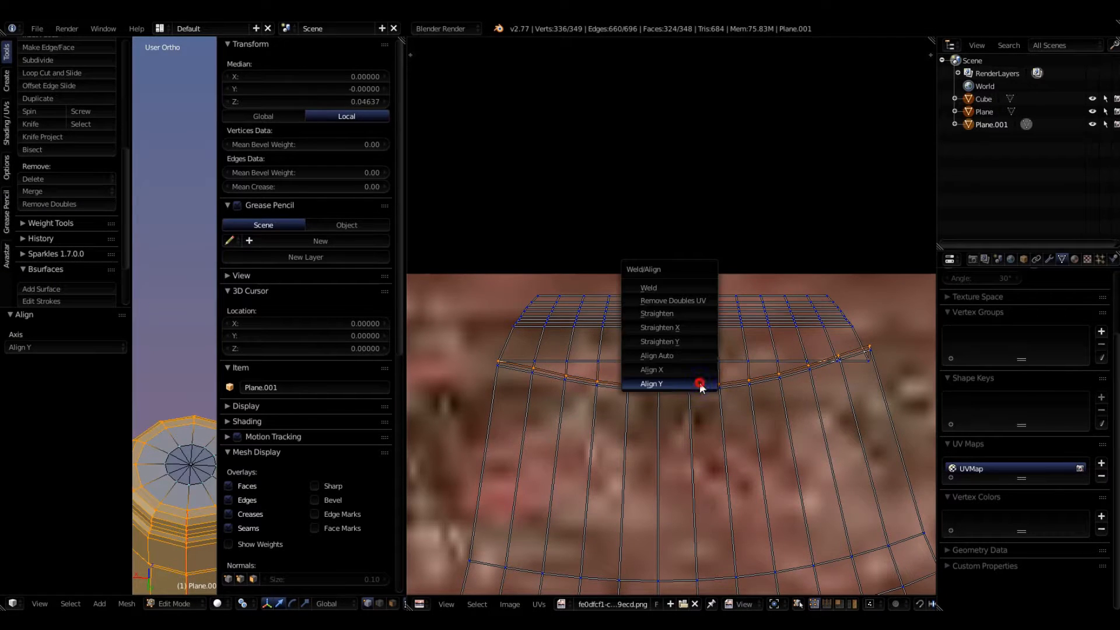
click(702, 385)
key(w)
click(703, 387)
Step: Straighten the curved UV rows where the neck widens into the bottle's shoulder one by one with Align Y
scroll(700, 373, down, 5)
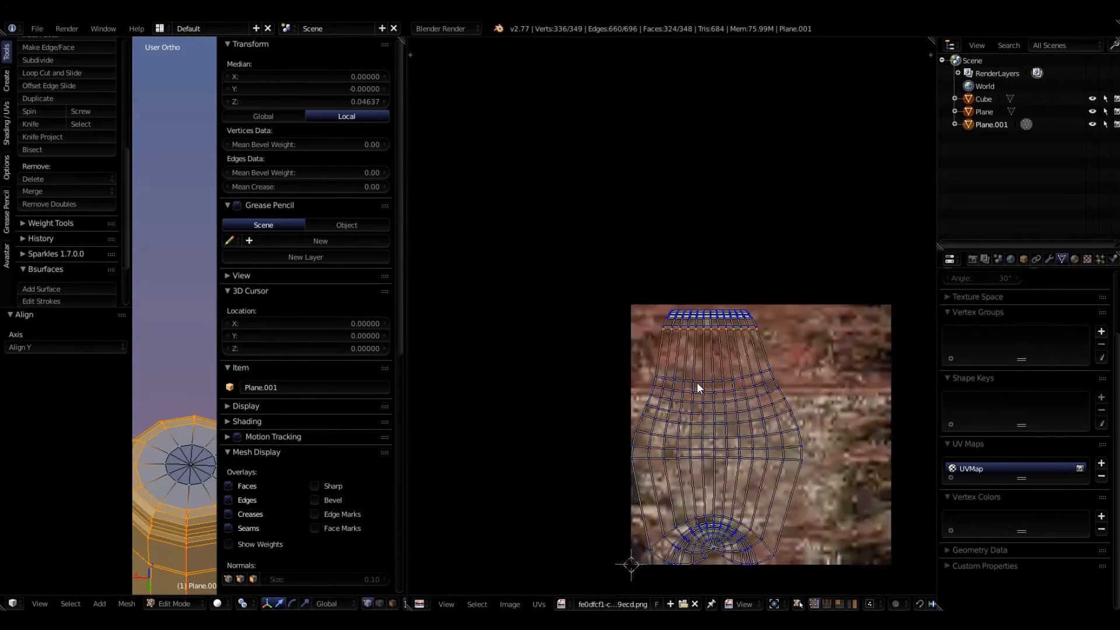
scroll(703, 385, up, 6)
click(709, 373)
key(w)
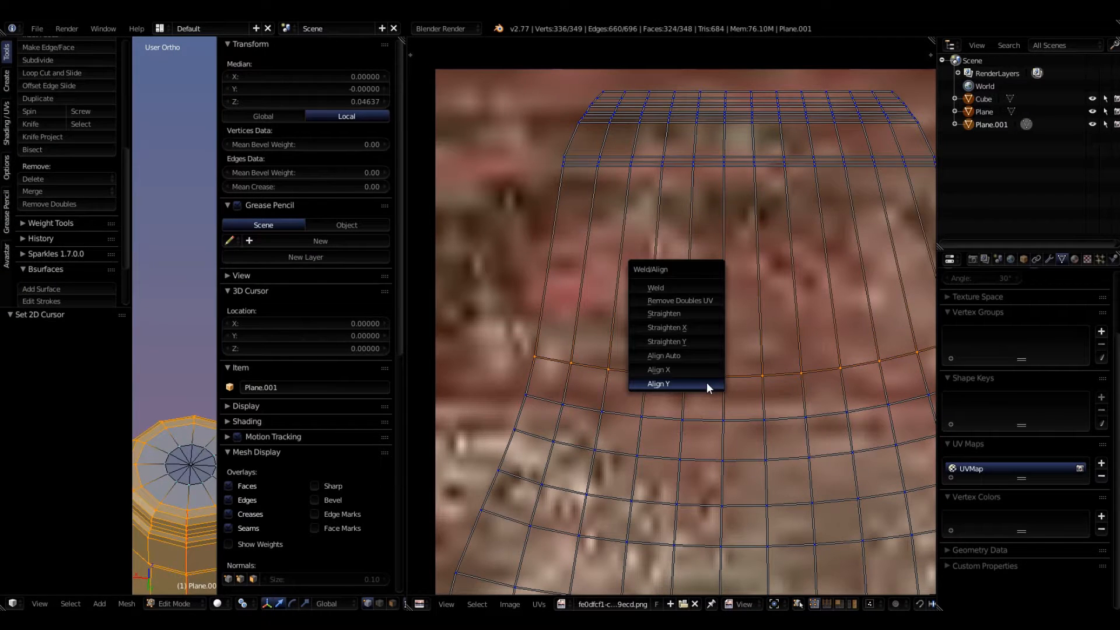
click(706, 383)
alt+right_click(707, 419)
key(w)
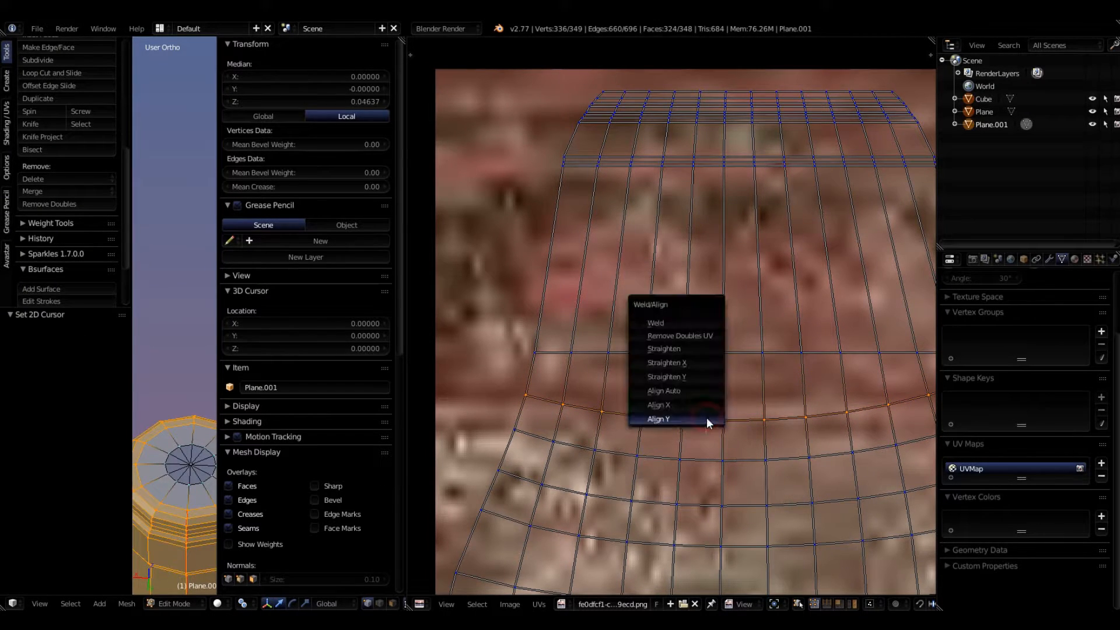
click(706, 418)
key(w)
click(708, 453)
alt+right_click(710, 509)
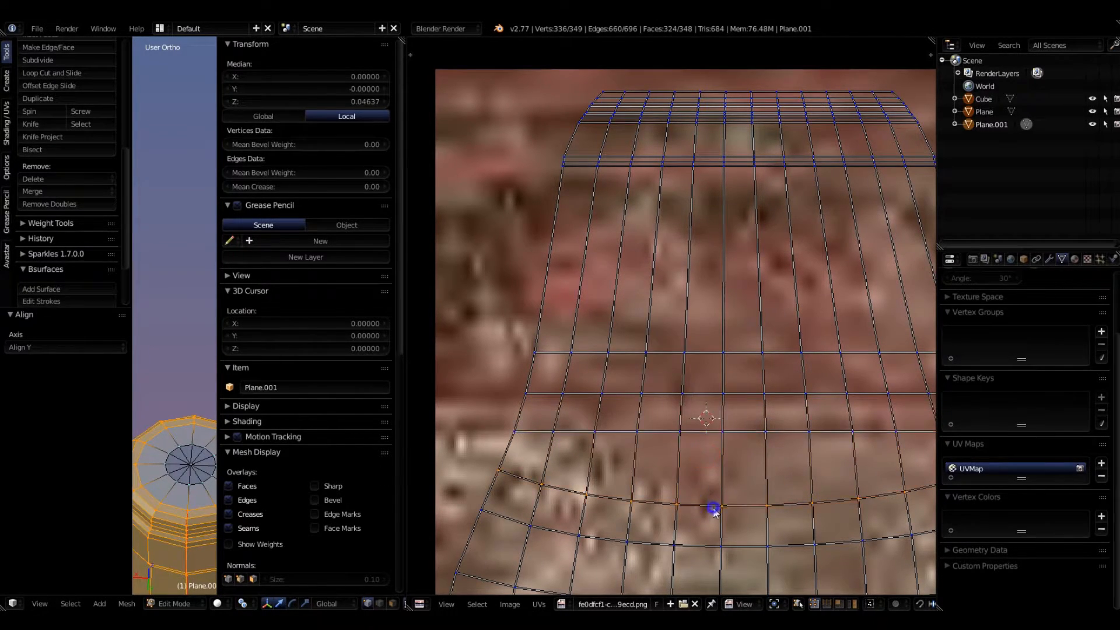
key(w)
click(710, 511)
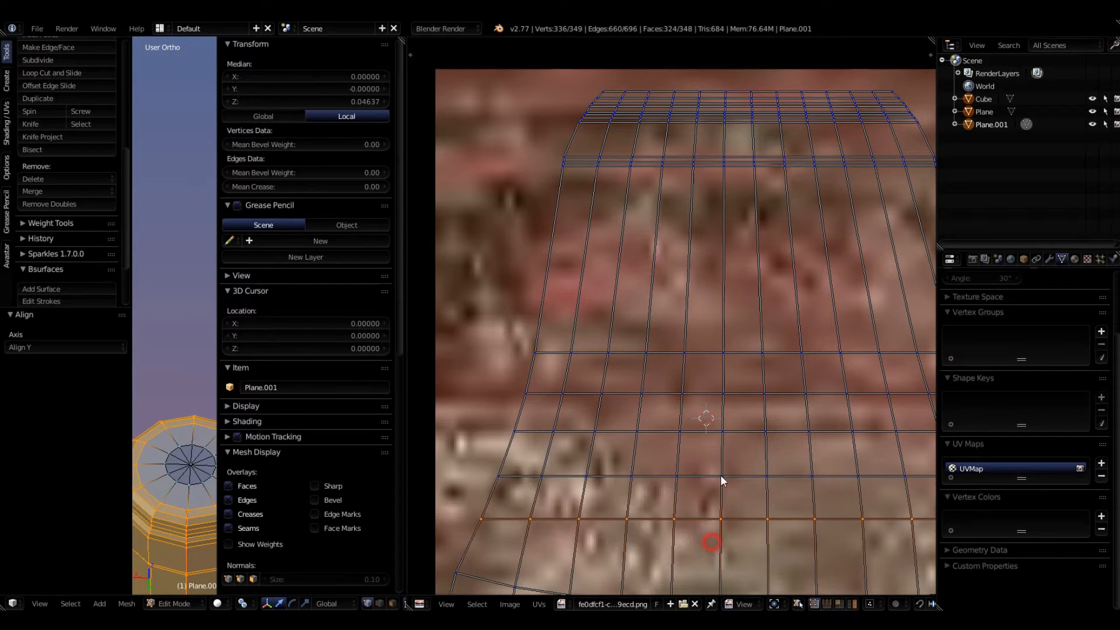
Step: Straighten the three UV rows around the widest part of the bottle's body with Align Y
scroll(710, 478, down, 5)
scroll(722, 464, up, 5)
alt+right_click(734, 422)
key(w)
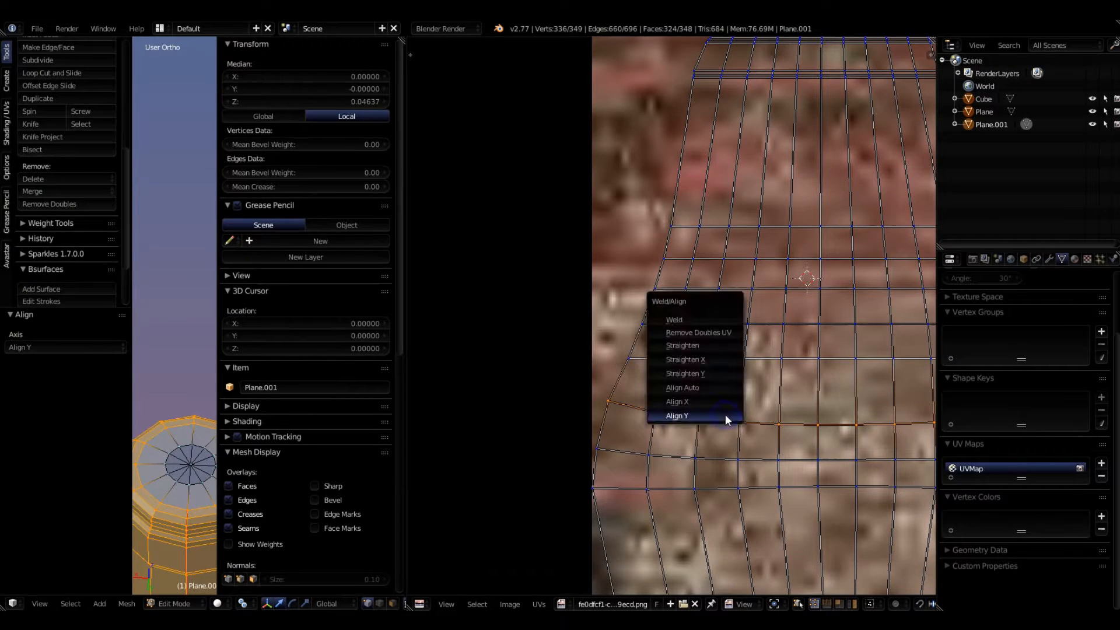
click(725, 418)
alt+right_click(729, 461)
key(w)
click(727, 462)
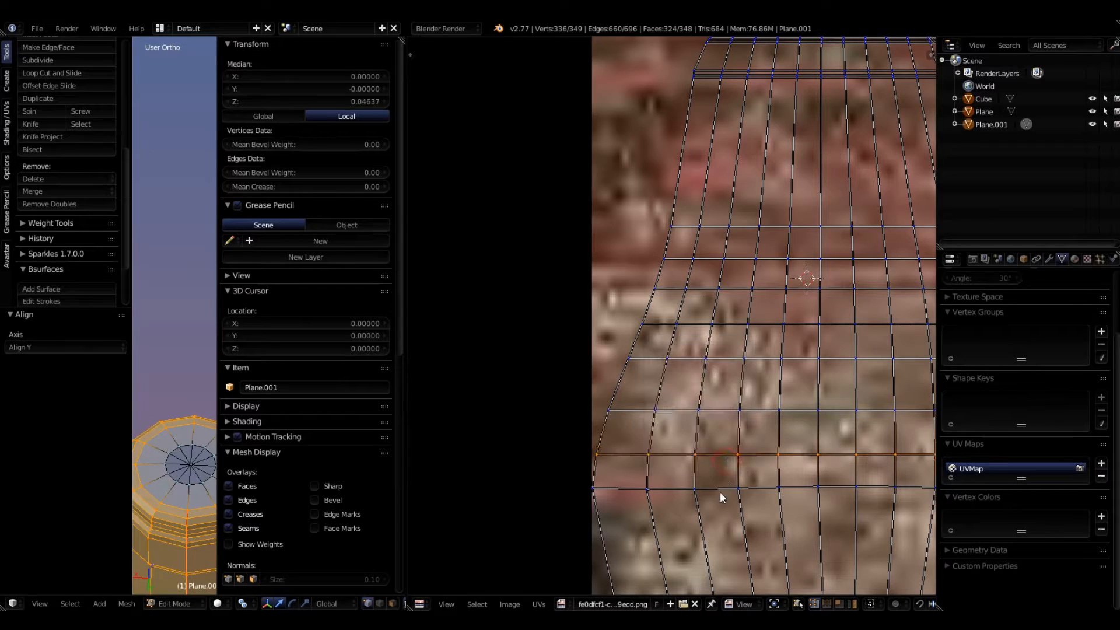
alt+right_click(721, 489)
key(w)
click(722, 489)
Step: Straighten the lowest UV row of the bottle's body and the outer arcs of the base with Align Y
scroll(722, 489, down, 8)
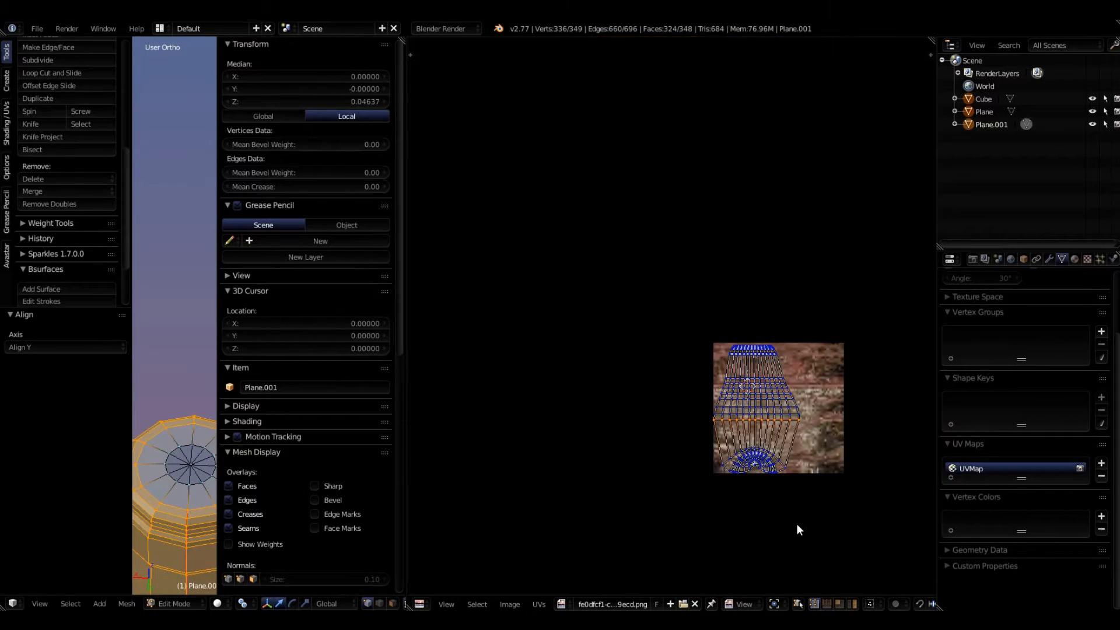
scroll(797, 523, up, 8)
middle_drag(637, 199, 785, 455)
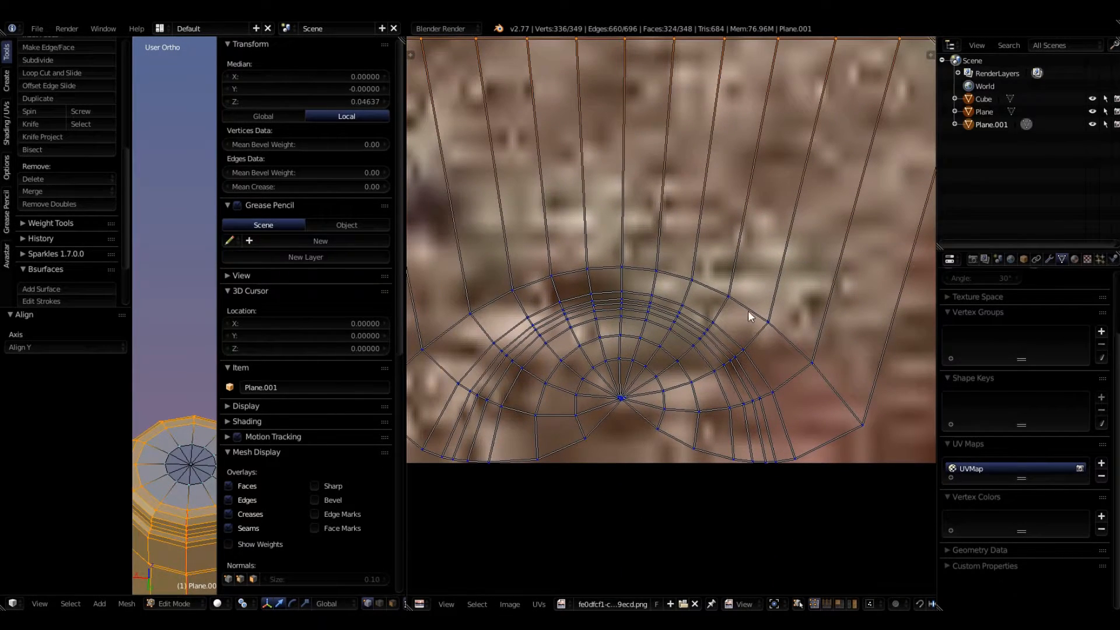
alt+right_click(668, 274)
key(w)
click(669, 275)
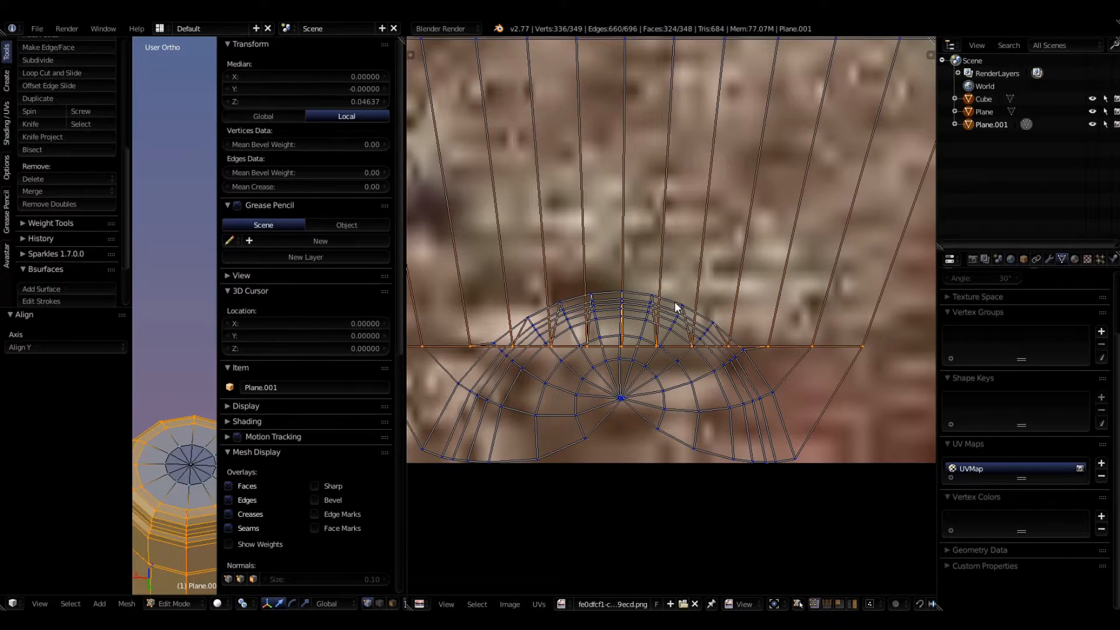
alt+right_click(669, 300)
key(w)
click(674, 301)
alt+right_click(670, 306)
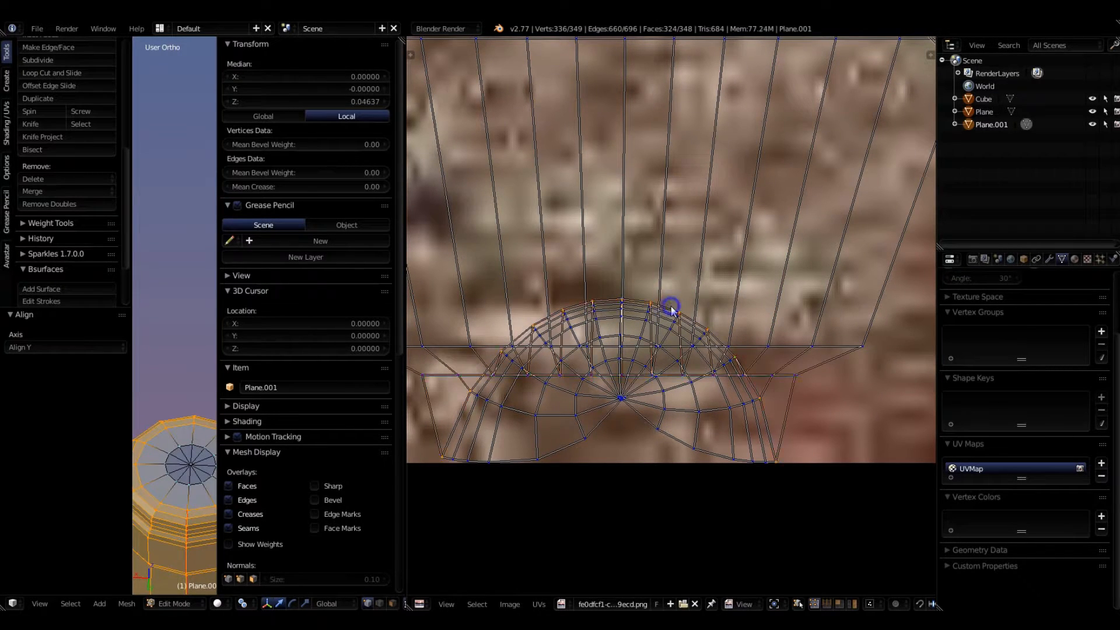
key(w)
click(671, 308)
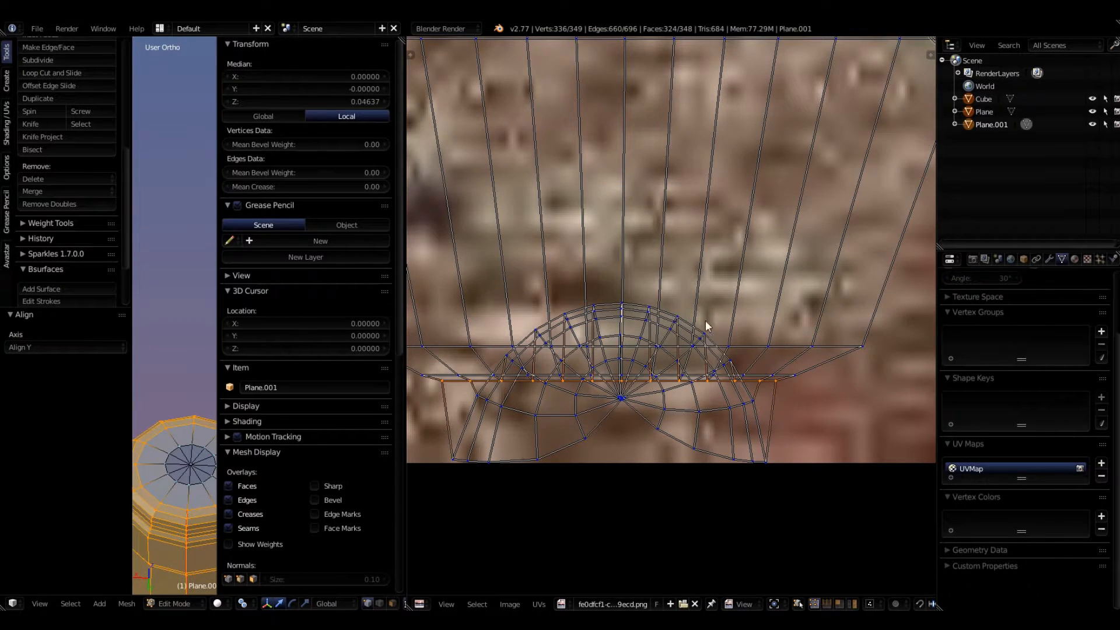
Step: Straighten the remaining curved UV rows of the base, working inward toward its centre, with Align Y
scroll(803, 288, down, 2)
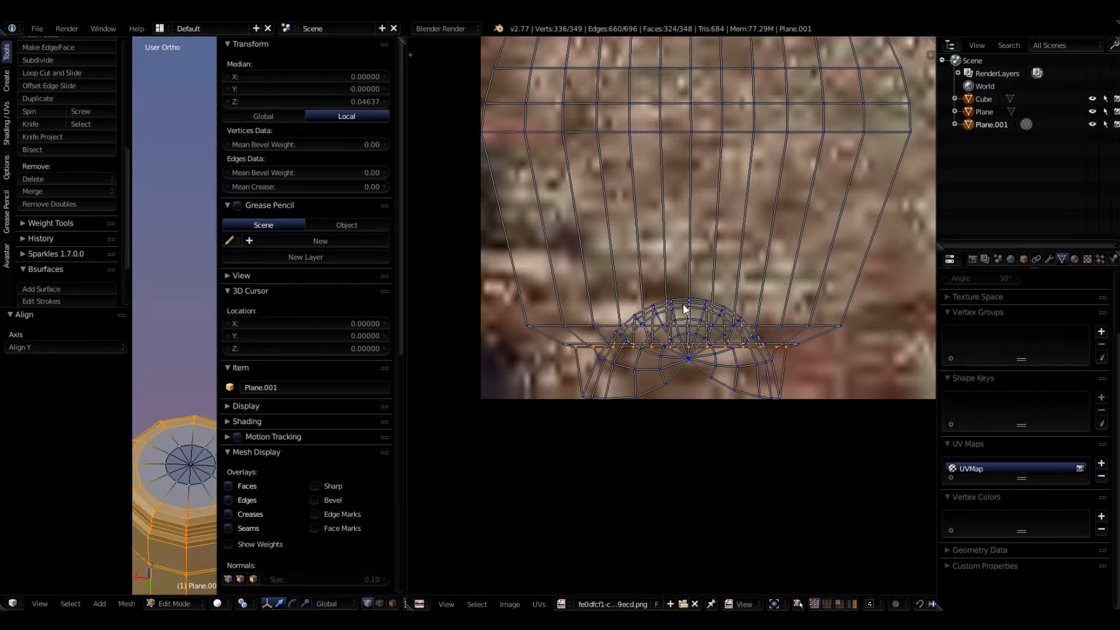
scroll(689, 349, up, 3)
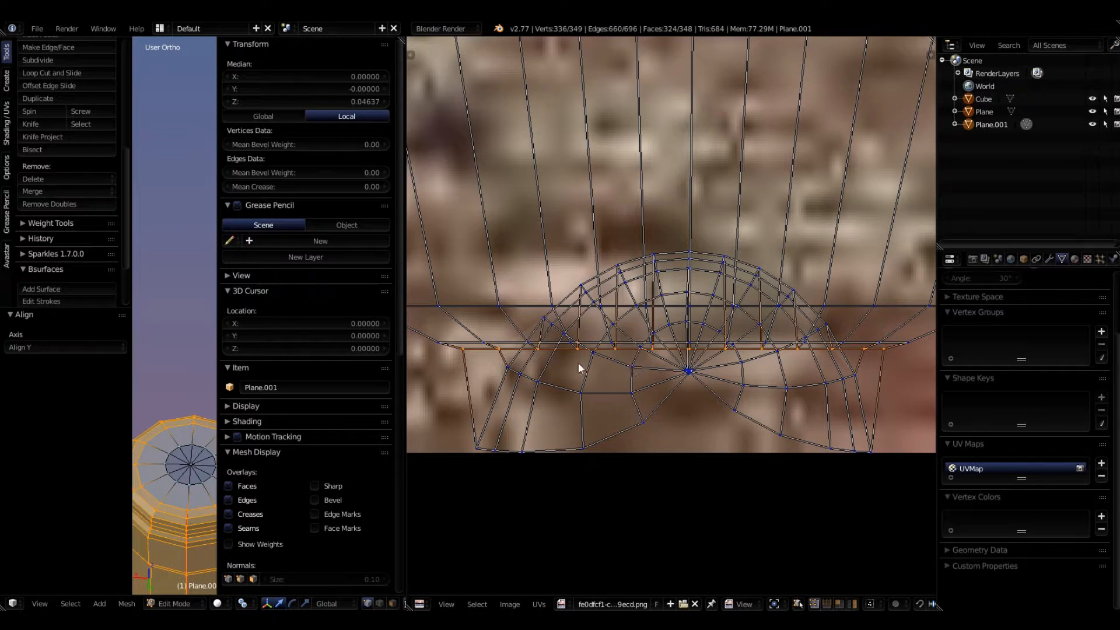
scroll(671, 350, down, 2)
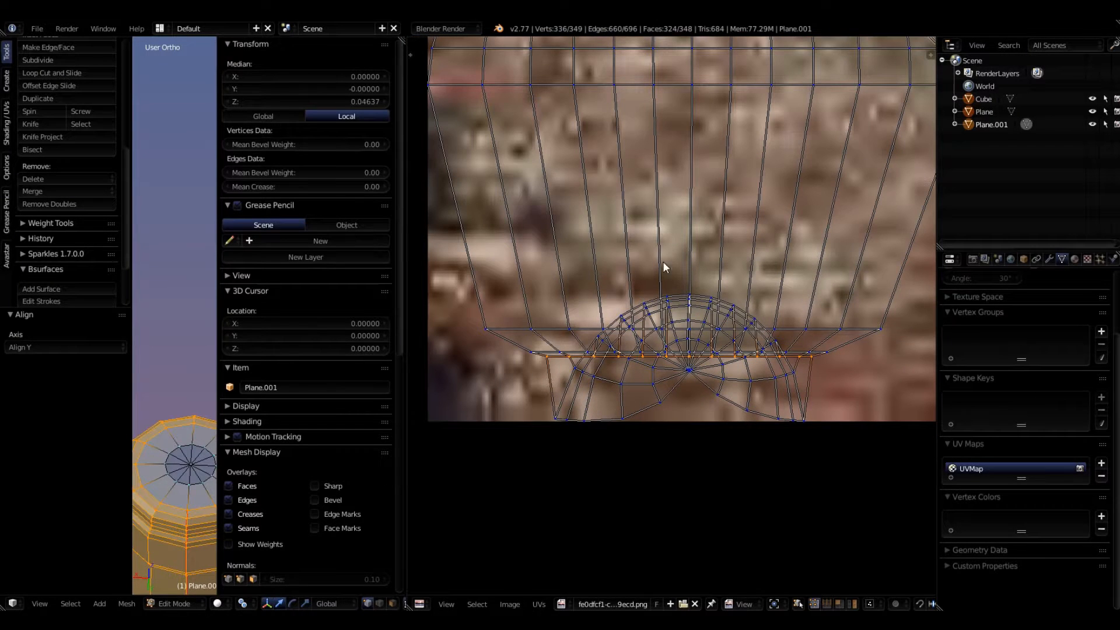
key(w)
click(681, 289)
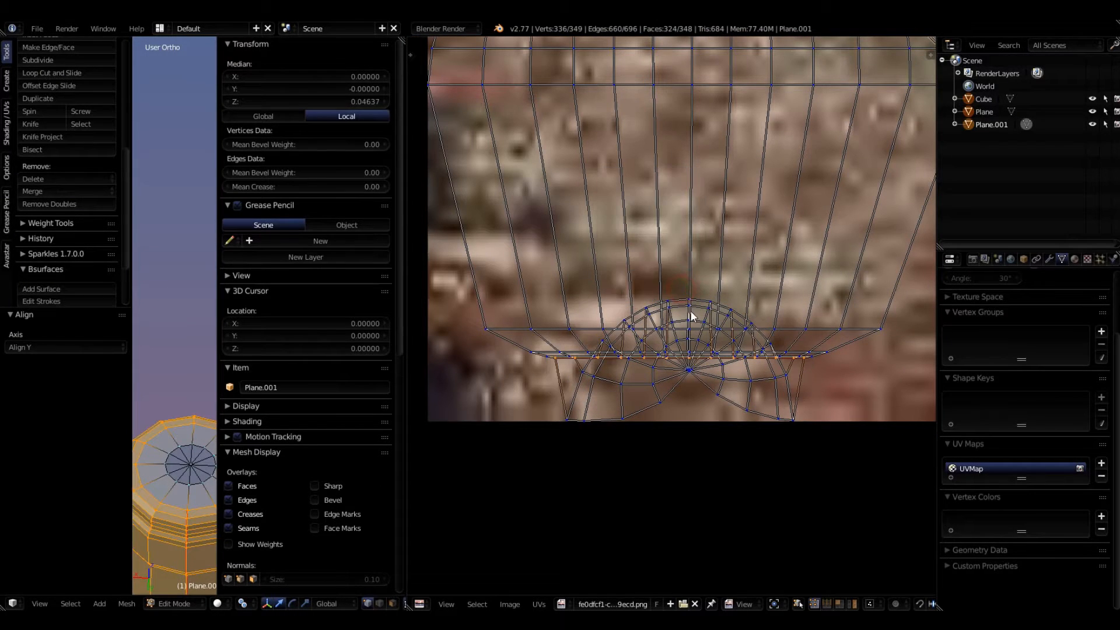
key(w)
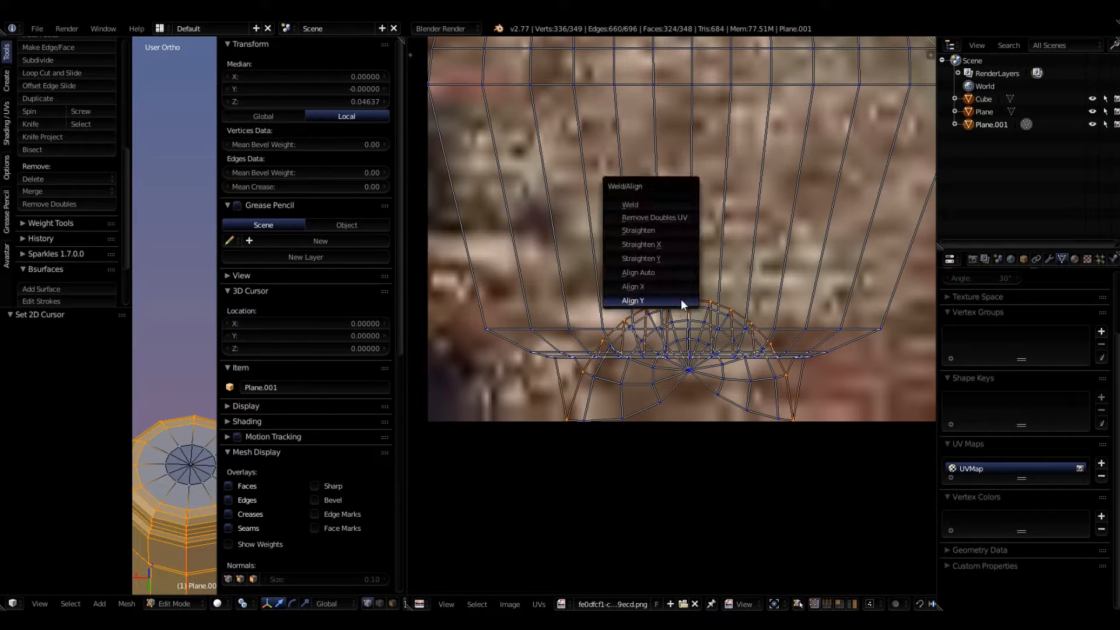
click(681, 299)
key(w)
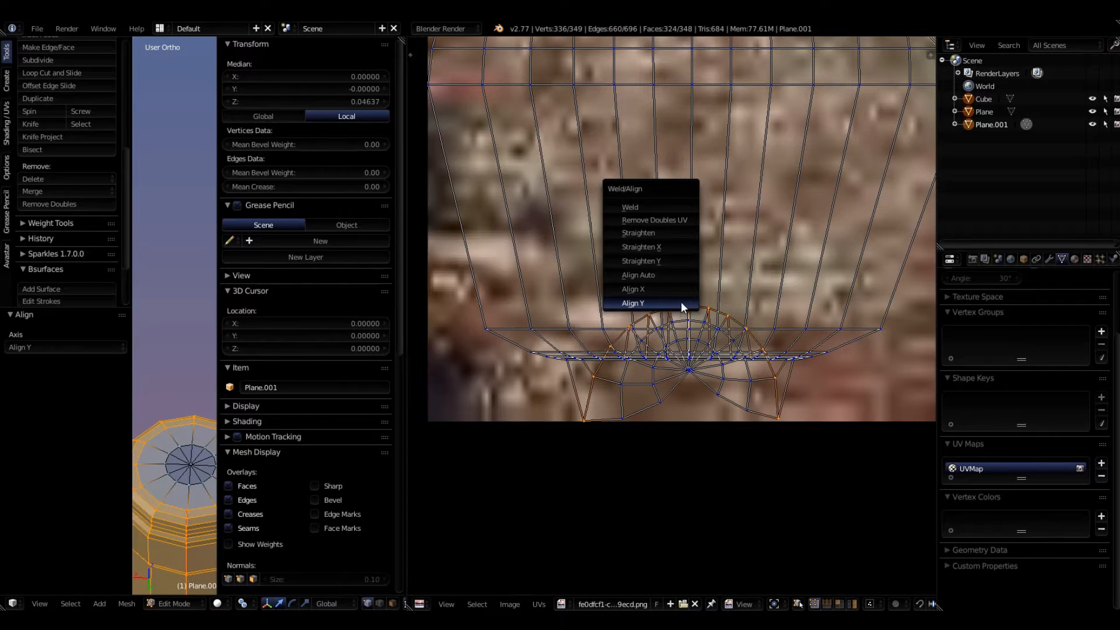
click(681, 302)
key(w)
click(682, 320)
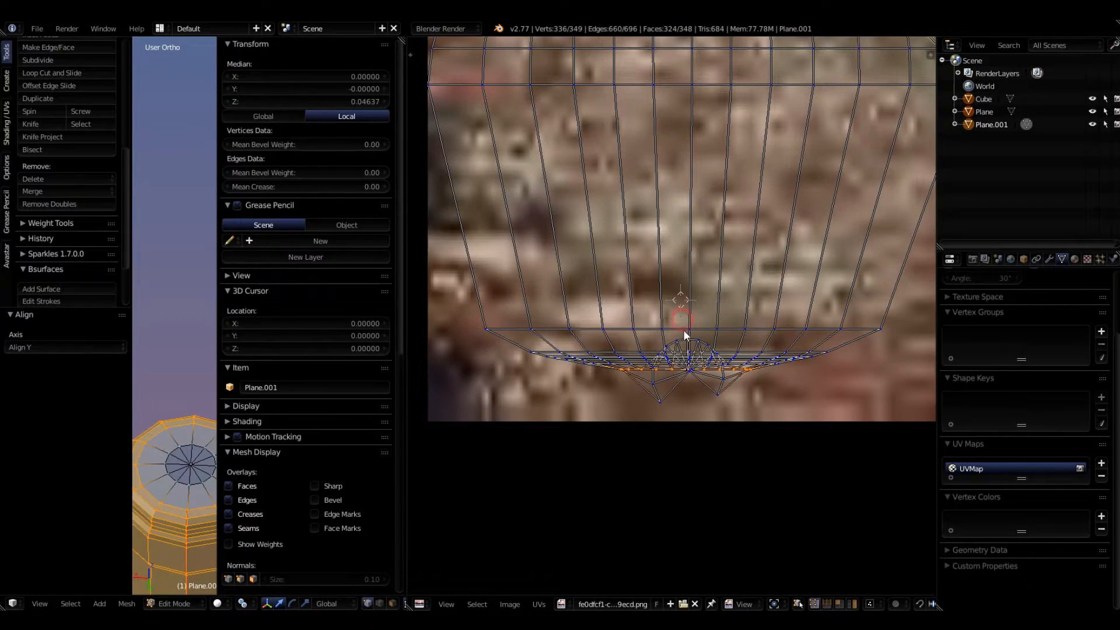
key(w)
click(683, 340)
Step: Straighten the tiny innermost UV row at the base's centre with Align Y and check the flattened rows up close
scroll(684, 340, up, 5)
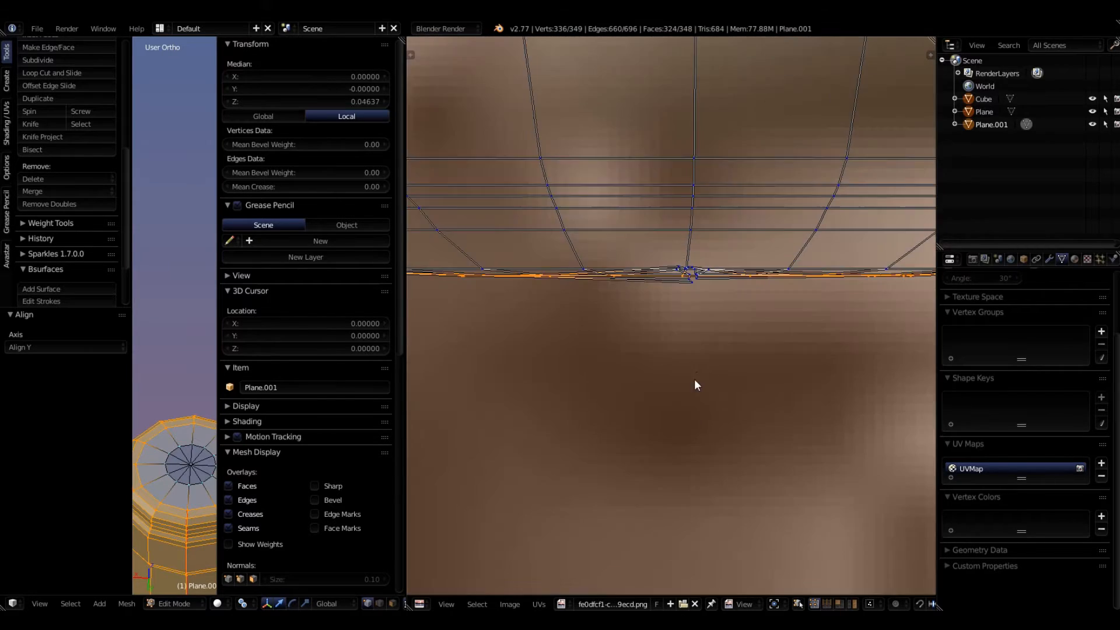
scroll(676, 239, up, 5)
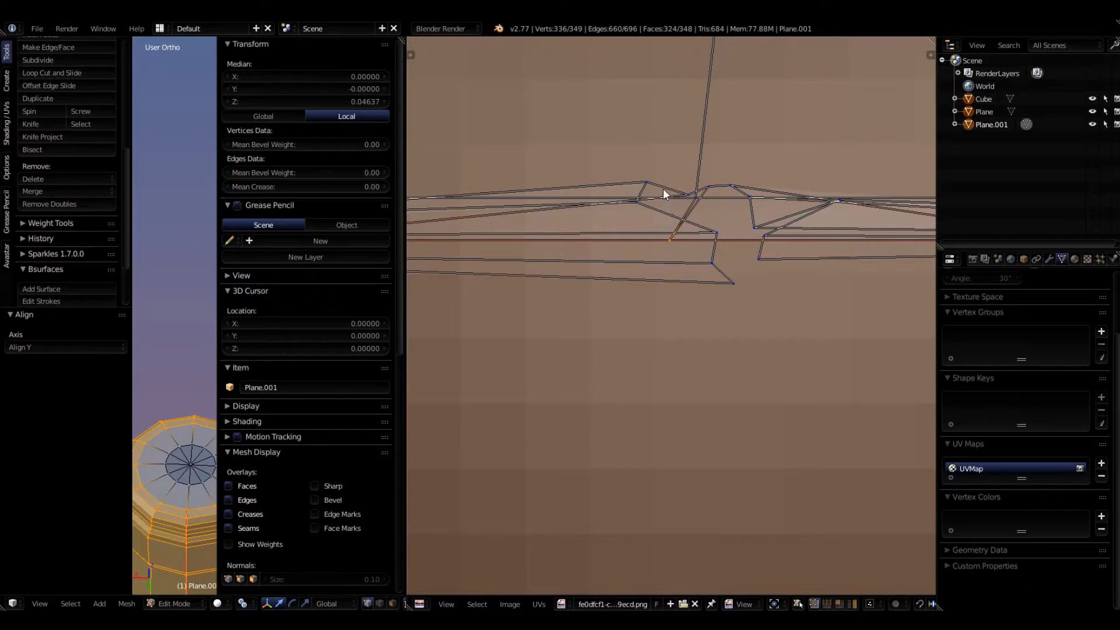
key(w)
click(664, 183)
scroll(668, 195, up, 4)
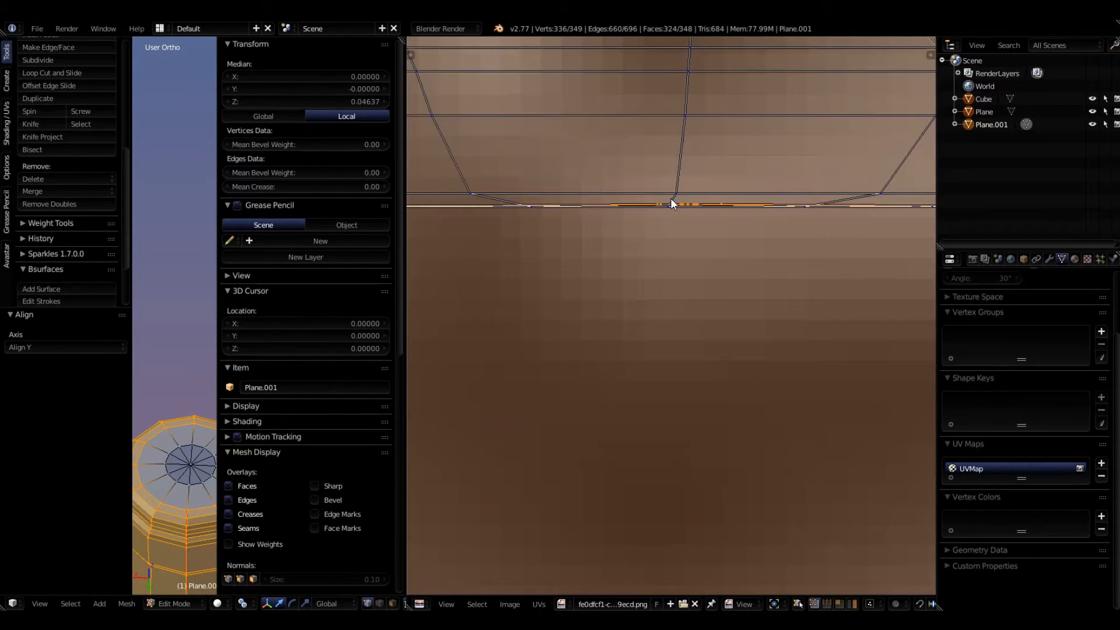
scroll(674, 207, down, 4)
scroll(688, 245, up, 5)
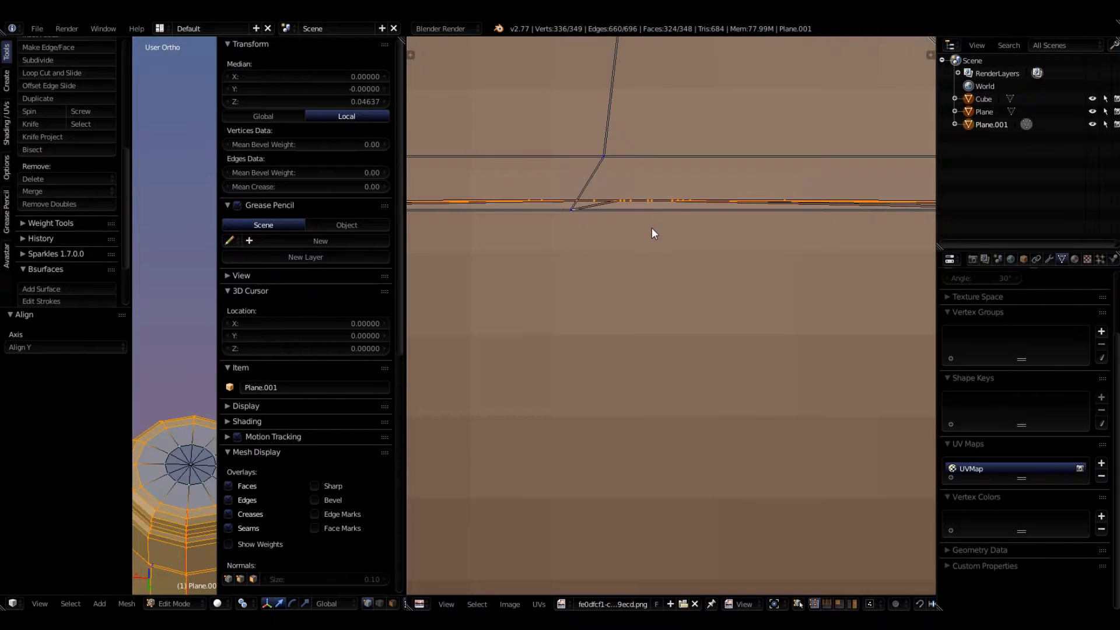
scroll(643, 216, down, 4)
Step: Straighten the three outermost UV columns at the left side of the bottle's island with Align X
middle_drag(643, 216, 894, 385)
key(w)
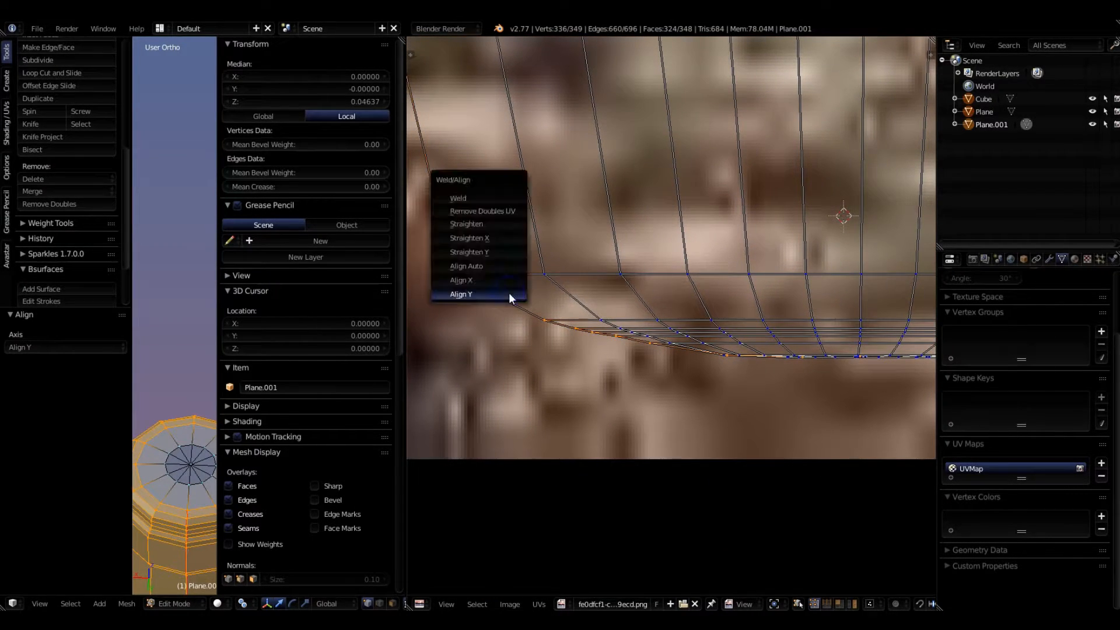
click(505, 281)
alt+right_click(562, 287)
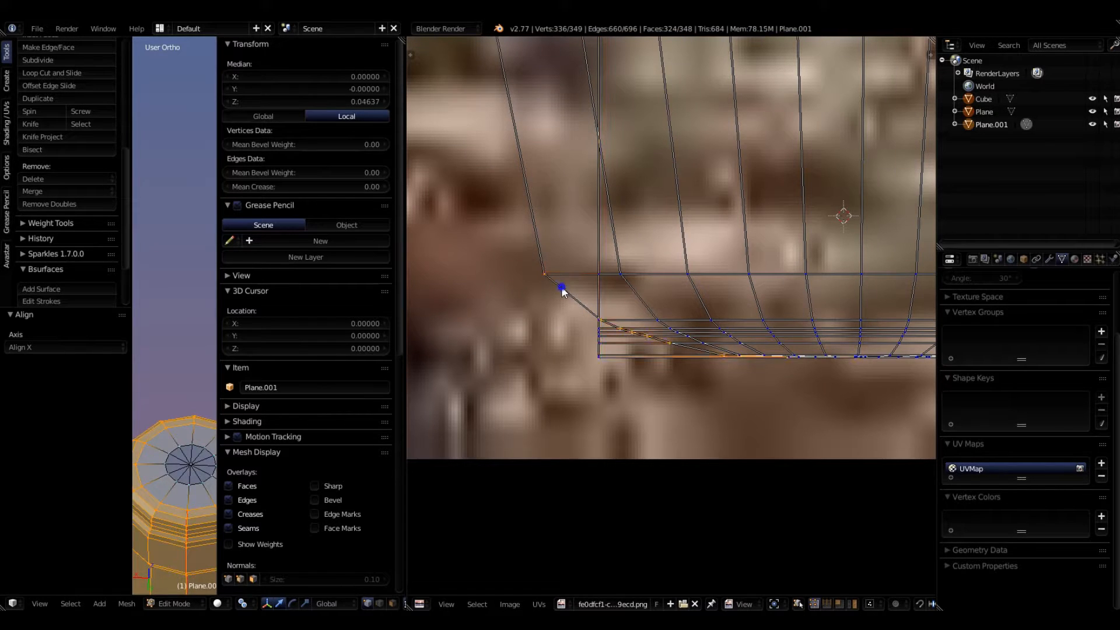
key(w)
click(561, 286)
alt+right_click(628, 289)
key(w)
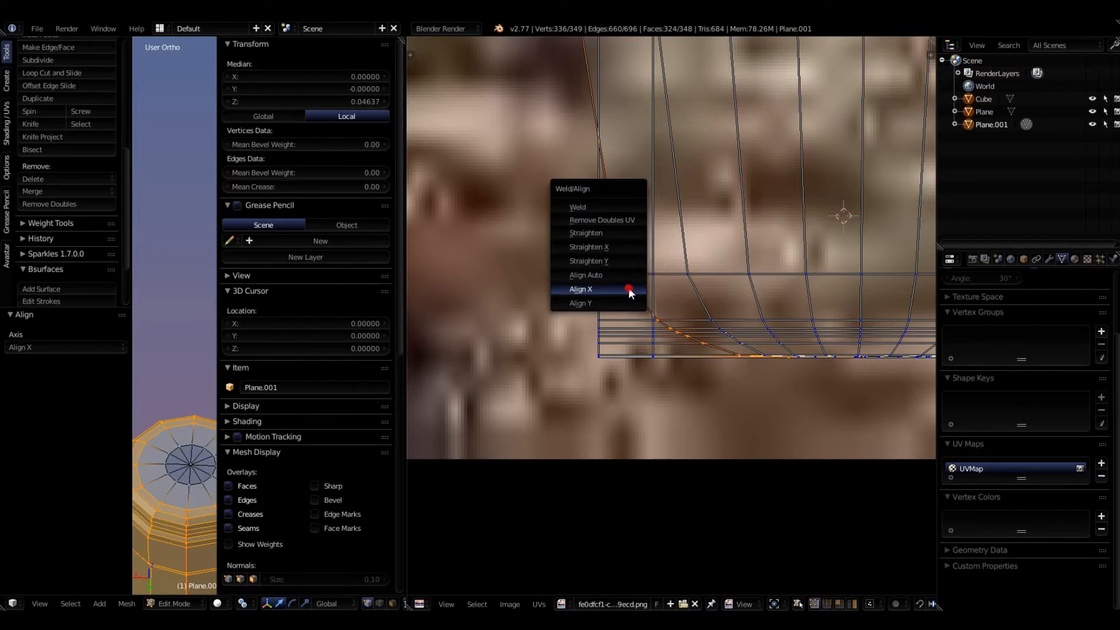
click(629, 290)
Step: Straighten the next three UV columns toward the middle of the island with Align X
scroll(525, 286, down, 2)
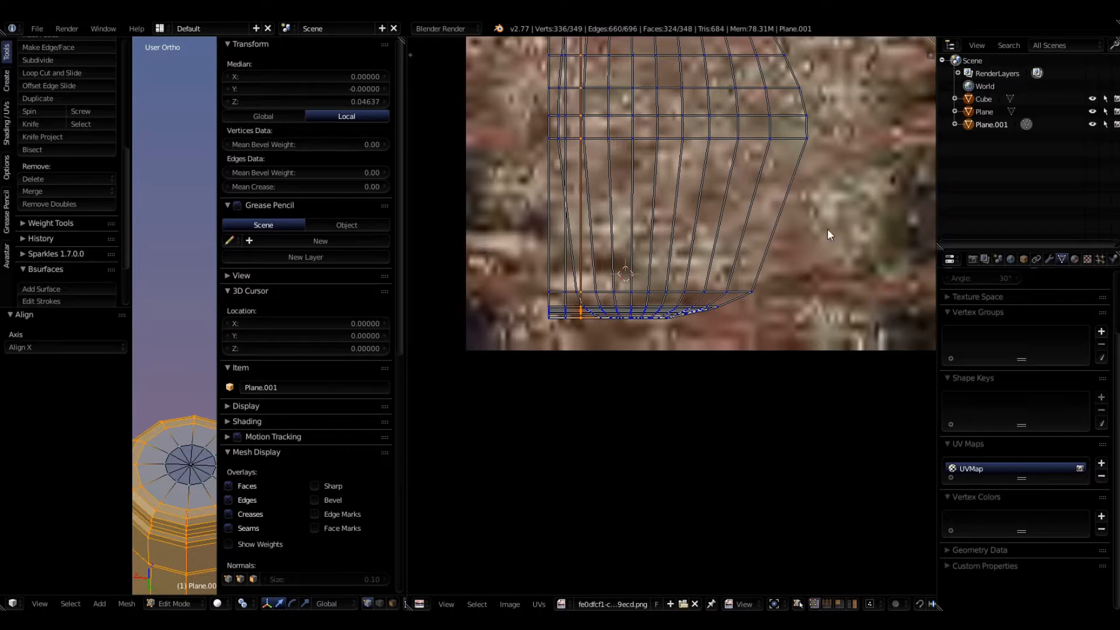
scroll(528, 313, up, 2)
alt+right_click(524, 275)
key(w)
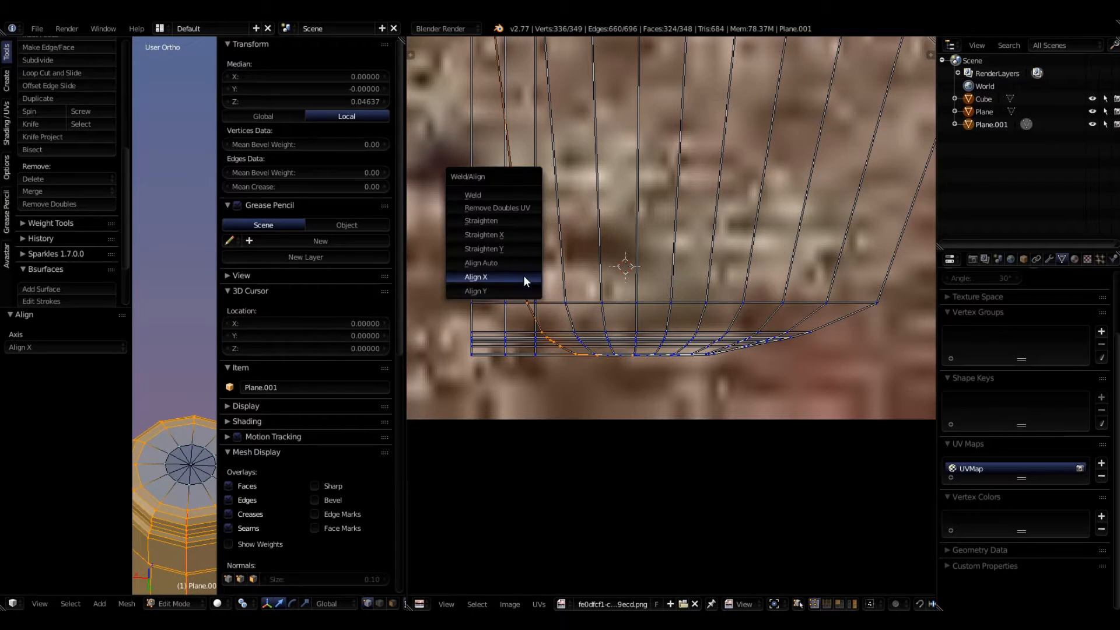
click(523, 277)
key(w)
click(569, 285)
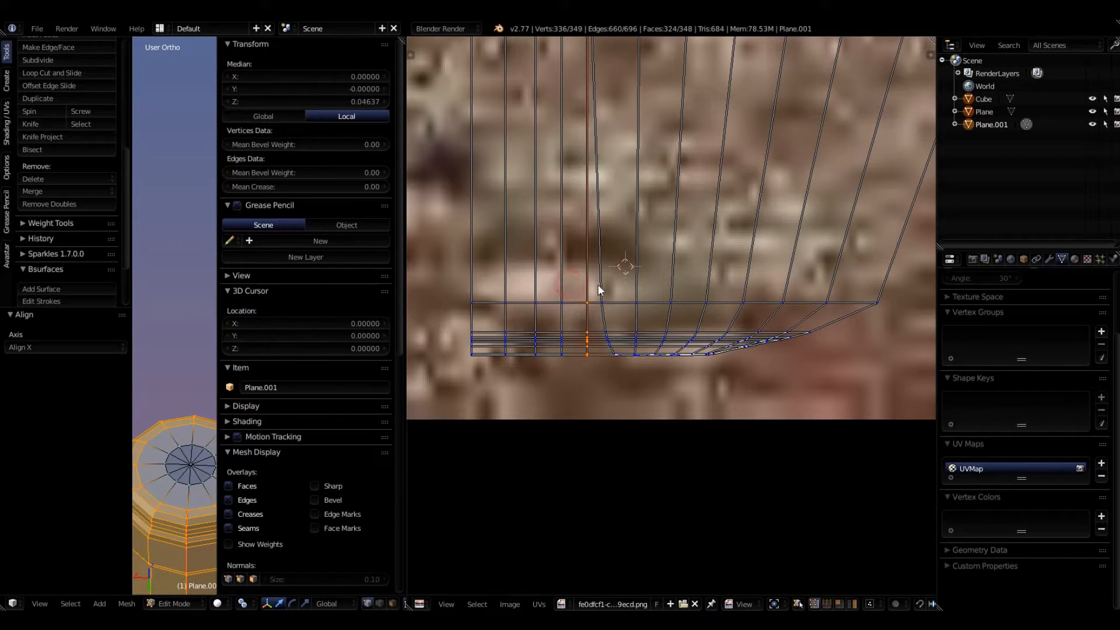
alt+right_click(599, 285)
key(w)
click(600, 286)
alt+right_click(631, 284)
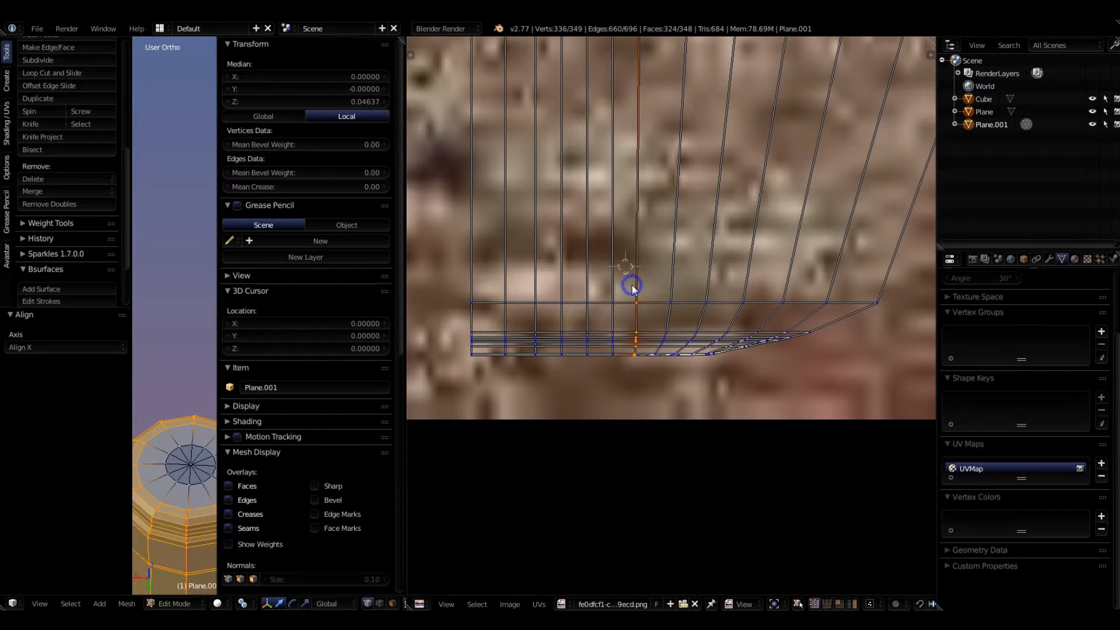
key(w)
key(w)
key(w)
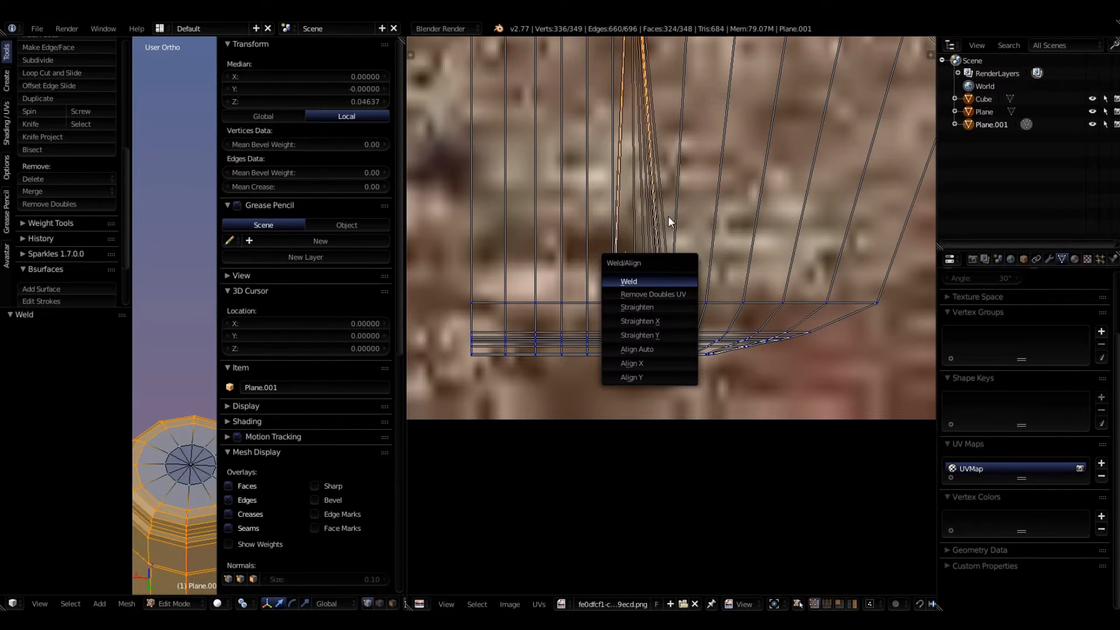
click(726, 188)
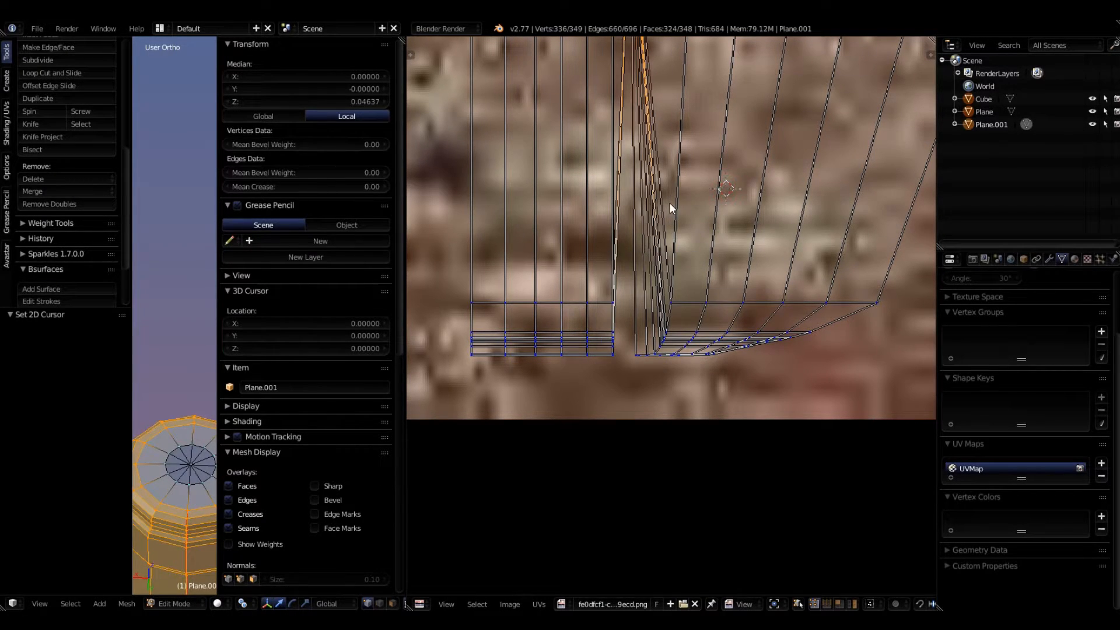
key(ctrl+z)
alt+right_click(634, 394)
key(ctrl+z)
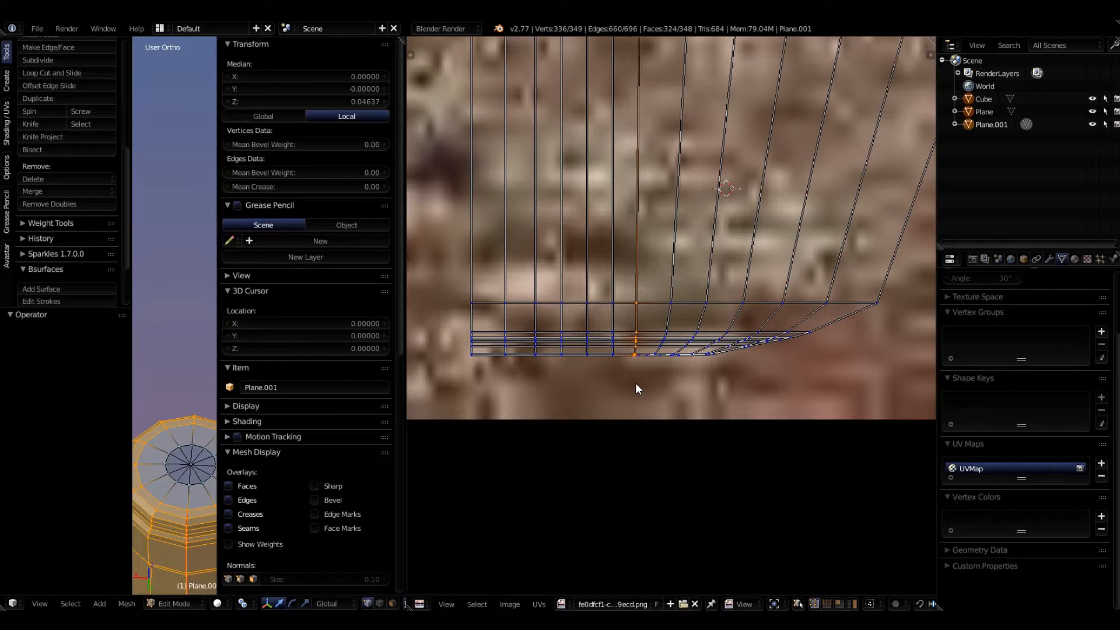
Step: Straighten the next three curved UV columns just right of the island's middle with Align X
scroll(677, 302, up, 3)
scroll(648, 272, up, 2)
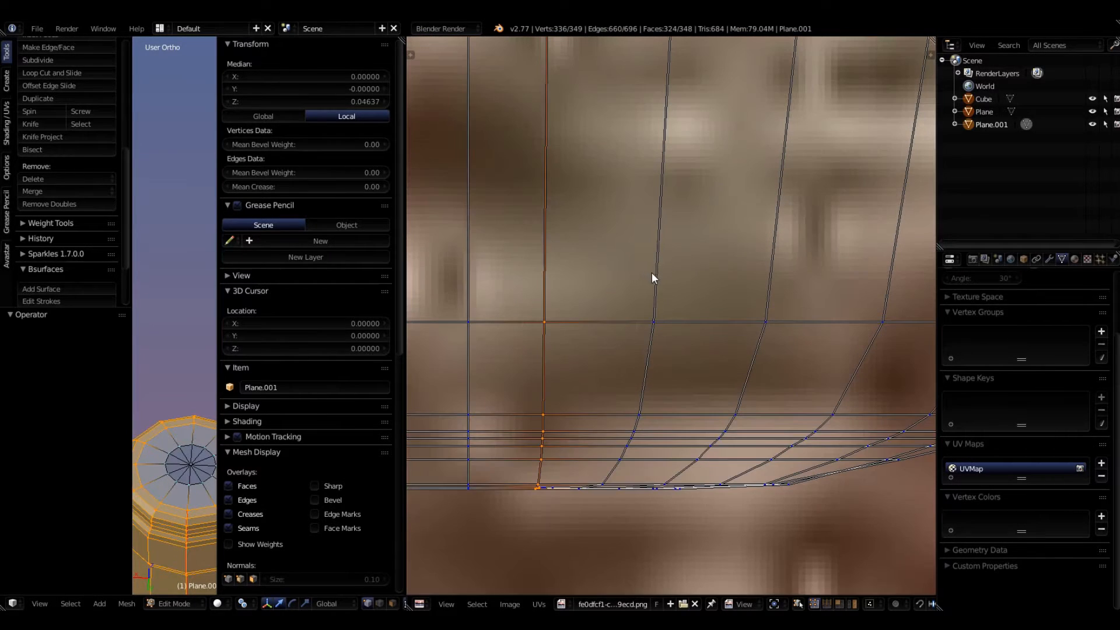
alt+right_click(657, 271)
key(w)
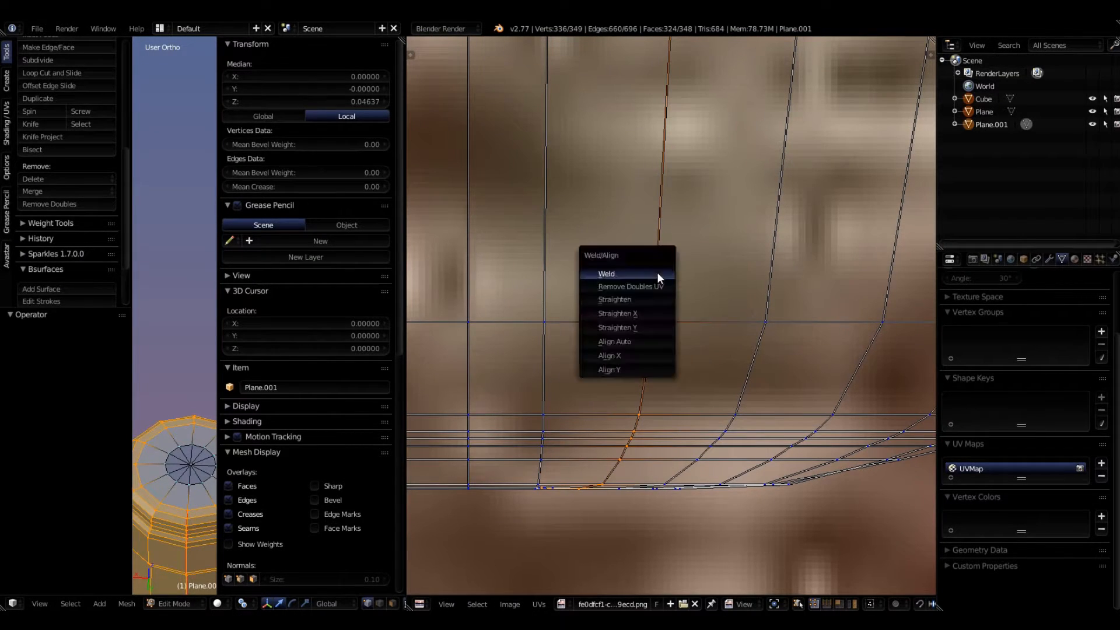
click(642, 354)
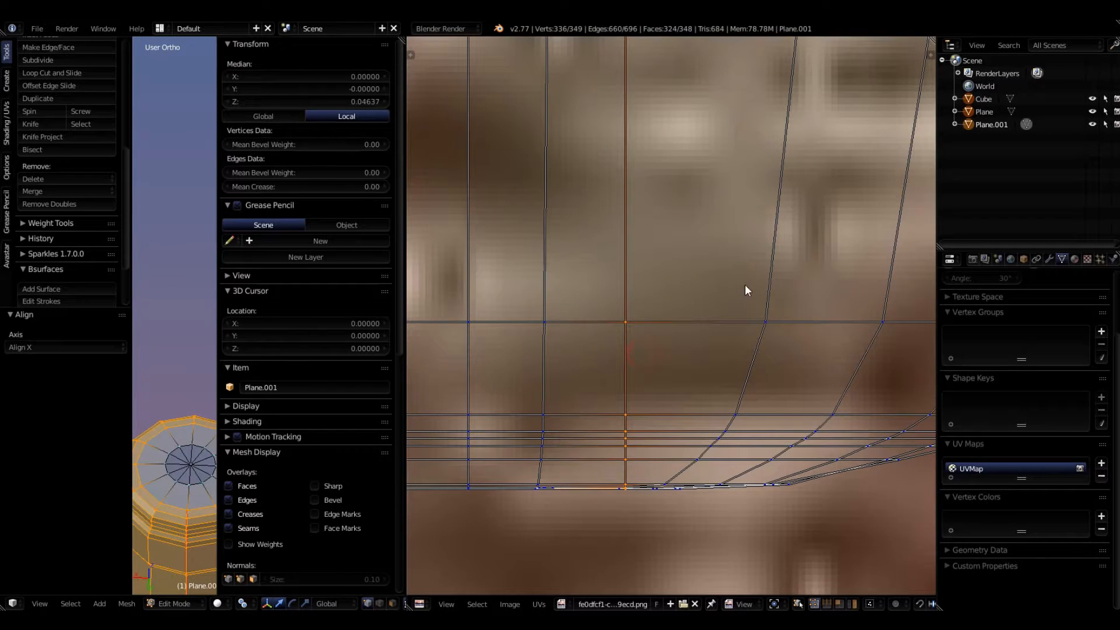
key(w)
click(769, 280)
alt+right_click(883, 294)
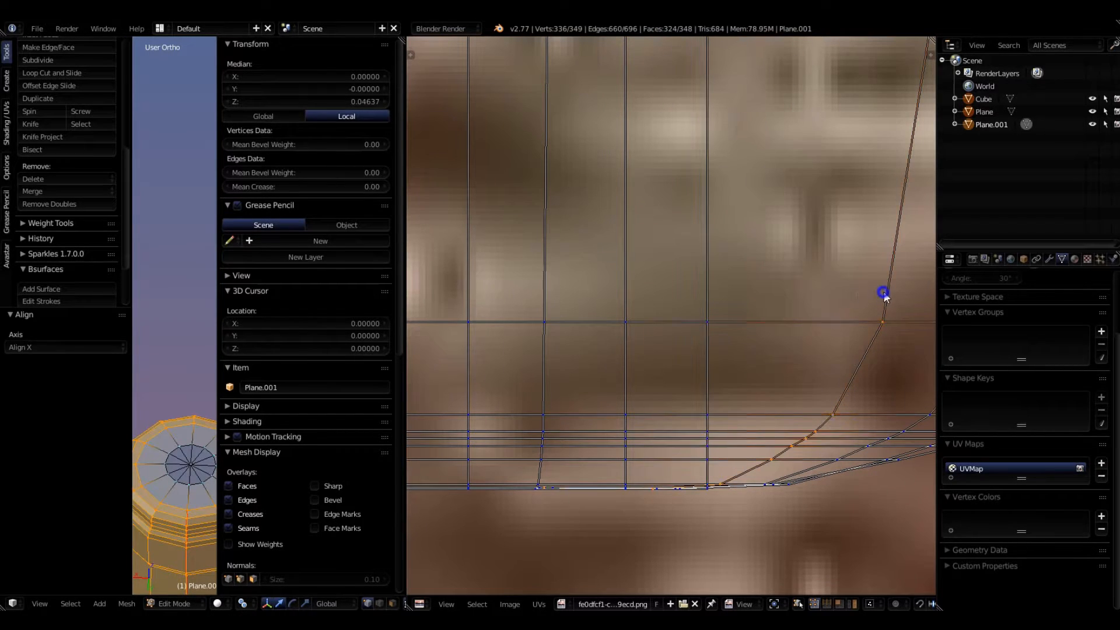
key(w)
click(884, 294)
Step: Straighten the last three UV columns at the right end of the bottle's island with Align X
scroll(590, 296, down, 5)
scroll(723, 287, up, 5)
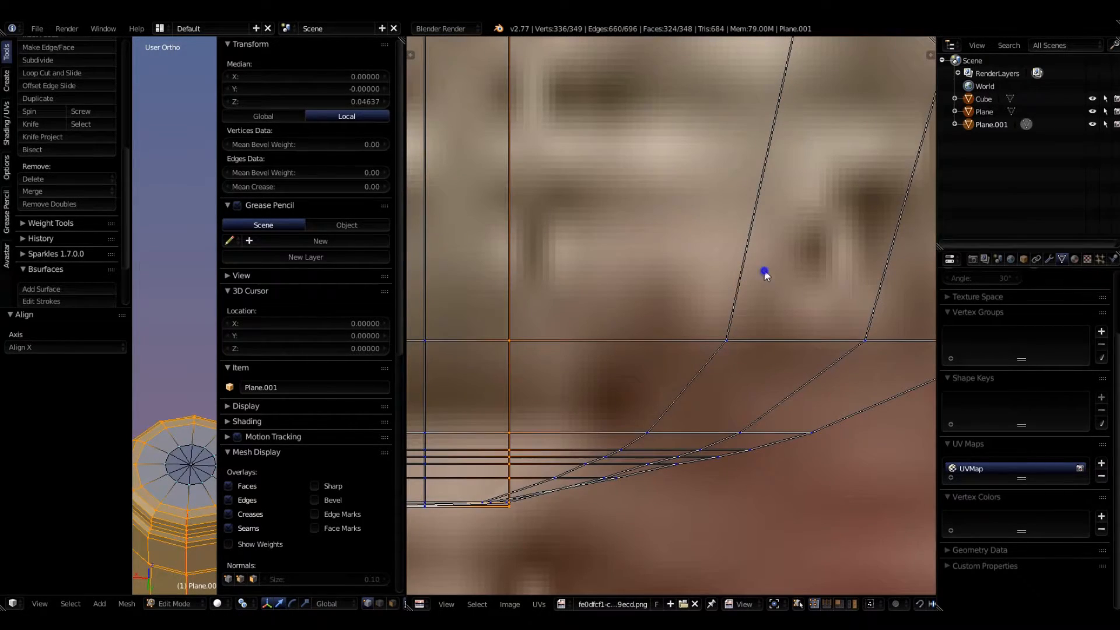
alt+right_click(764, 272)
key(w)
click(764, 271)
alt+right_click(881, 294)
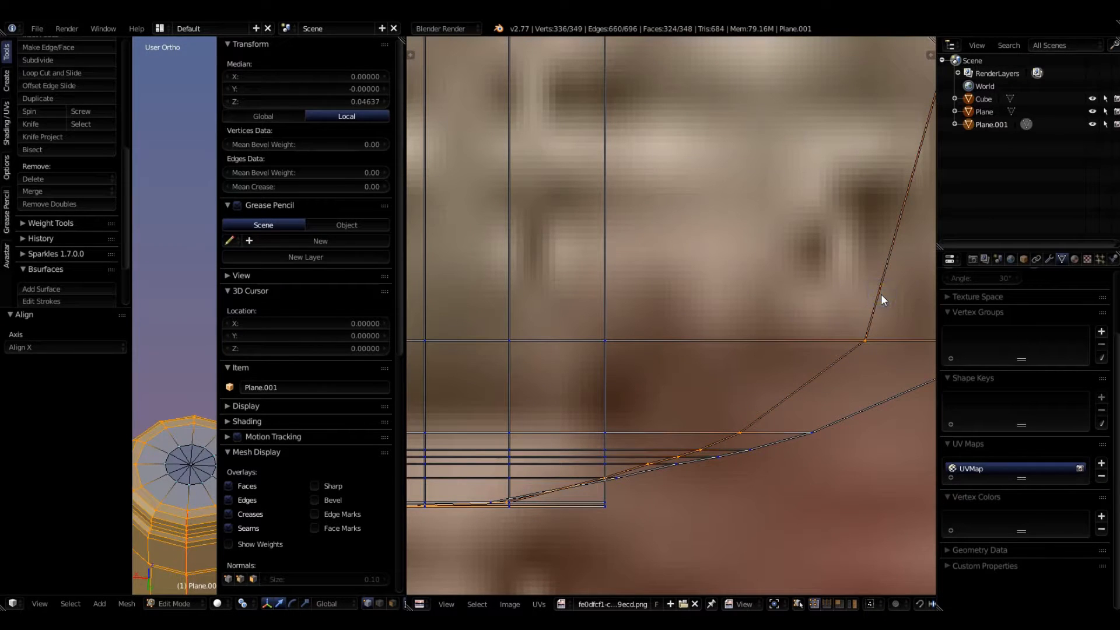
key(w)
click(881, 295)
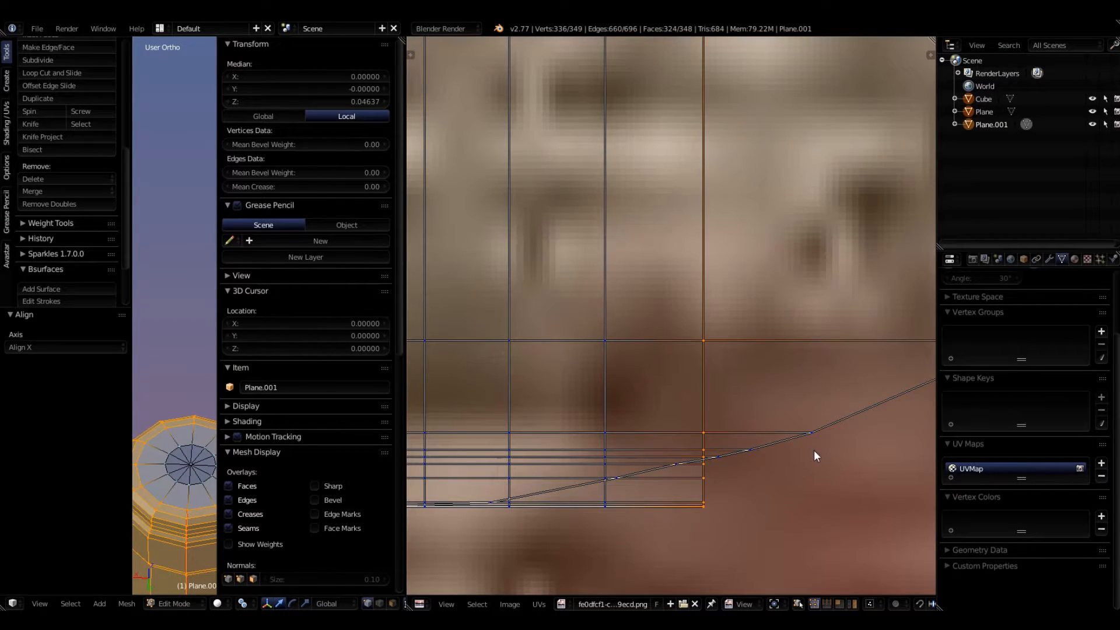
alt+right_click(841, 427)
key(w)
click(839, 422)
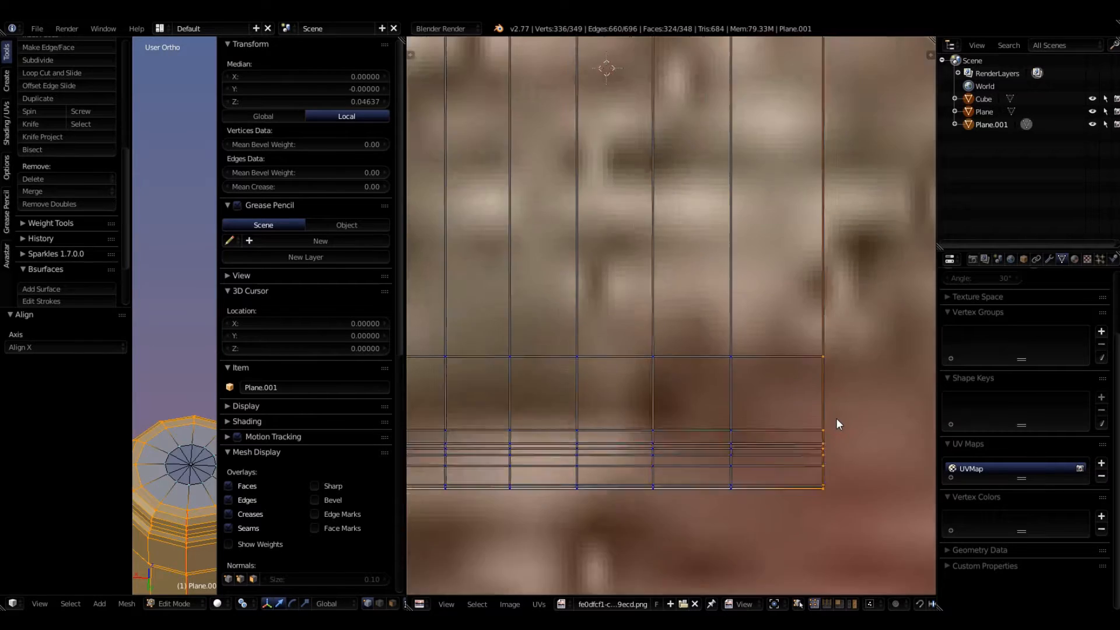
Step: Straighten the remaining slanted middle UV column, kinked at the lowest rows, with Align X
scroll(561, 497, up, 8)
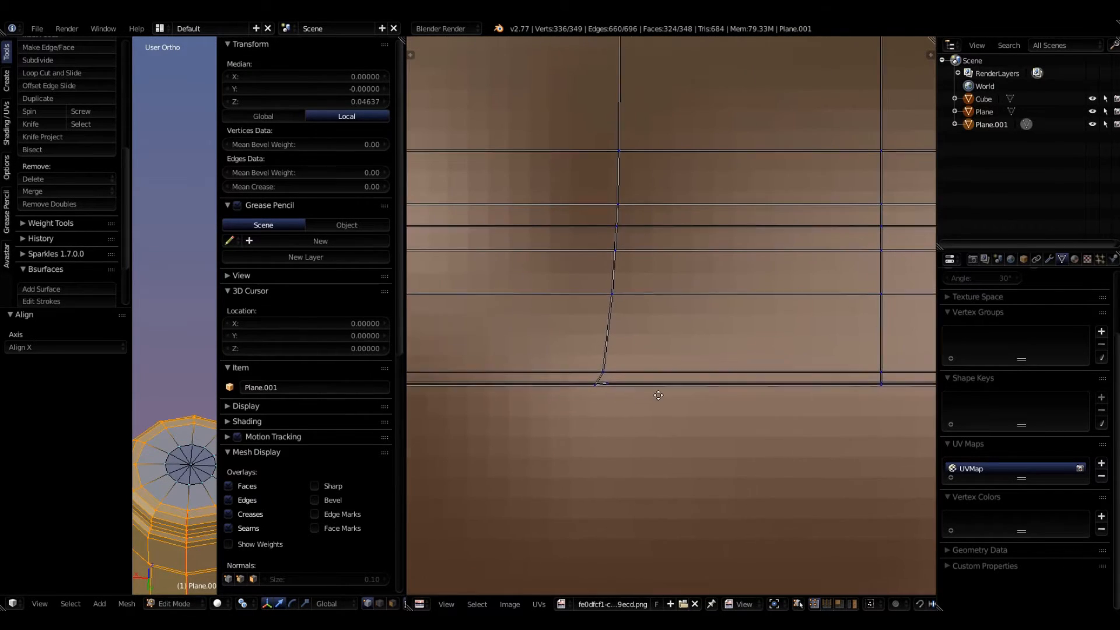
scroll(656, 374, up, 7)
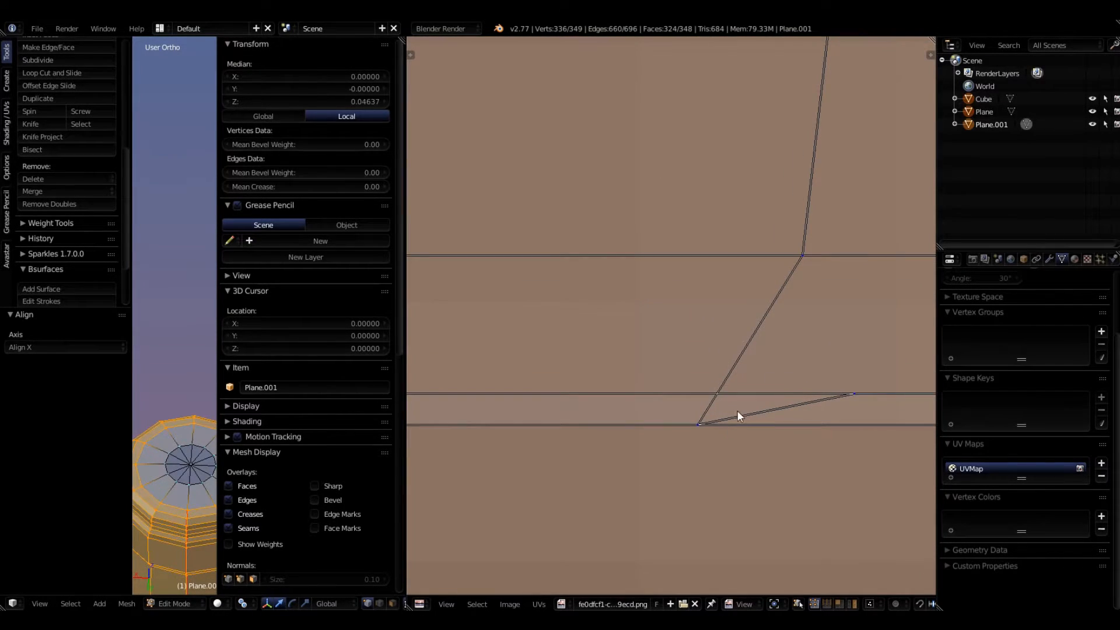
scroll(730, 402, up, 3)
alt+right_click(732, 387)
key(w)
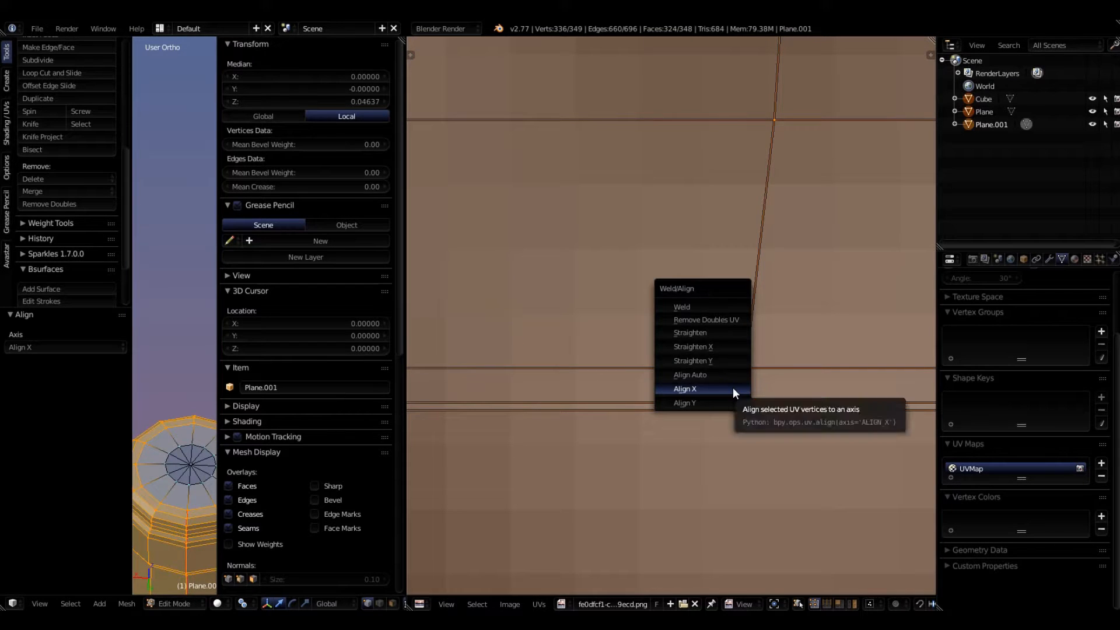
click(733, 389)
scroll(671, 415, down, 6)
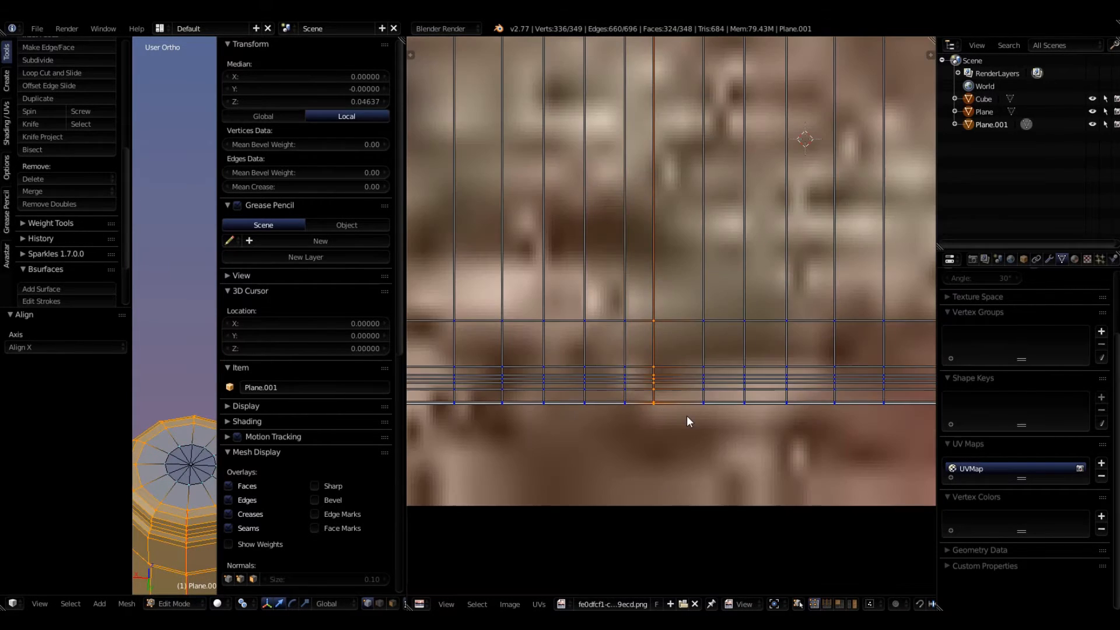
Step: Examine the tightly spaced lowest UV rows at the island's lower-left corner and the matching base of the bottle in the 3D view
scroll(521, 432, up, 6)
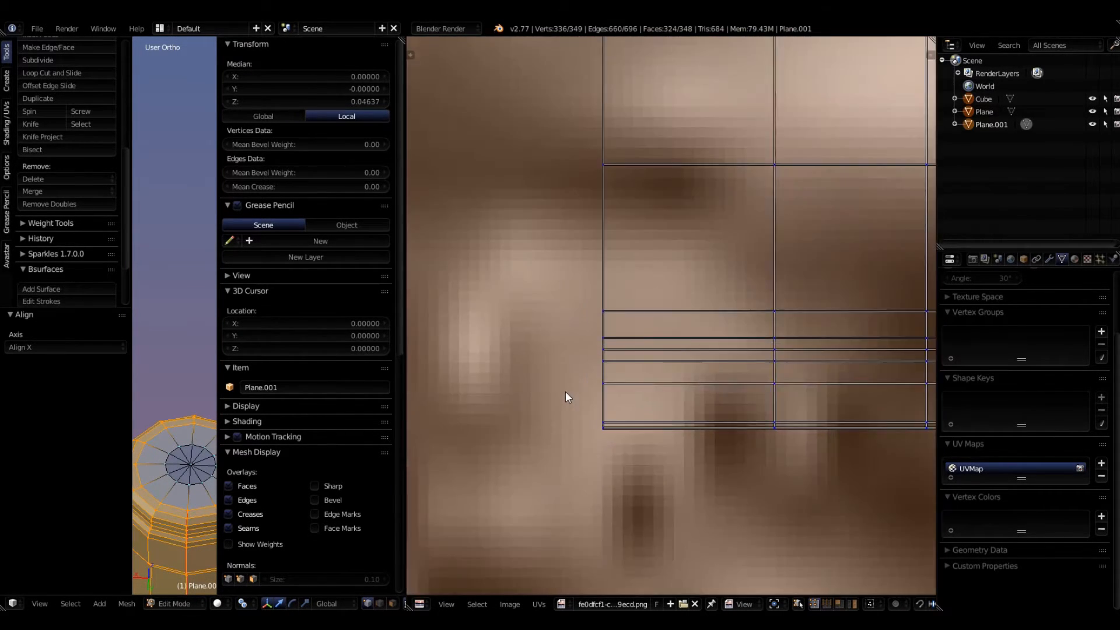
scroll(604, 443, down, 2)
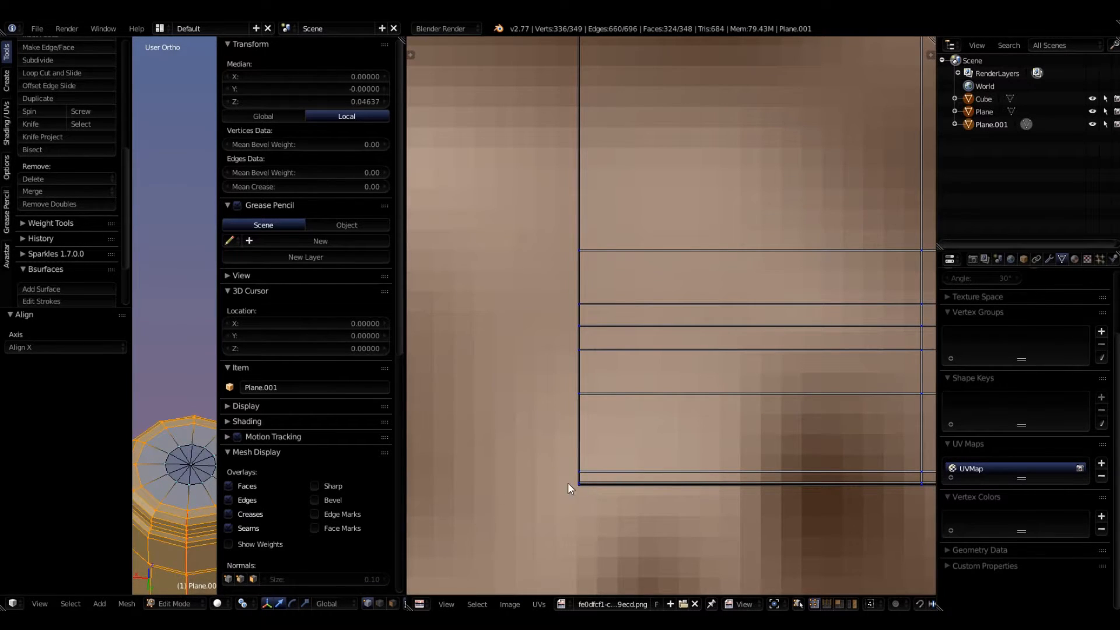
scroll(175, 484, down, 5)
middle_drag(175, 490, 175, 427)
scroll(175, 427, up, 2)
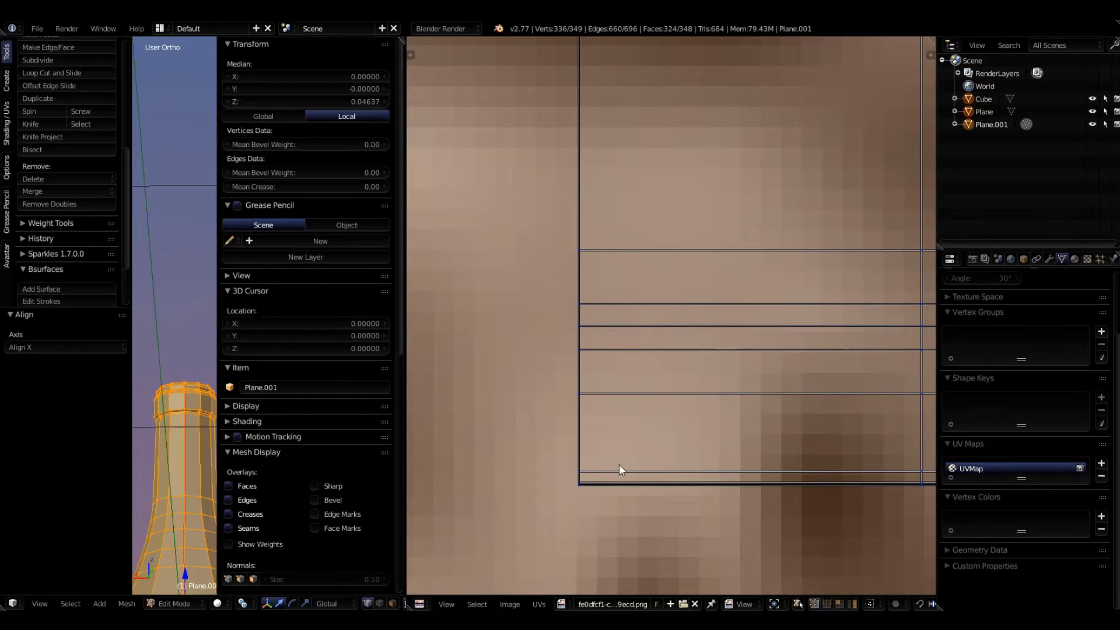
scroll(620, 470, up, 2)
scroll(176, 525, down, 4)
scroll(169, 542, up, 8)
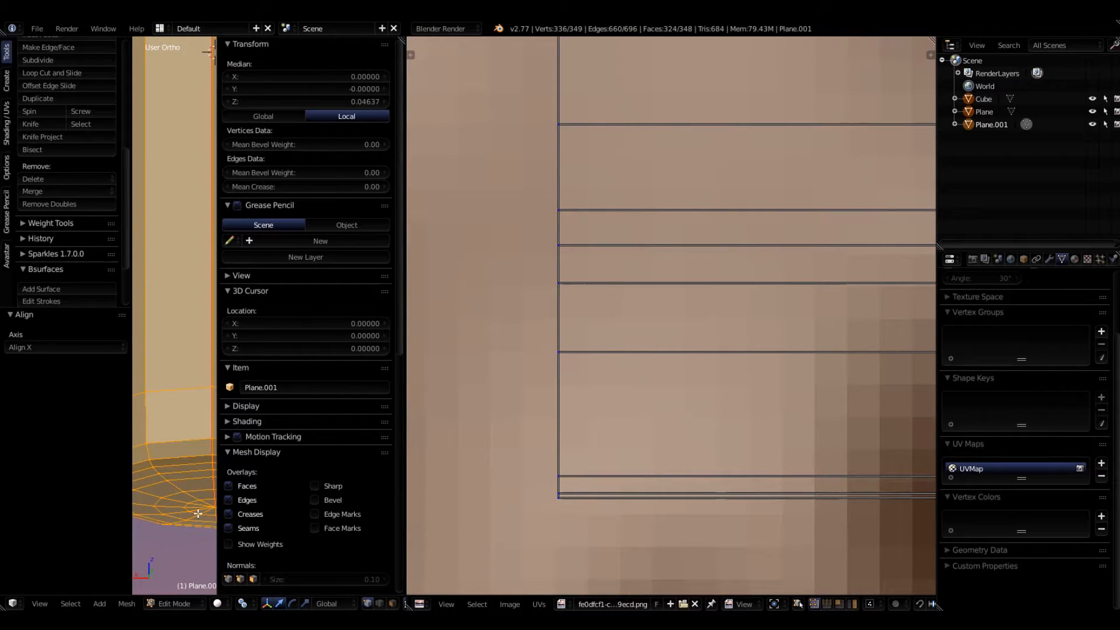
scroll(546, 493, up, 4)
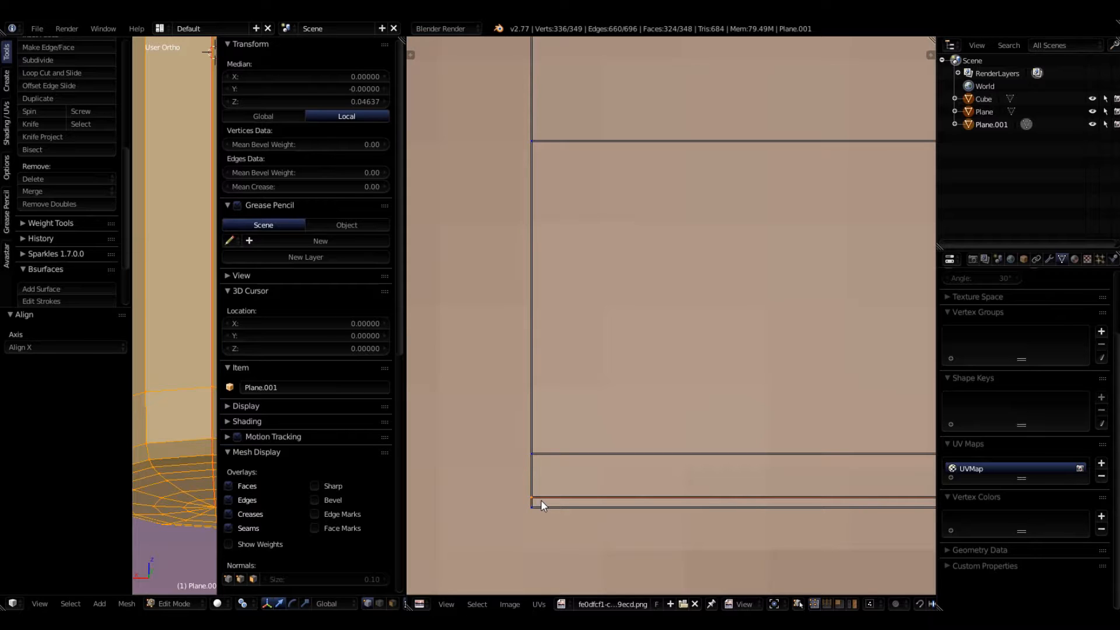
key(g)
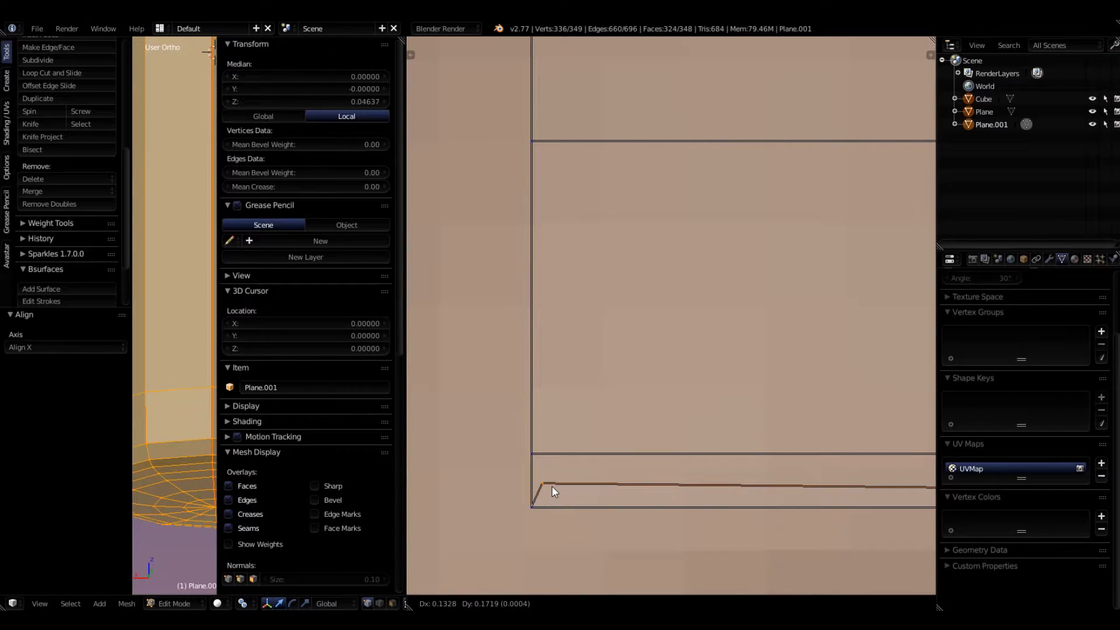
click(541, 558)
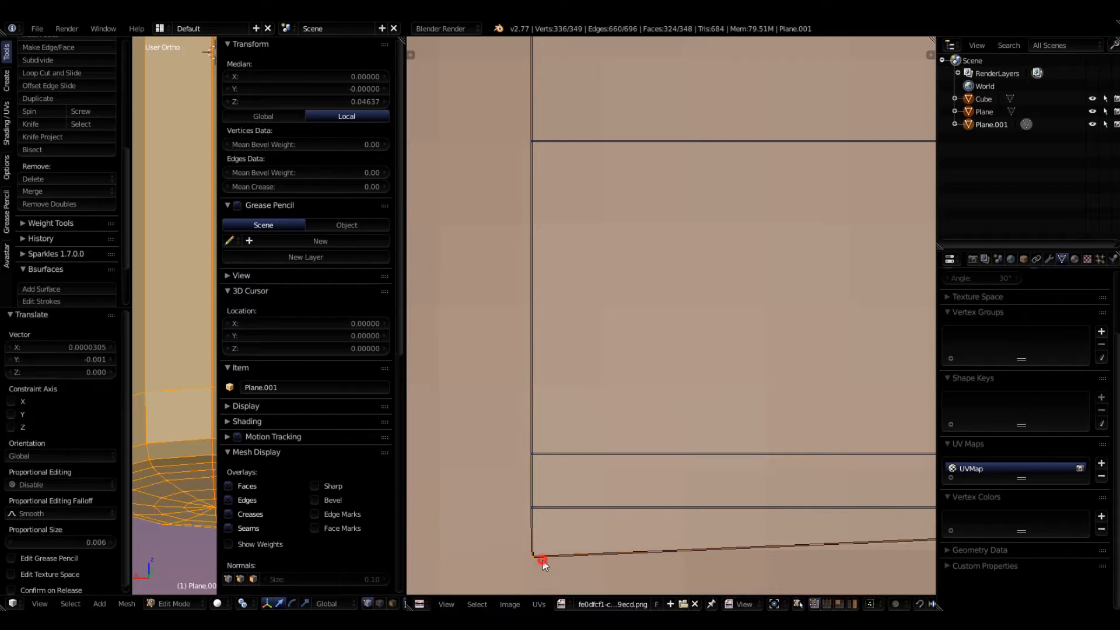
scroll(539, 531, down, 2)
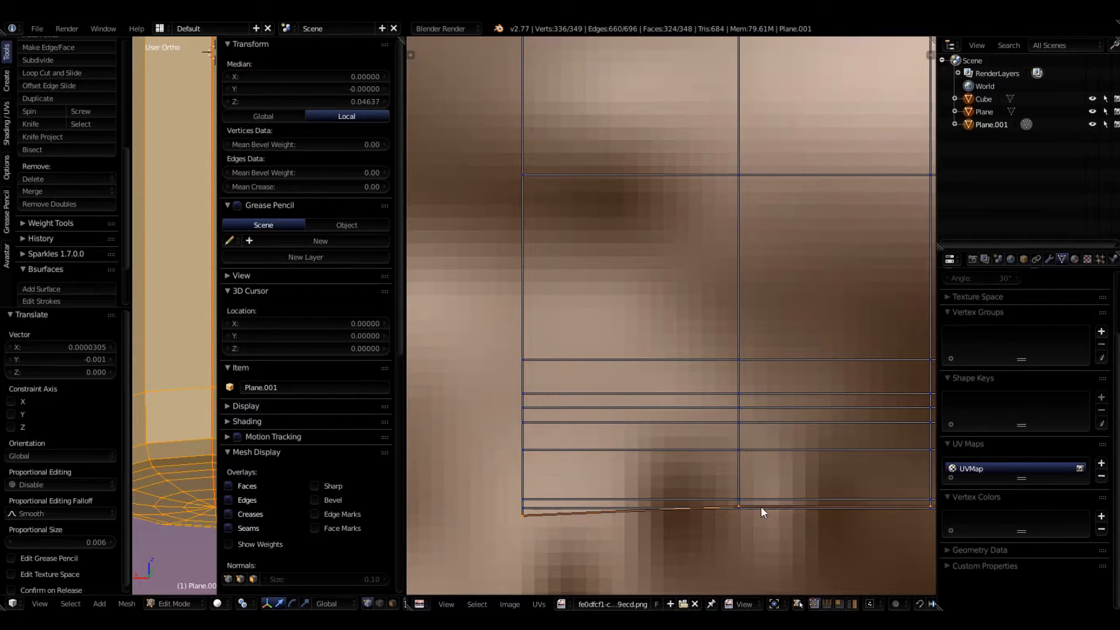
key(g)
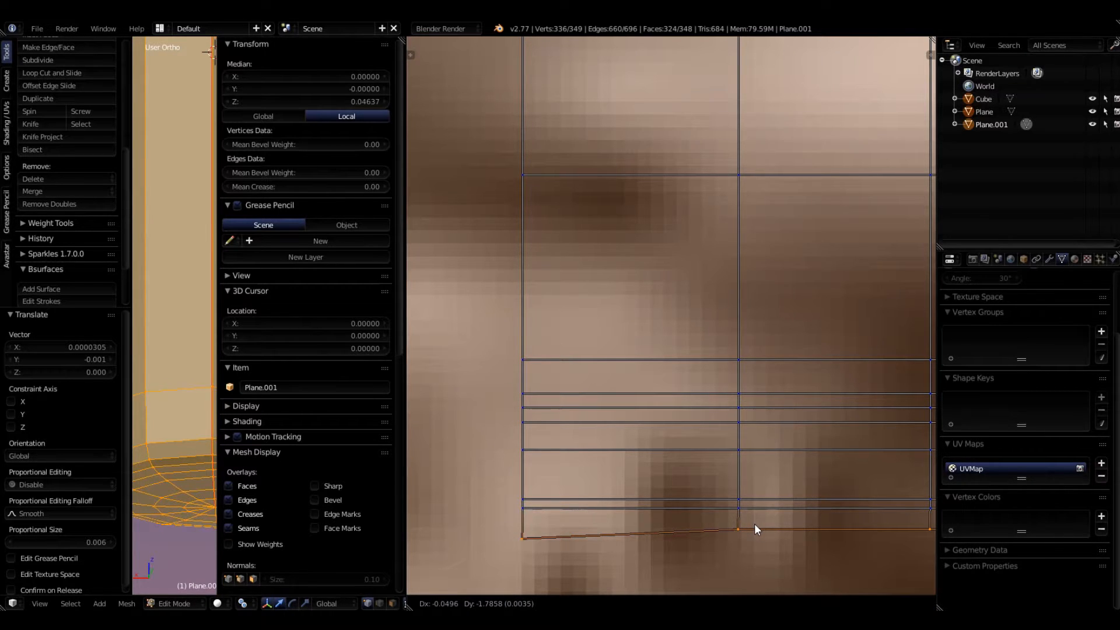
right_click(755, 527)
key(ctrl+z)
key(ctrl+z)
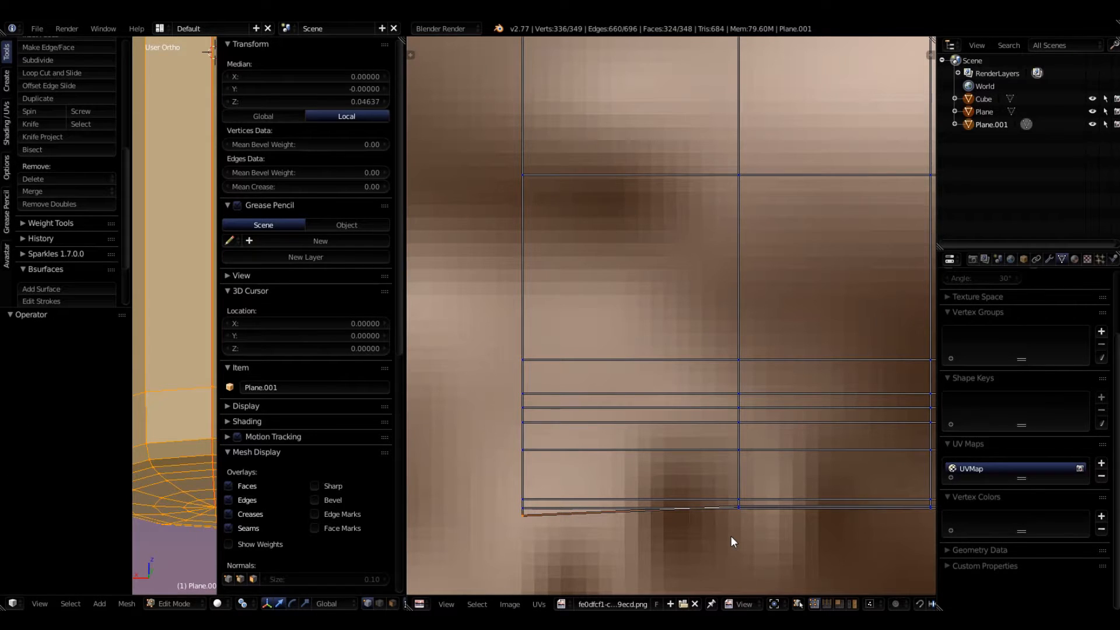
Step: Move the left end vertex of the innermost base row down about 0.001 along Y, below the neighbouring row
scroll(479, 561, up, 4)
scroll(581, 403, up, 3)
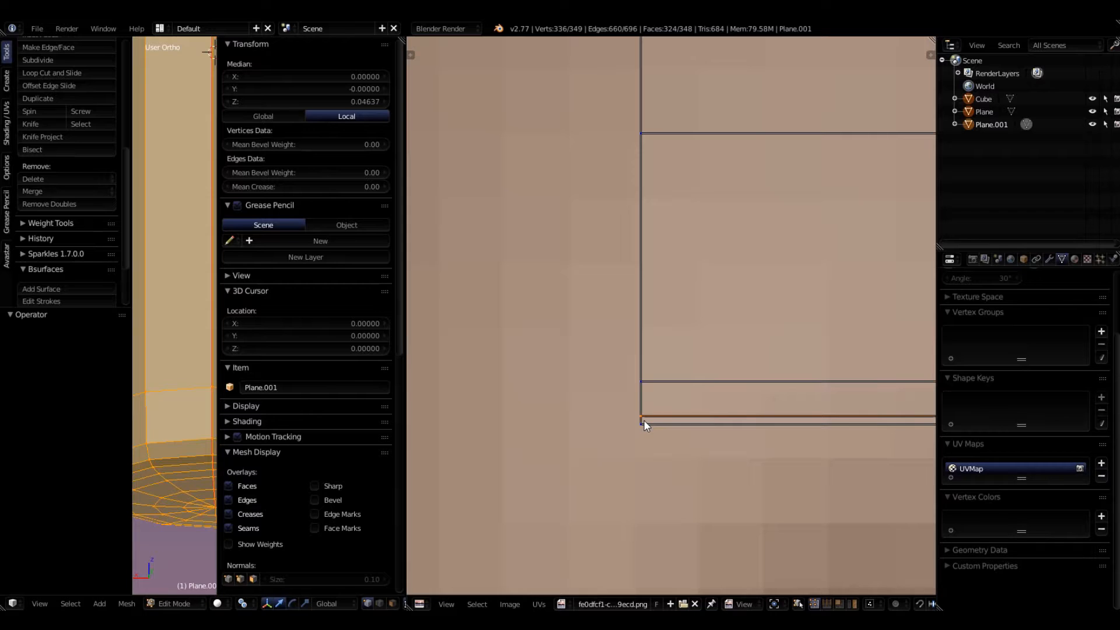
key(g)
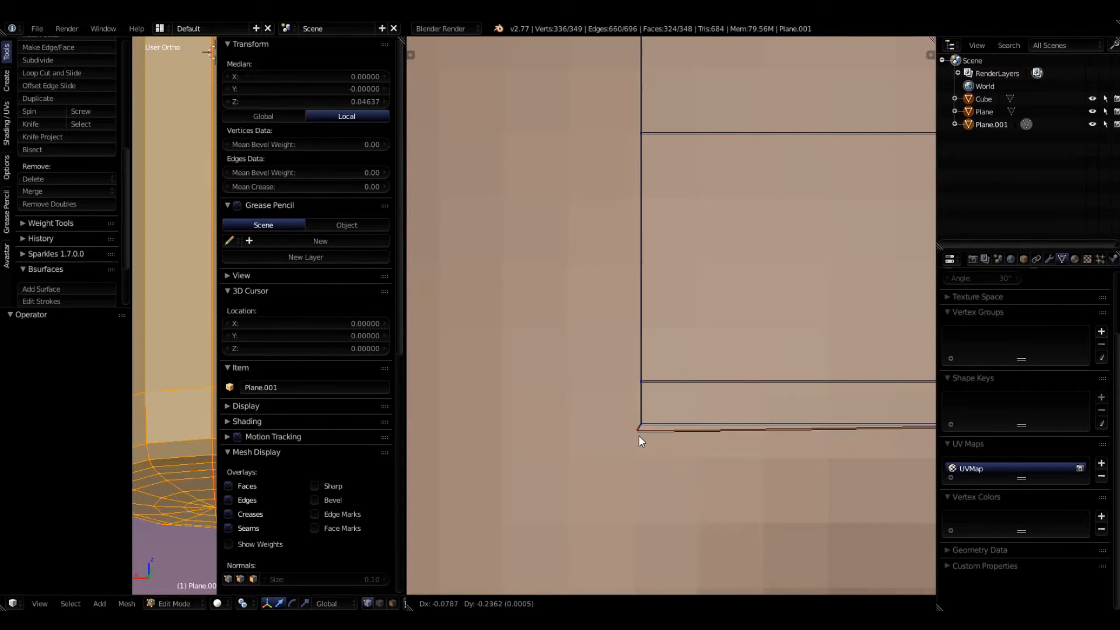
click(641, 466)
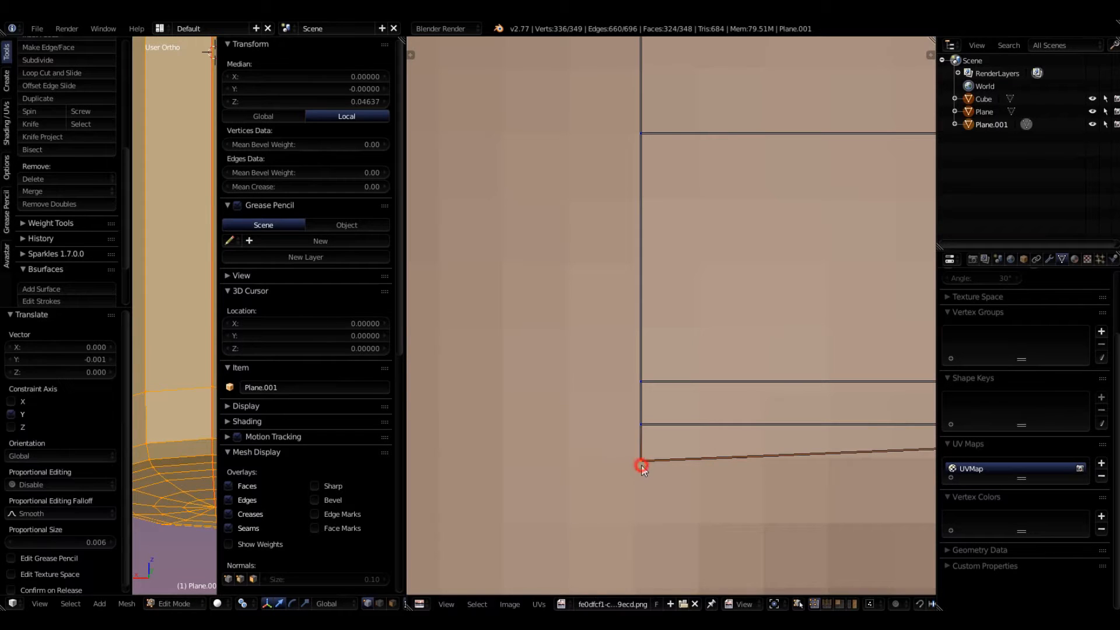
Step: Select the whole innermost base row of UVs and move it down about 0.004 along Y, clear of the neighbouring rows
scroll(580, 387, down, 7)
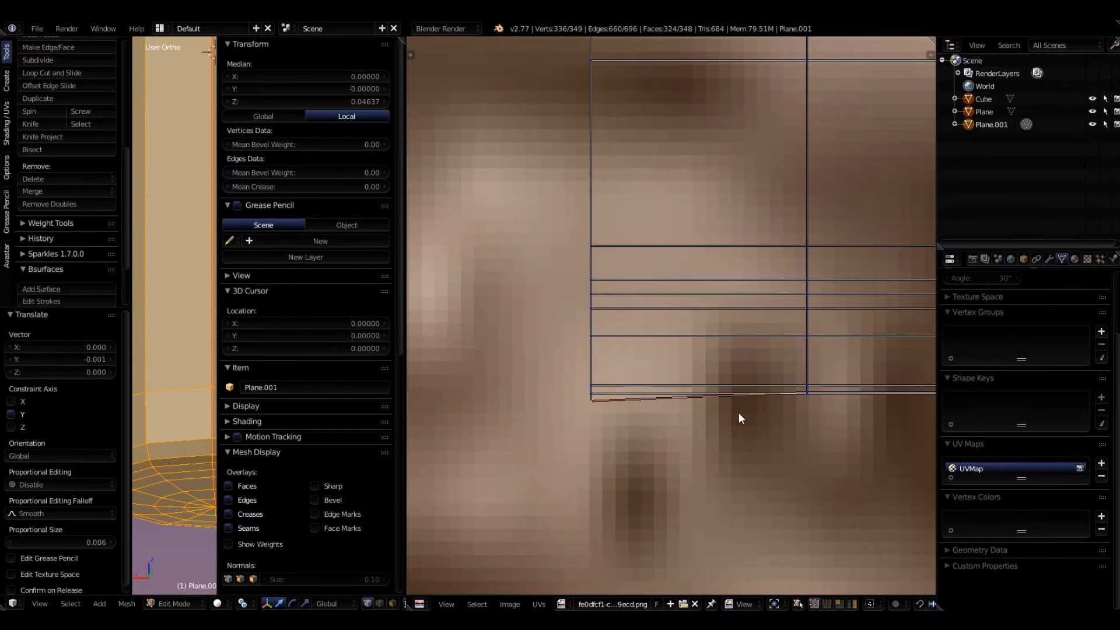
scroll(739, 412, up, 4)
scroll(637, 403, down, 1)
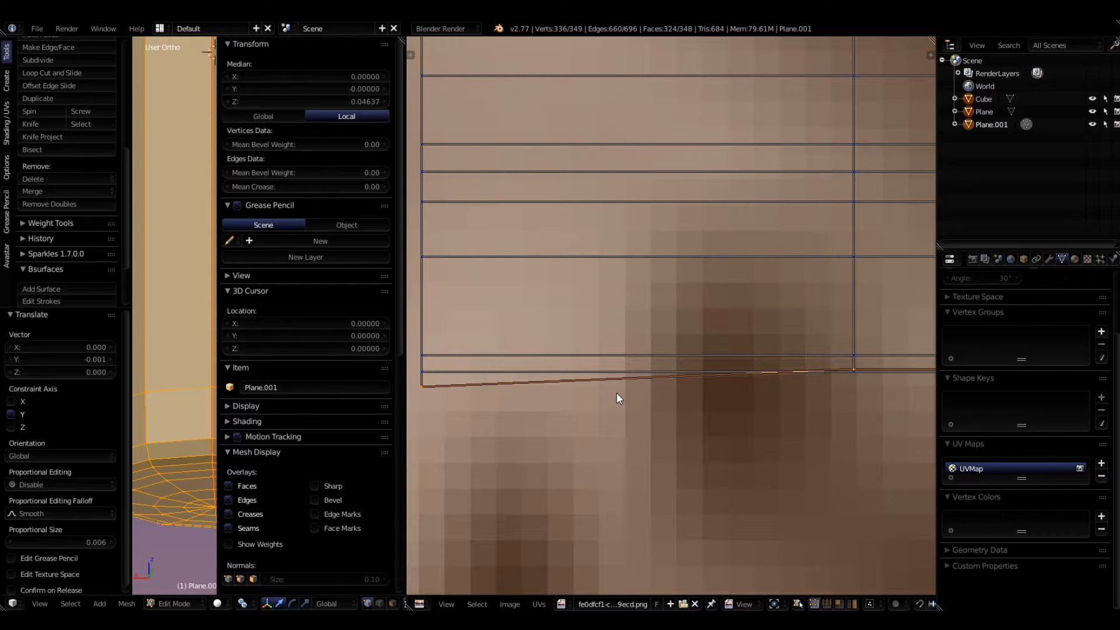
key(g)
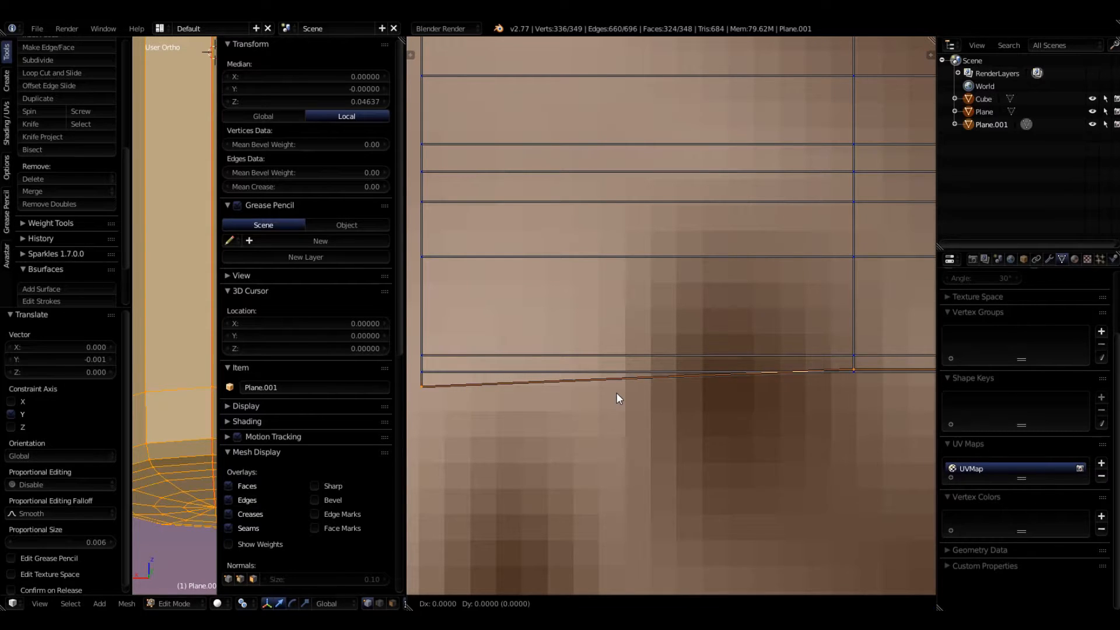
key(y)
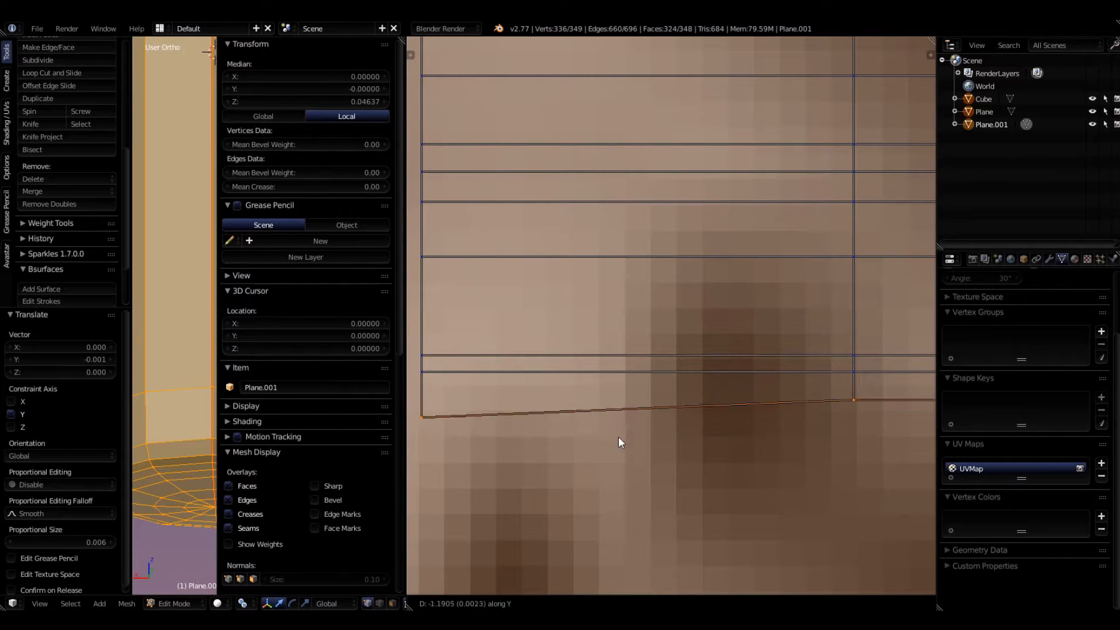
click(633, 440)
Step: Flatten the lowered UV row with Align Y so its left end lines up with the rest
scroll(618, 420, down, 3)
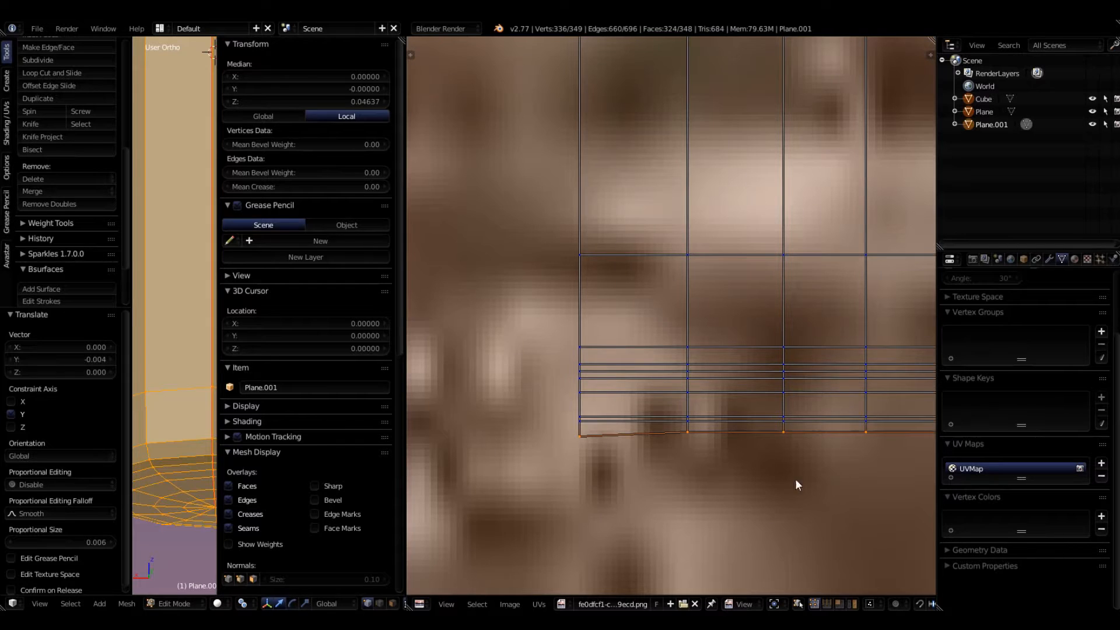
middle_drag(847, 460, 698, 453)
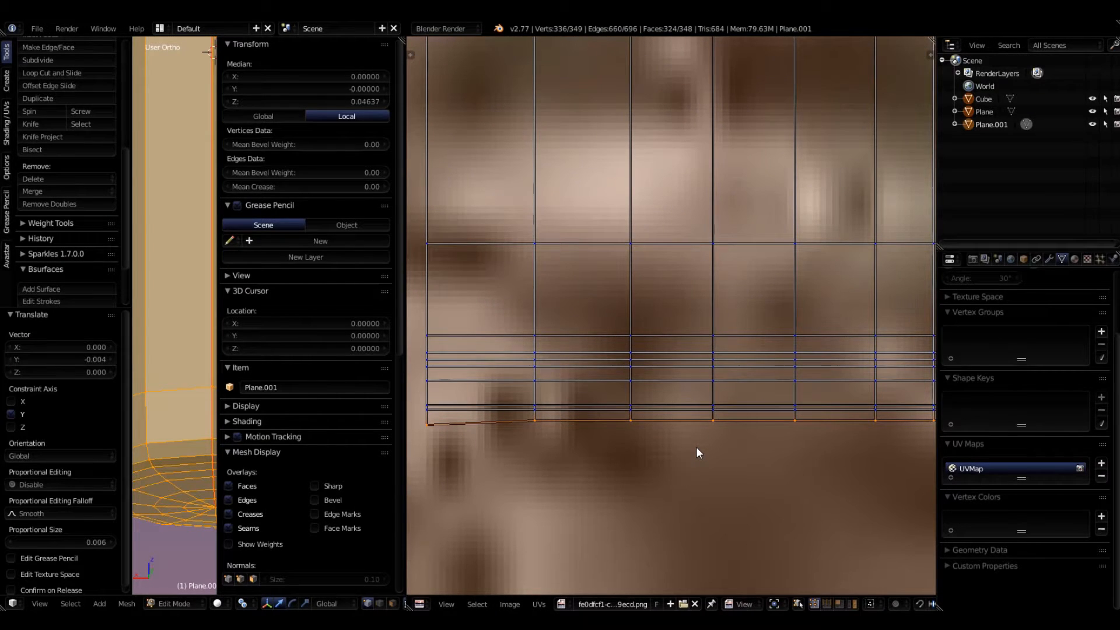
key(w)
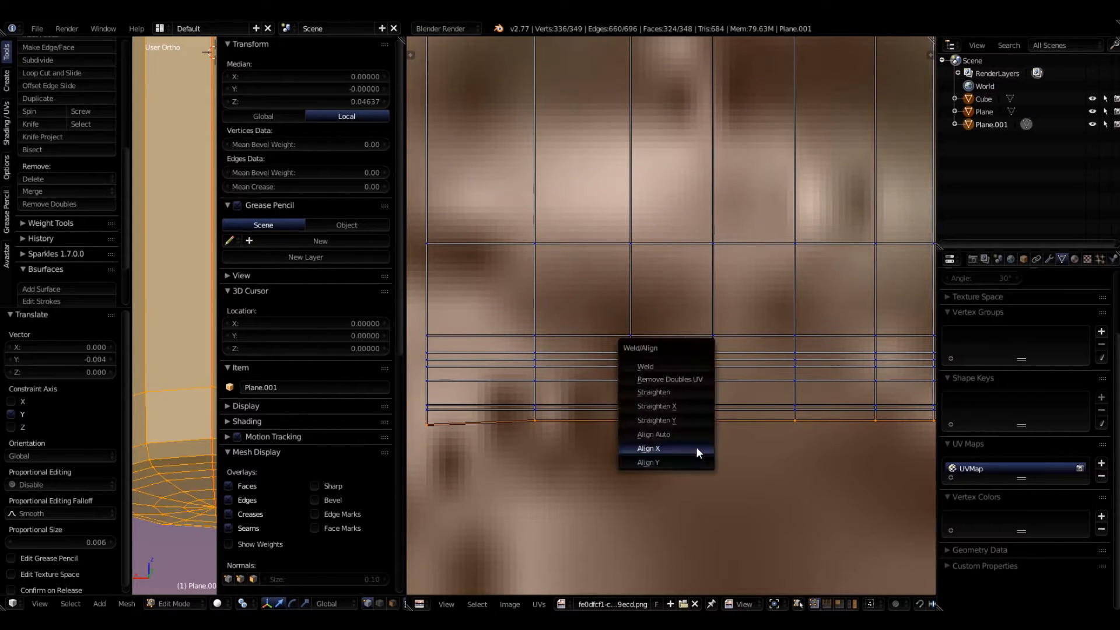
click(657, 462)
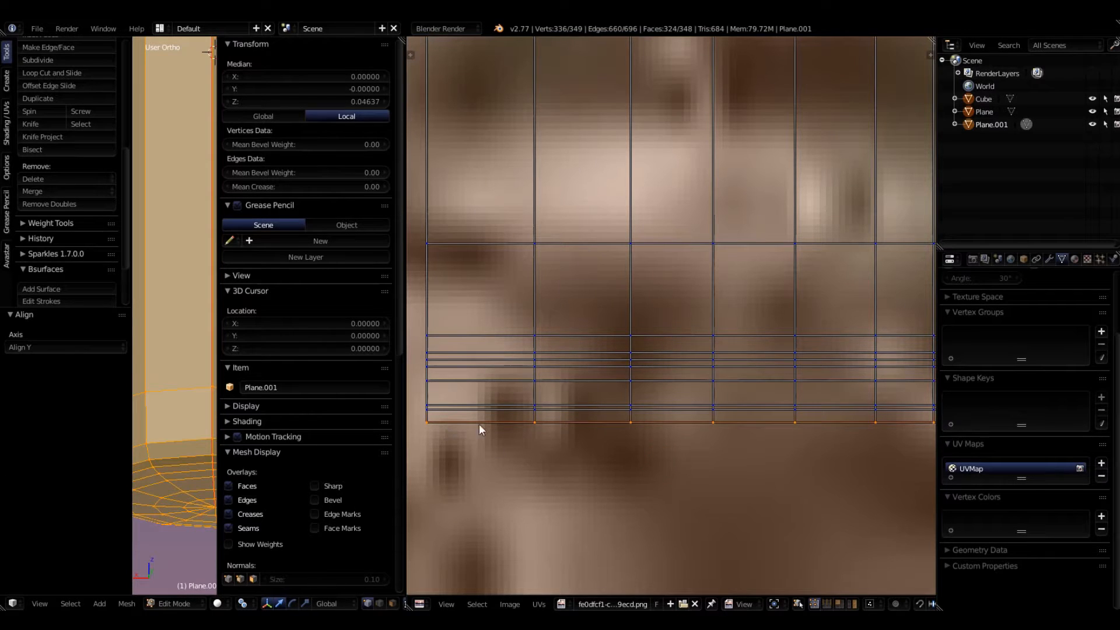
Step: Move the lowest UV row back up about 0.003 along Y, just below the neighbouring row
scroll(644, 428, up, 2)
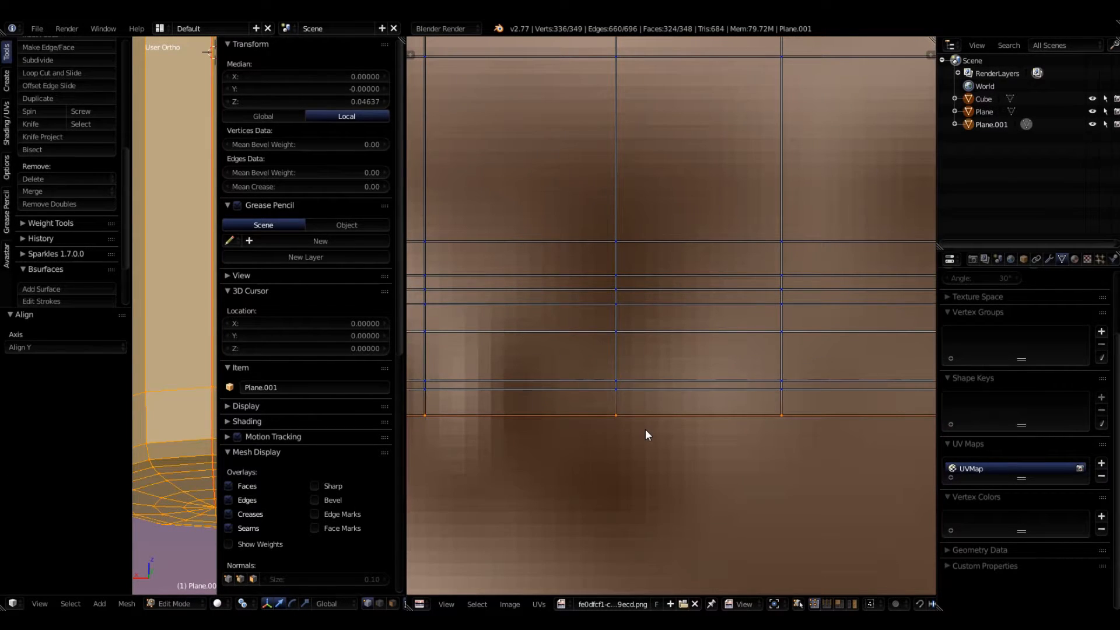
key(g)
key(y)
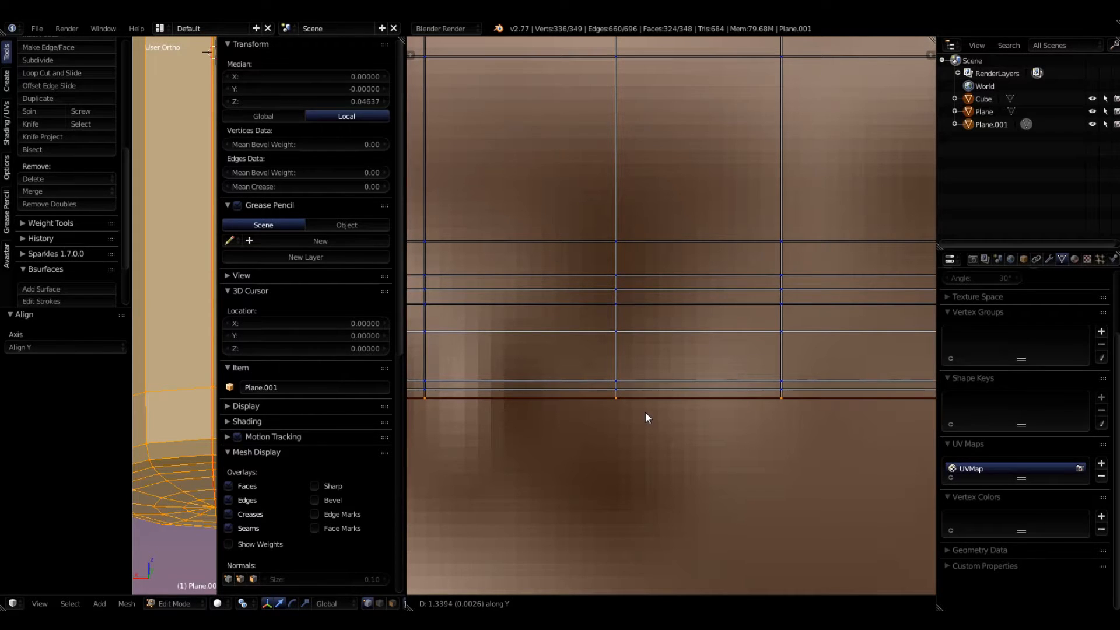
click(646, 411)
scroll(642, 392, down, 8)
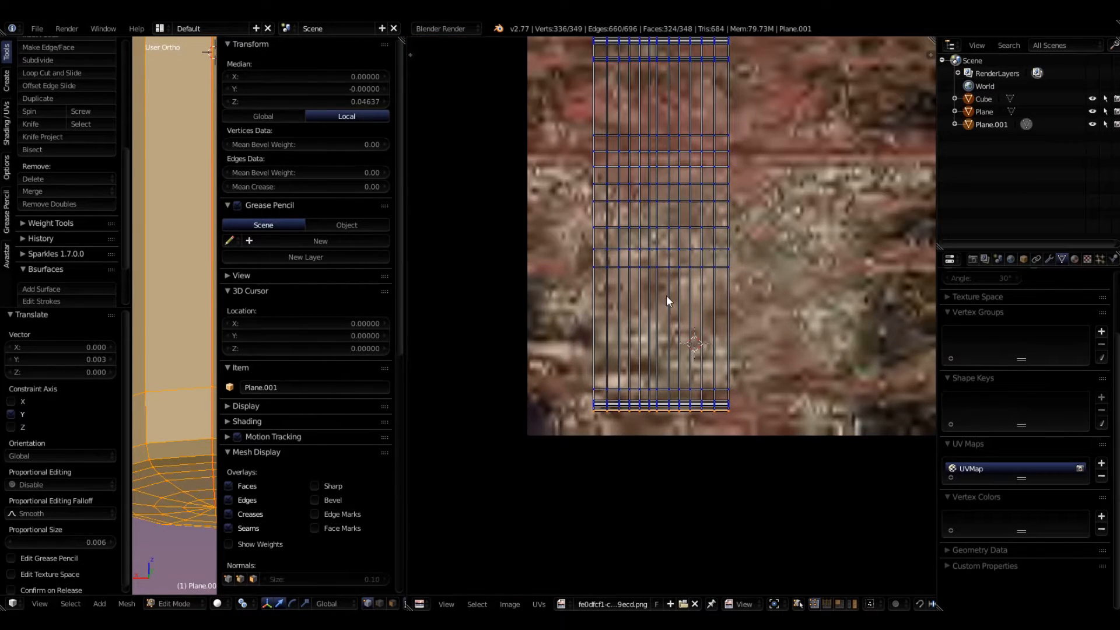
middle_drag(659, 300, 668, 432)
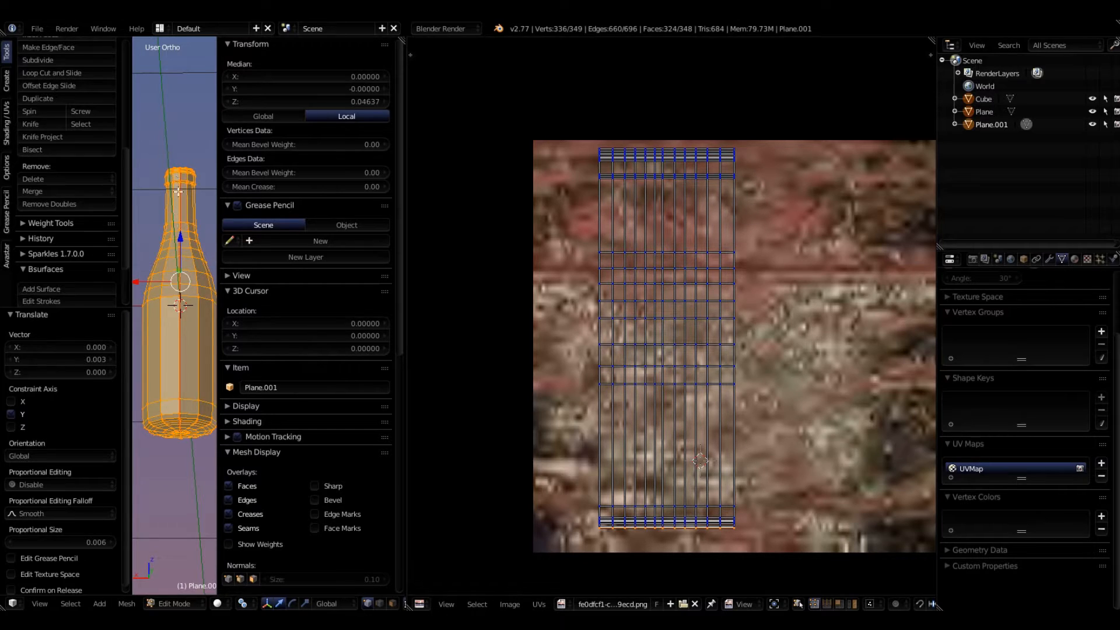
Step: Try to move the round cap UV island off the body island by about 0.220 in X and 0.254 in Y with the whole mesh selected
mouse_move(184, 268)
middle_down()
mouse_move(174, 285)
mouse_move(183, 256)
middle_up()
key(a)
key(a)
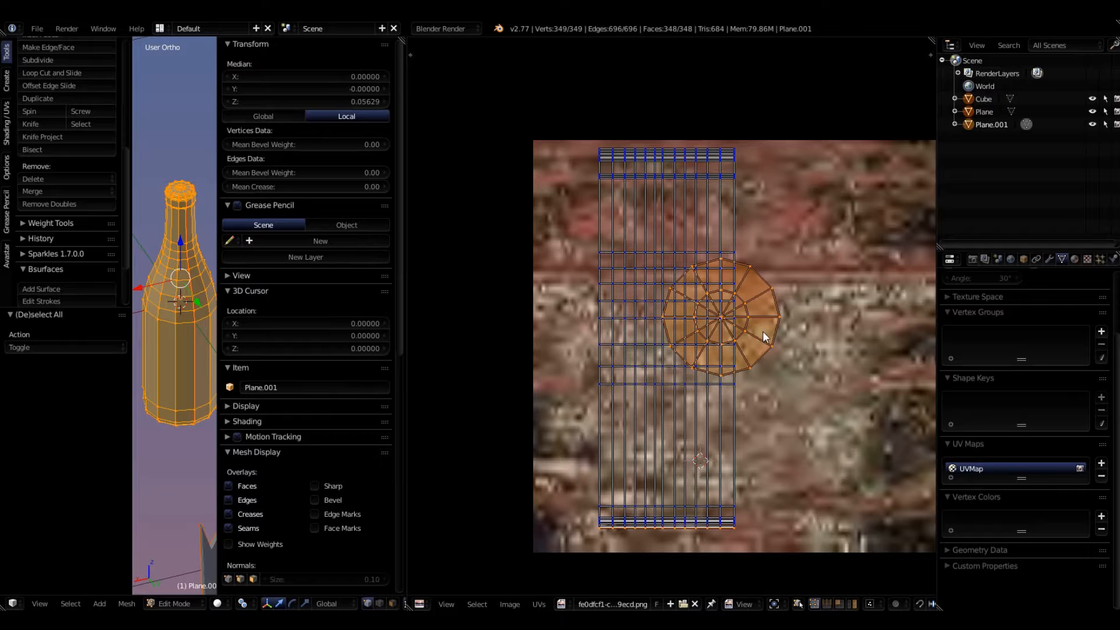
key(g)
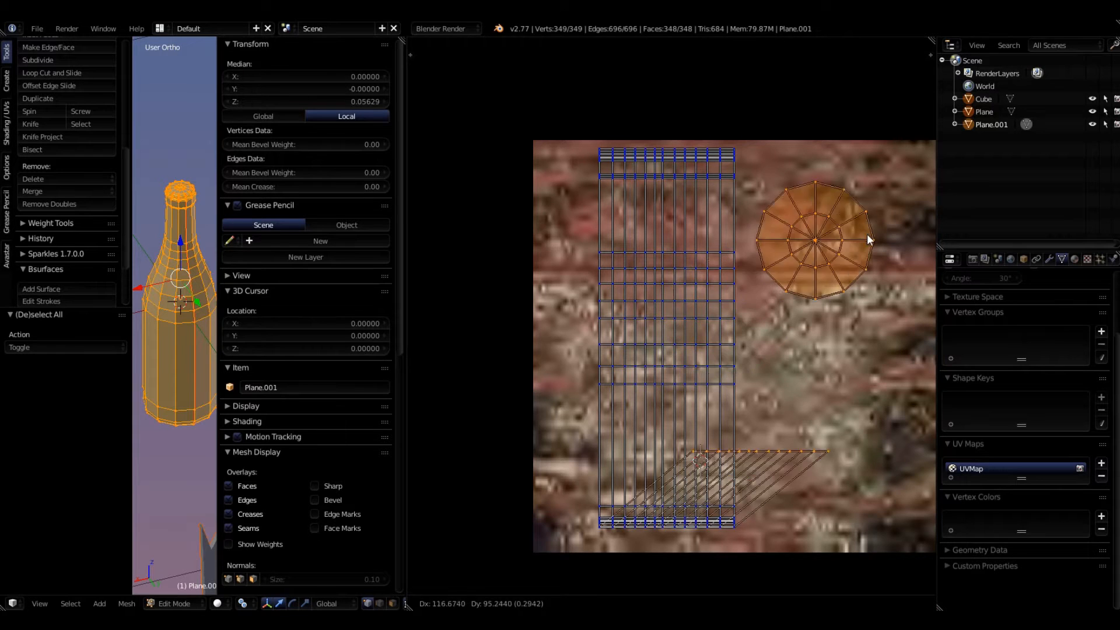
click(856, 232)
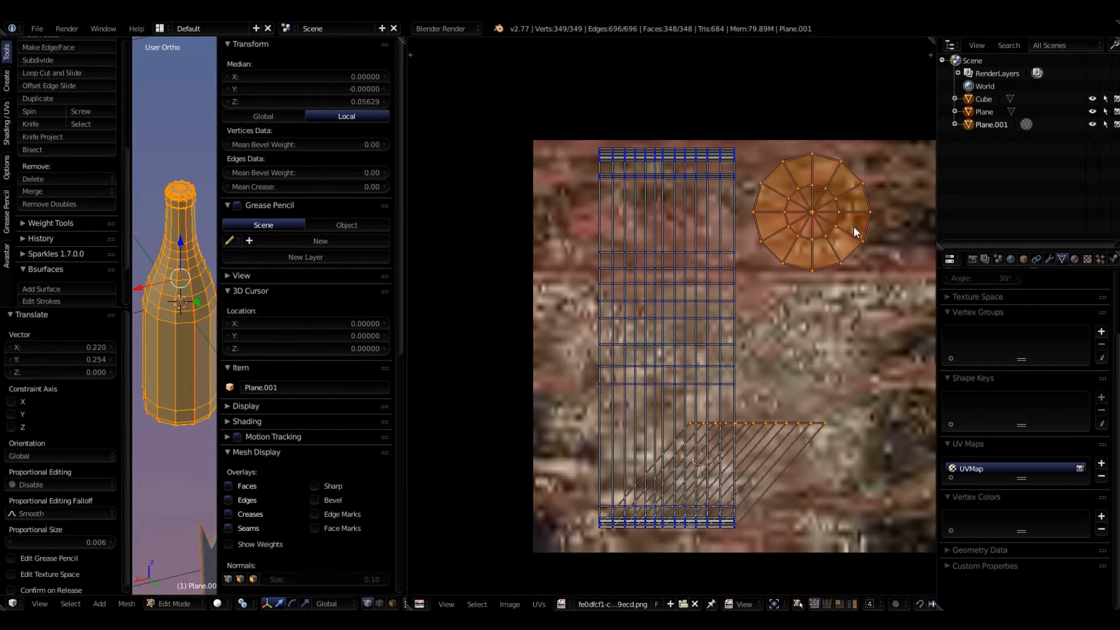
scroll(750, 199, up, 2)
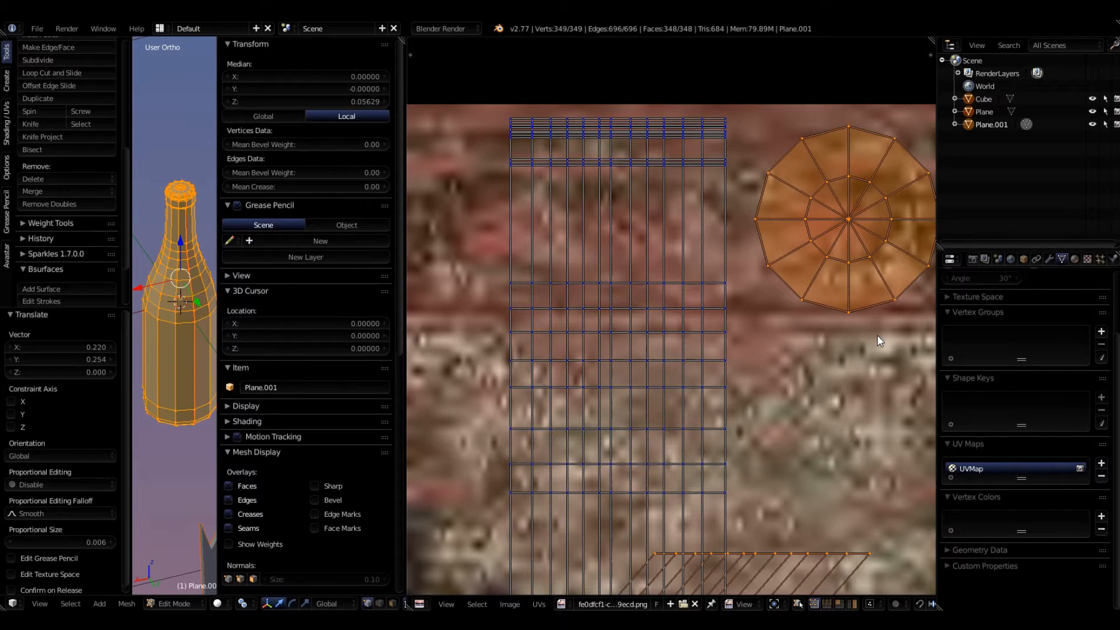
scroll(878, 335, down, 3)
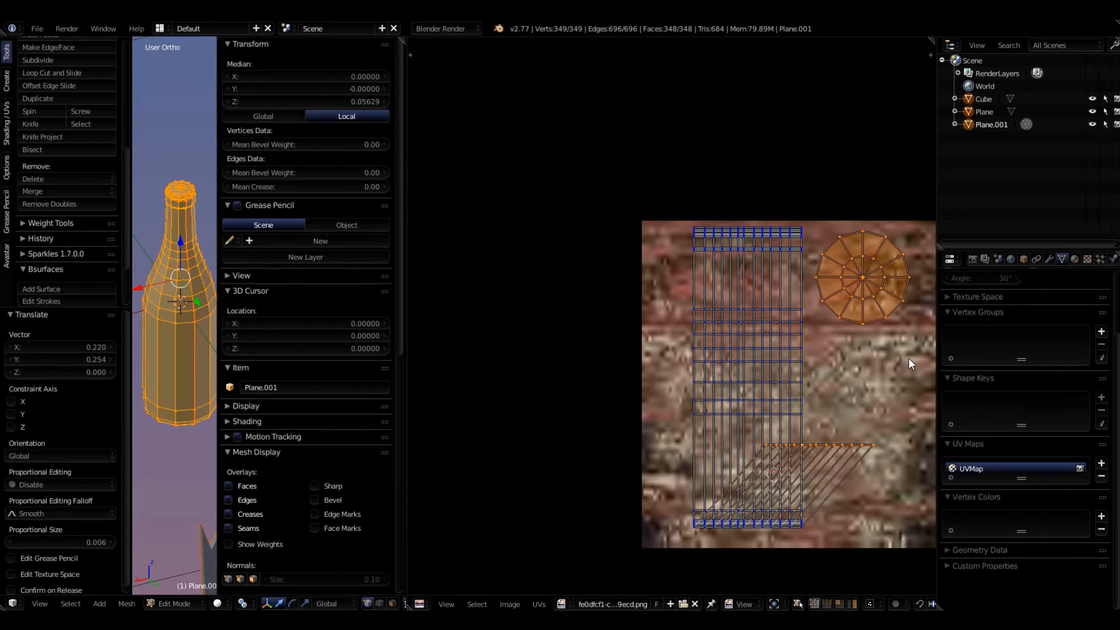
key(s)
right_click(884, 306)
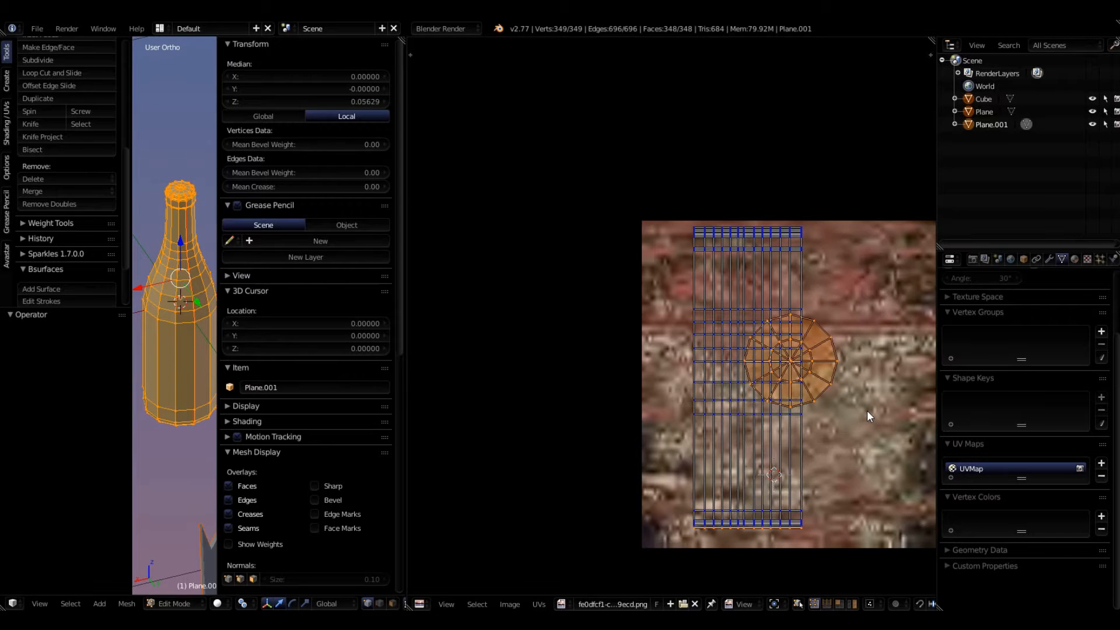
Step: Undo the whole-mesh selection changes and show the undo history tools
key(a)
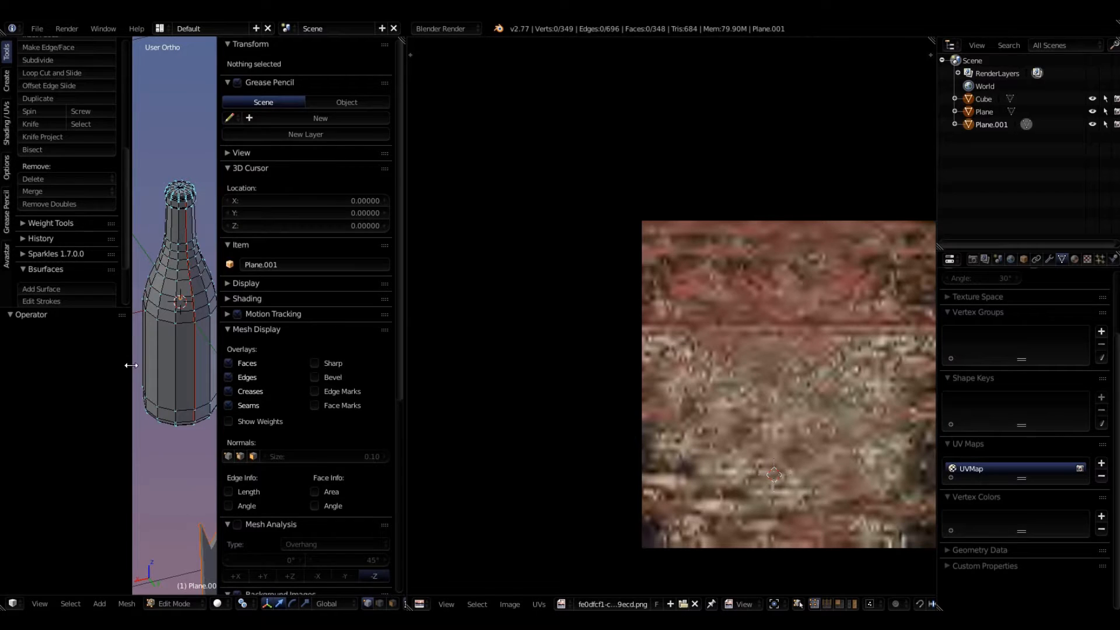
key(a)
scroll(795, 524, up, 1)
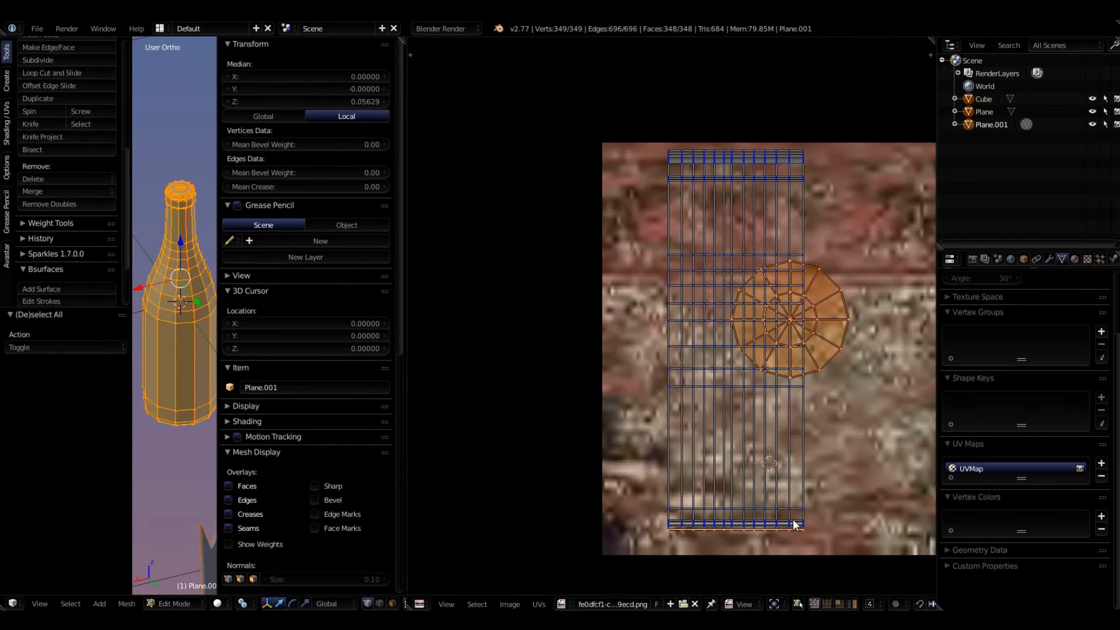
scroll(791, 528, up, 1)
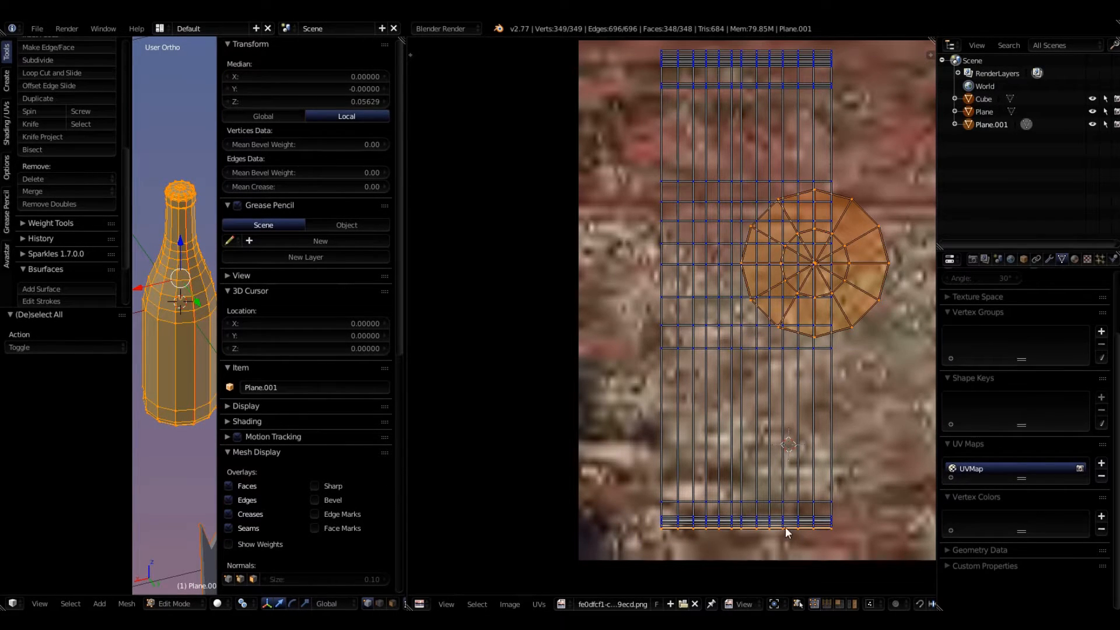
key(ctrl+z)
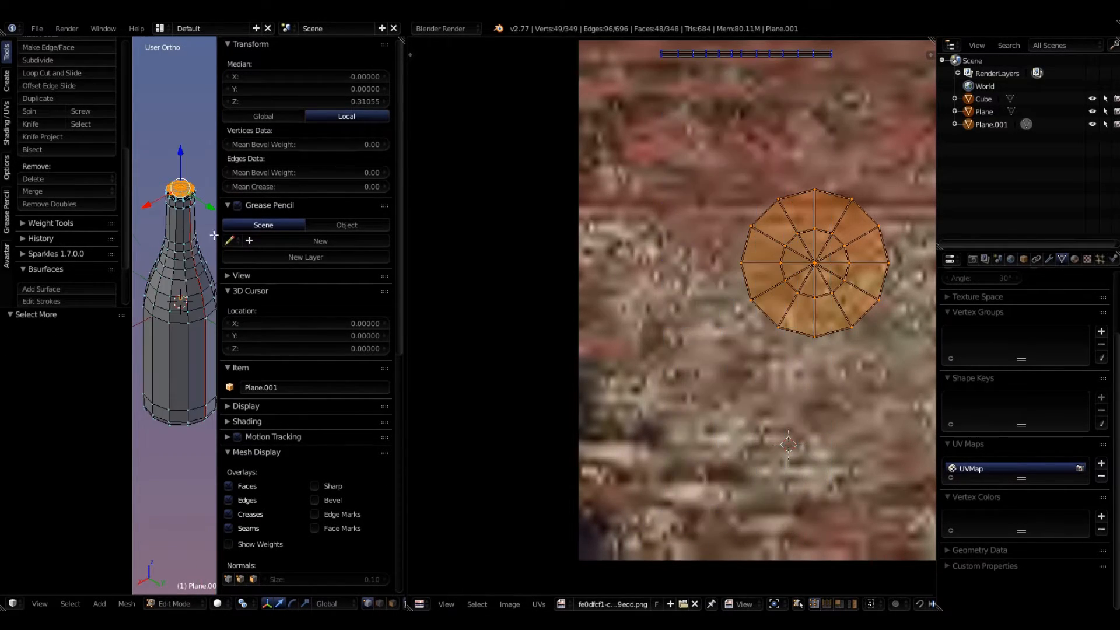
click(100, 265)
click(101, 240)
Step: Select only the bottle's flat top by picking its centre vertex and growing the selection by two rings
key(a)
scroll(216, 198, up, 3)
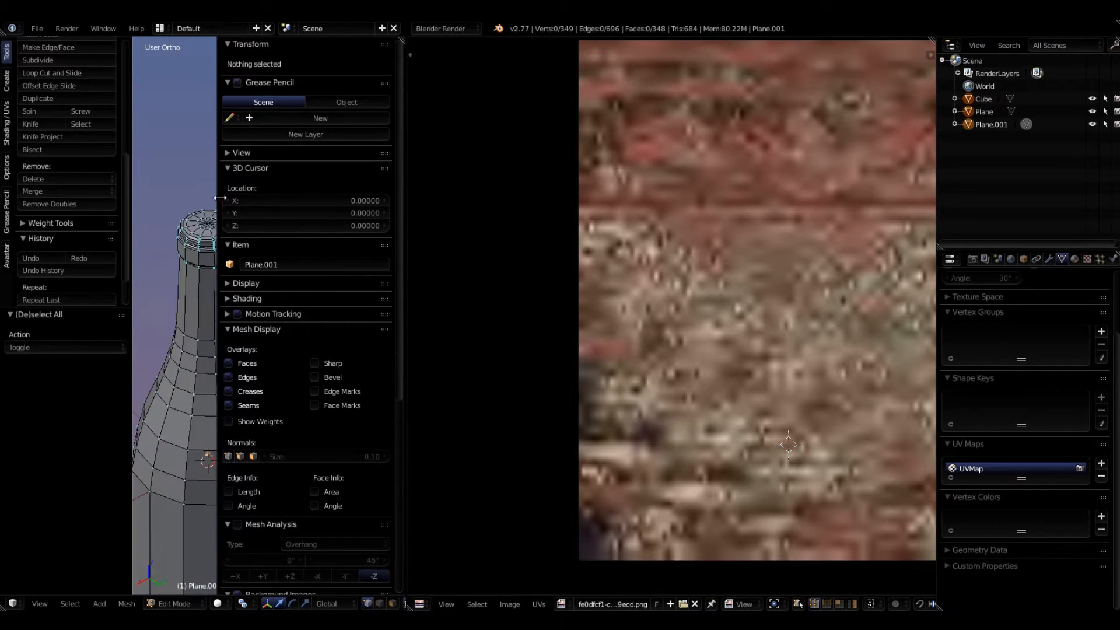
shift+middle_drag(192, 190, 163, 232)
scroll(158, 229, up, 4)
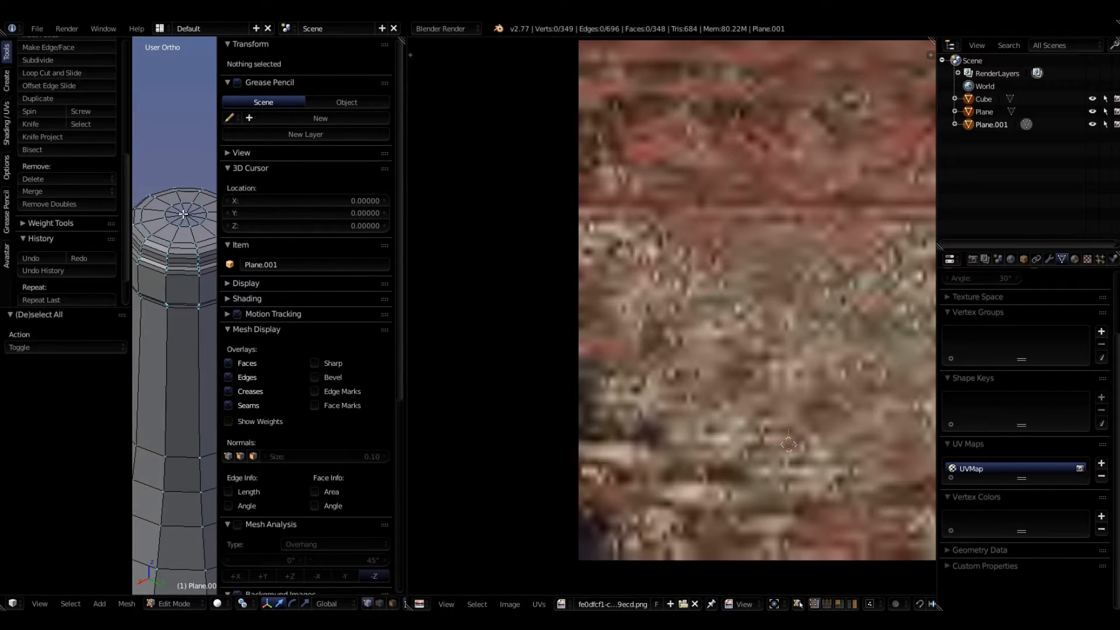
right_click(184, 215)
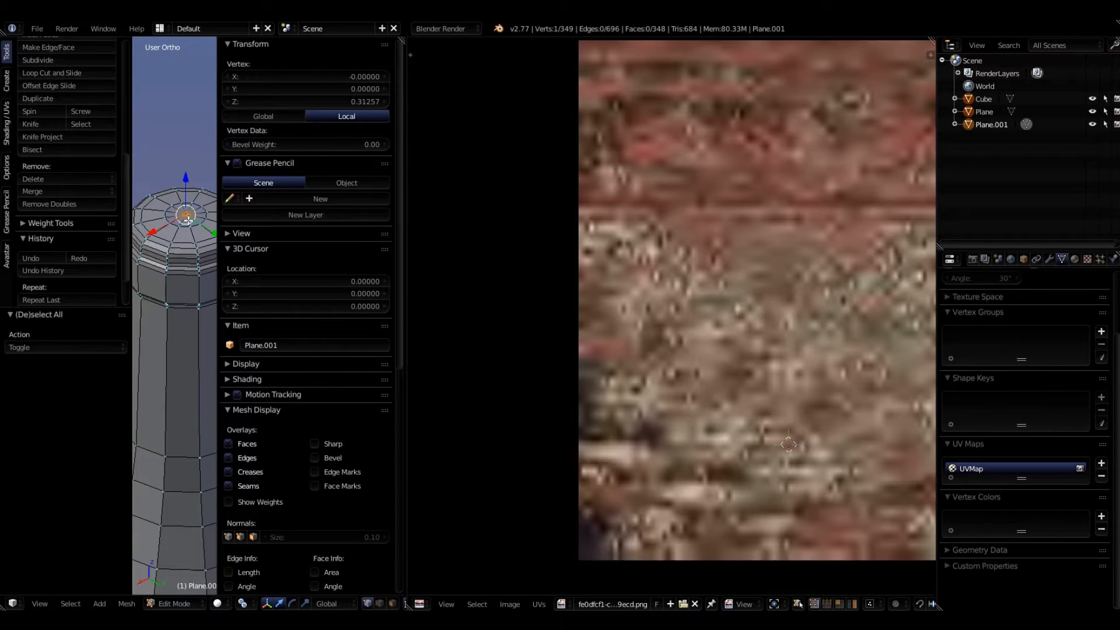
key(ctrl+KP_Add)
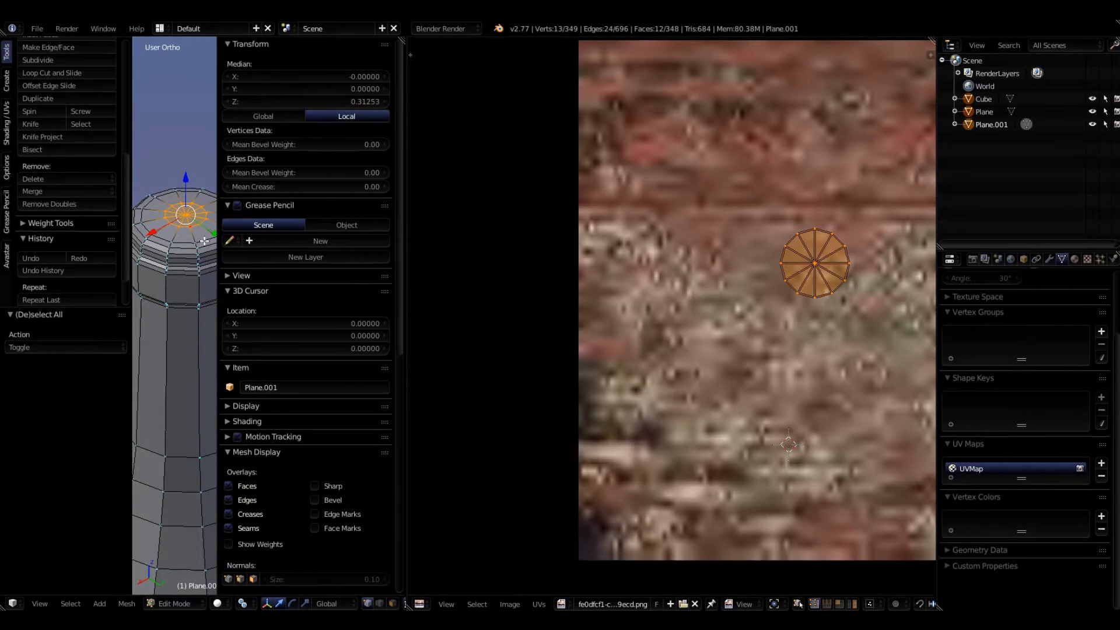
key(ctrl+KP_Add)
scroll(198, 245, down, 3)
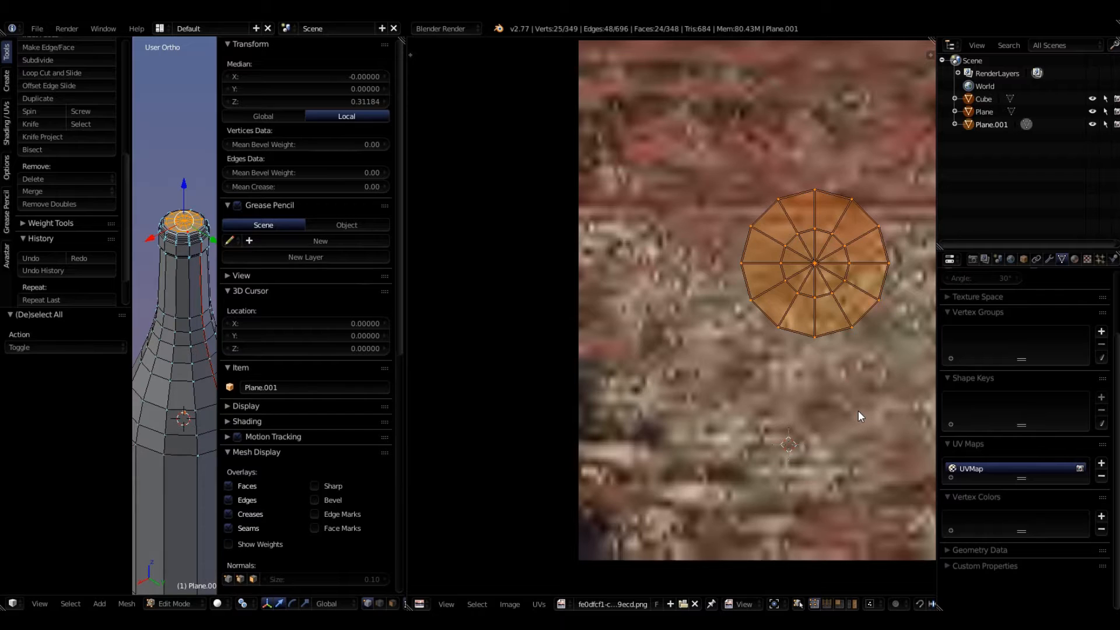
Step: Scale the round cap UV island down by about 0.266, then back up by about 1.335
key(s)
click(817, 305)
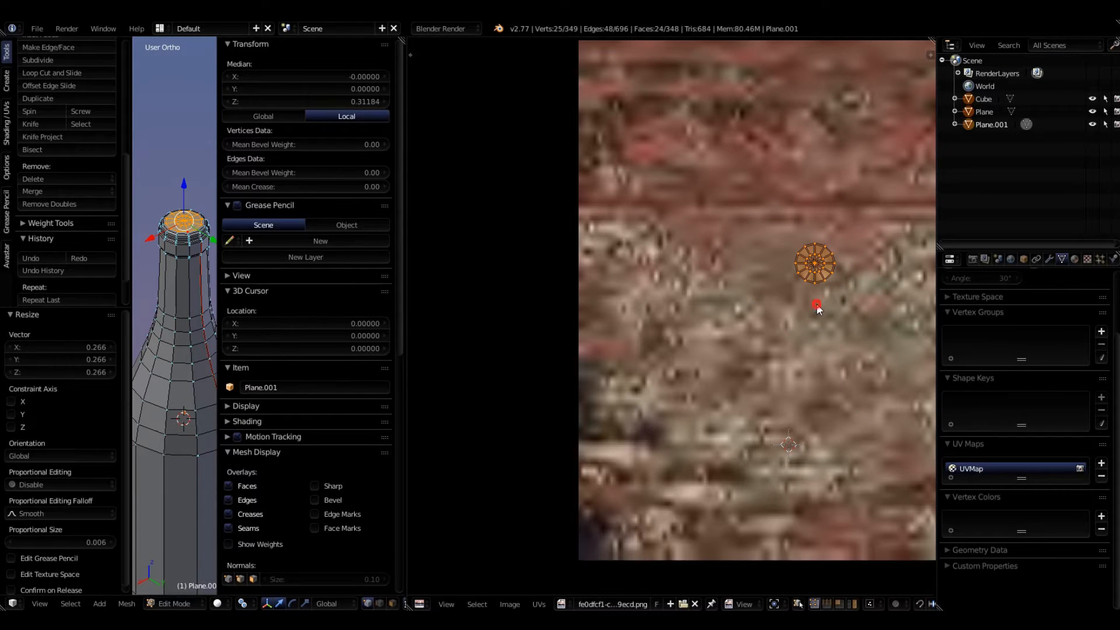
key(s)
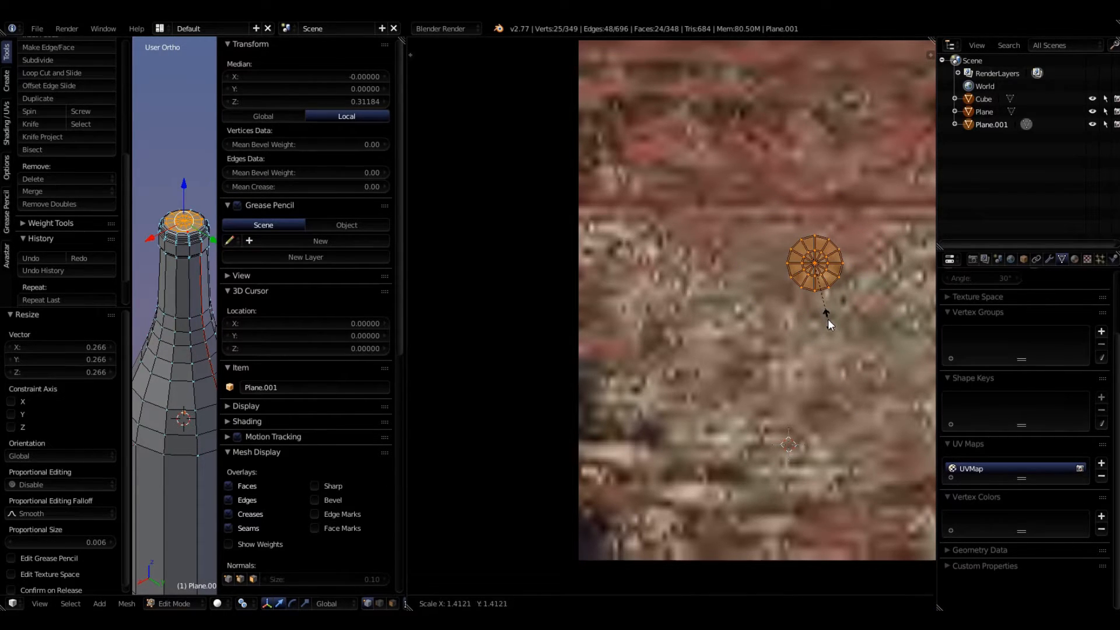
click(825, 316)
Step: Move the cap UV island about 0.488 in X and 0.365 in Y into the texture's upper-right corner
scroll(825, 317, down, 5)
middle_drag(828, 319, 653, 460)
scroll(658, 463, up, 5)
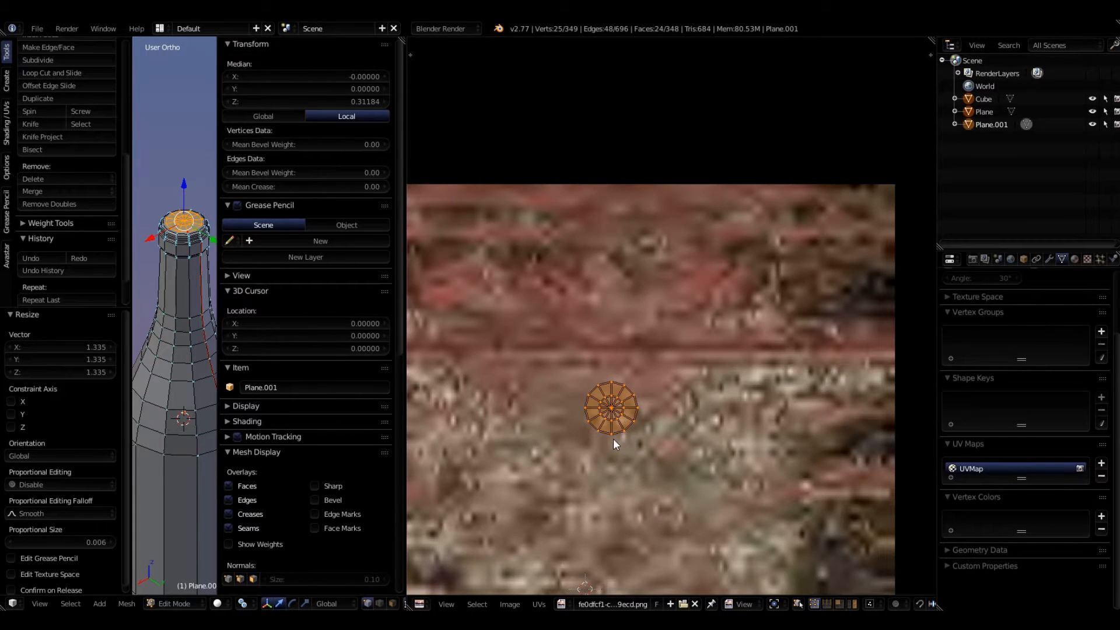
key(g)
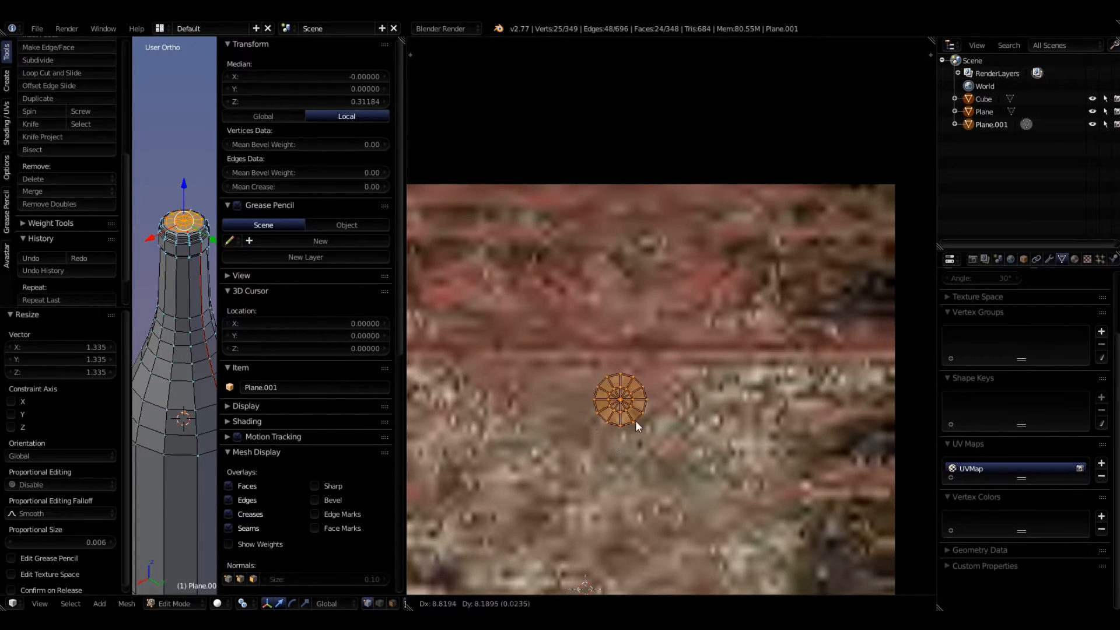
click(867, 248)
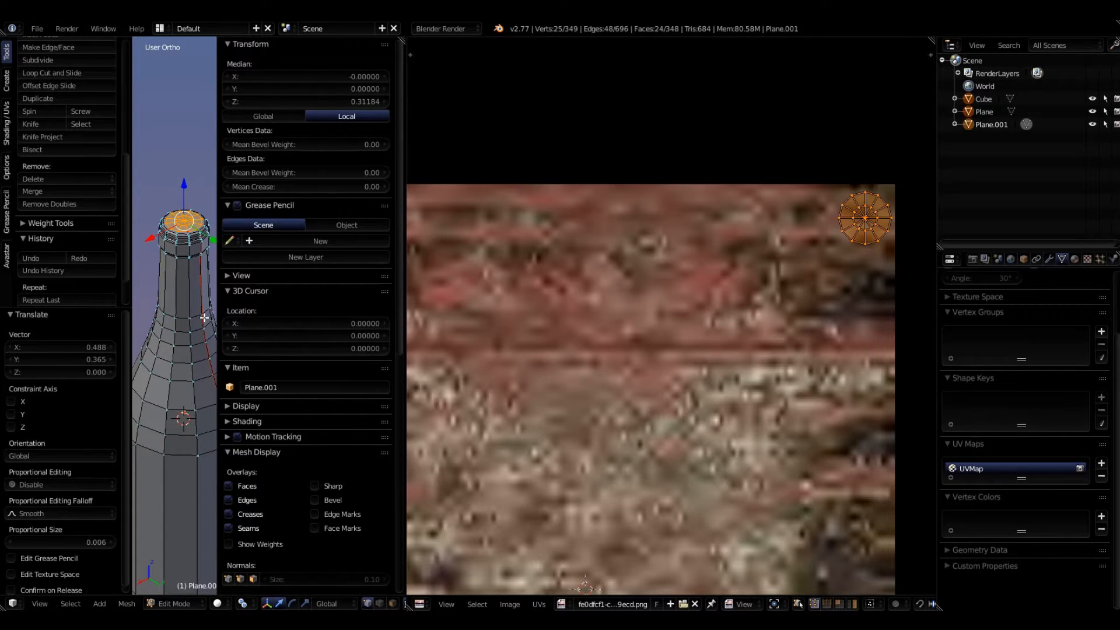
Step: Invert the mesh selection and add the cap's rim edge loop so the complete bottle body is selected
key(ctrl+i)
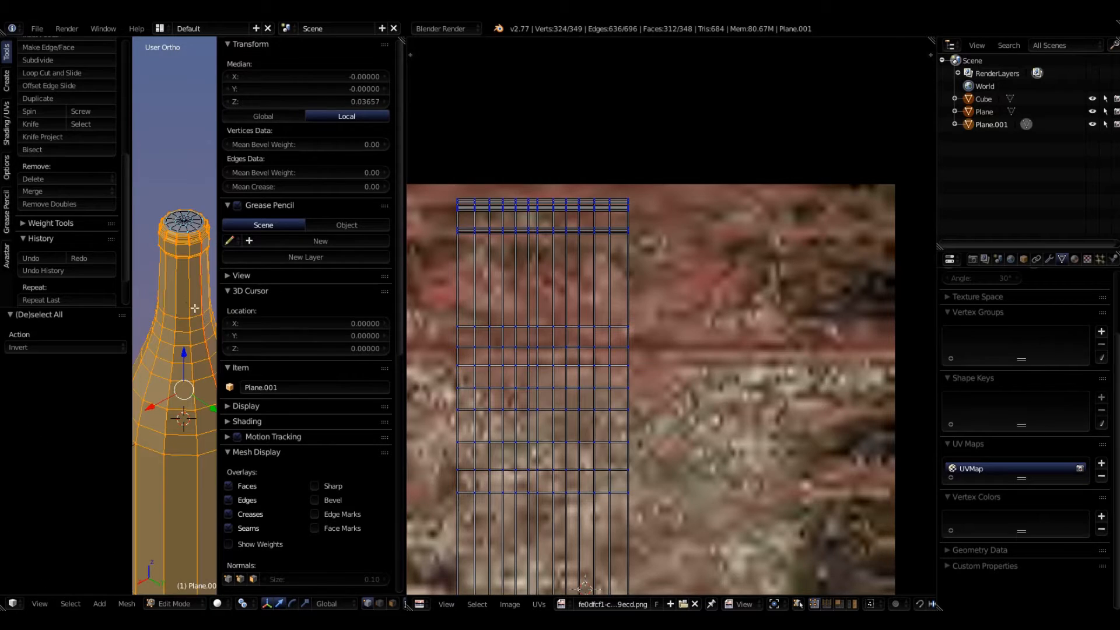
scroll(185, 280, up, 3)
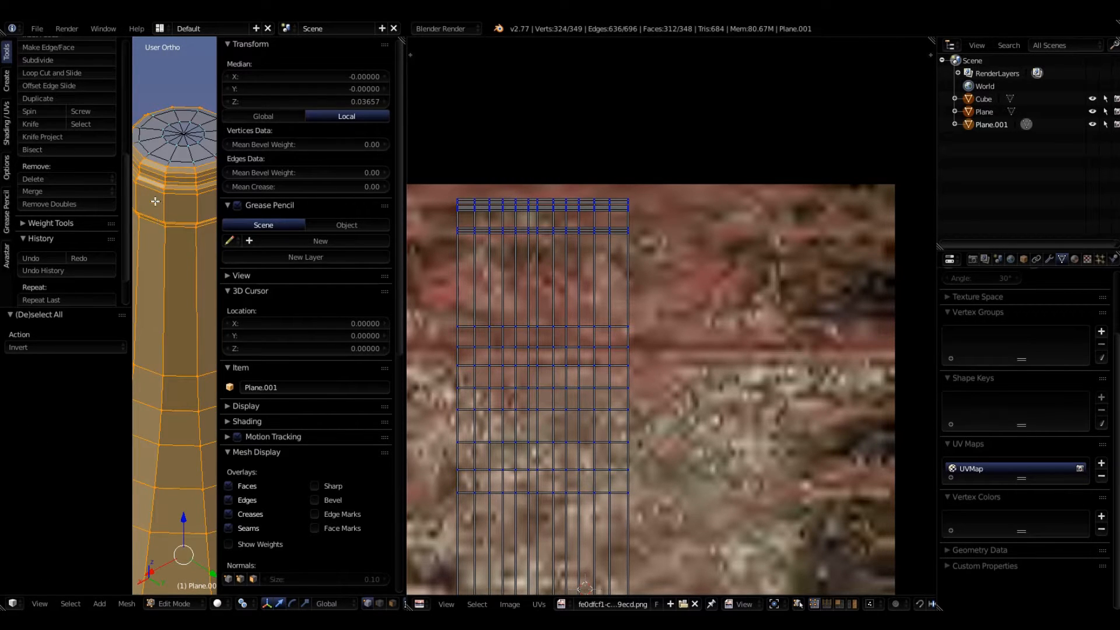
scroll(173, 159, up, 2)
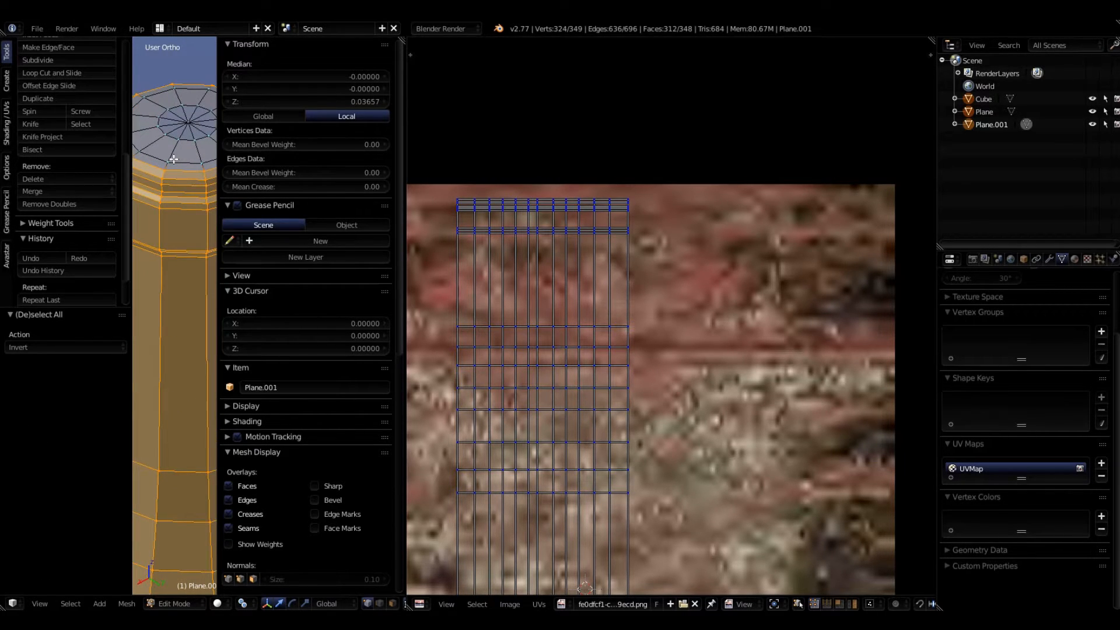
alt+shift+click(175, 161)
scroll(493, 252, down, 3)
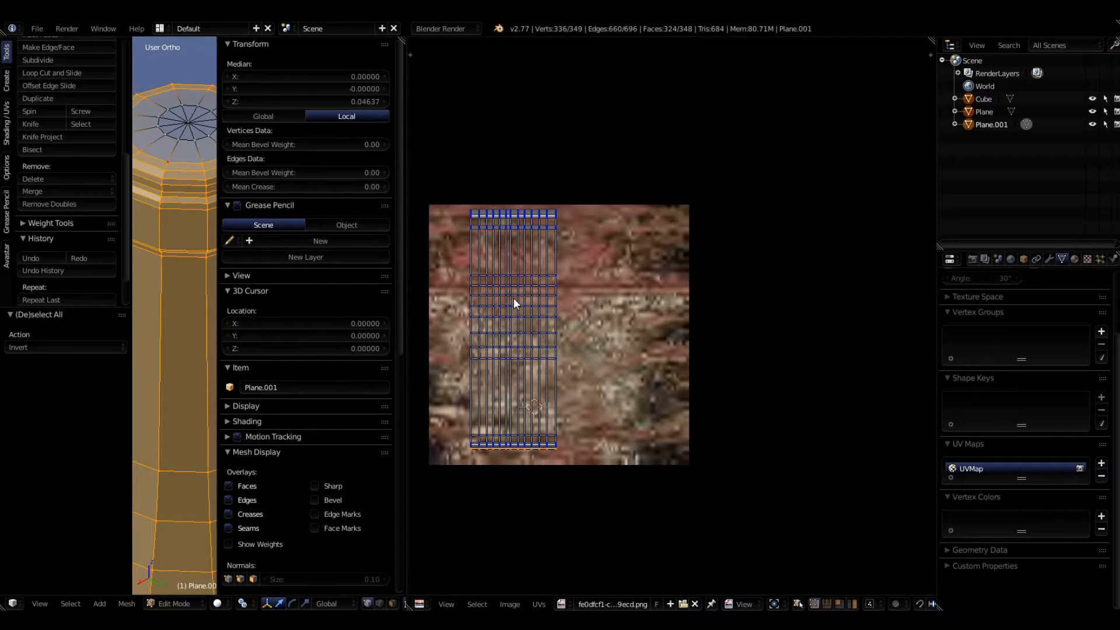
Step: Select all UVs of the body island and widen it by about 1.966 along X
key(a)
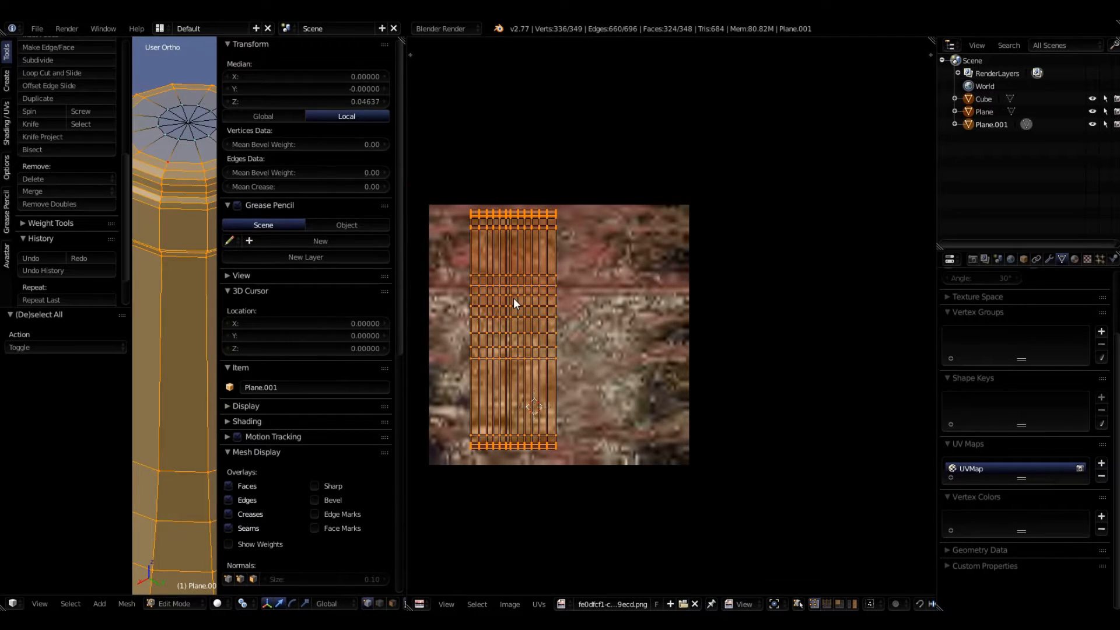
key(s)
key(x)
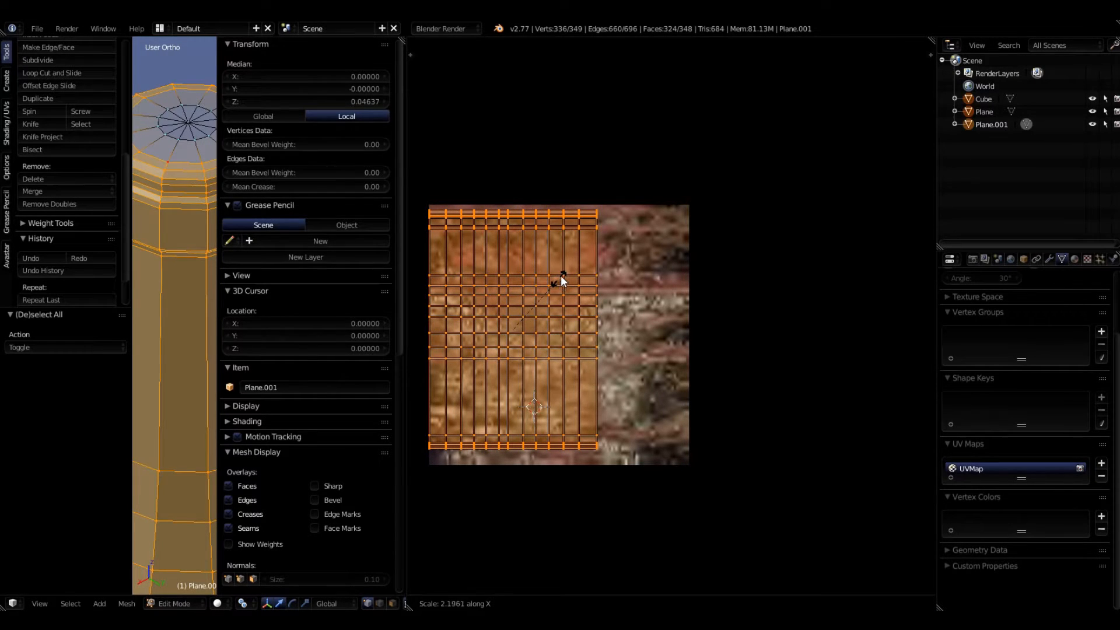
click(565, 271)
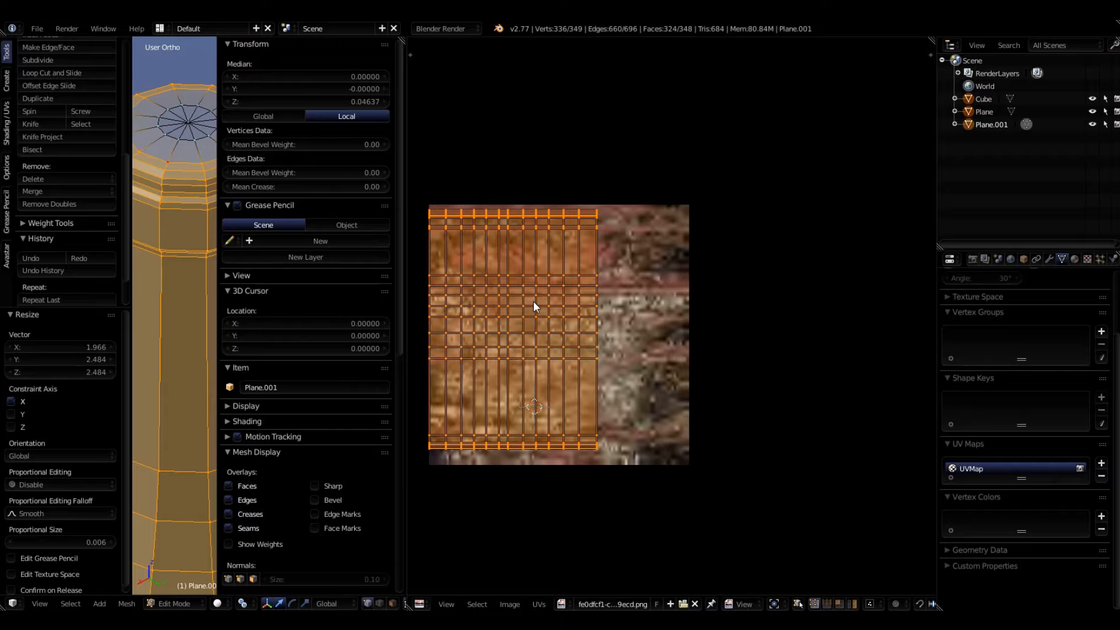
Step: Move the body island about 0.069 in X and -0.025 in Y, and stretch it about 1.078 along Y to span the texture height
key(g)
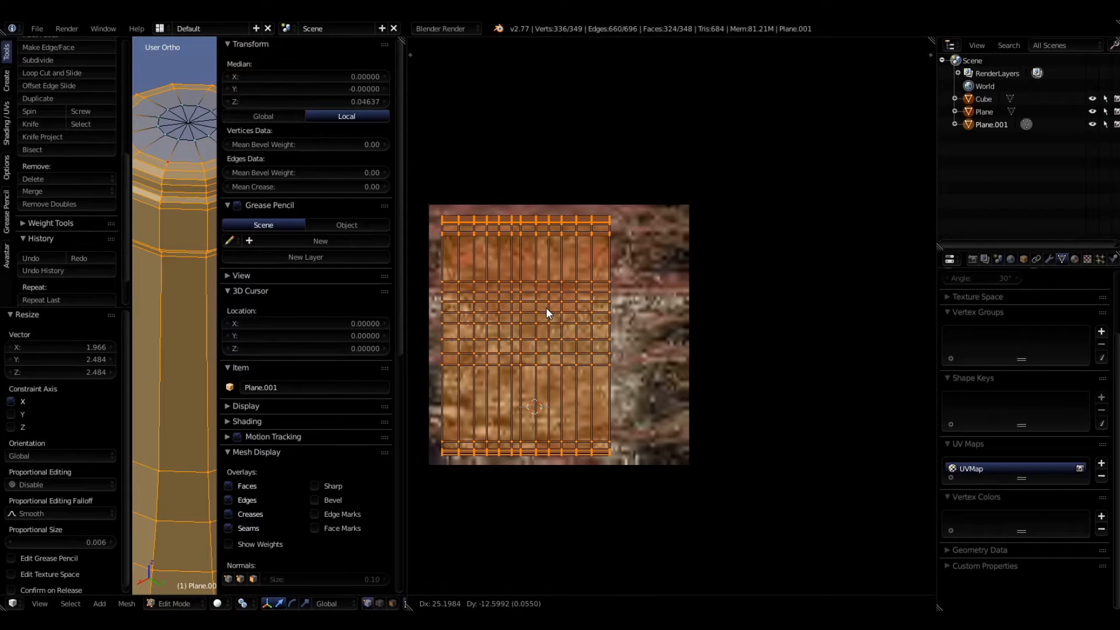
click(551, 307)
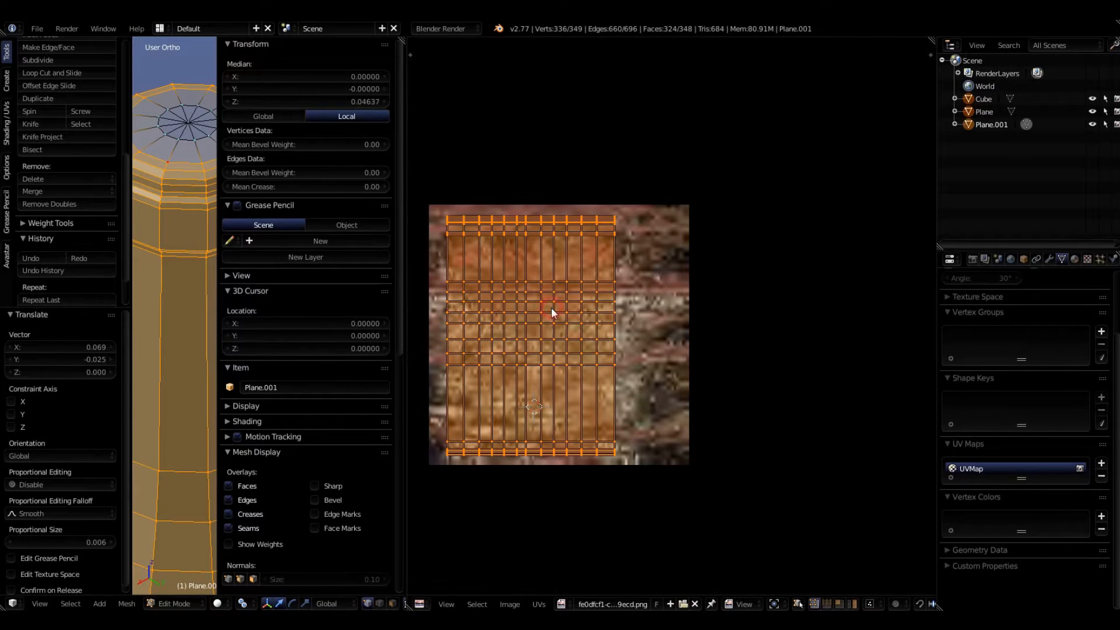
key(s)
key(y)
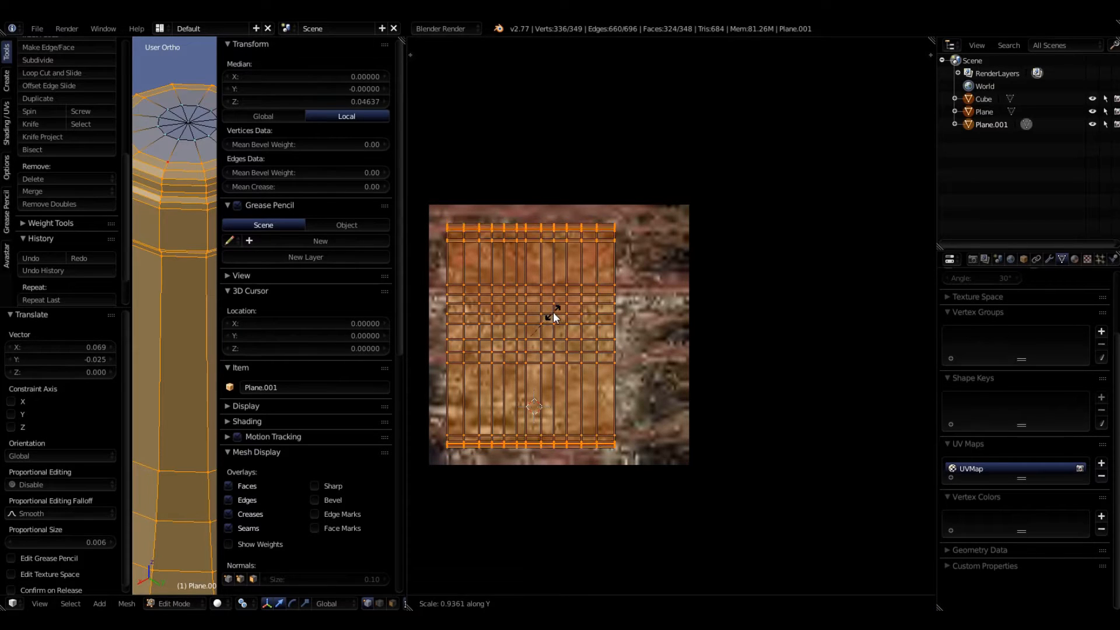
click(562, 314)
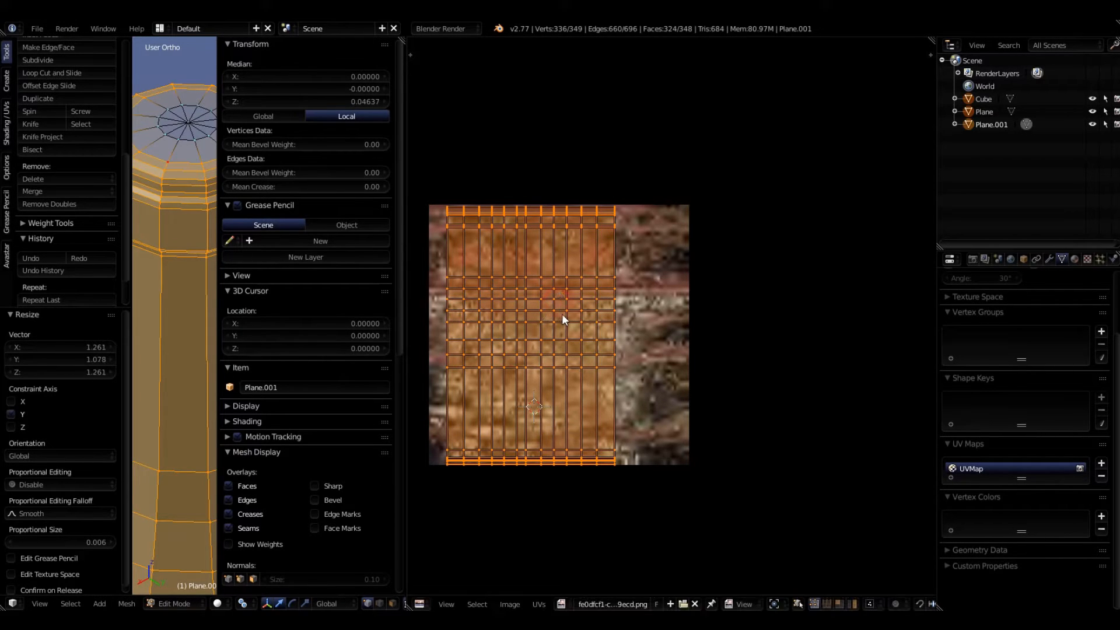
Step: Stretch the body UV island about 1.25 along X, and select the whole mesh to show the body and cap islands together
key(s)
key(x)
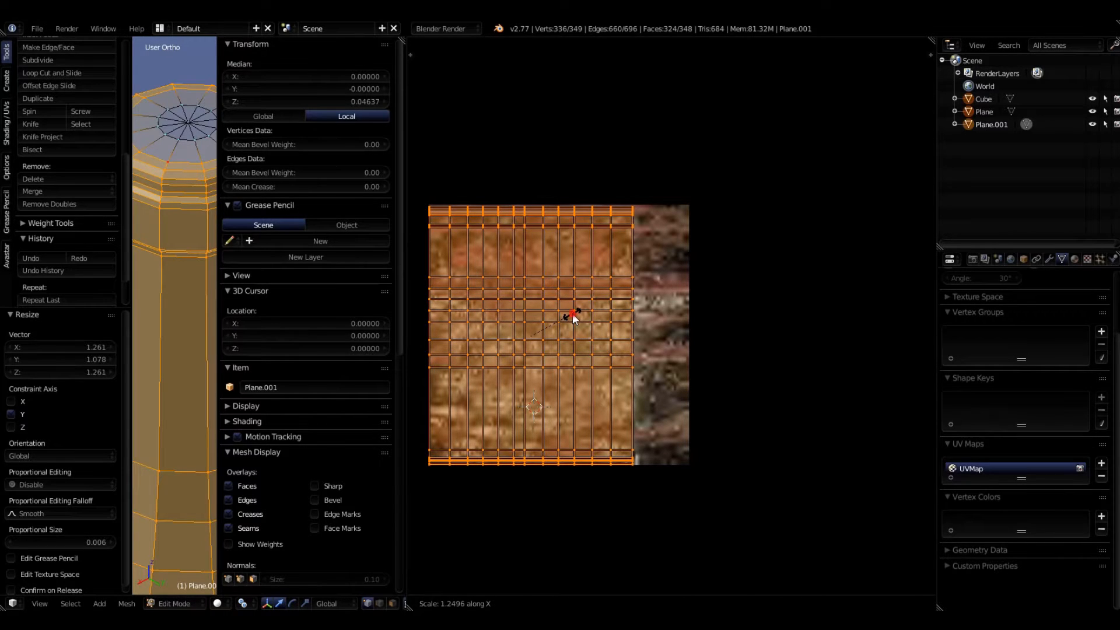
click(573, 313)
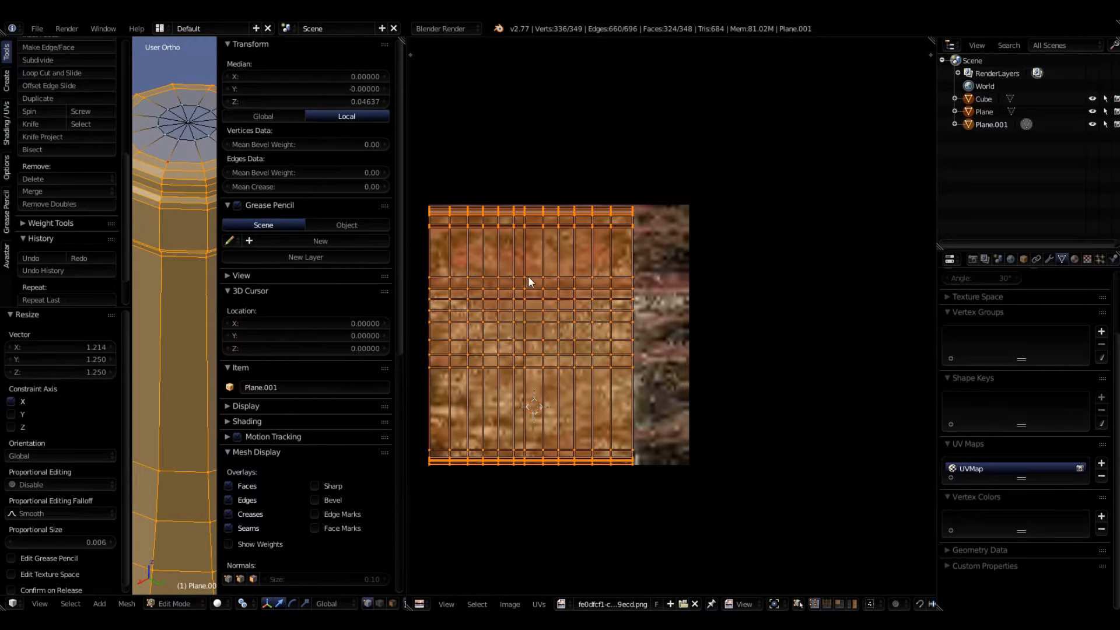
key(a)
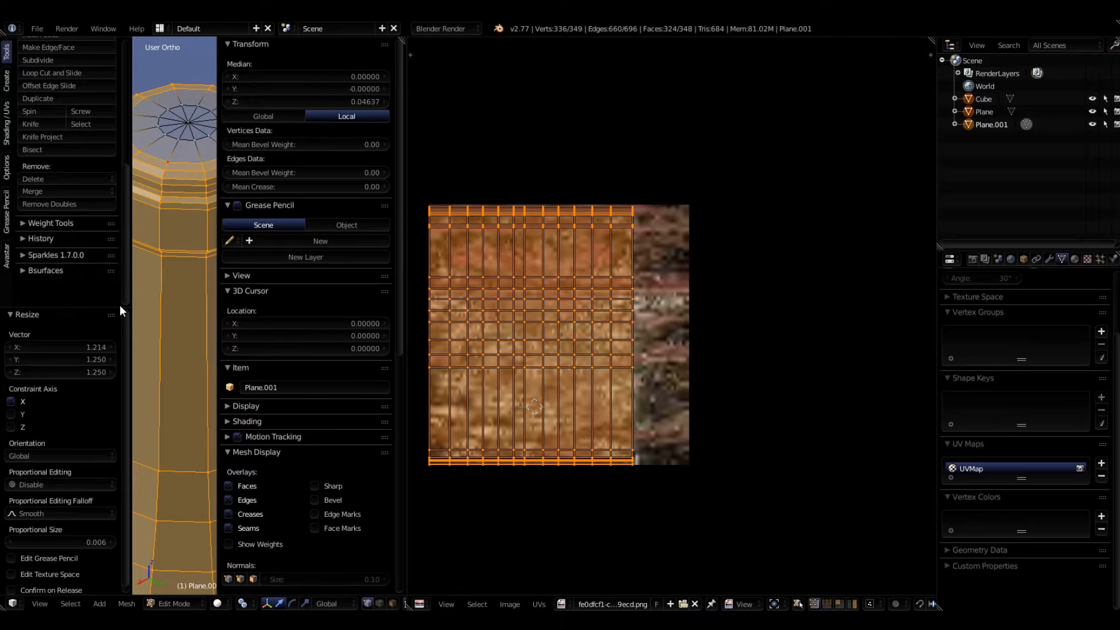
key(a)
key(a)
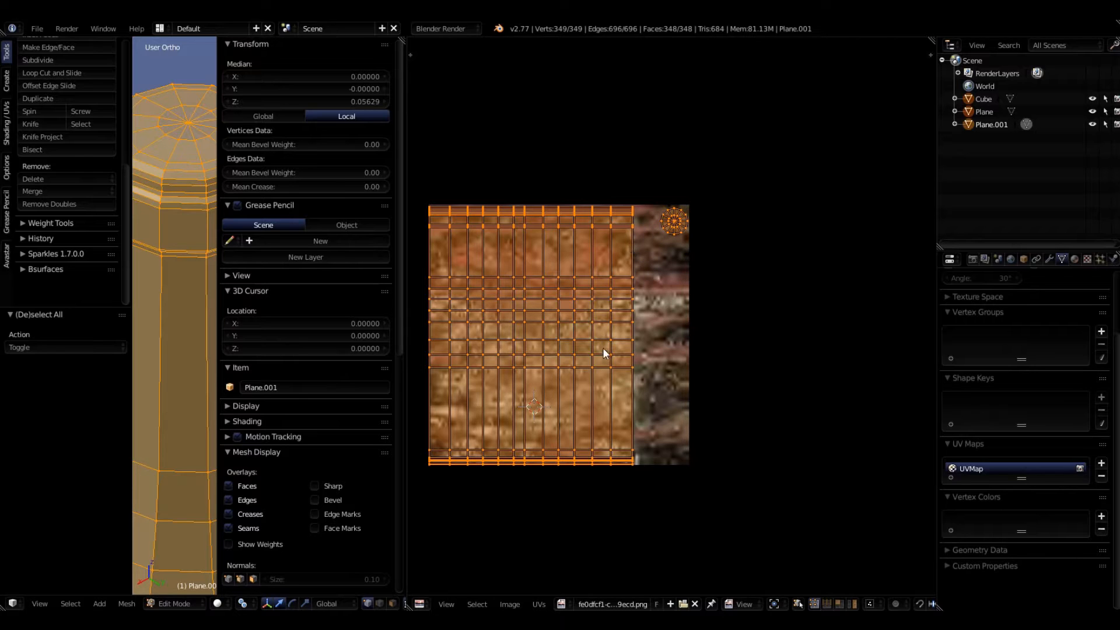
scroll(607, 353, down, 1)
middle_drag(622, 363, 689, 374)
scroll(689, 375, up, 1)
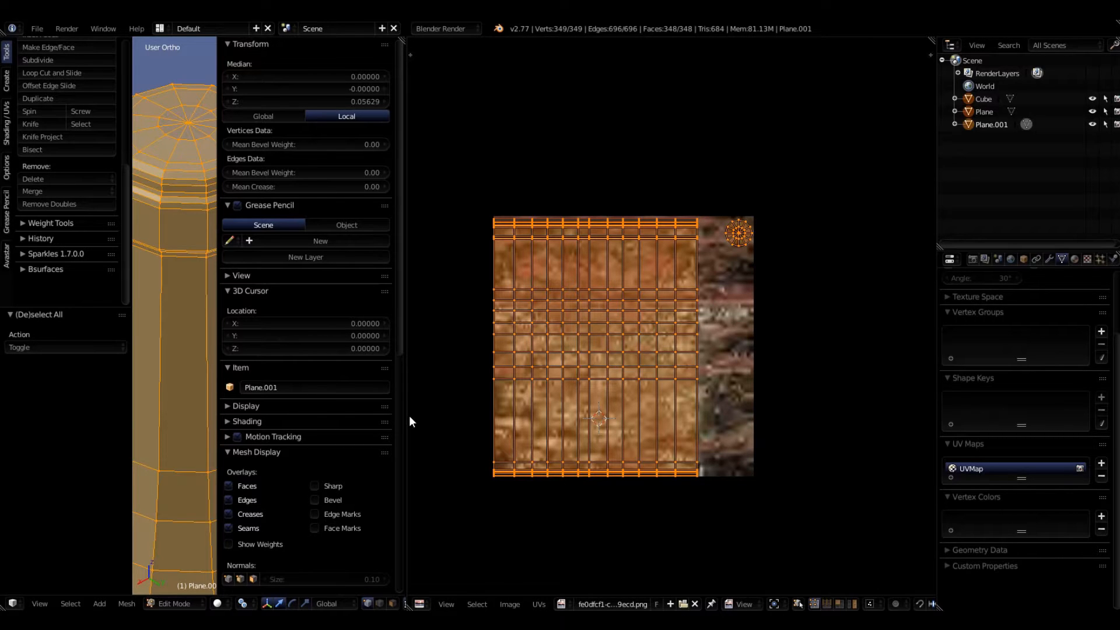
Step: Enlarge the 3D view and apply smooth shading to the bottle in Object Mode
drag(409, 416, 864, 415)
scroll(305, 298, down, 5)
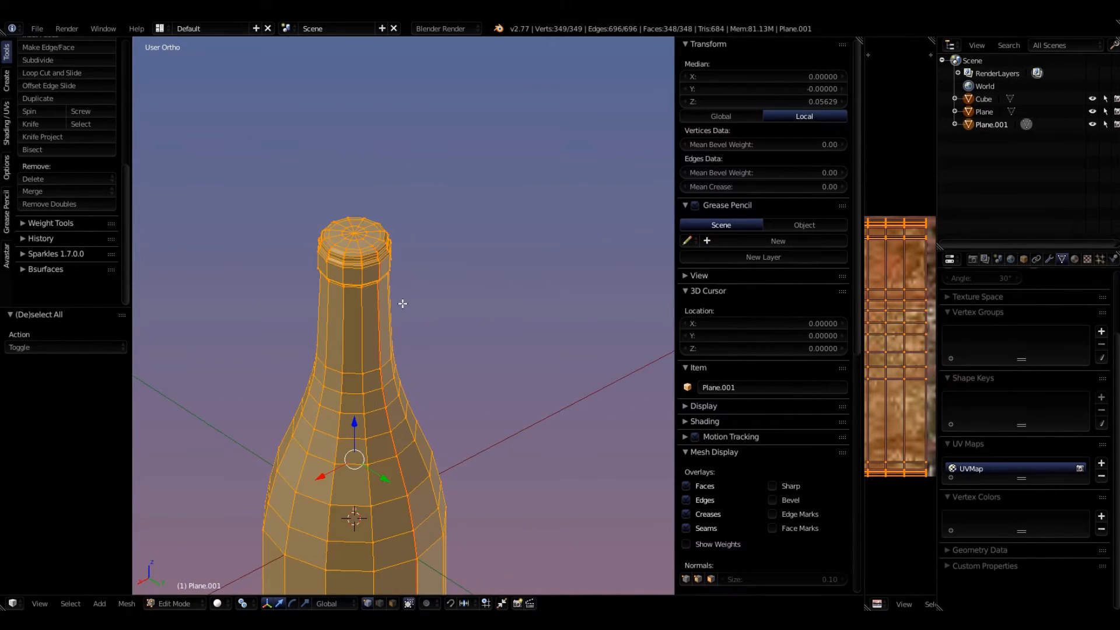
scroll(400, 274, down, 6)
mouse_move(409, 390)
middle_down()
mouse_move(424, 423)
mouse_move(424, 380)
middle_up()
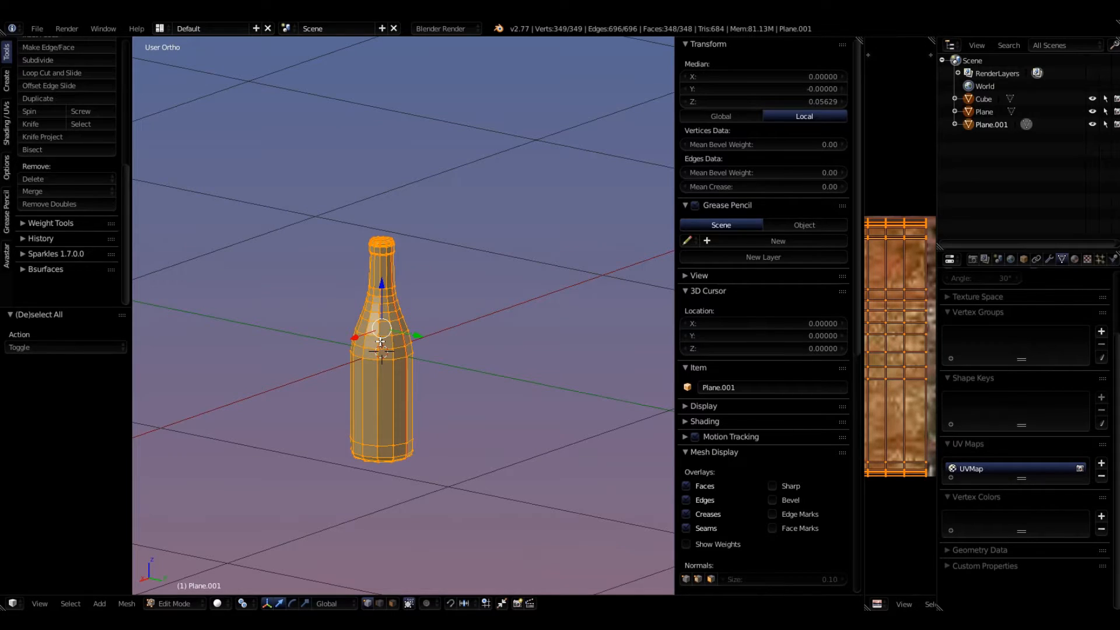
key(Tab)
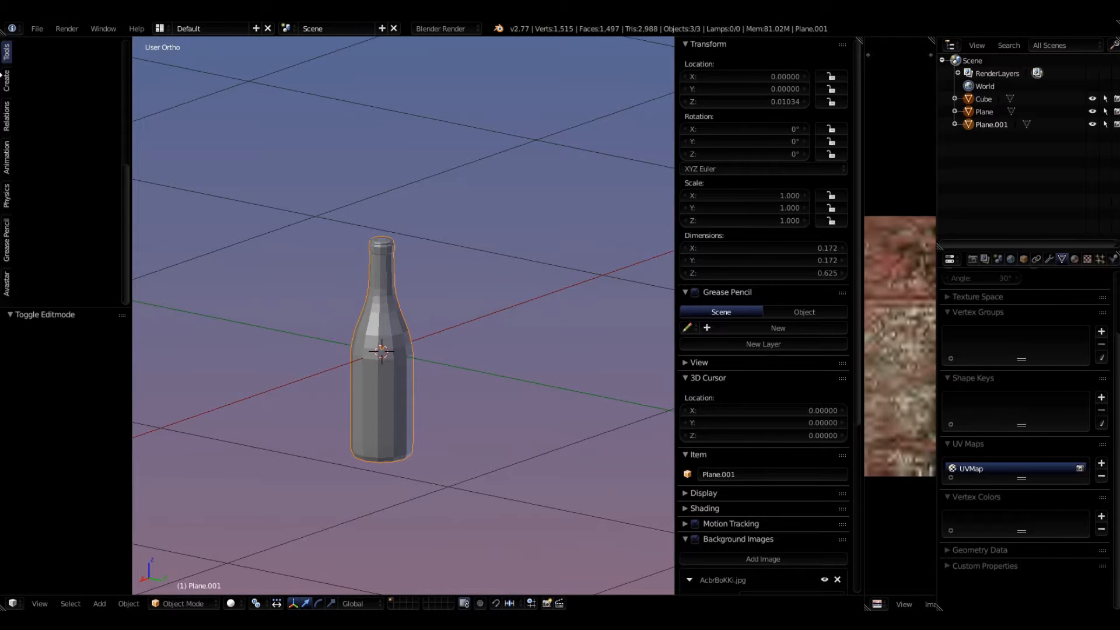
click(5, 52)
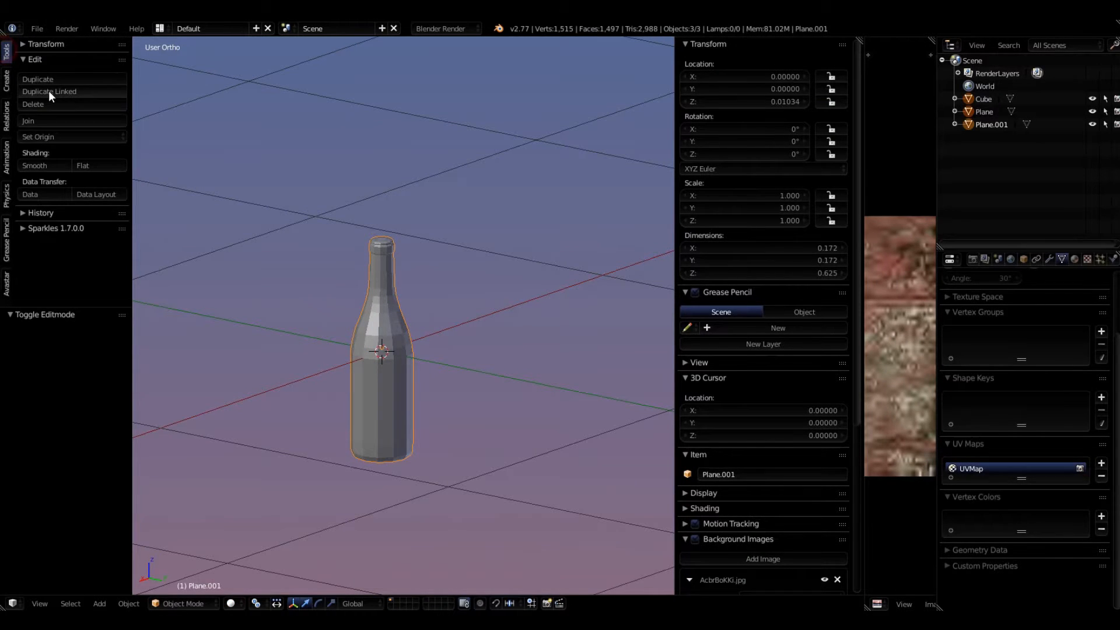
click(38, 165)
mouse_move(406, 269)
middle_down()
mouse_move(422, 273)
mouse_move(389, 260)
middle_up()
scroll(388, 260, up, 6)
scroll(408, 265, down, 14)
scroll(422, 269, up, 4)
scroll(446, 270, up, 5)
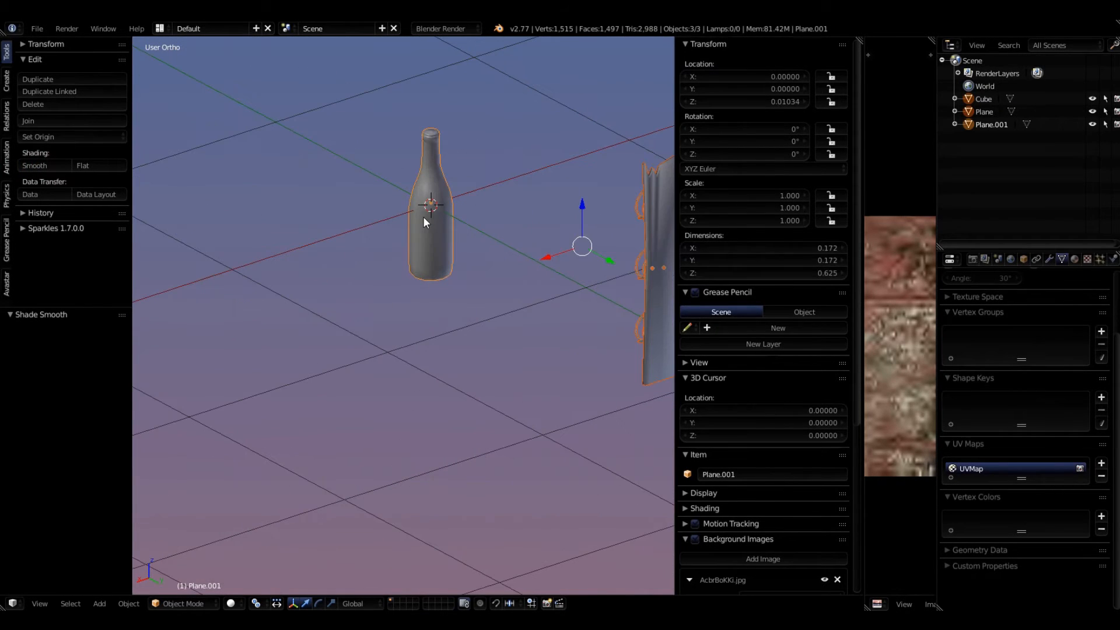
Step: Select only the bottle and move it about 1.22 along Y towards the wooden plank, giving the 3D view more room
right_click(444, 228)
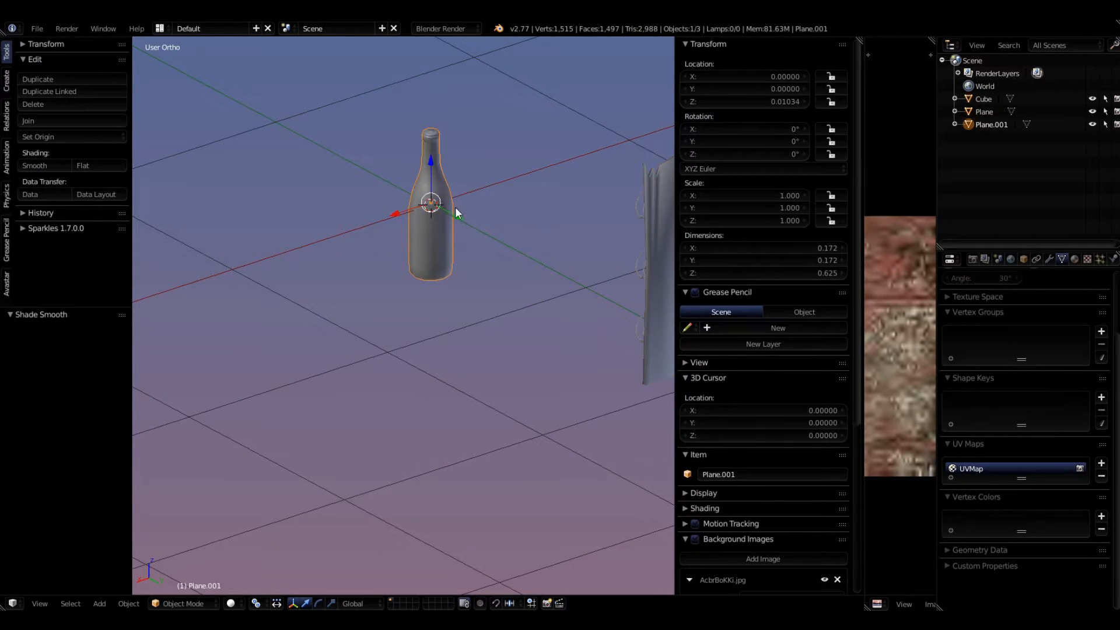
drag(456, 215, 646, 316)
middle_drag(646, 316, 482, 312)
scroll(474, 360, down, 5)
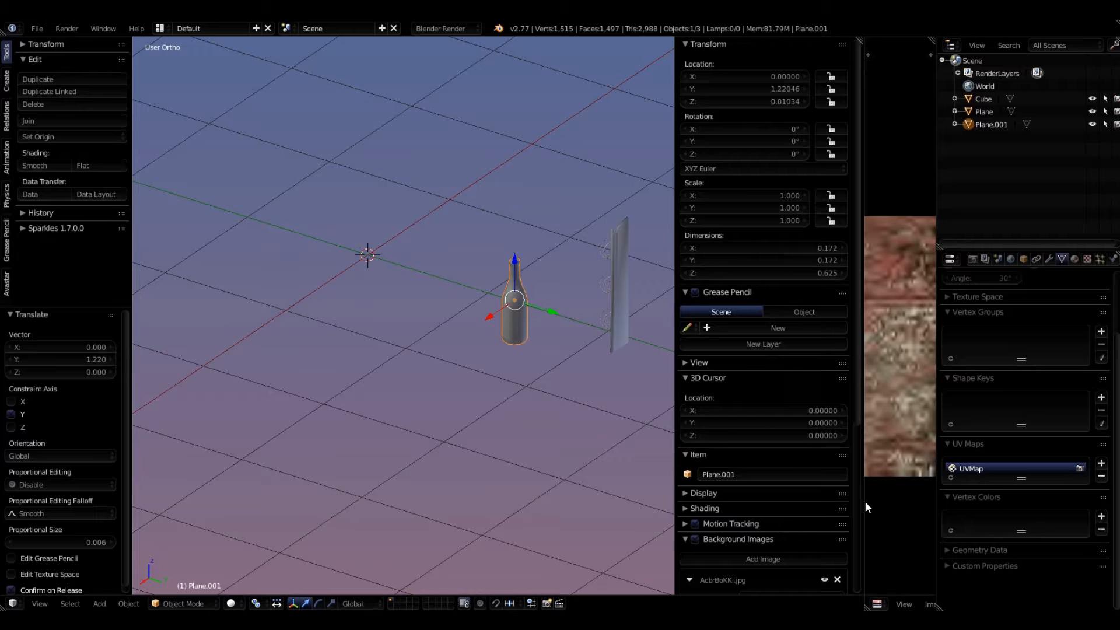
drag(863, 501, 961, 501)
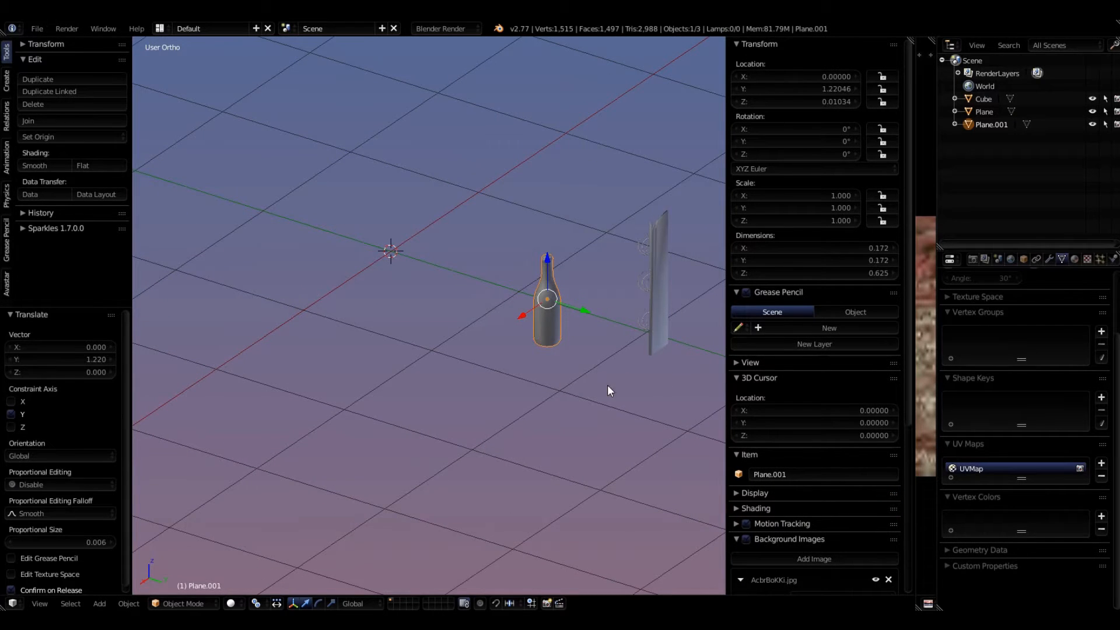
Step: Move the bottle further along Y to about 3.133, close to the plank with the wire coils
middle_drag(607, 391, 365, 468)
drag(295, 440, 566, 329)
middle_drag(508, 408, 577, 309)
key(g)
key(y)
click(548, 420)
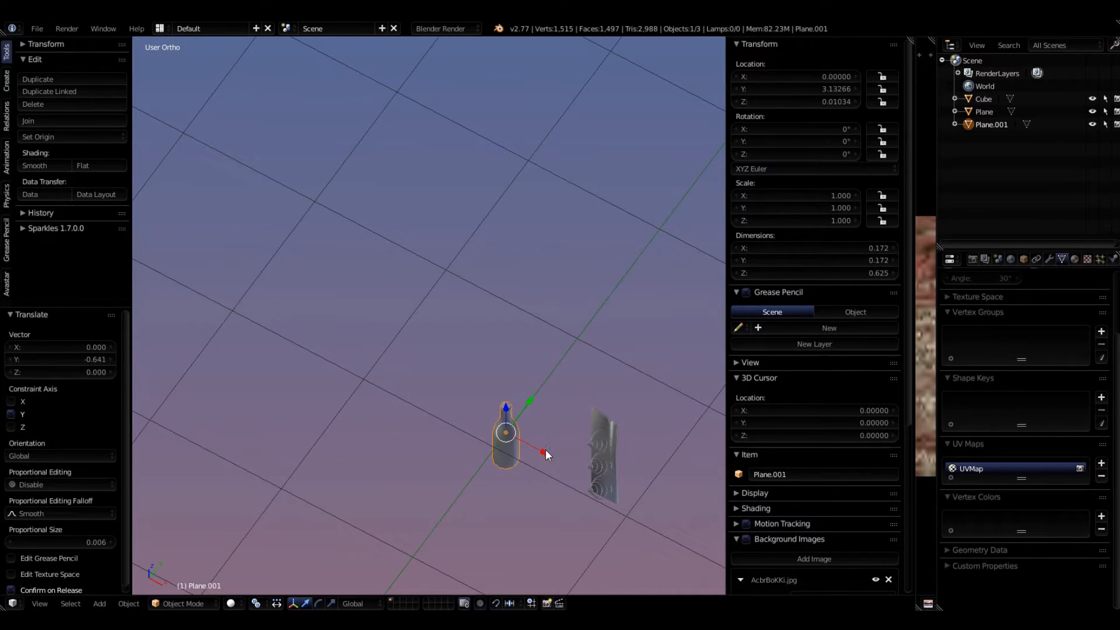
Step: Move the bottle to about 0.752 in X and shift it about -0.149 in Y to line up with the plank
drag(544, 449, 637, 508)
drag(627, 454, 613, 466)
middle_drag(590, 436, 489, 390)
scroll(440, 376, up, 3)
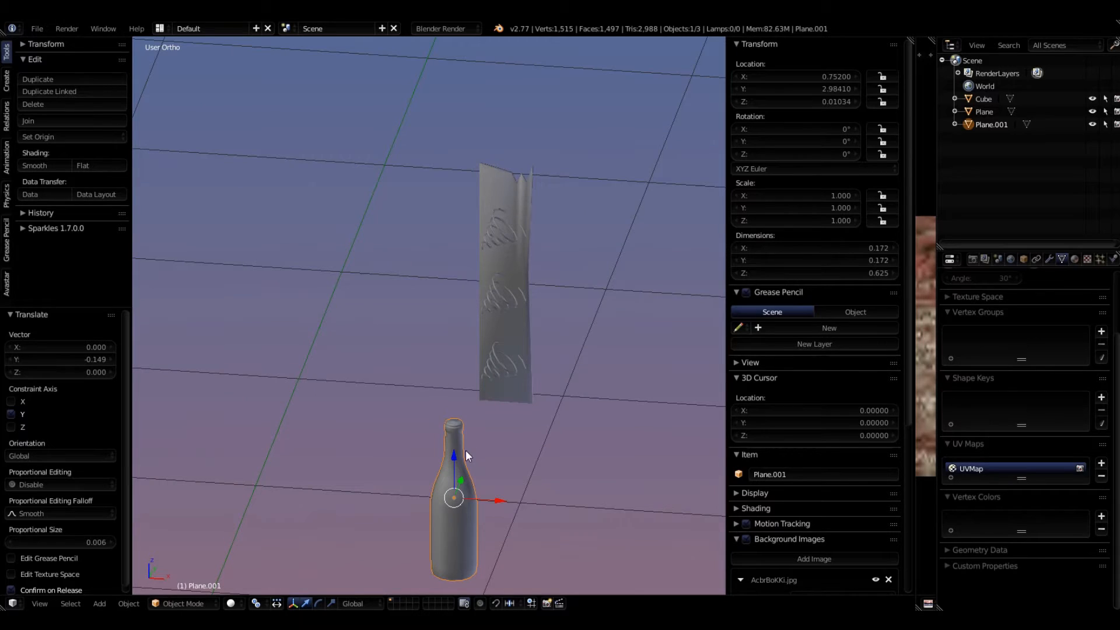
Step: Raise the bottle about 1.046 in Z and move it about 0.216 in X and -0.329 in Y in front of the plank
drag(452, 457, 478, 199)
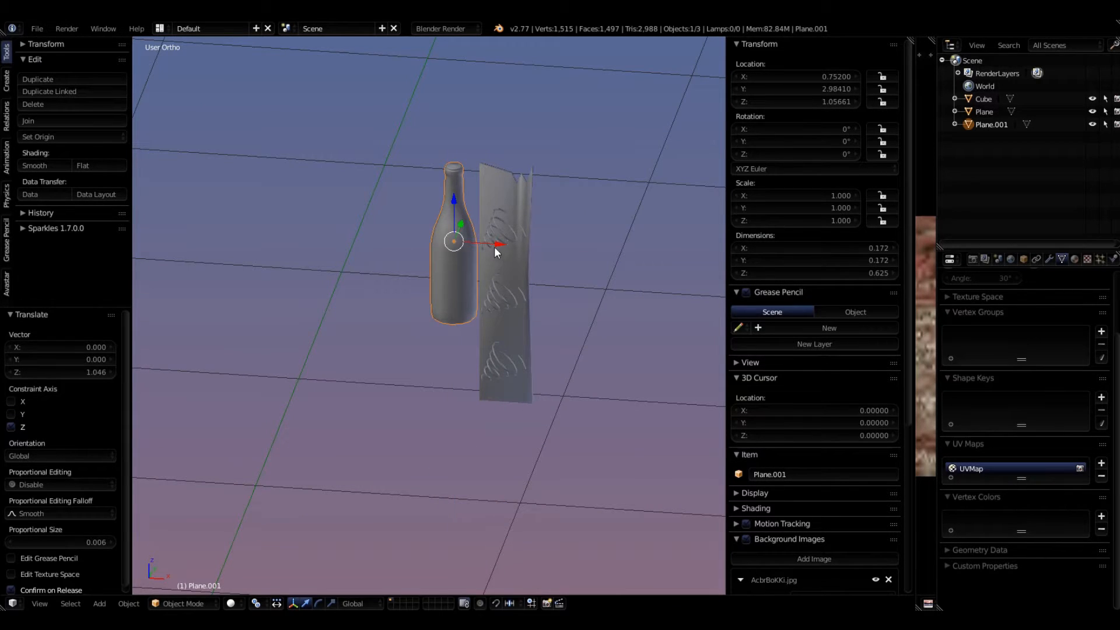
drag(495, 247, 547, 247)
middle_drag(568, 310, 548, 231)
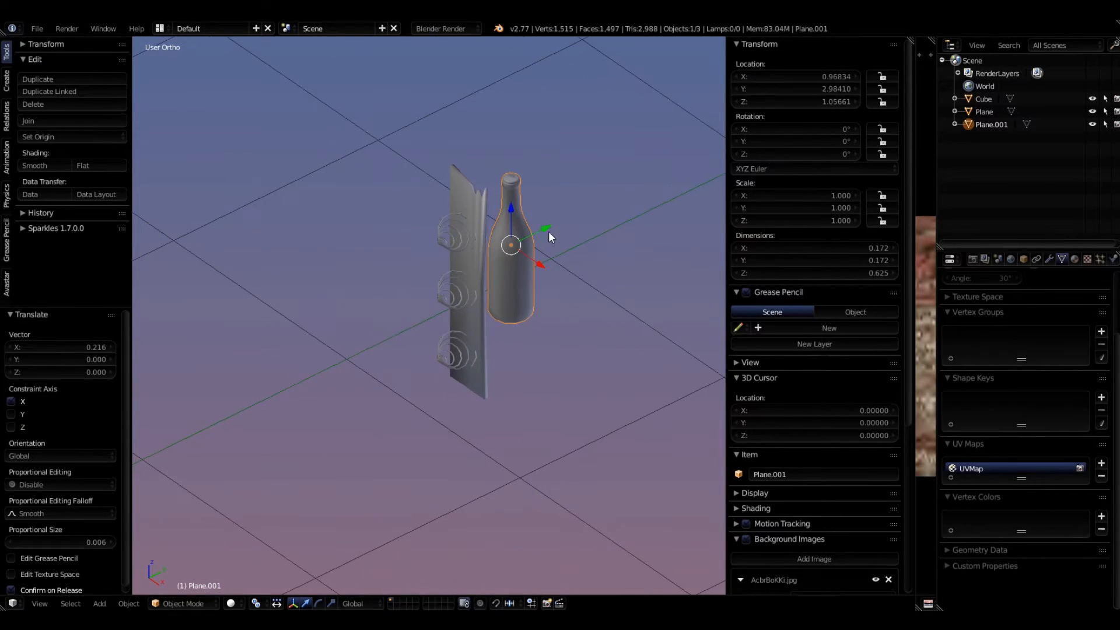
drag(553, 228, 475, 249)
middle_drag(475, 250, 560, 338)
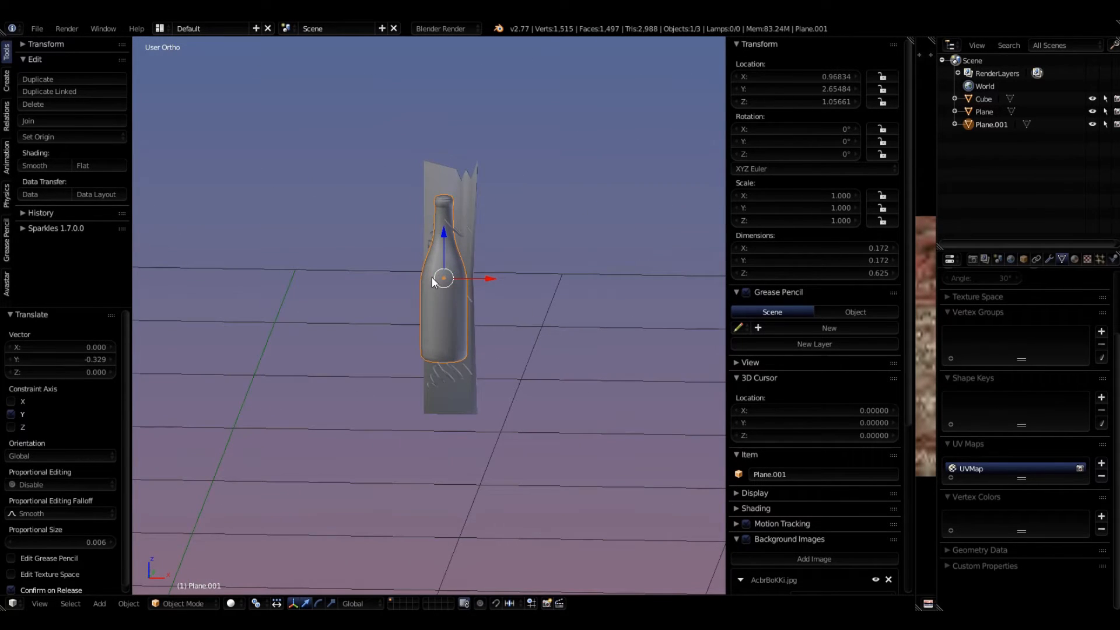
Step: Scale the bottle down uniformly to about 0.655 so it suits the size of the plank's coils
scroll(435, 286, up, 2)
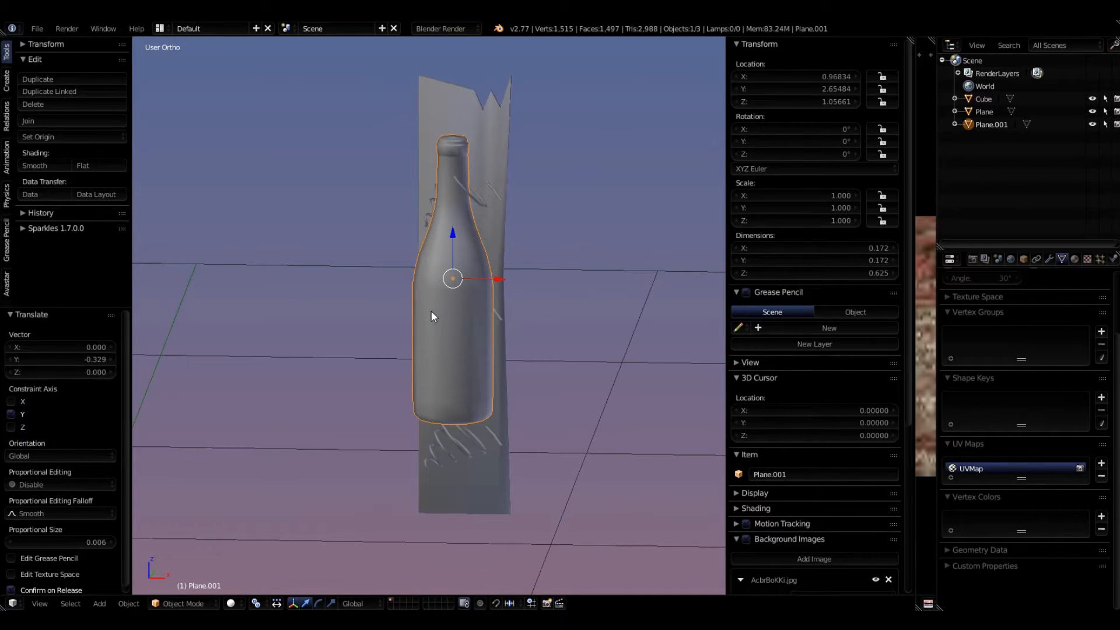
scroll(432, 275, up, 2)
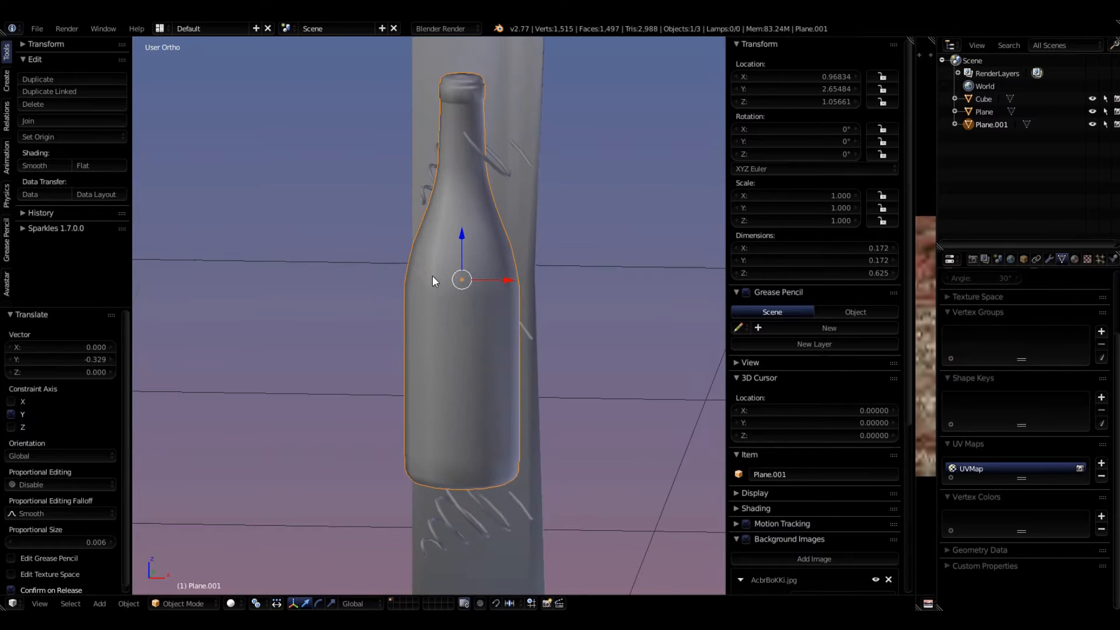
scroll(460, 324, down, 2)
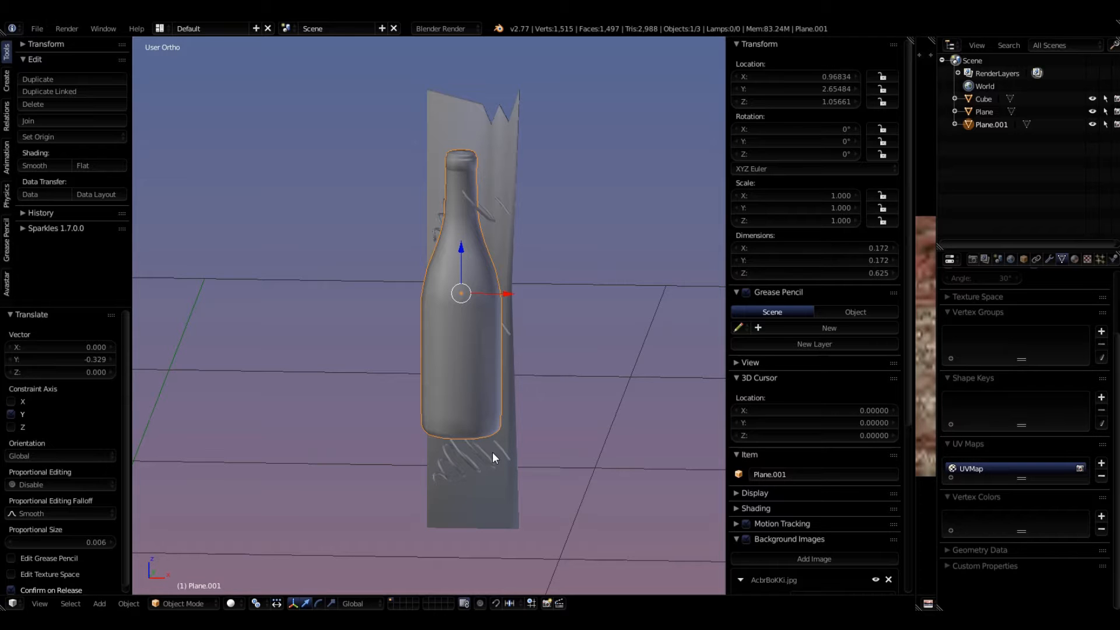
scroll(457, 298, up, 1)
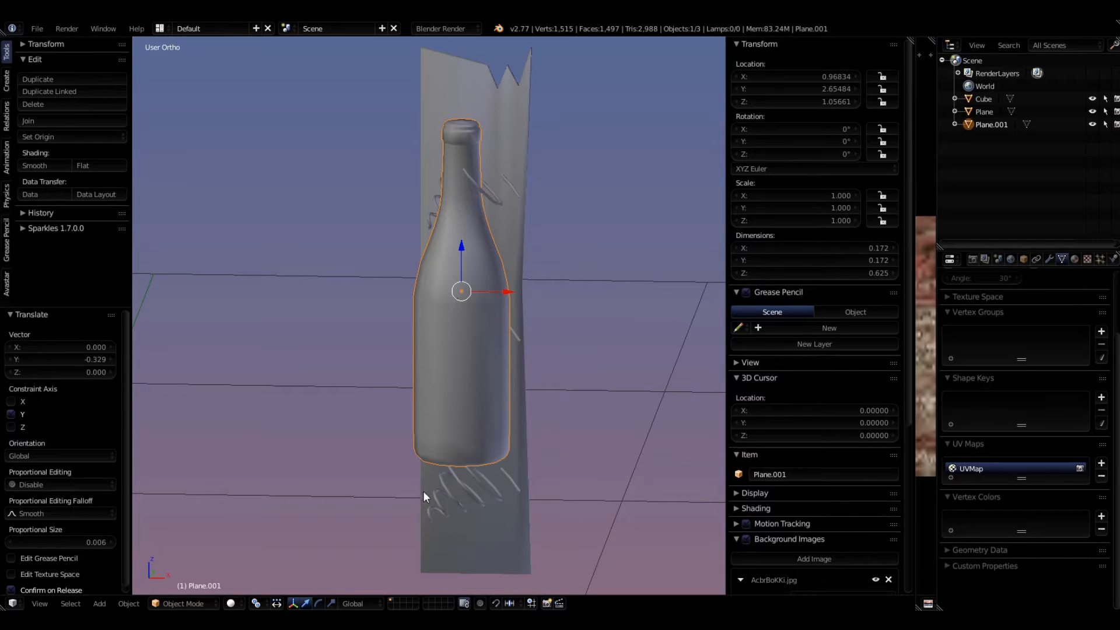
middle_drag(422, 491, 456, 445)
scroll(469, 455, up, 2)
scroll(472, 458, down, 3)
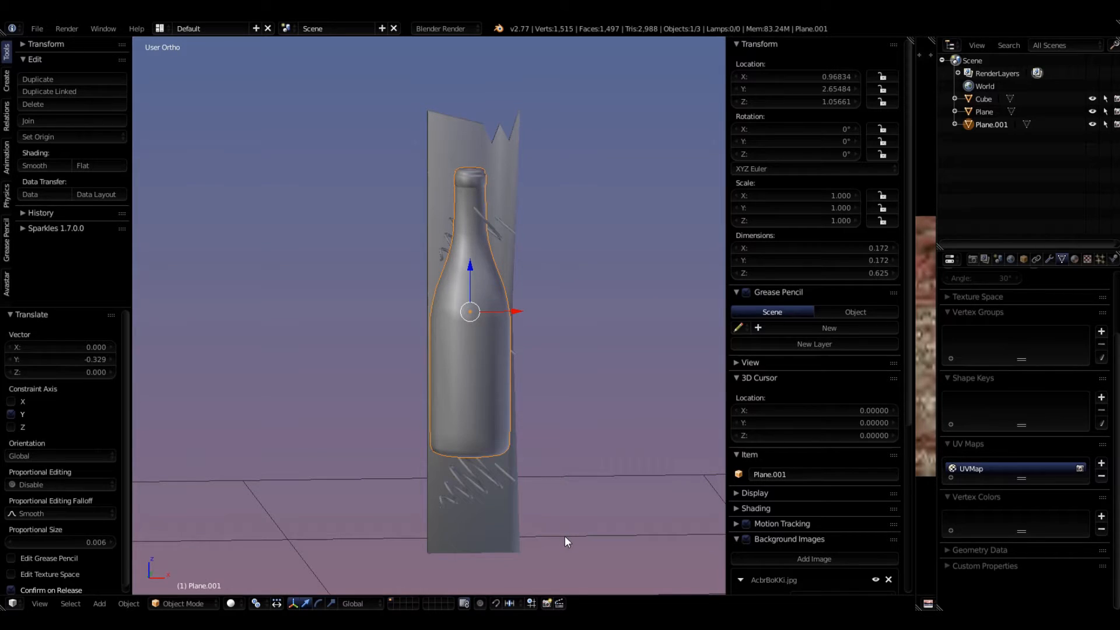
key(s)
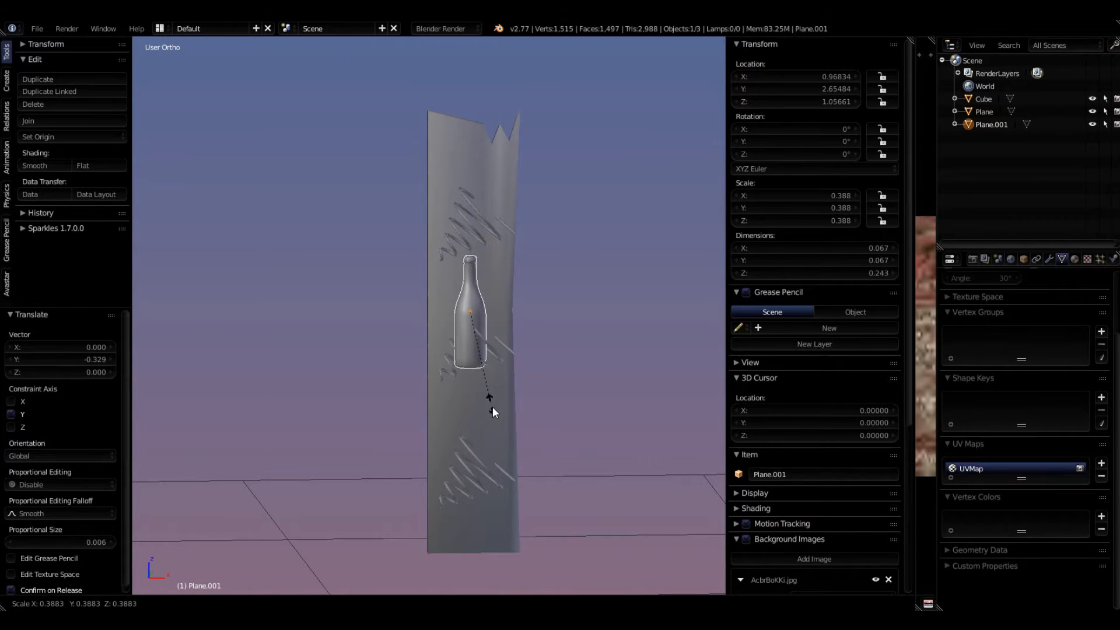
click(524, 462)
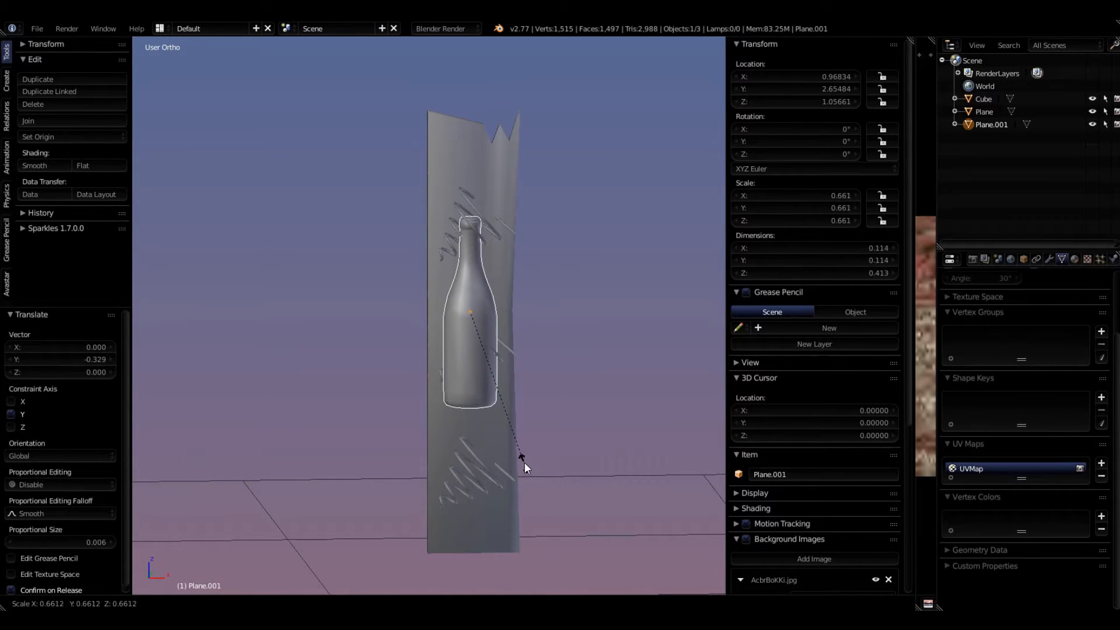
Step: Rotate the bottle about -138.6° in the front view so its neck points diagonally down
key(KP_1)
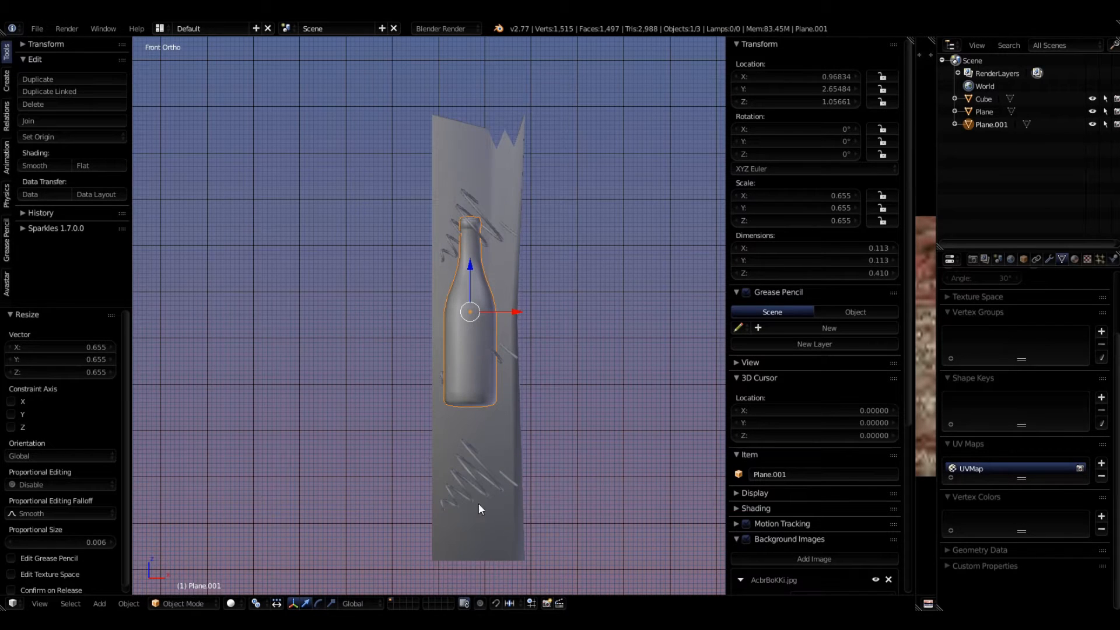
key(r)
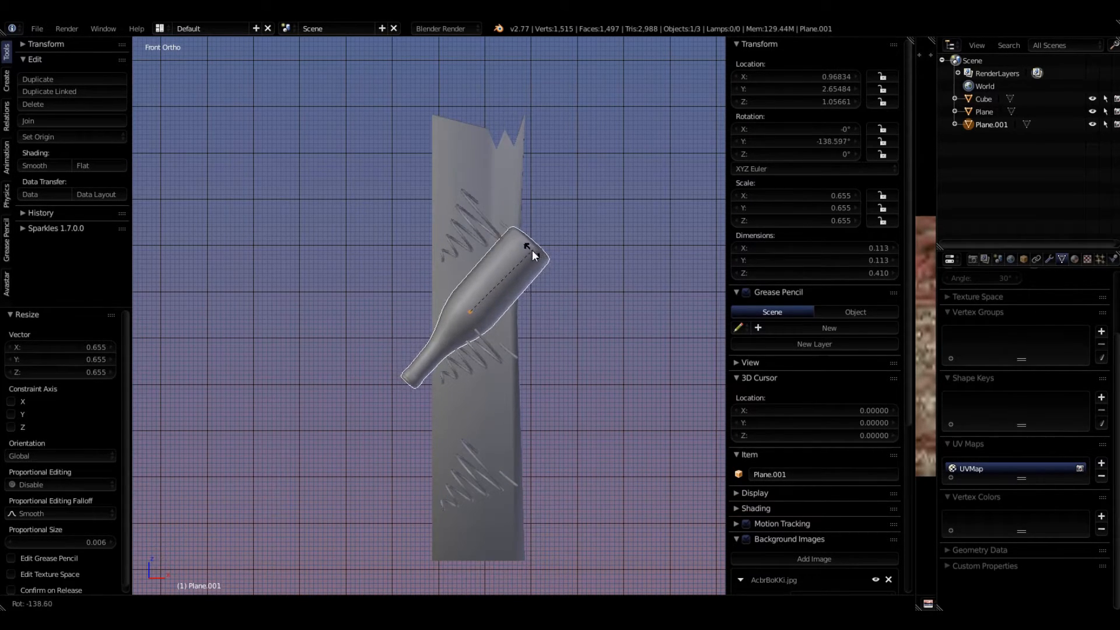
click(533, 249)
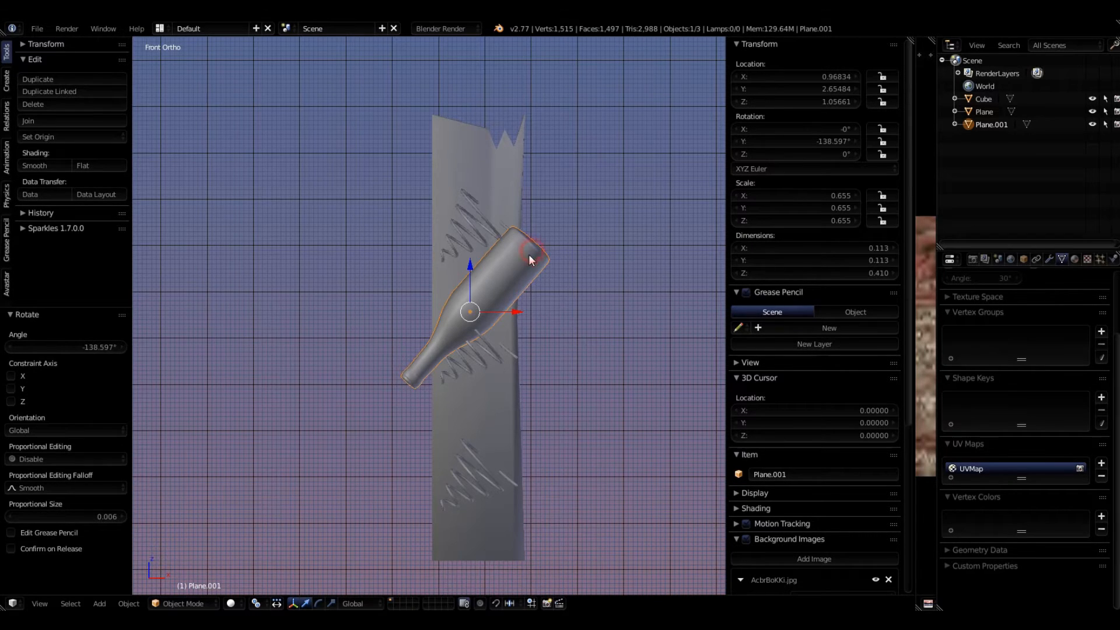
Step: Raise the bottle about 0.181 in Z and move it along Y towards the plank into the uppermost coil
scroll(528, 254, up, 1)
drag(470, 274, 468, 171)
middle_drag(468, 171, 558, 240)
middle_drag(642, 244, 526, 229)
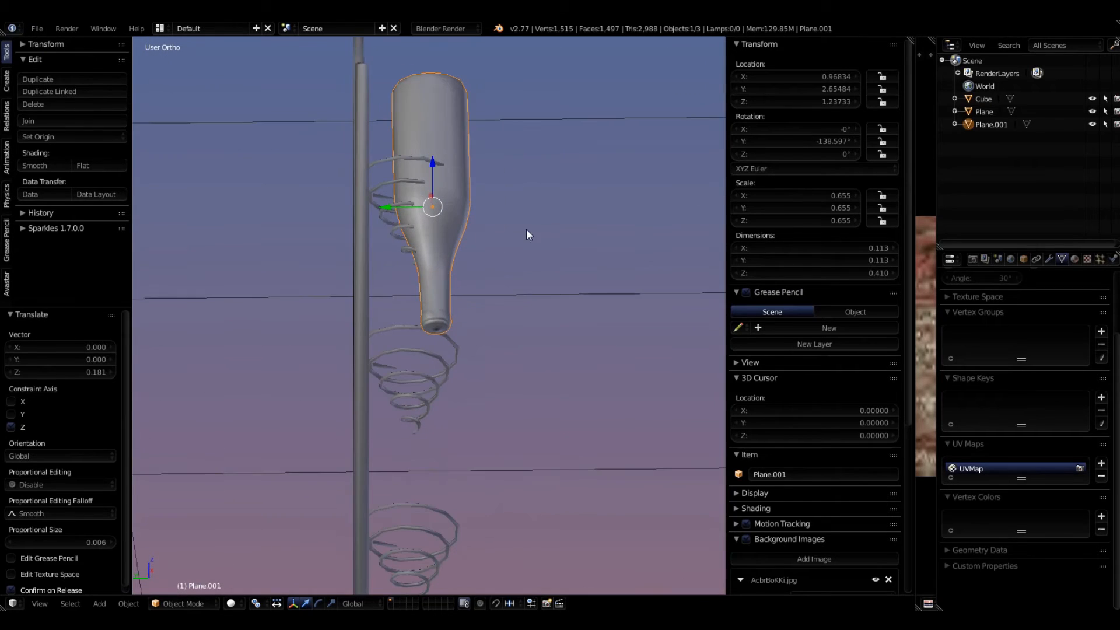
key(g)
key(y)
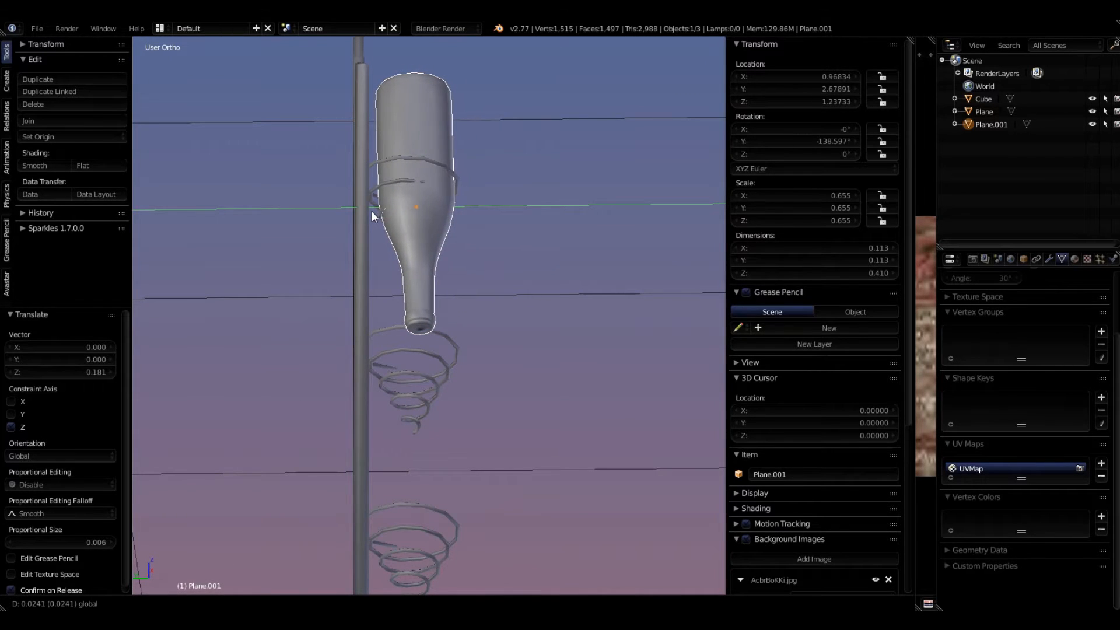
click(369, 211)
Step: Nudge the bottle to about 0.975 in X and 2.688 in Y to align it with the uppermost coil
middle_drag(476, 246, 331, 234)
drag(460, 201, 465, 199)
middle_drag(465, 199, 584, 283)
scroll(584, 284, up, 2)
drag(299, 172, 291, 170)
middle_drag(366, 194, 248, 155)
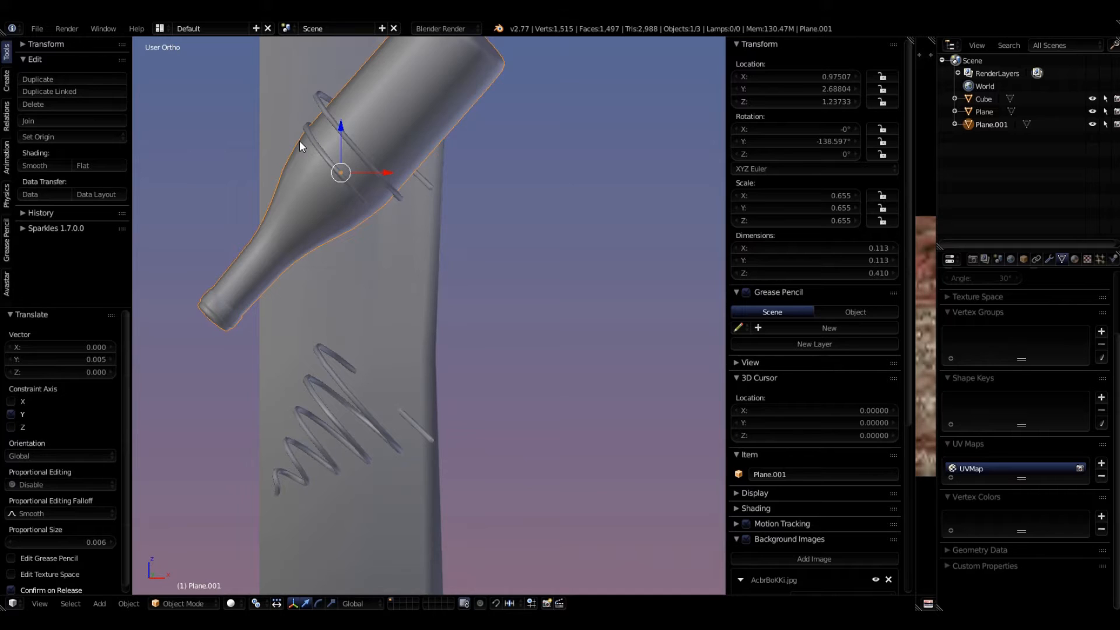
Step: Try to seat the bottle in the uppermost coil by shifting it to about 1.004 in X and 1.269 in Z
drag(377, 172, 397, 173)
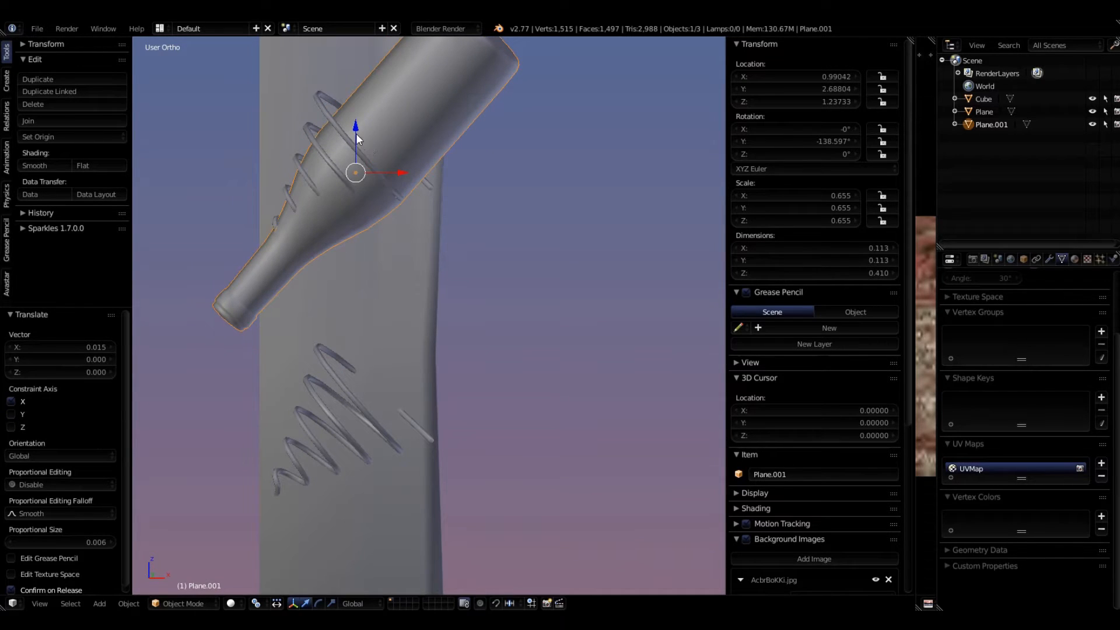
drag(356, 133, 354, 116)
drag(397, 156, 415, 156)
drag(363, 123, 363, 108)
scroll(390, 189, down, 5)
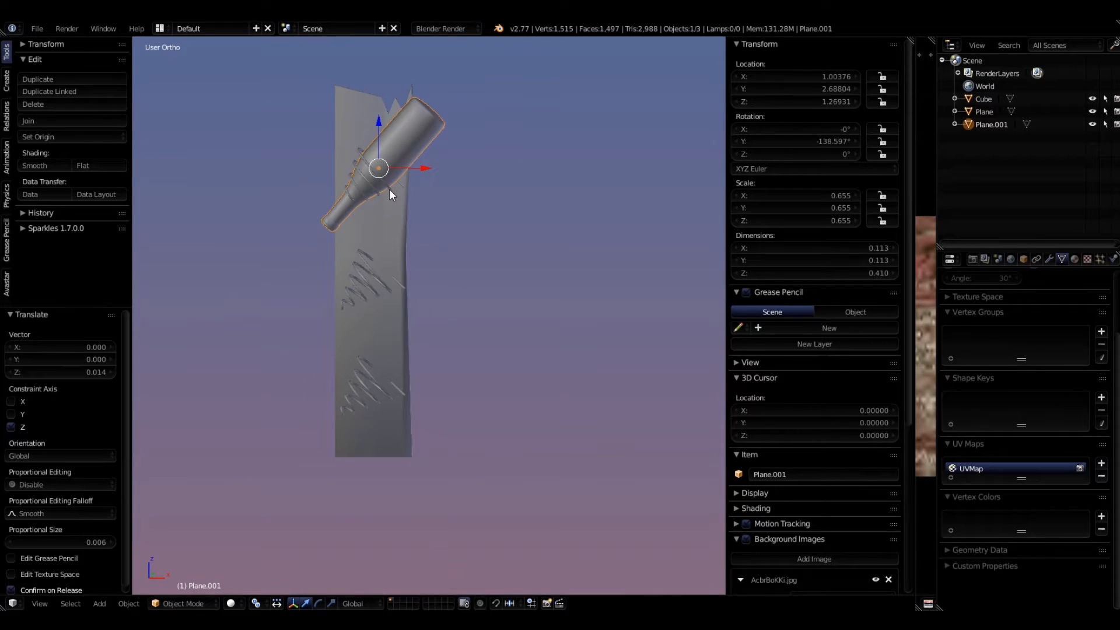
scroll(390, 189, up, 3)
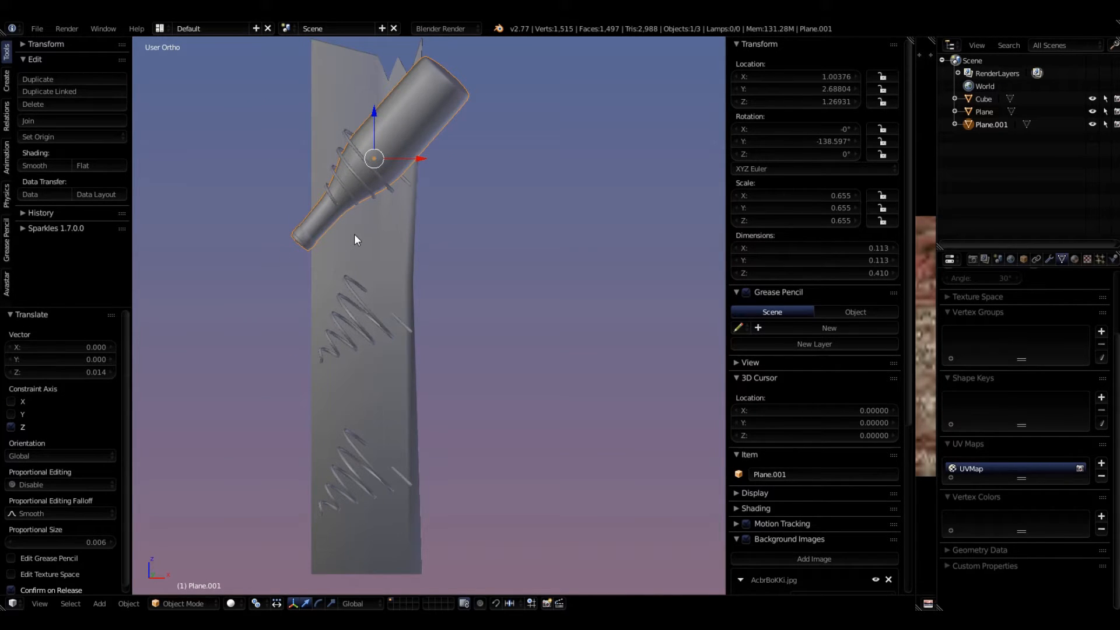
Step: Undo the latest small position adjustments of the bottle in the uppermost coil
key(ctrl+z)
key(ctrl+z)
key(ctrl+z)
key(ctrl+z)
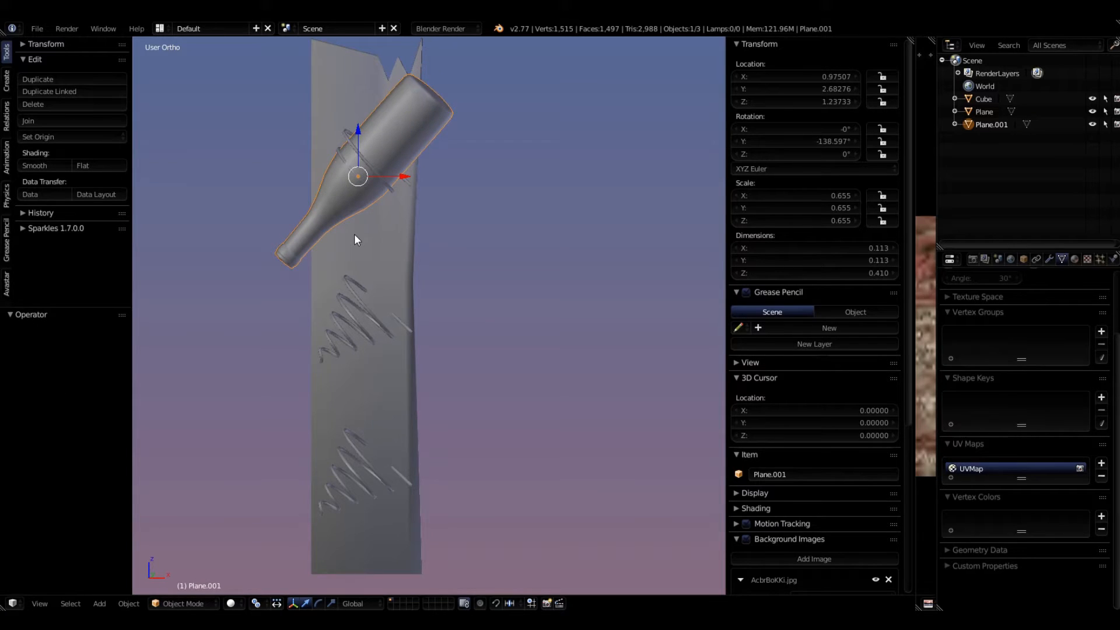
Step: Undo the bottle's tilt and placement in the uppermost coil, and scale the bottle uniformly by about 0.642
key(ctrl+z)
key(ctrl+z)
key(ctrl+z)
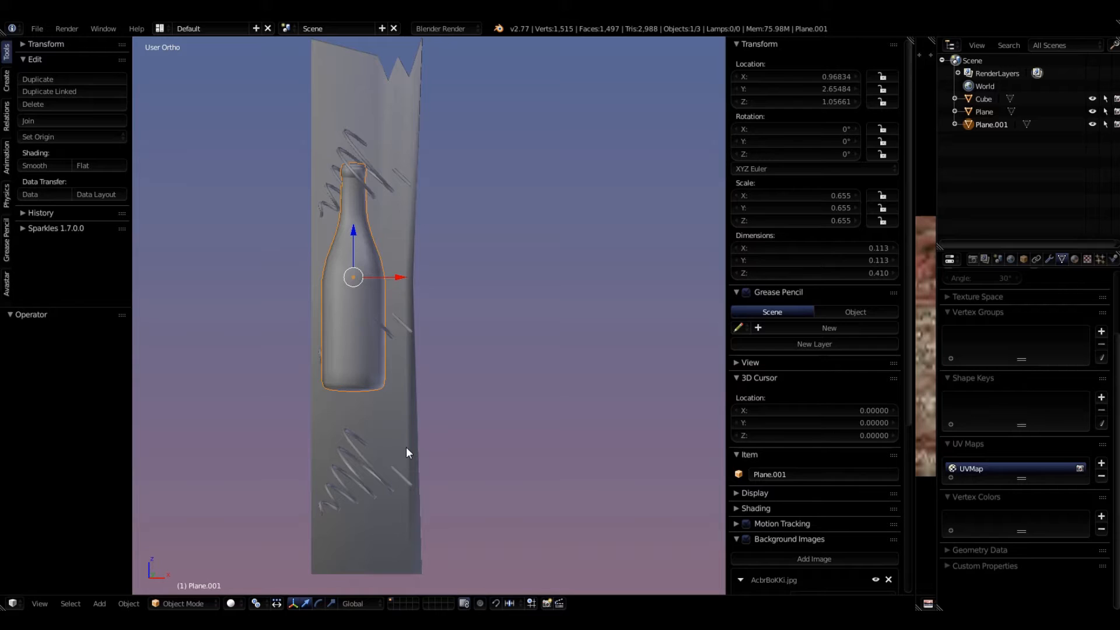
key(s)
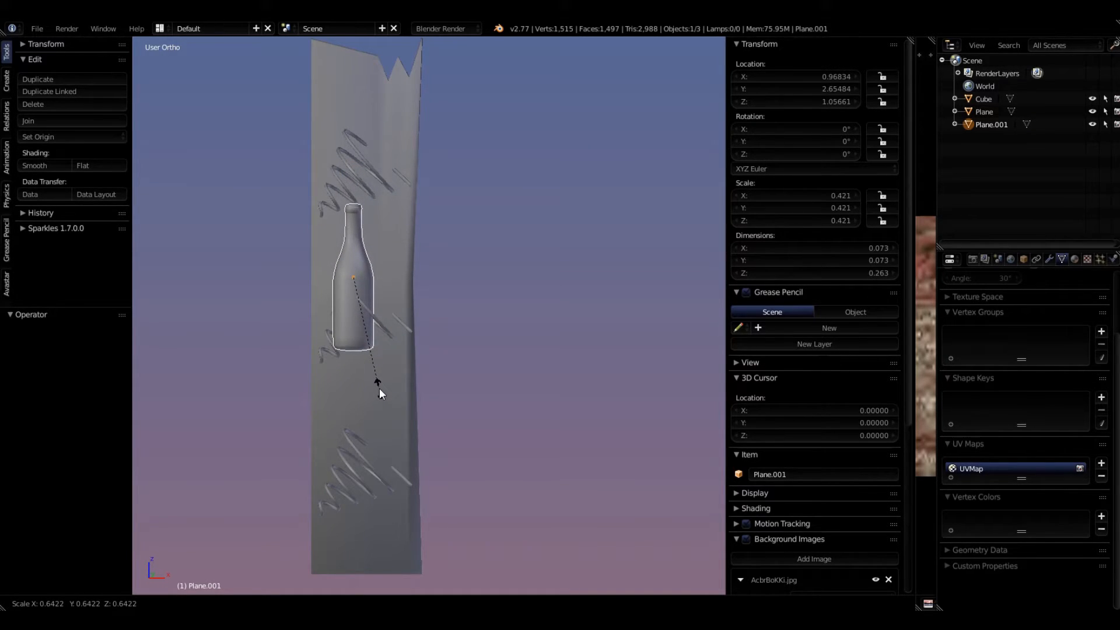
click(379, 388)
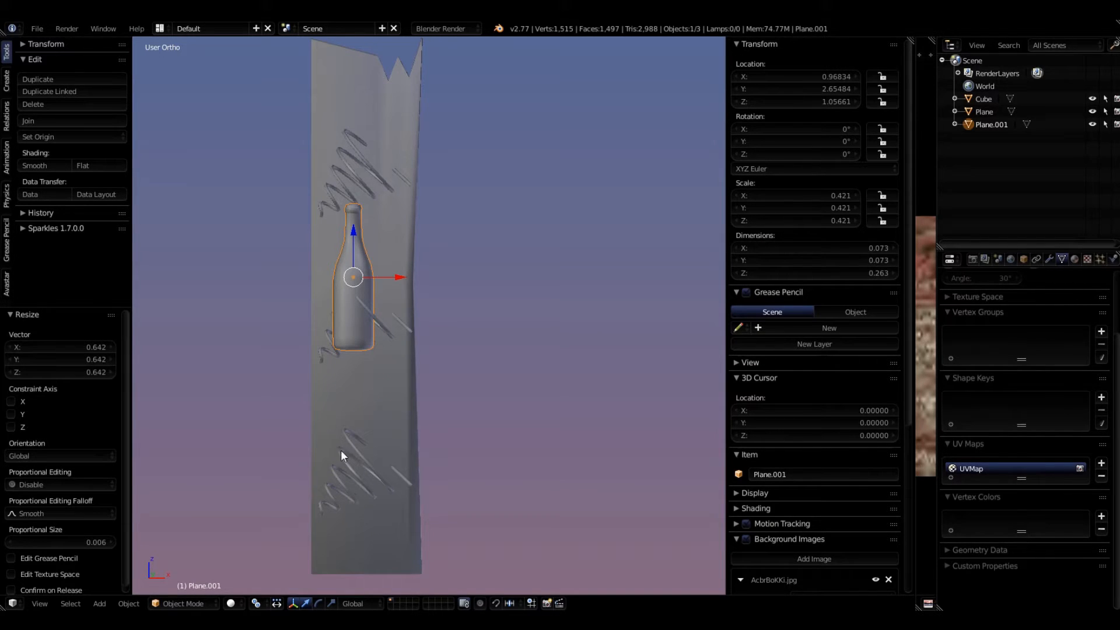
scroll(336, 359, up, 2)
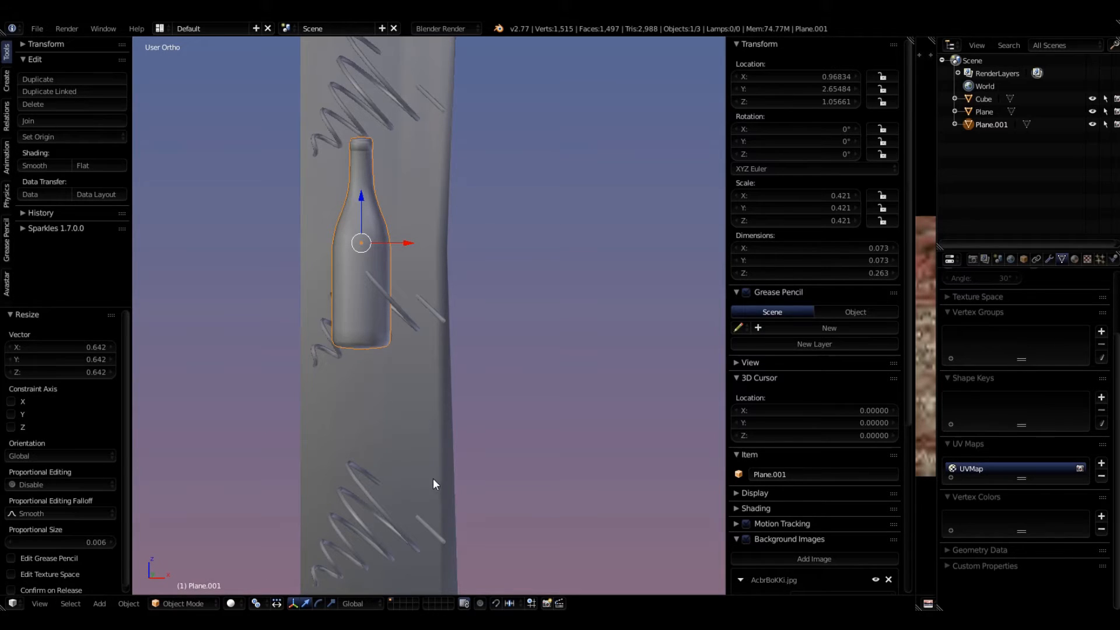
Step: Try tilting the bottle neck-down by rotating it -140° in the current view
key(r)
key(Escape)
key(r)
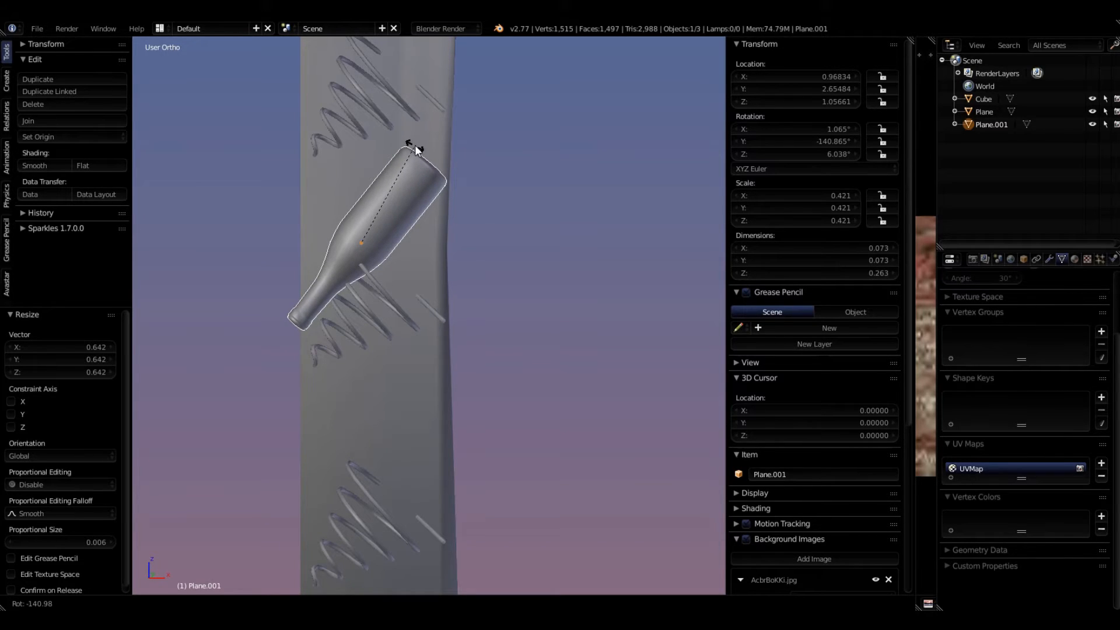
text(-140)
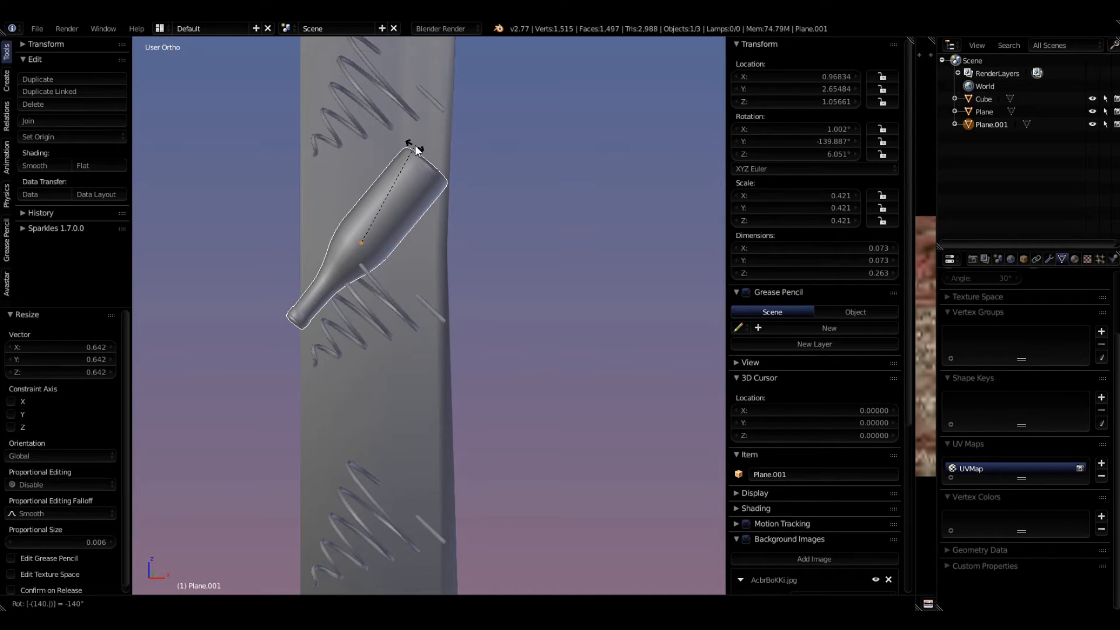
key(Return)
Step: Try the bottle at the coil below the uppermost one by moving it to about 1.005 in X and 0.981 in Z
middle_drag(378, 260, 357, 335)
scroll(357, 336, up, 2)
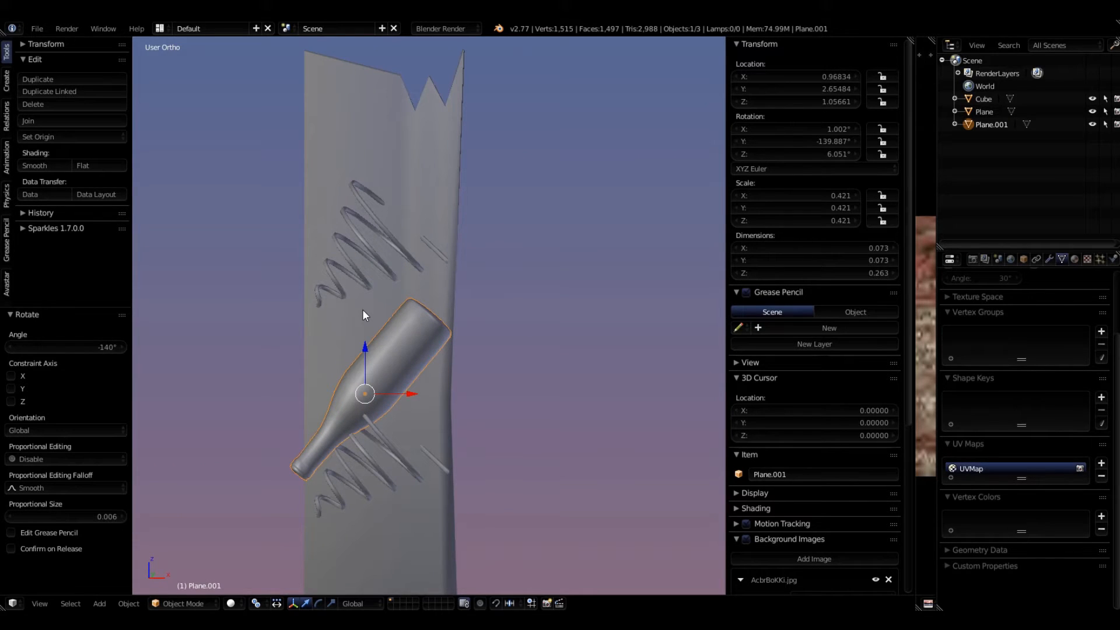
drag(367, 345, 373, 407)
drag(408, 453, 436, 456)
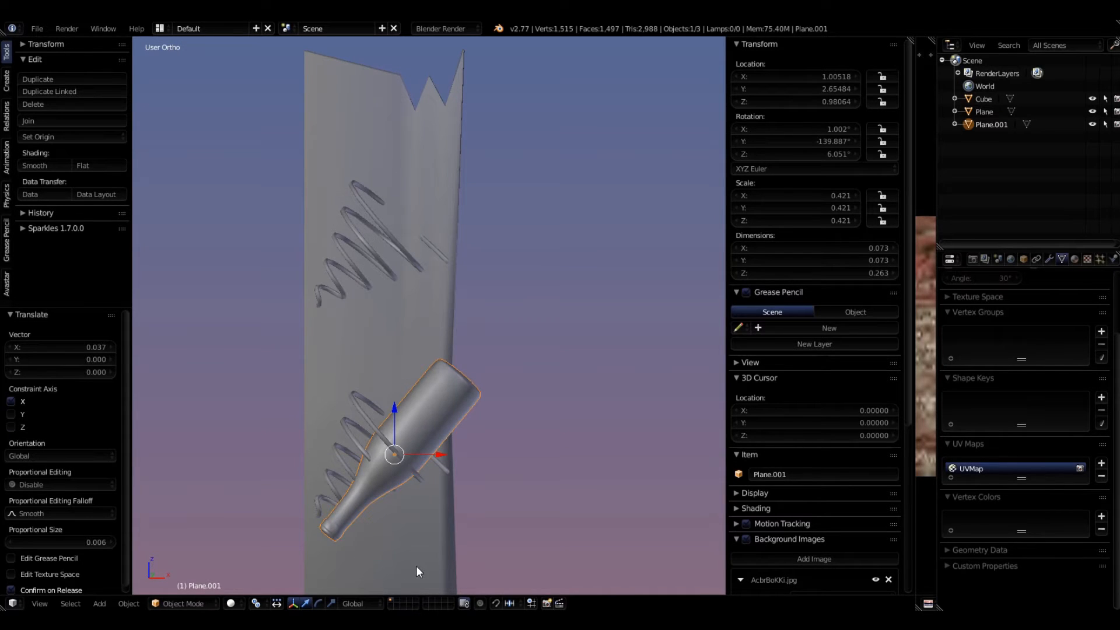
Step: Try rotating the bottle a further 6.381° or so and raising it to about 1.007 in Z
key(r)
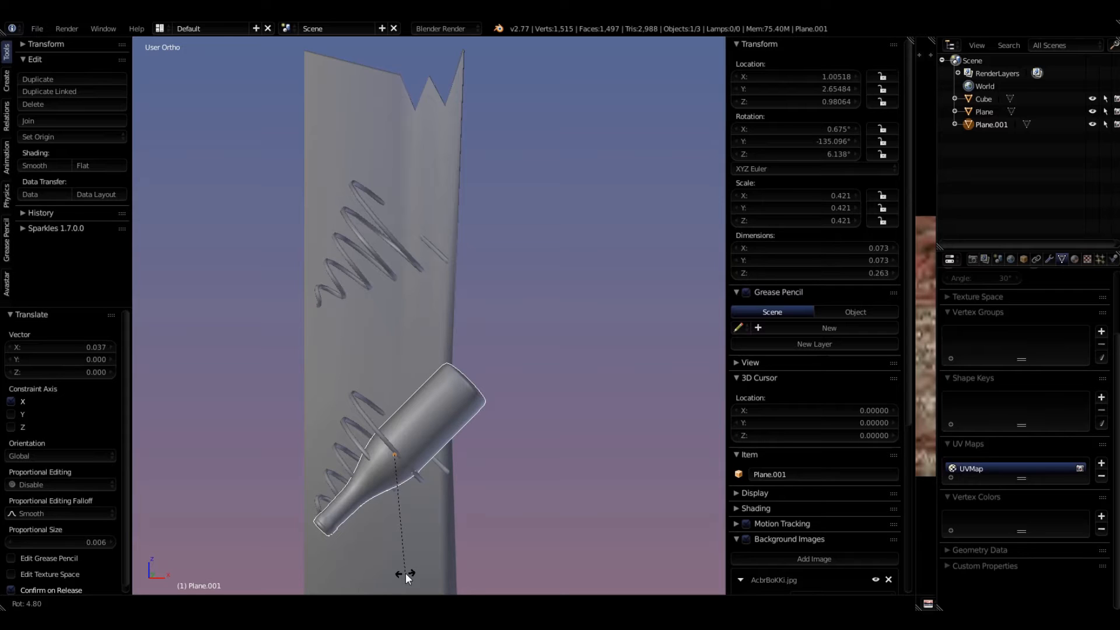
click(401, 575)
key(g)
key(z)
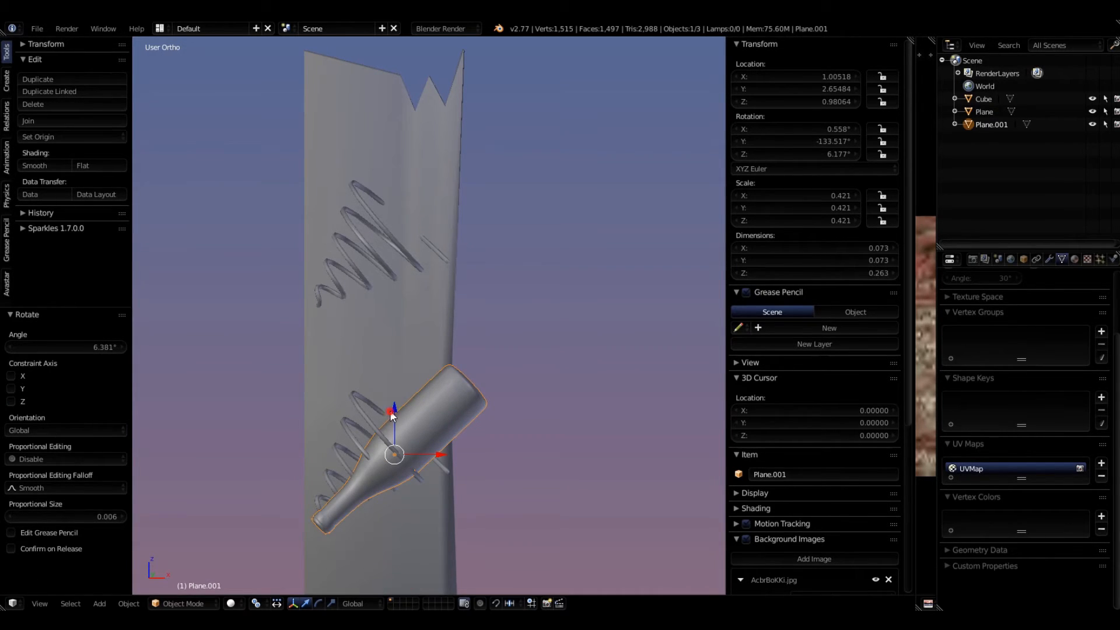
click(387, 453)
Step: Try pushing the bottle about 0.041 along Y into the coil and lowering it about 0.003 in Z
mouse_move(387, 454)
middle_down()
mouse_move(507, 530)
mouse_move(370, 423)
mouse_move(401, 485)
mouse_move(334, 420)
mouse_move(378, 428)
mouse_move(373, 439)
middle_up()
key(g)
key(y)
click(320, 414)
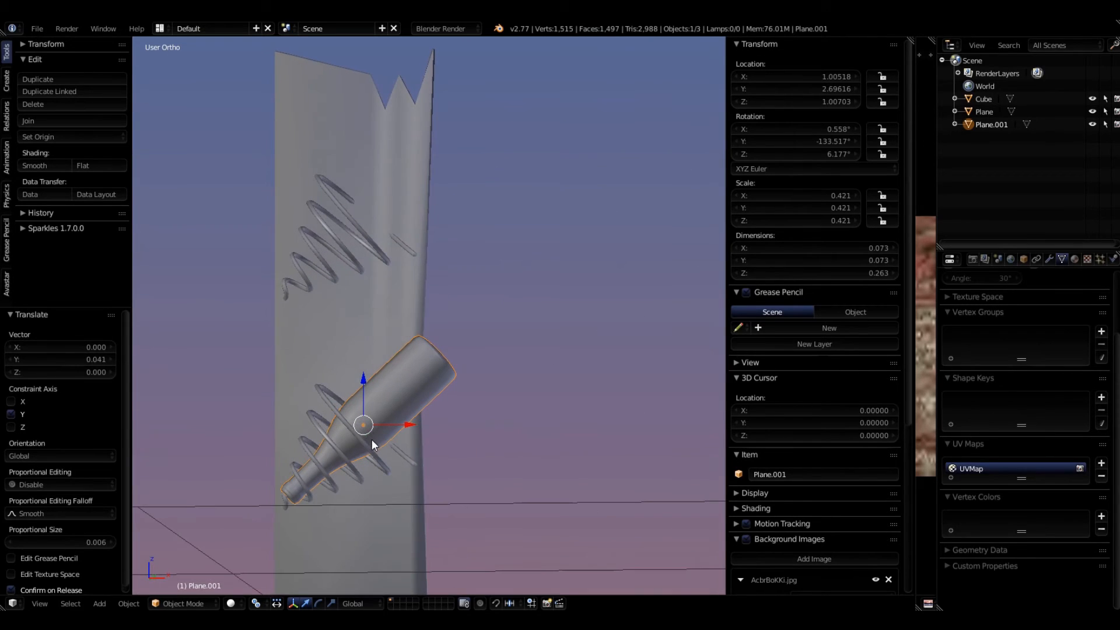
key(g)
key(z)
click(362, 383)
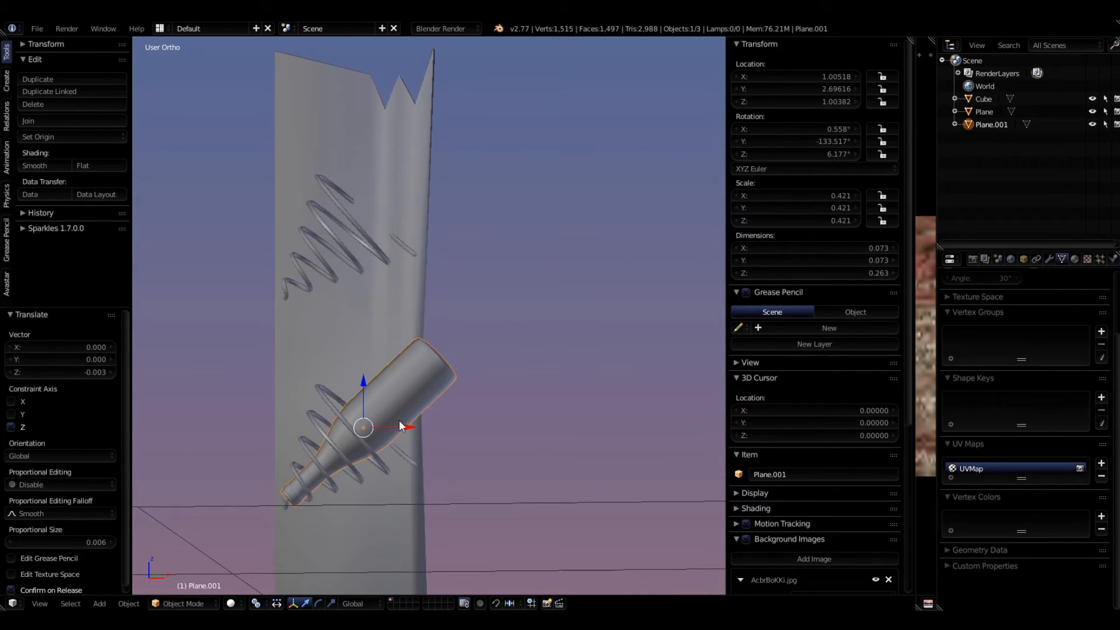
click(399, 421)
middle_drag(402, 424, 380, 503)
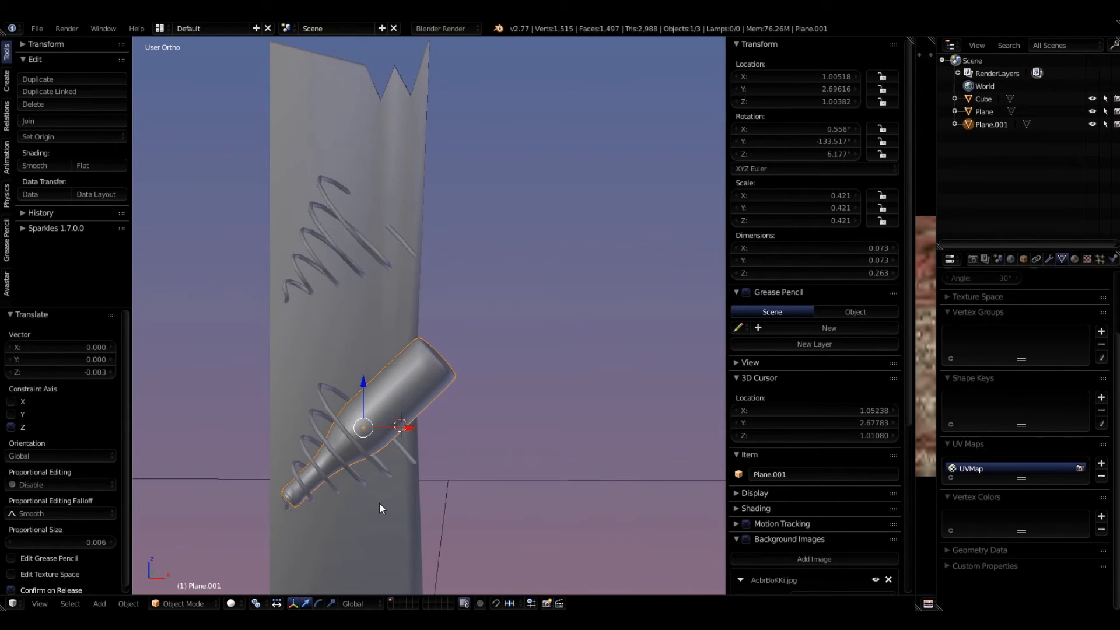
Step: Undo the bottle's moves and rotations at the coil, back to its upright position
key(alt+a)
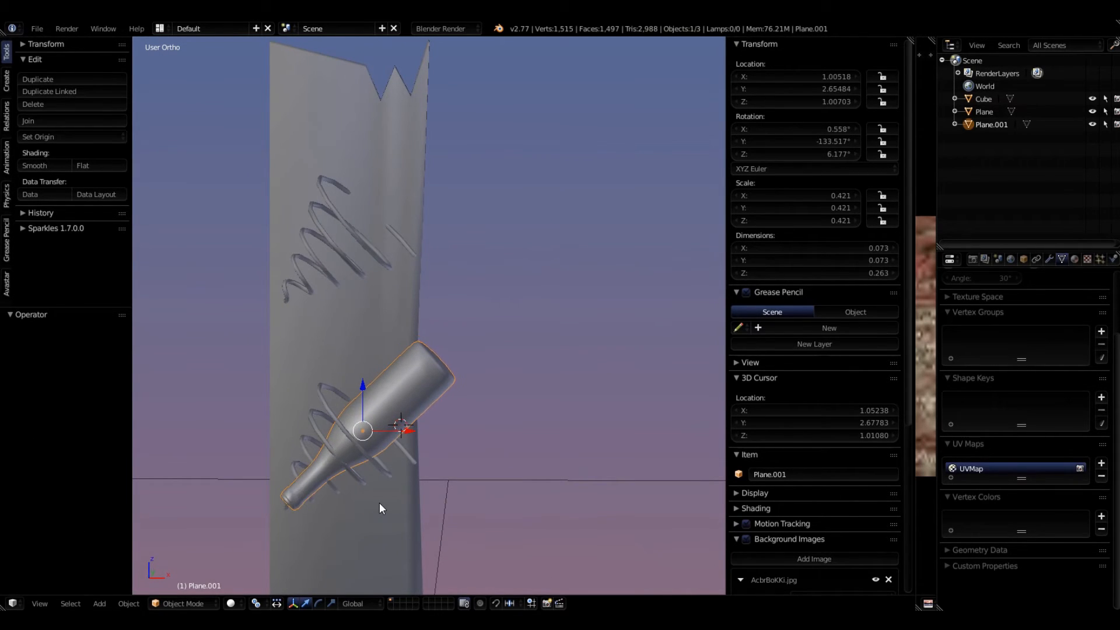
key(ctrl+z)
key(ctrl+z)
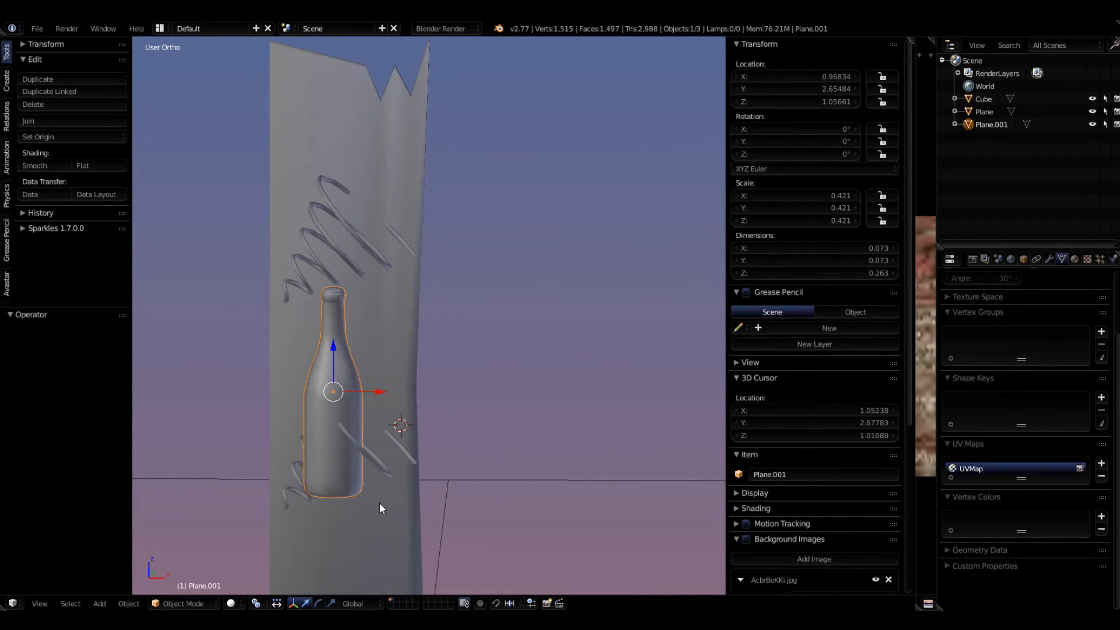
Step: Widen the bottle by about 1.356 in X and Y, leaving its height along Z out of the scaling
scroll(316, 452, up, 2)
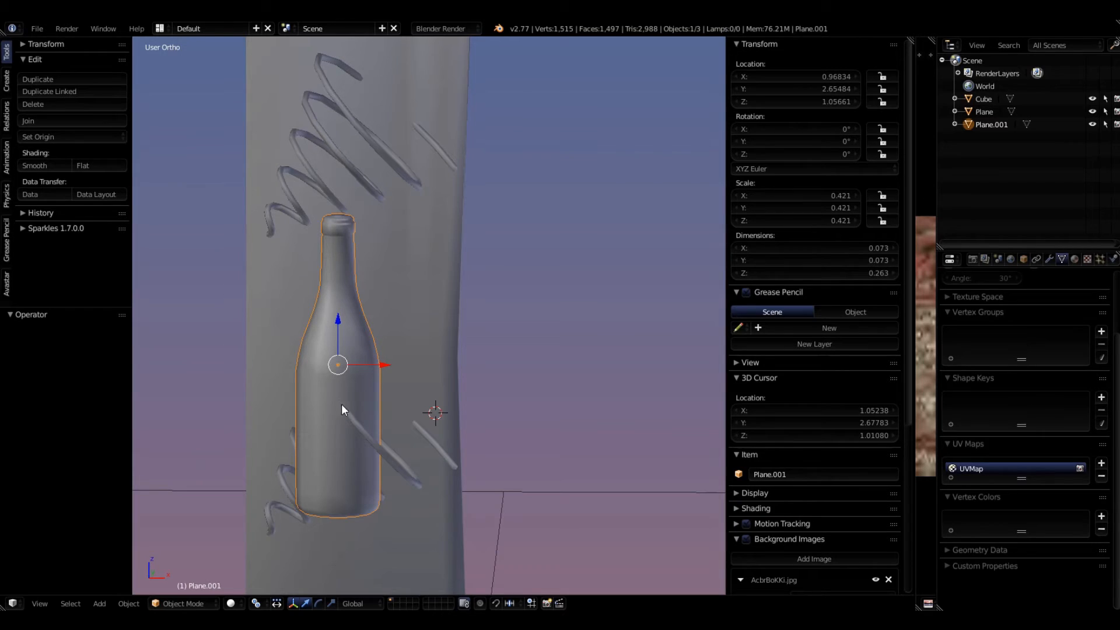
key(s)
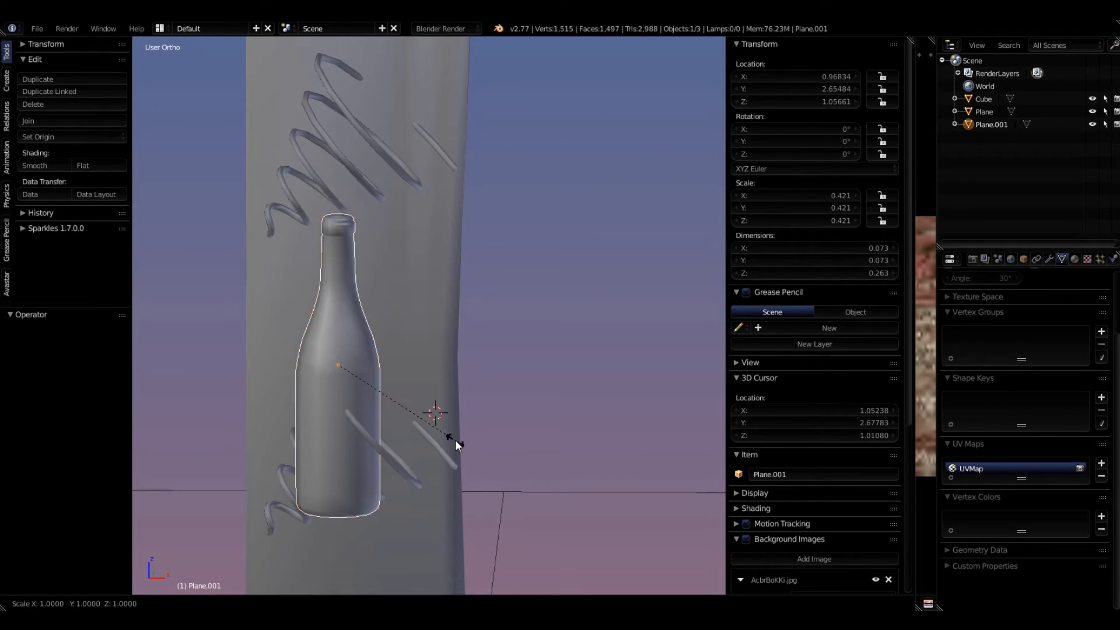
key(shift+z)
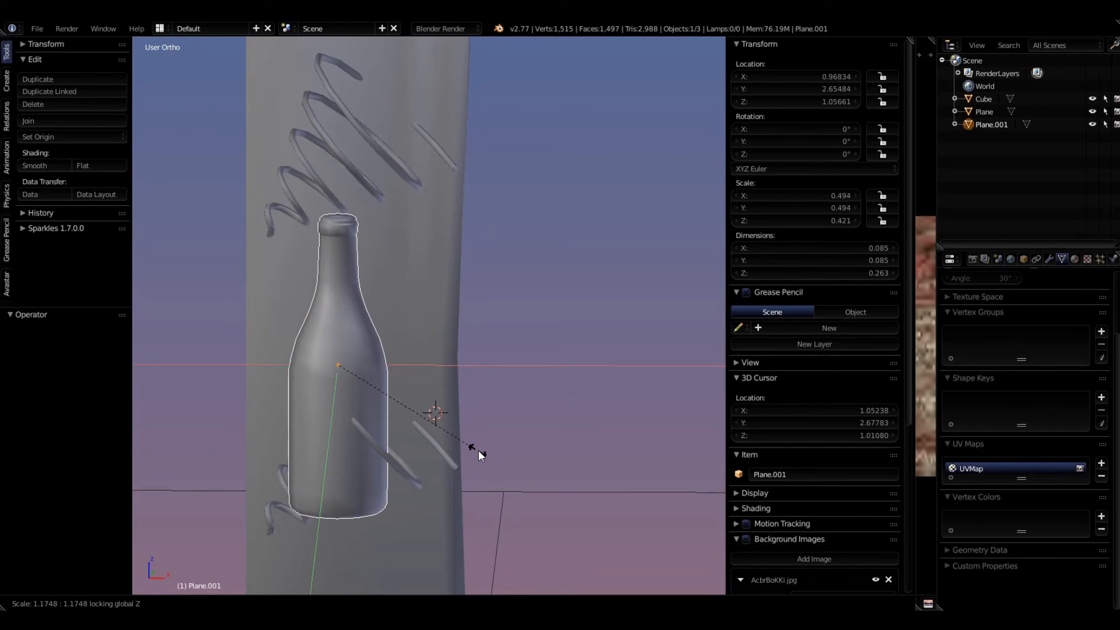
click(501, 460)
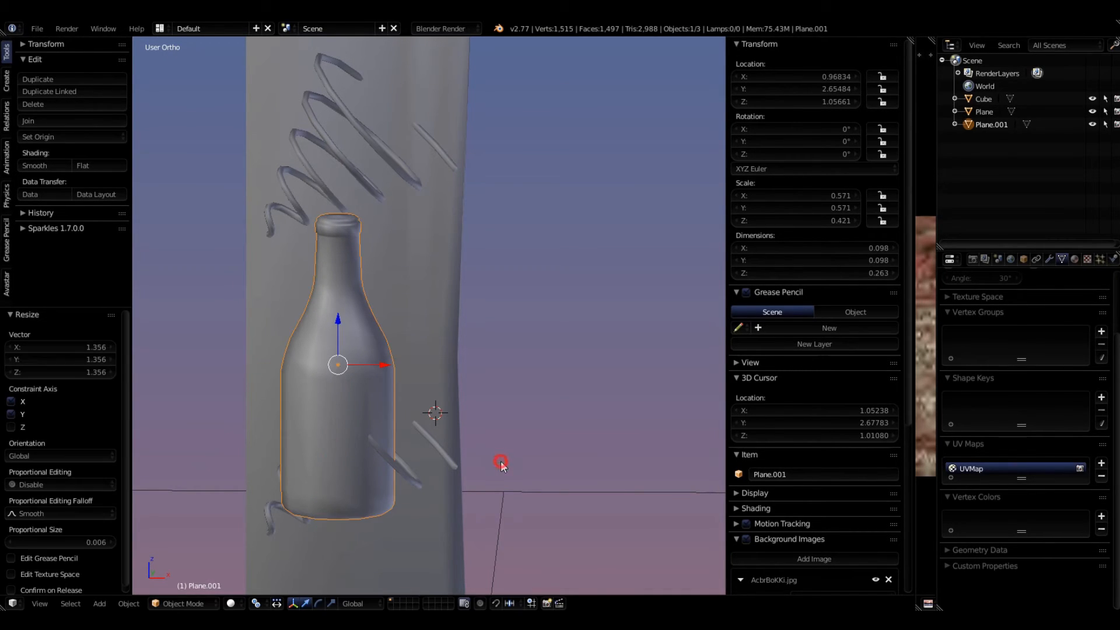
Step: Rotate the widened bottle by -135° in the current view so its neck points diagonally down
text(r)
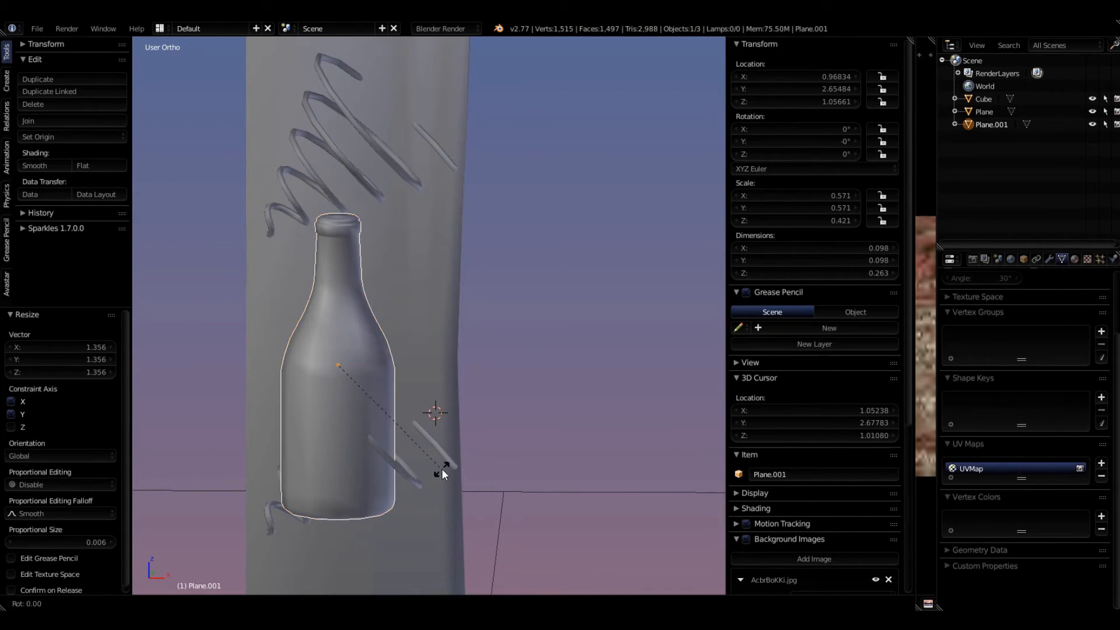
text(-135)
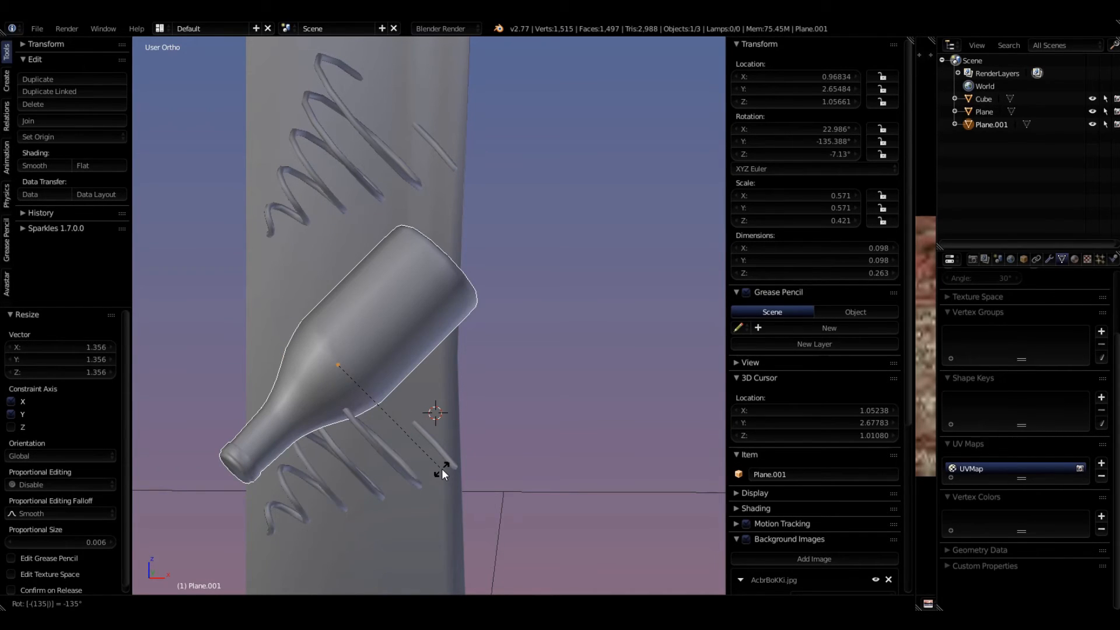
text(.)
key(Return)
Step: Move the bottle to about 1.008 in X and 1.021 in Z, next to the coil below the uppermost one
drag(337, 334, 435, 426)
drag(385, 394, 384, 371)
middle_drag(383, 371, 475, 489)
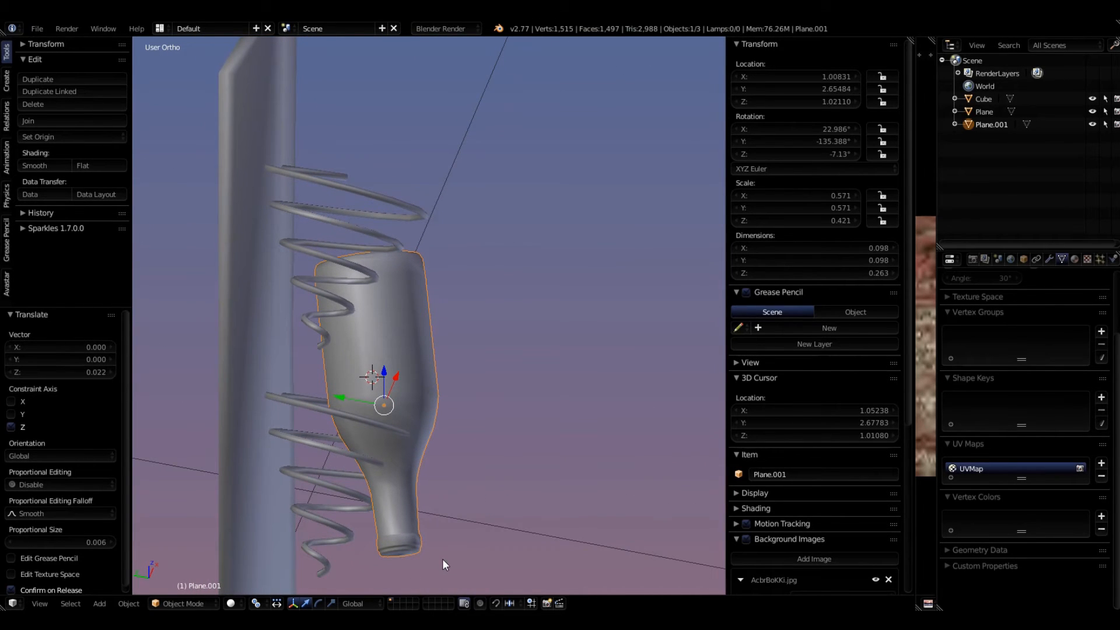
Step: Rotate the bottle about -25.164° around Z and move it about 0.027 along Y into the coil
key(r)
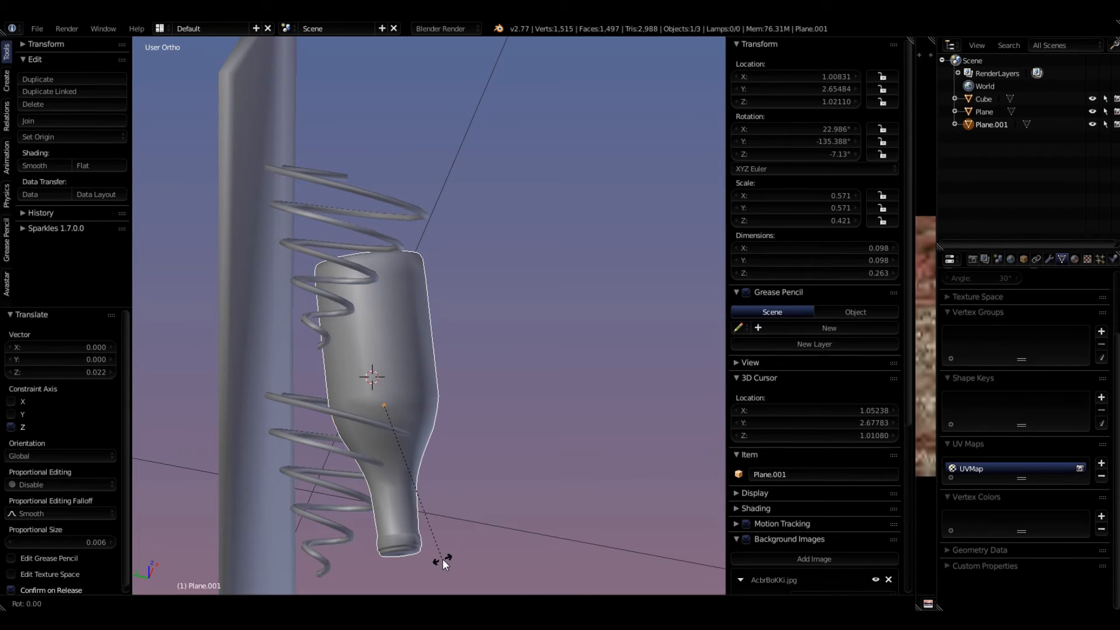
key(z)
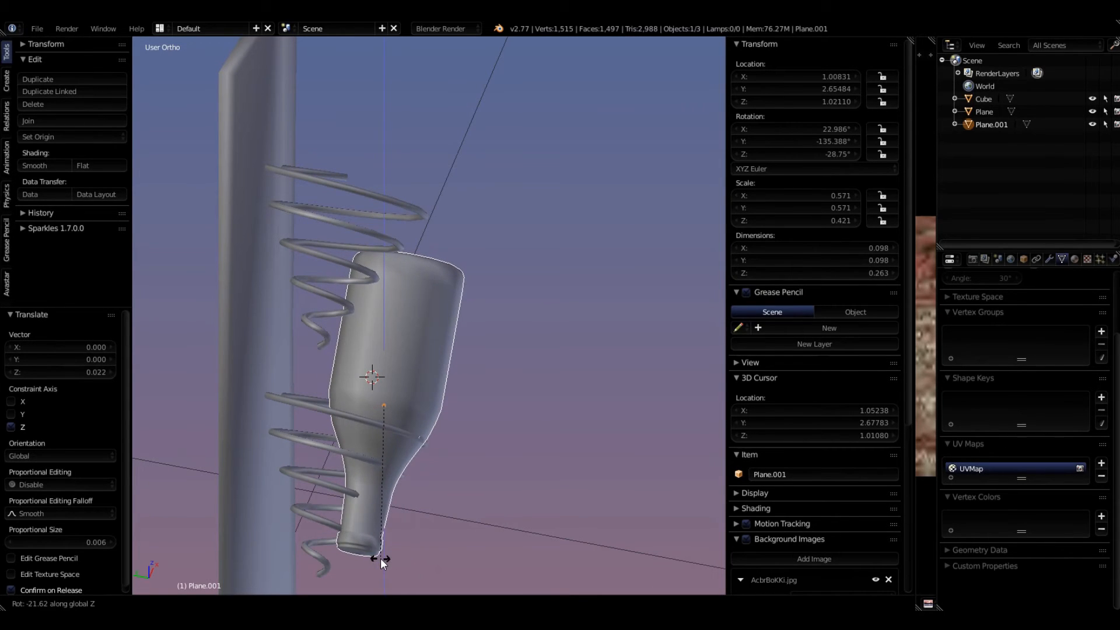
click(371, 559)
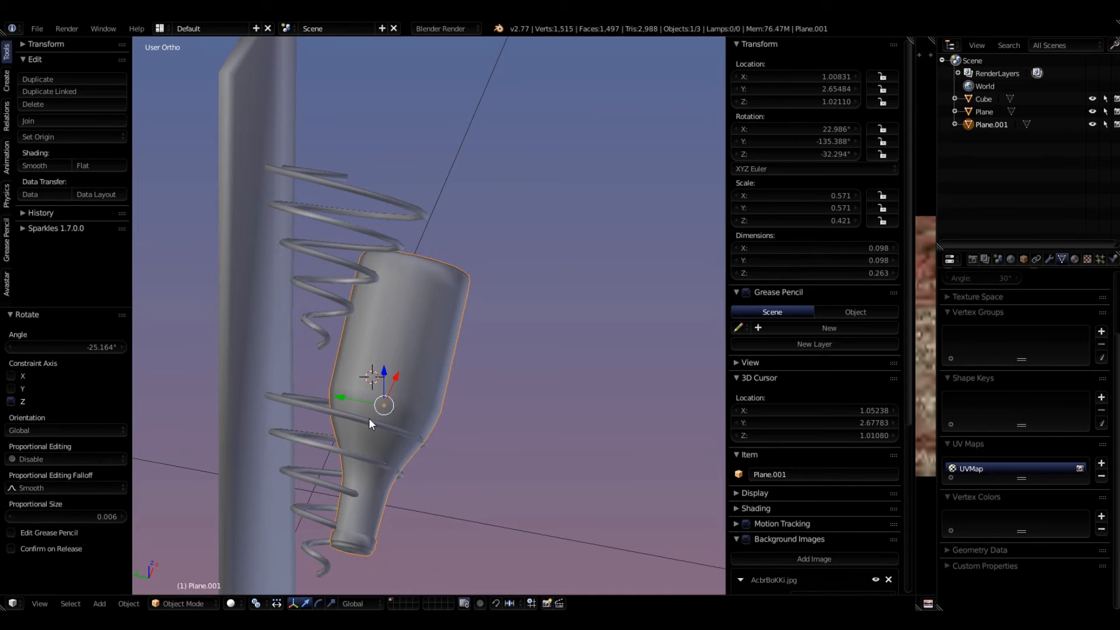
drag(345, 404, 313, 399)
middle_drag(313, 399, 350, 366)
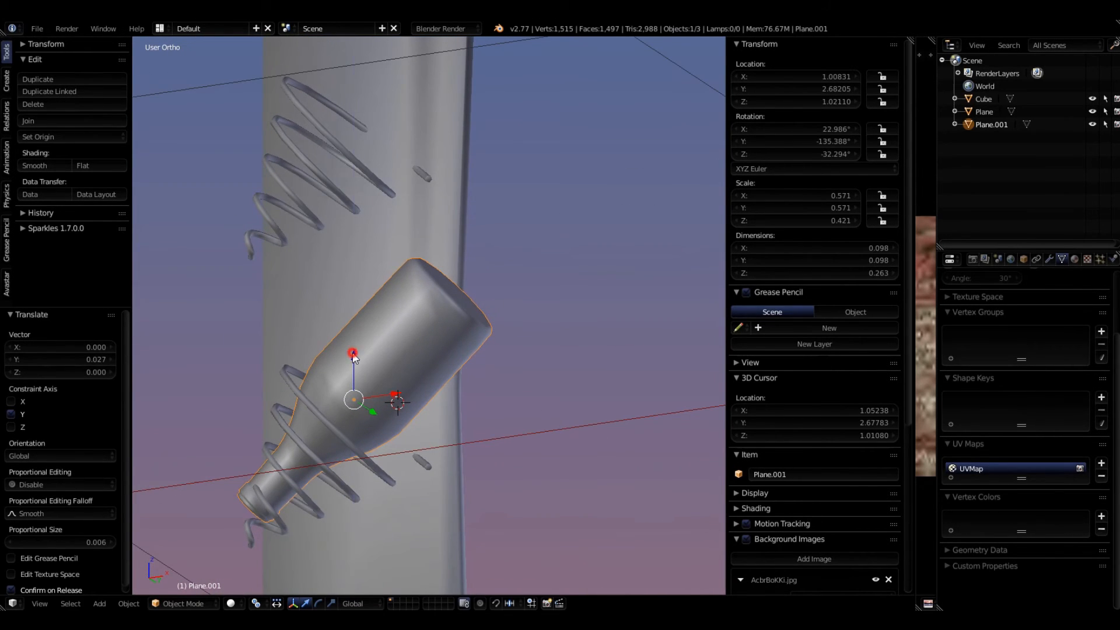
Step: Fine-tune the bottle's seat in the coil to about 2.698 in Y and 1.019 in Z
drag(353, 352, 372, 373)
drag(373, 427, 383, 419)
click(355, 382)
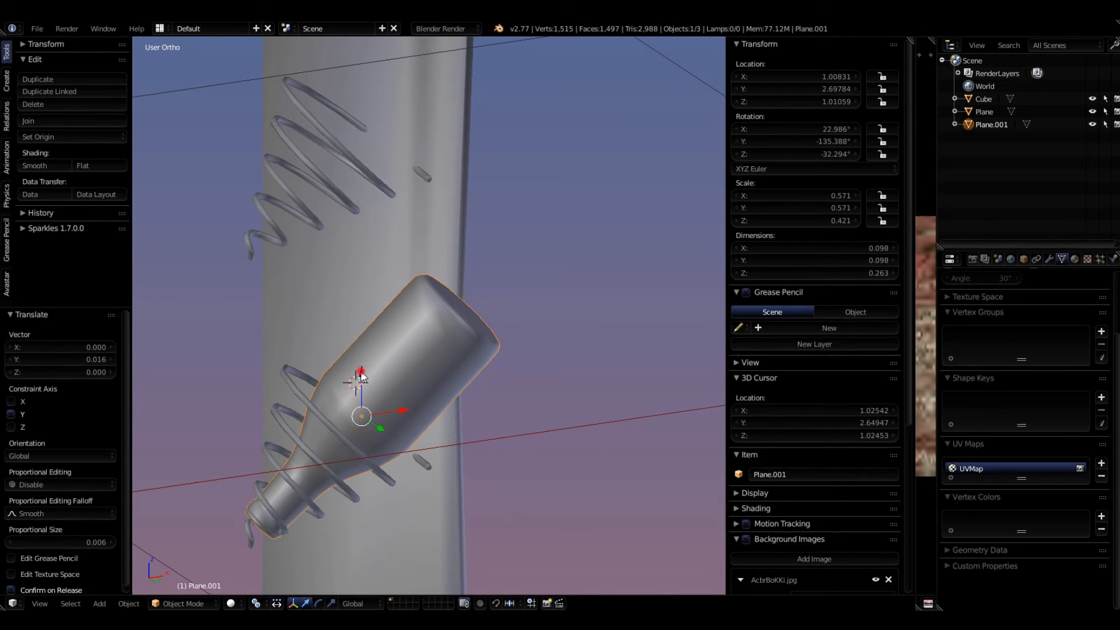
drag(354, 362, 357, 366)
middle_drag(357, 365, 362, 455)
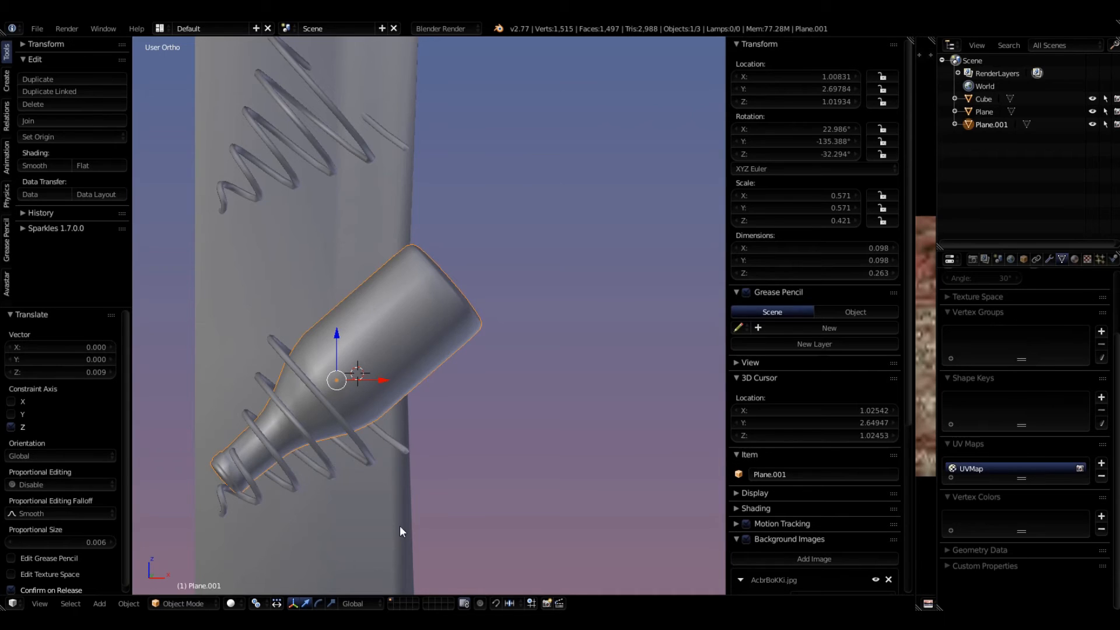
Step: Duplicate the seated bottle in front view and raise the copy about 0.254 along Z into the uppermost coil
middle_drag(401, 526, 338, 390)
scroll(353, 456, down, 4)
scroll(373, 454, up, 3)
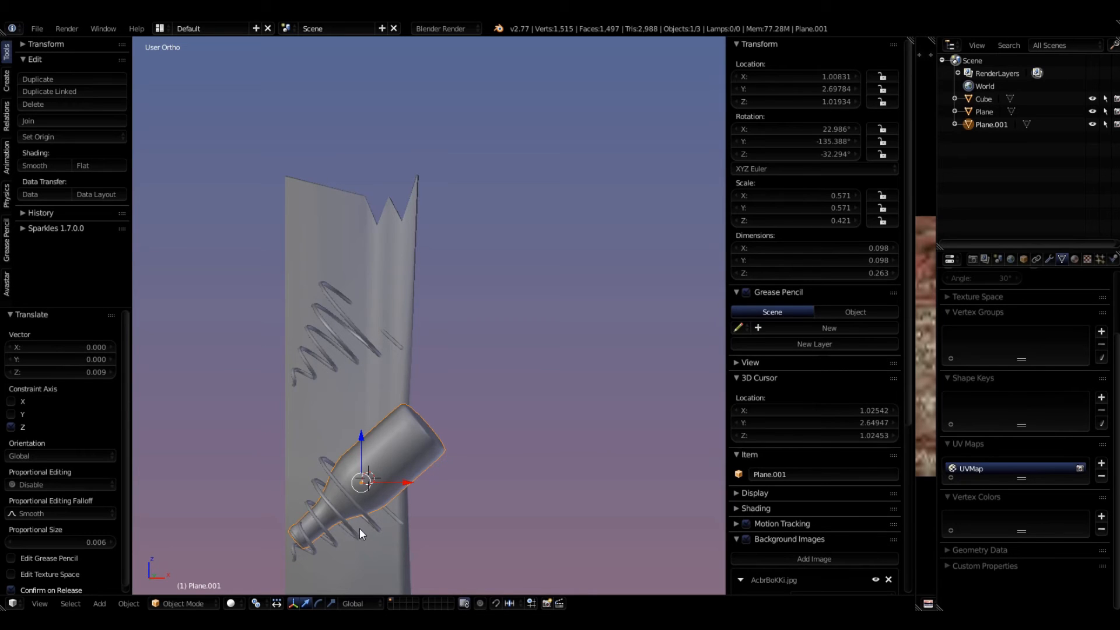
scroll(358, 489, down, 4)
scroll(352, 475, up, 3)
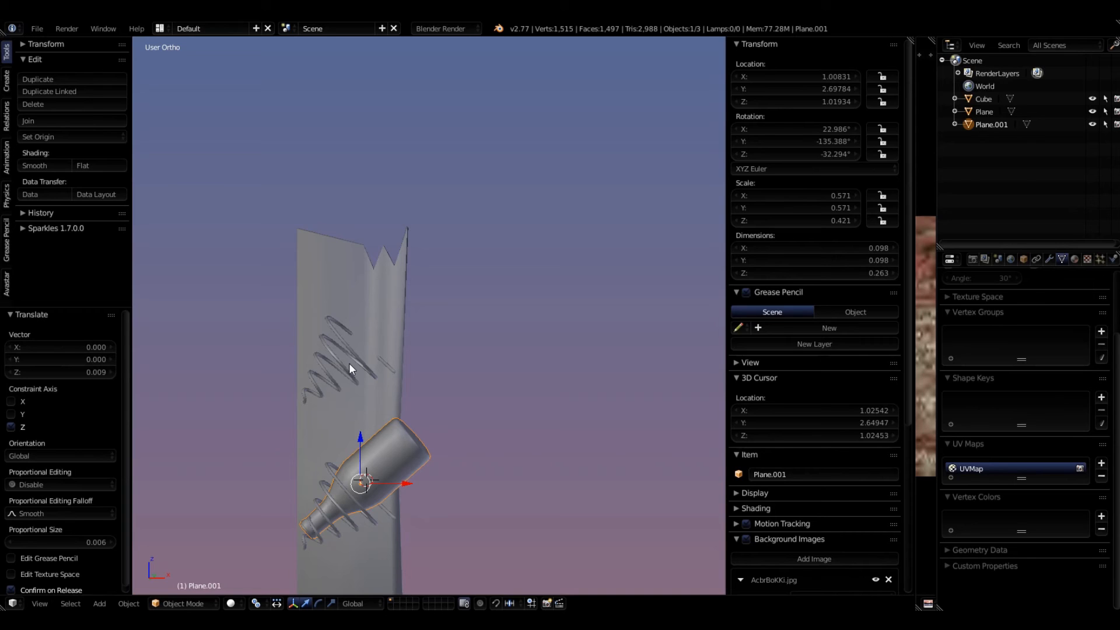
scroll(357, 416, down, 5)
scroll(379, 509, up, 4)
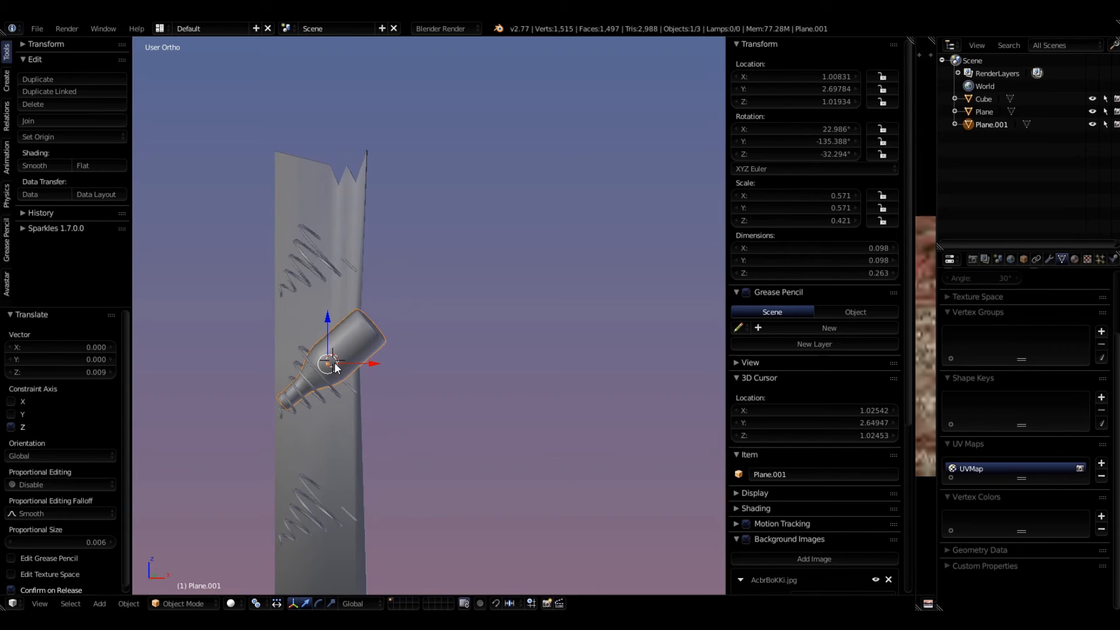
key(KP_1)
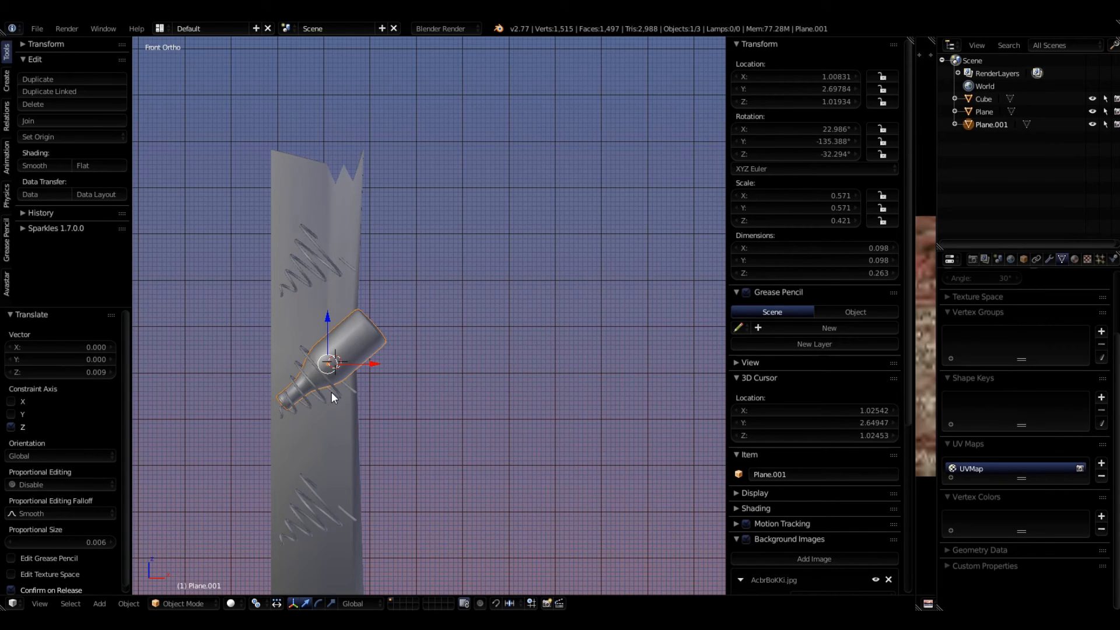
key(shift+d)
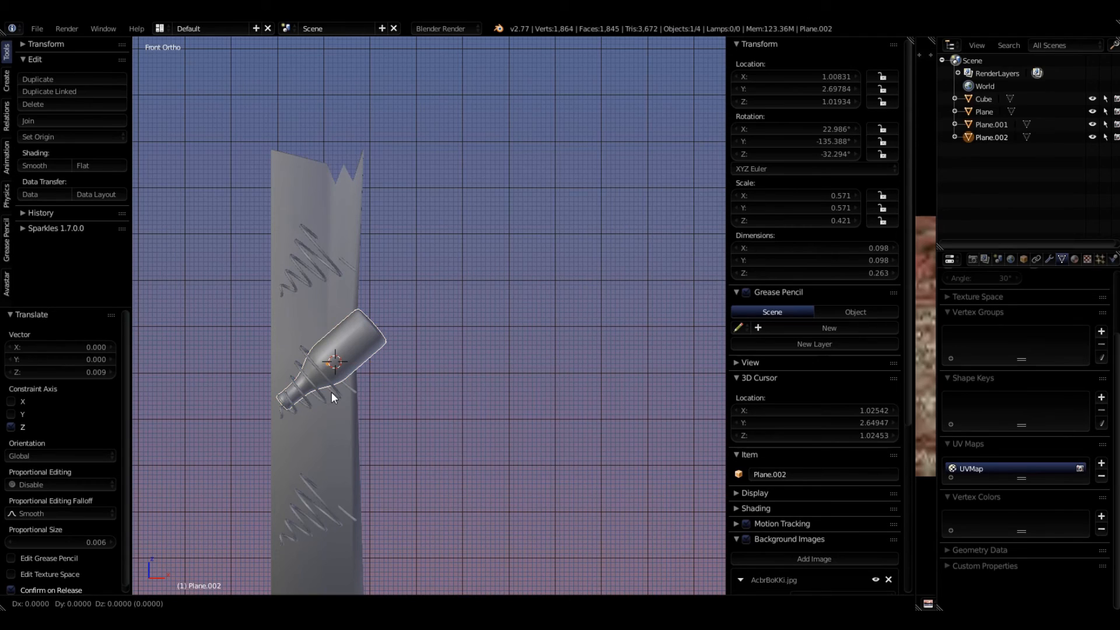
key(z)
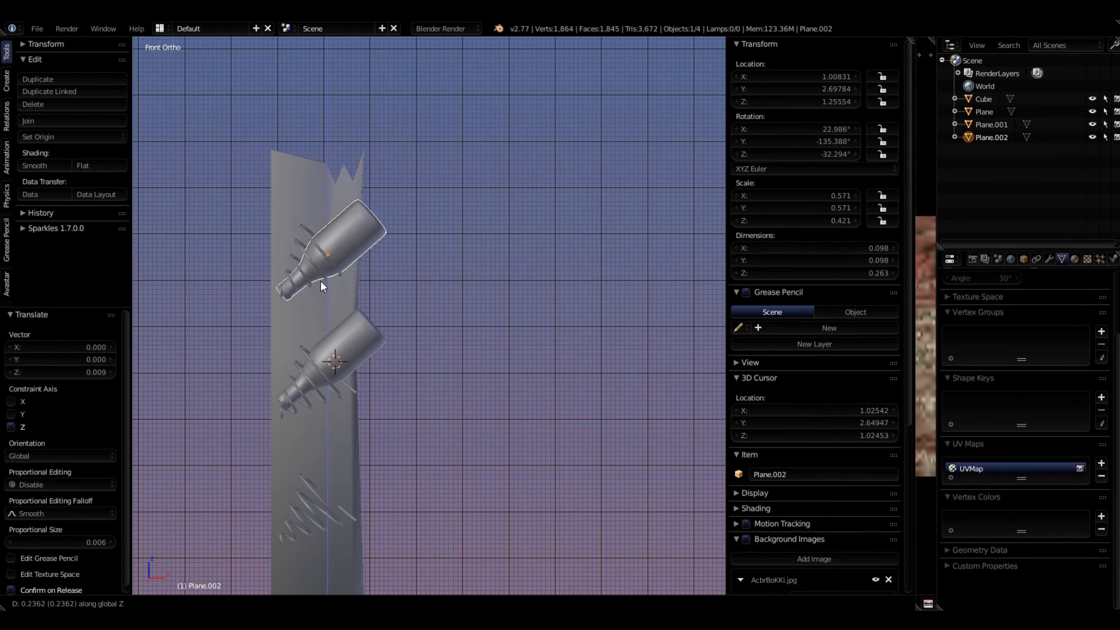
click(318, 276)
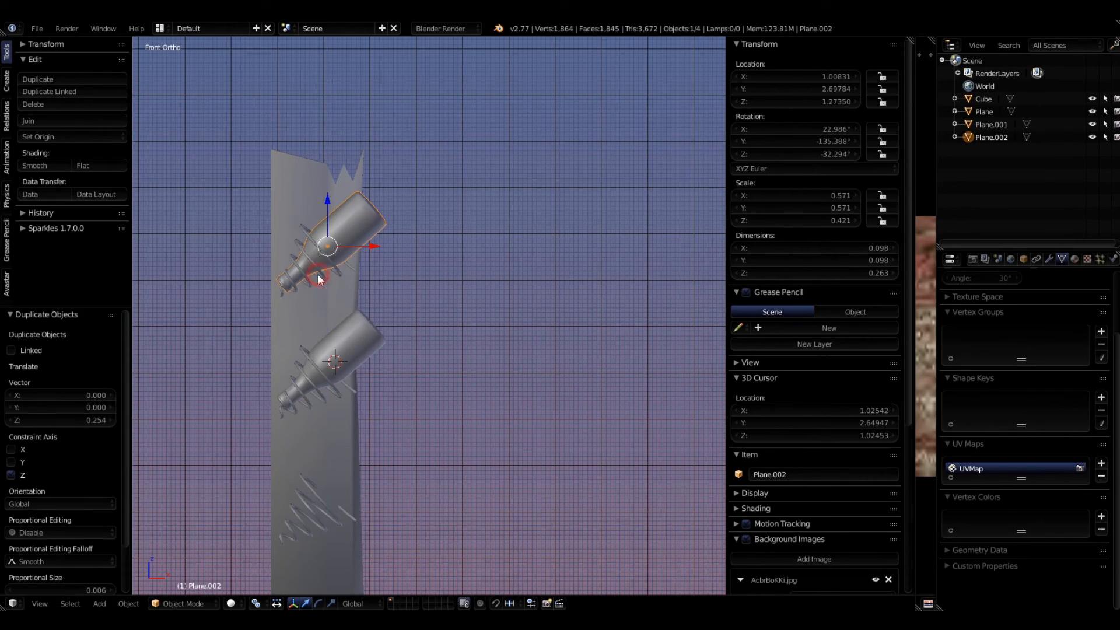
Step: Duplicate the upper bottle and lower the copy about 0.541 along Z into the lowest coil
key(shift+d)
key(z)
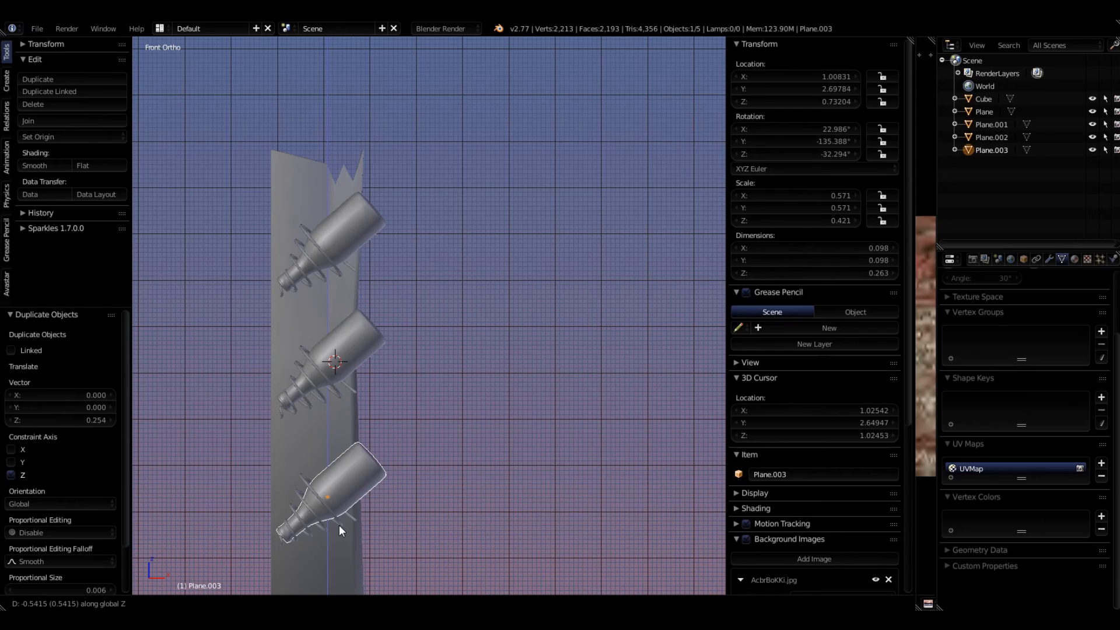
click(338, 525)
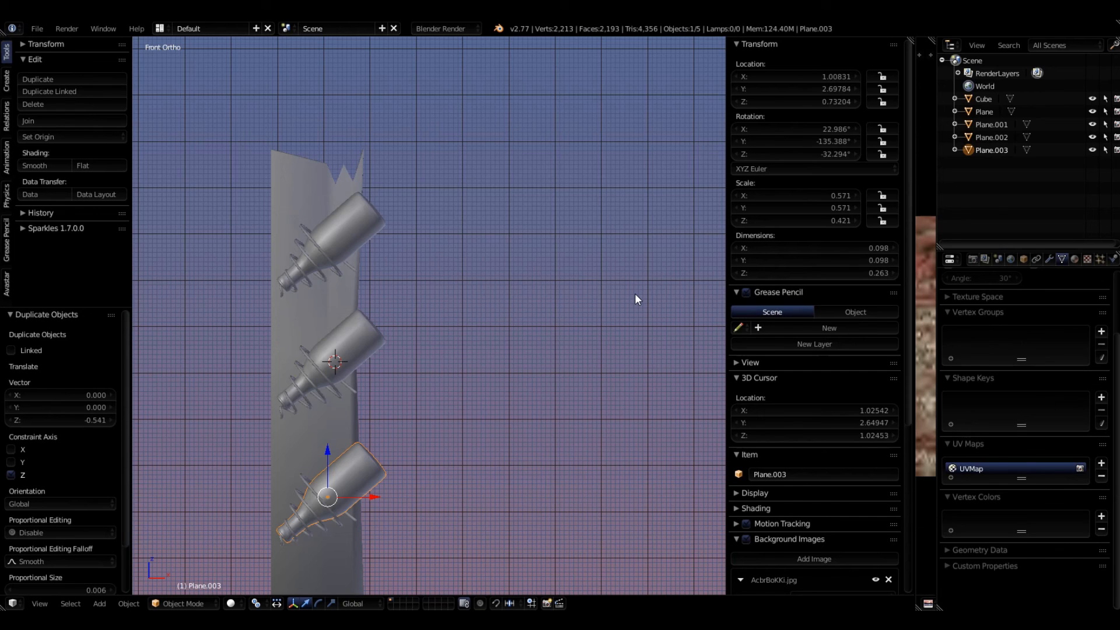
Step: Examine from several angles how the three bottles sit in the rack's wire coils
scroll(635, 293, down, 6)
middle_drag(488, 449, 617, 349)
scroll(494, 372, up, 8)
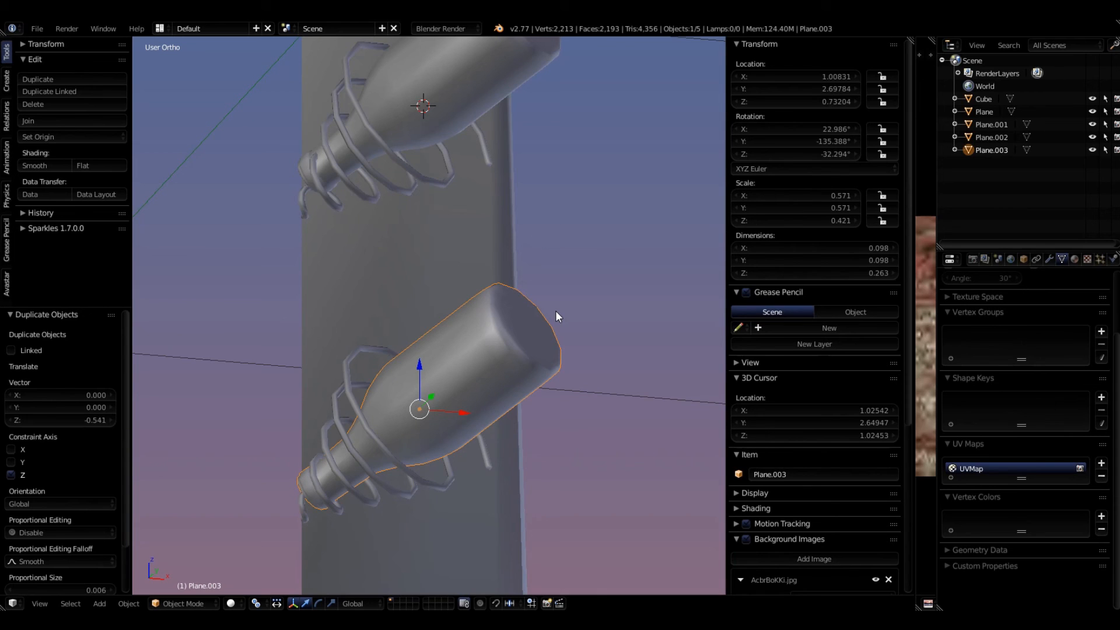
middle_drag(555, 312, 411, 163)
scroll(400, 382, down, 5)
scroll(412, 163, up, 2)
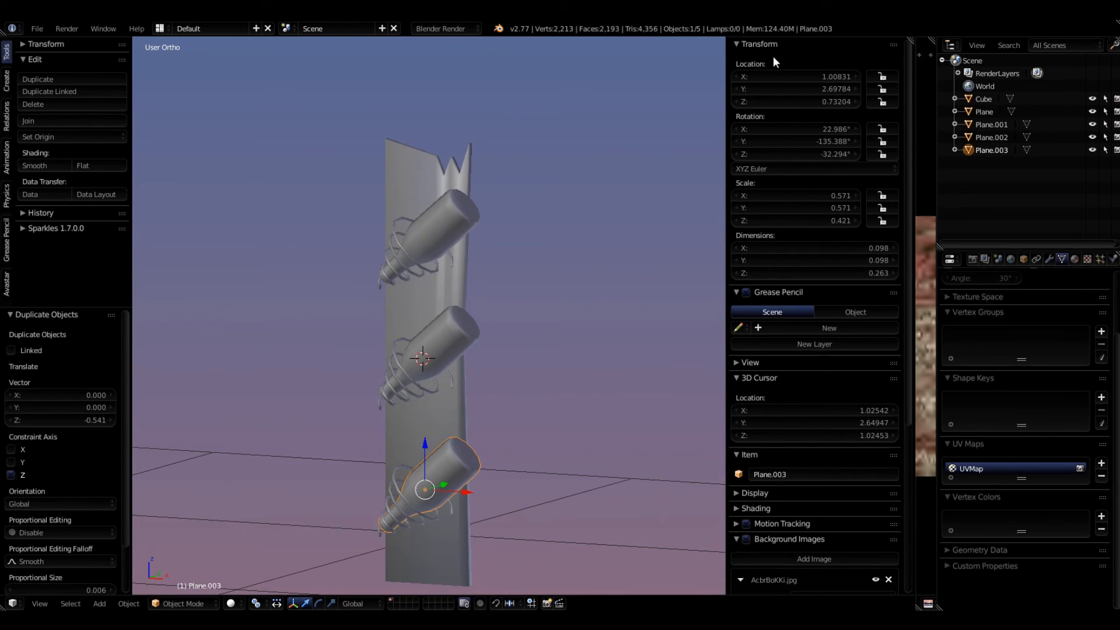